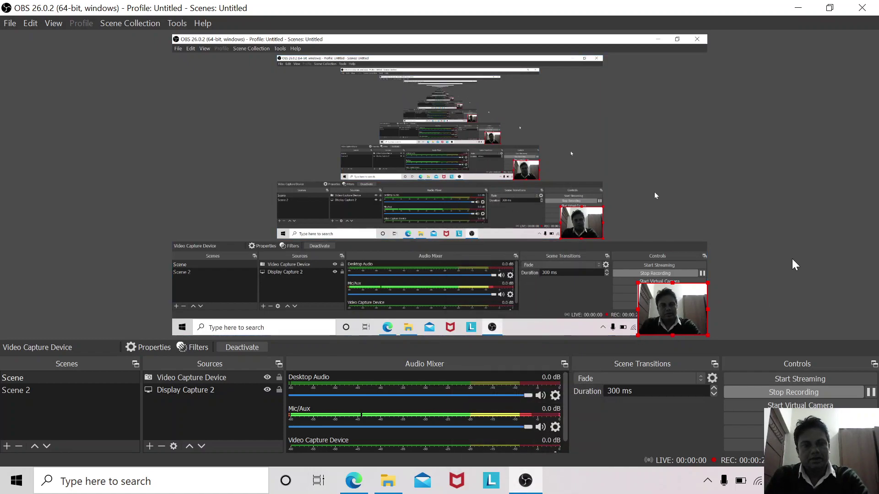
# Step: Minimize OBS Studio so the ASSY.pdf Plummer Block assembly drawing shows in Edge
pyautogui.moveTo(521, 484)
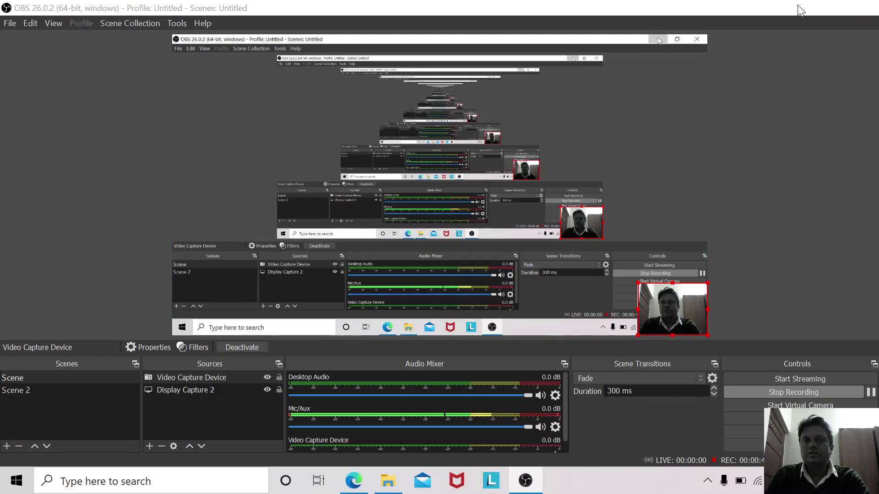
pyautogui.click(798, 7)
pyautogui.scroll(2, 553, 245)
pyautogui.scroll(-2, 555, 249)
pyautogui.scroll(2, 556, 255)
pyautogui.scroll(-2, 556, 256)
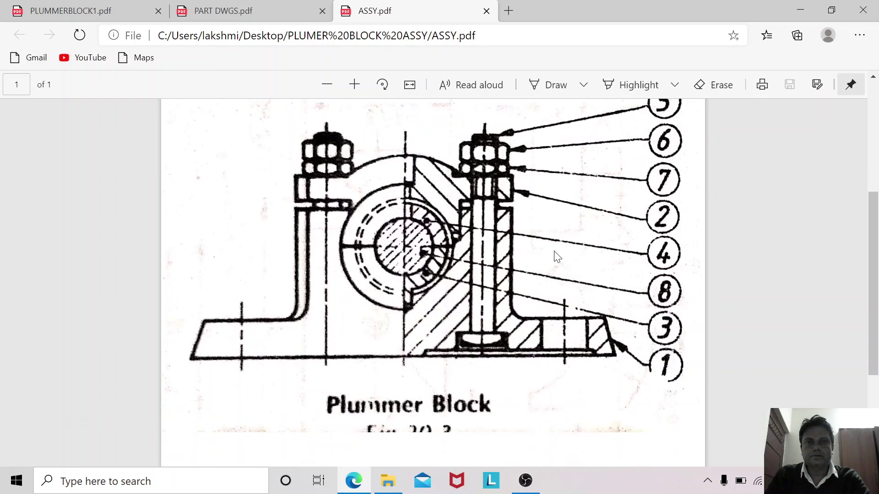
pyautogui.scroll(2, 556, 256)
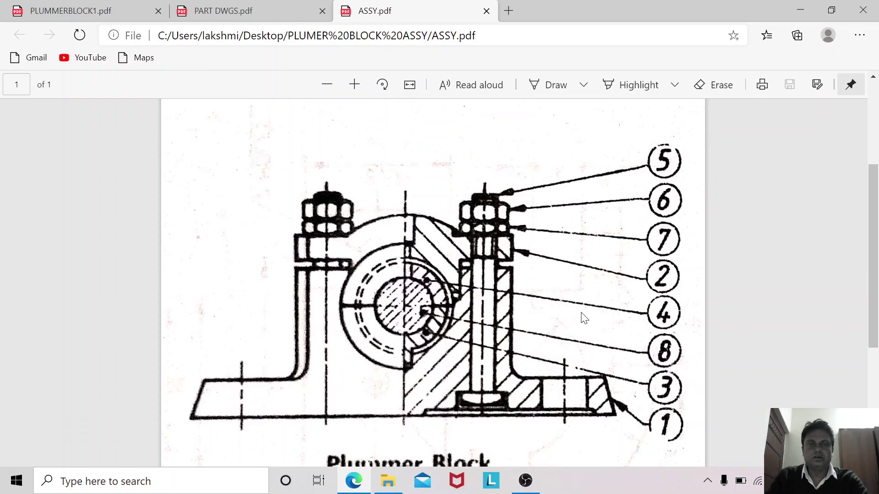
pyautogui.scroll(-2, 581, 318)
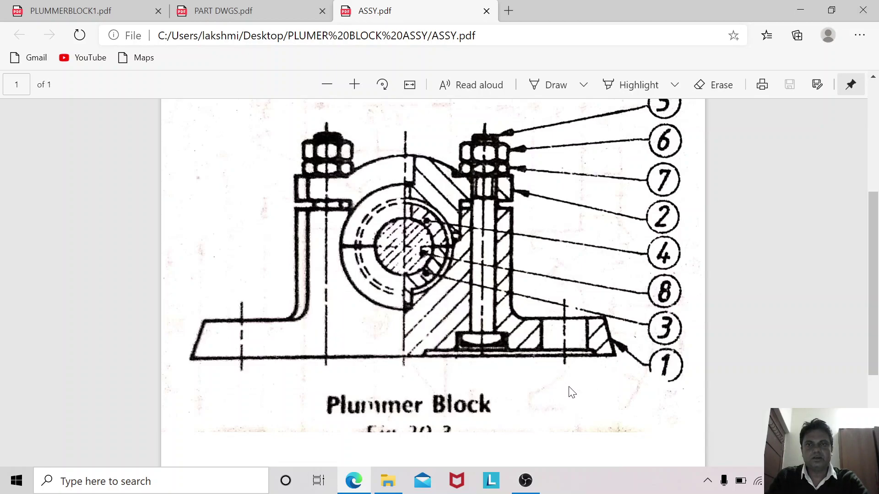
pyautogui.scroll(1, 568, 386)
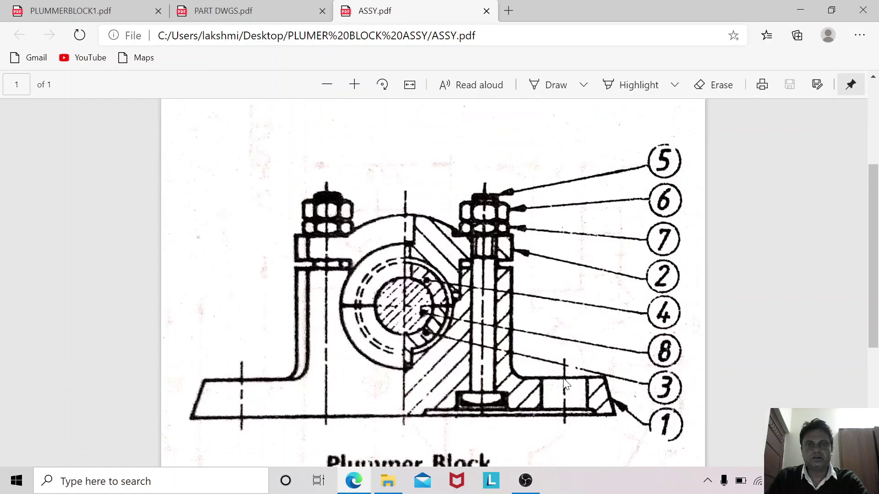
# Step: Switch to PART DWGS.pdf and scroll through the part drawings and 8-item parts list
pyautogui.click(254, 12)
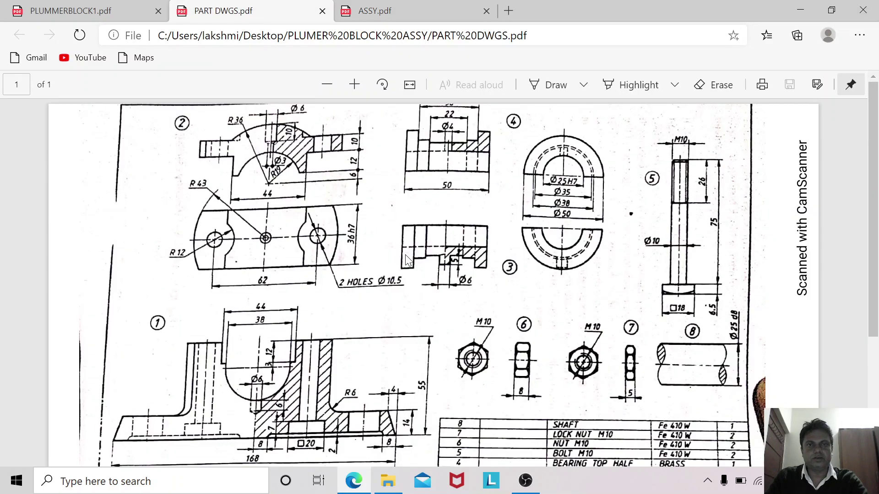
pyautogui.scroll(-3, 407, 259)
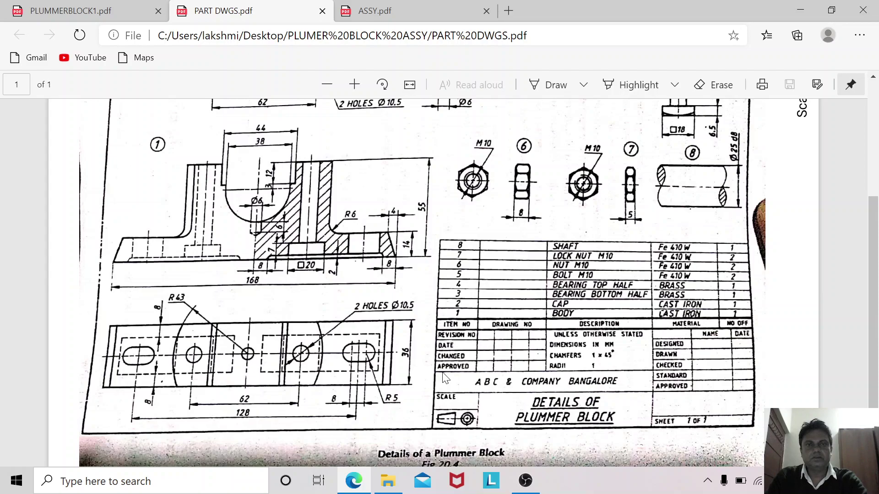
pyautogui.scroll(4, 446, 337)
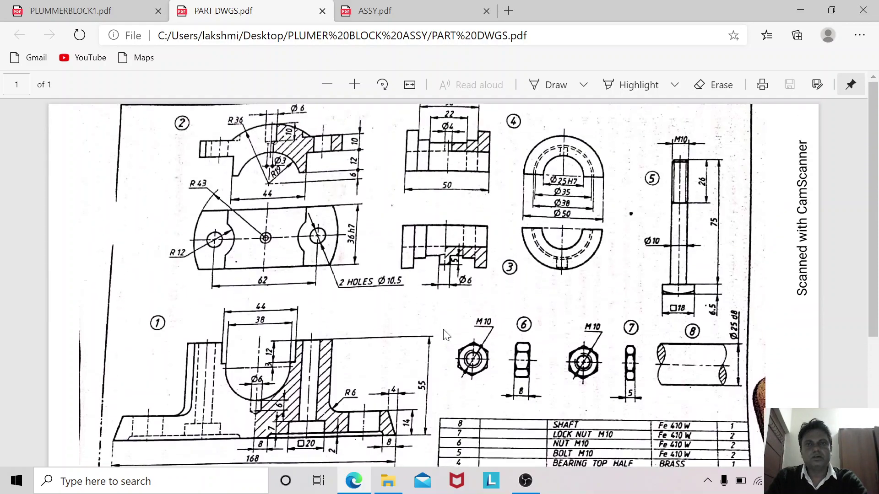
pyautogui.scroll(-1, 377, 317)
pyautogui.scroll(-2, 393, 312)
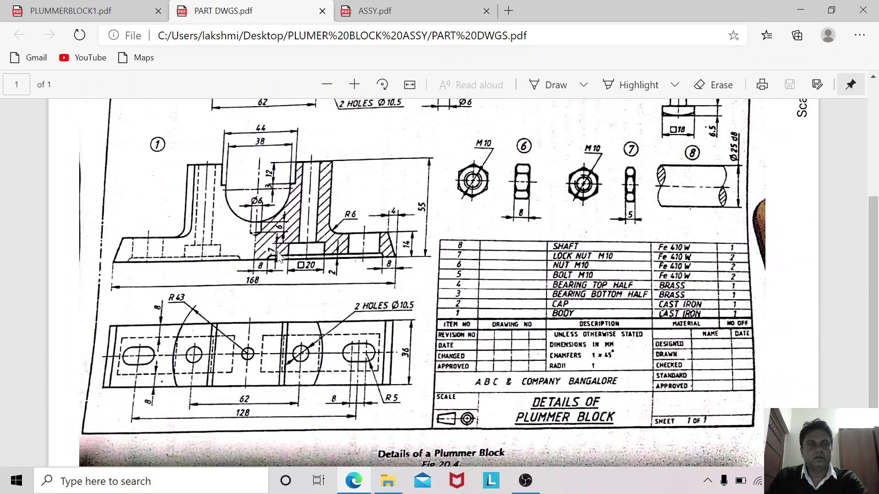
pyautogui.scroll(1, 327, 302)
pyautogui.scroll(1, 331, 305)
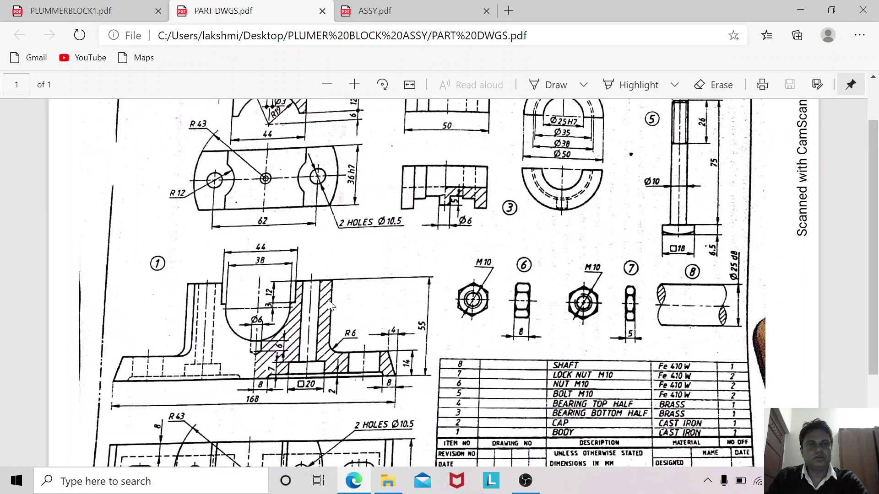
pyautogui.scroll(-2, 331, 305)
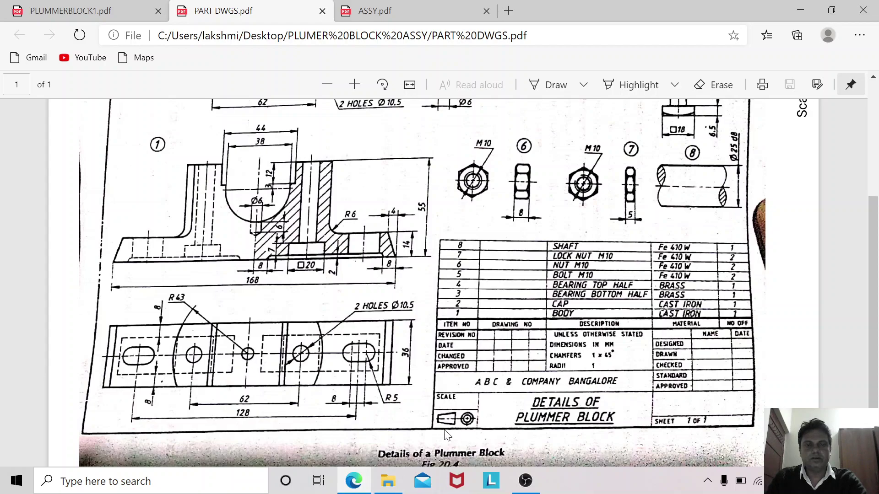
pyautogui.scroll(1, 474, 371)
pyautogui.scroll(-1, 474, 371)
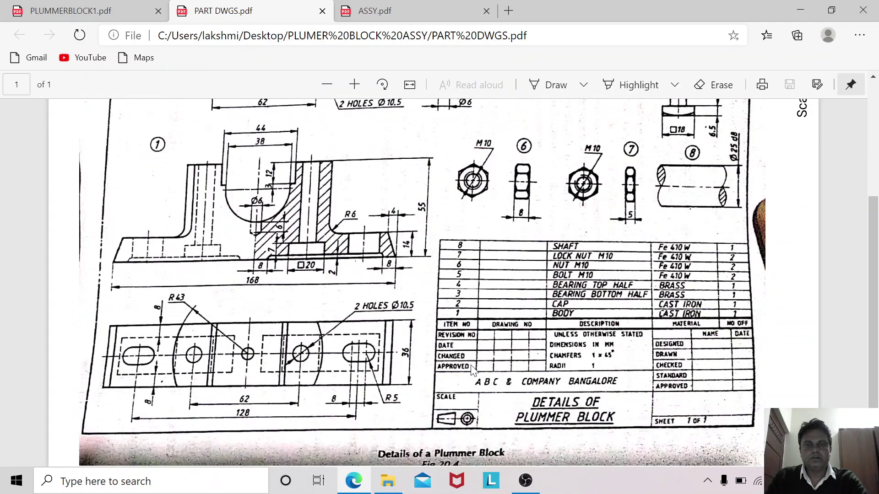
# Step: Zoom the part drawings in two levels and pan across the body views
pyautogui.click(355, 85)
pyautogui.click(355, 85)
pyautogui.scroll(-3, 453, 439)
pyautogui.moveTo(447, 459); pyautogui.dragTo(640, 461)
pyautogui.scroll(1, 574, 325)
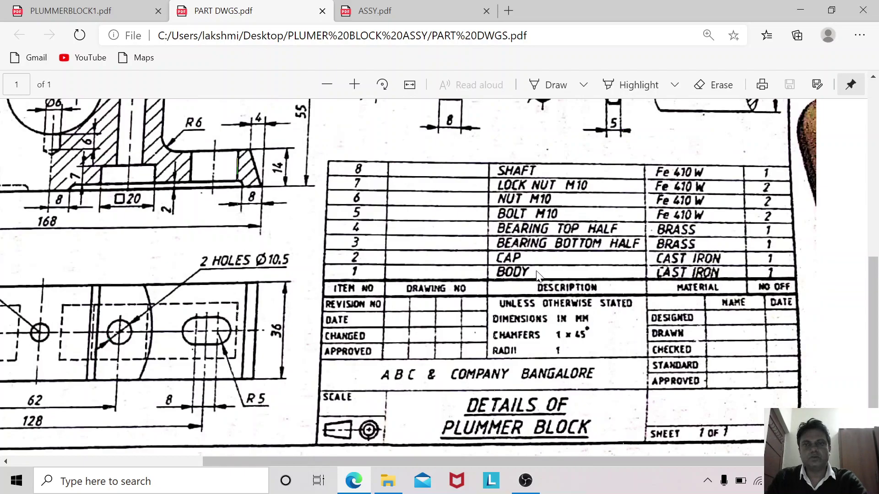
pyautogui.moveTo(414, 460); pyautogui.dragTo(238, 450)
pyautogui.scroll(4, 315, 274)
pyautogui.hscroll(-1, 314, 274)
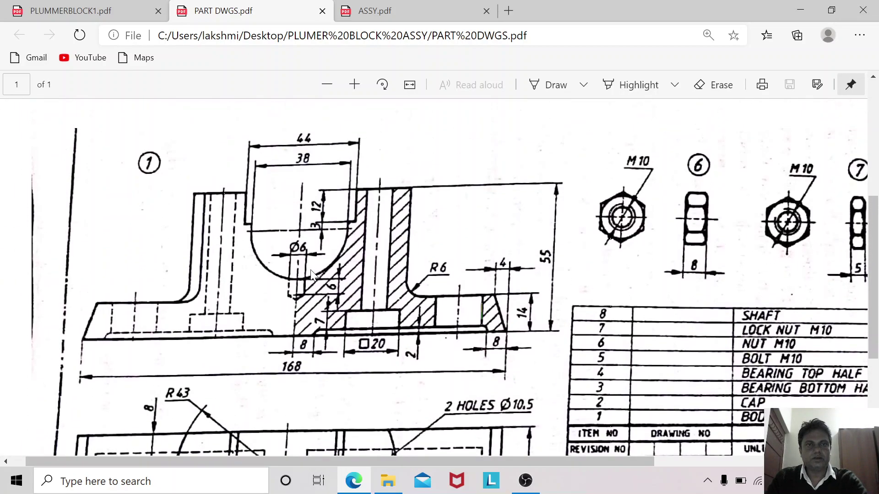
pyautogui.scroll(-2, 314, 302)
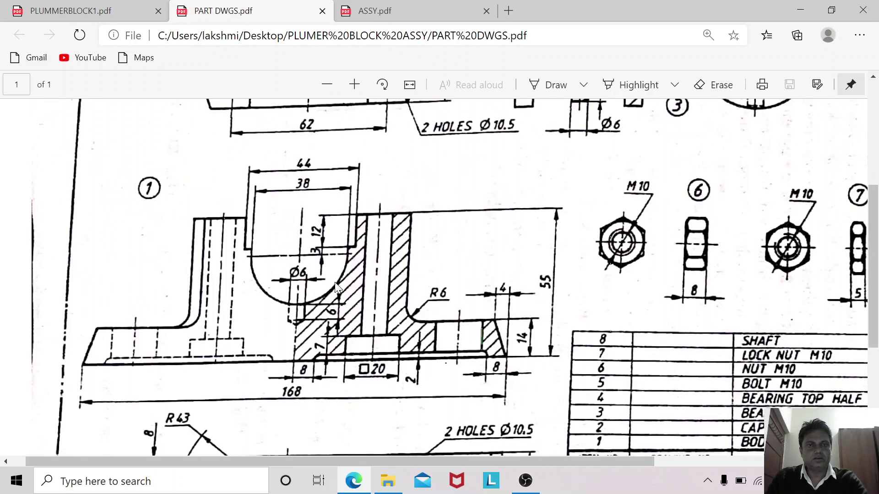
pyautogui.scroll(-2, 315, 296)
pyautogui.scroll(-3, 315, 297)
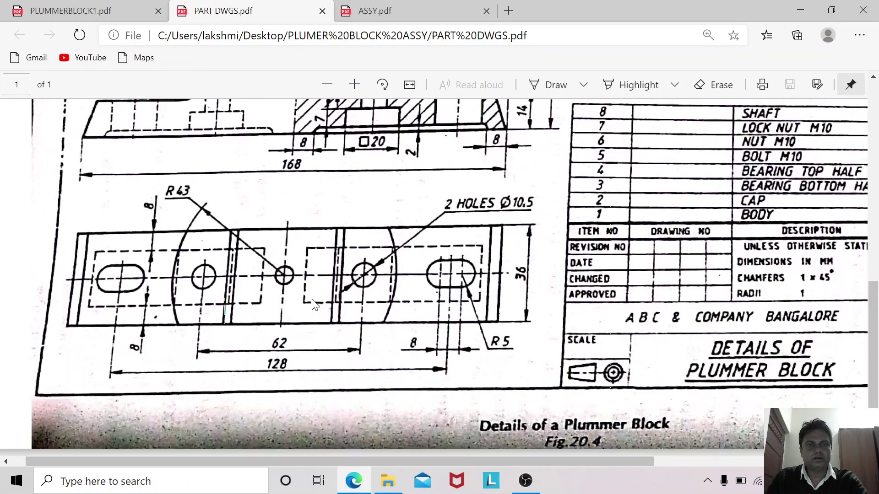
# Step: Pan and scroll the enlarged sheet to read the parts list and title block
pyautogui.moveTo(496, 460); pyautogui.dragTo(659, 478)
pyautogui.scroll(3, 537, 375)
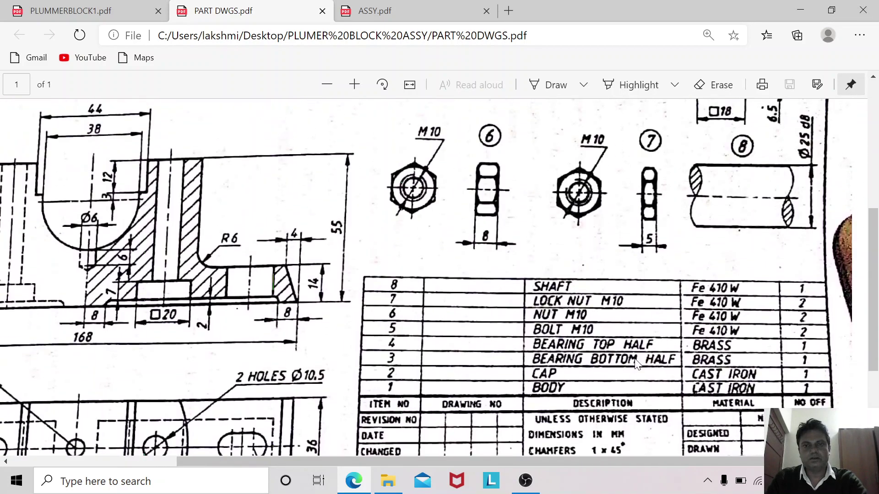
pyautogui.moveTo(523, 457); pyautogui.dragTo(387, 462)
pyautogui.scroll(5, 375, 319)
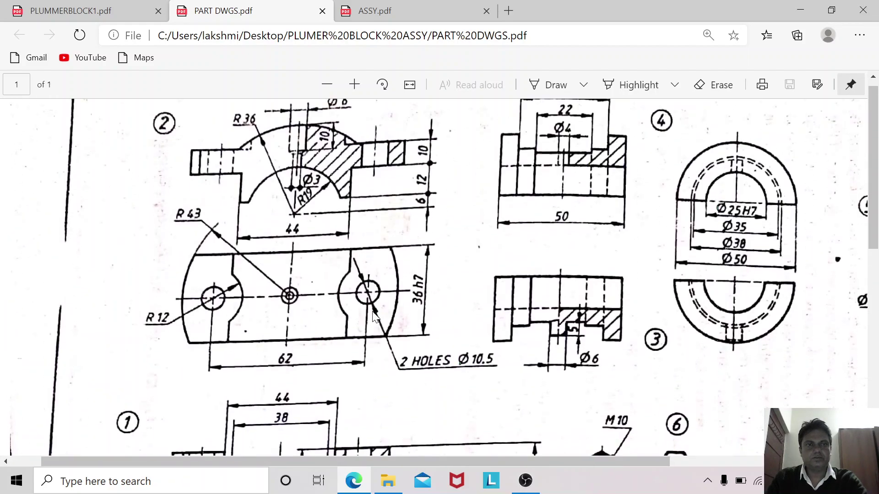
pyautogui.moveTo(378, 462); pyautogui.dragTo(600, 460)
pyautogui.scroll(-6, 592, 383)
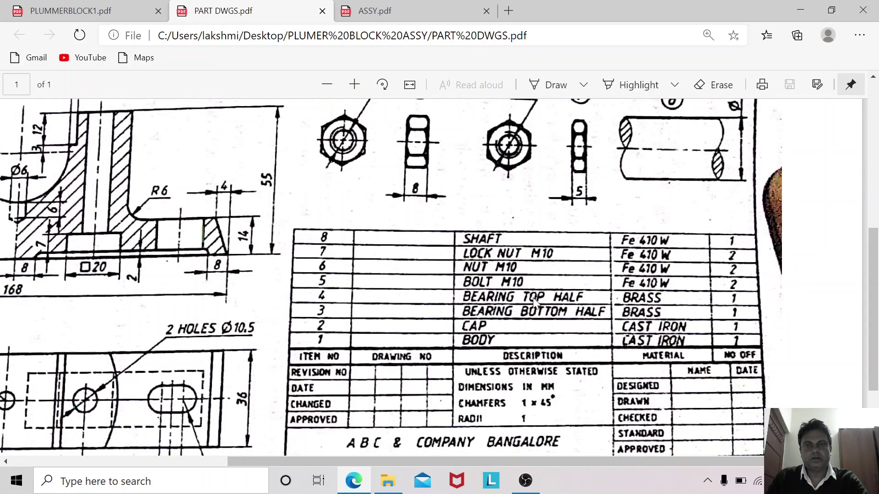
pyautogui.scroll(6, 429, 334)
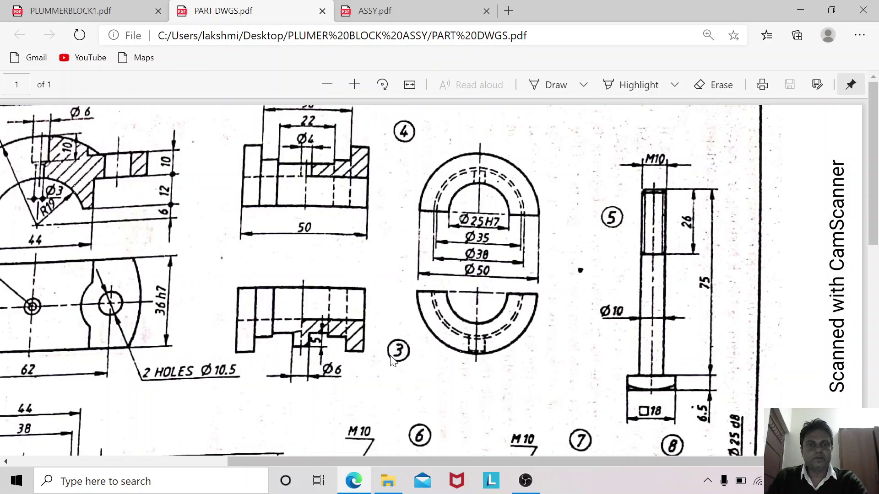
pyautogui.scroll(-5, 458, 351)
pyautogui.scroll(-2, 459, 351)
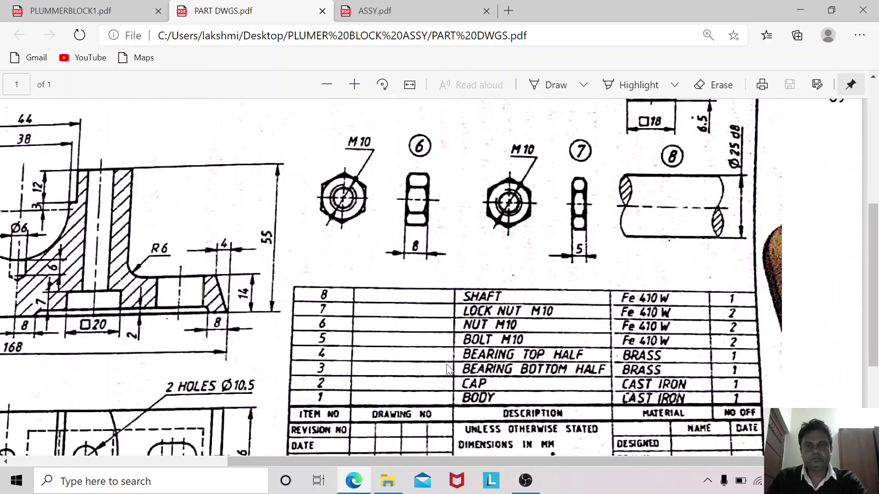
pyautogui.scroll(8, 461, 355)
pyautogui.scroll(-4, 462, 355)
pyautogui.scroll(-1, 462, 355)
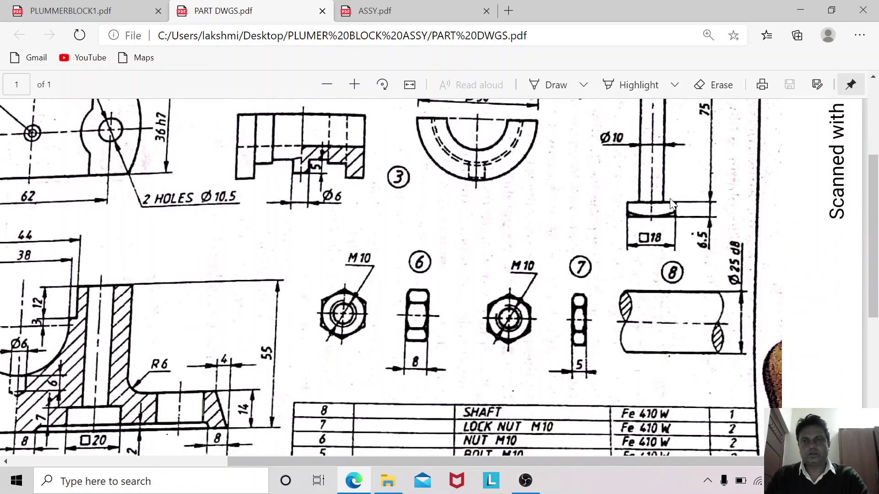
pyautogui.scroll(-2, 501, 248)
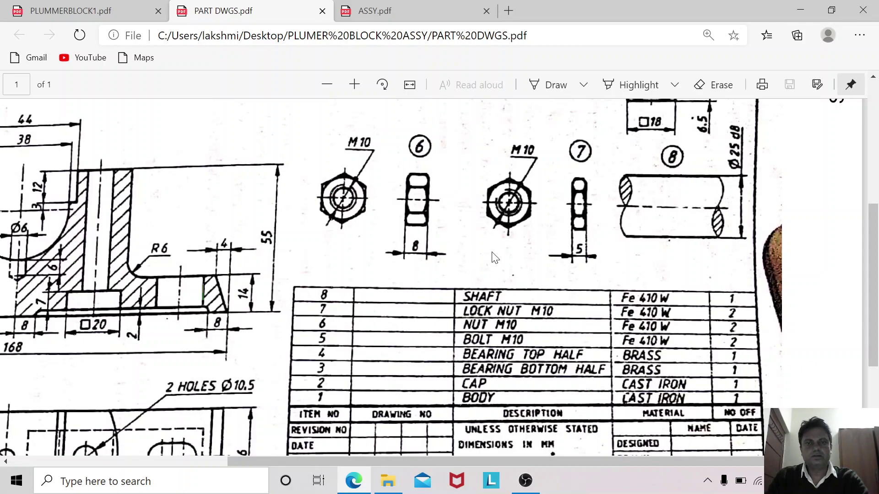
pyautogui.scroll(-2, 494, 257)
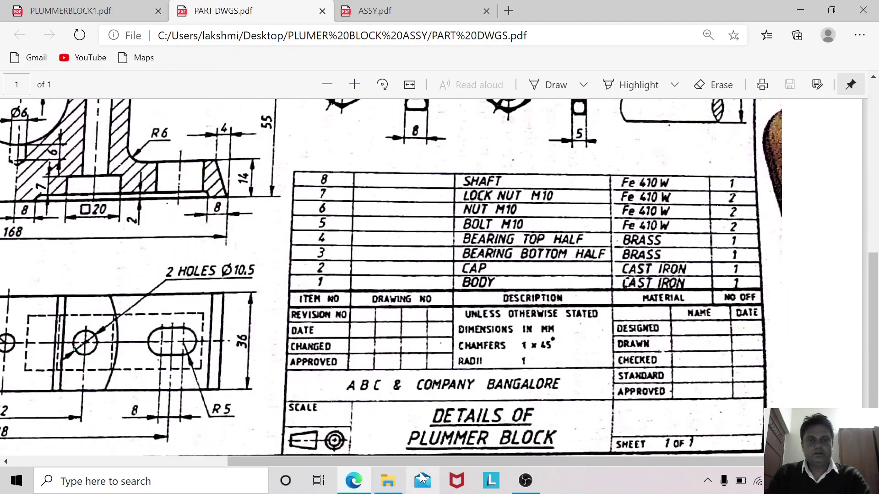
pyautogui.moveTo(431, 457); pyautogui.dragTo(231, 444)
# Step: Clear the open windows and create a desktop folder named PLUMMER BLOCK ASSY
pyautogui.click(800, 10)
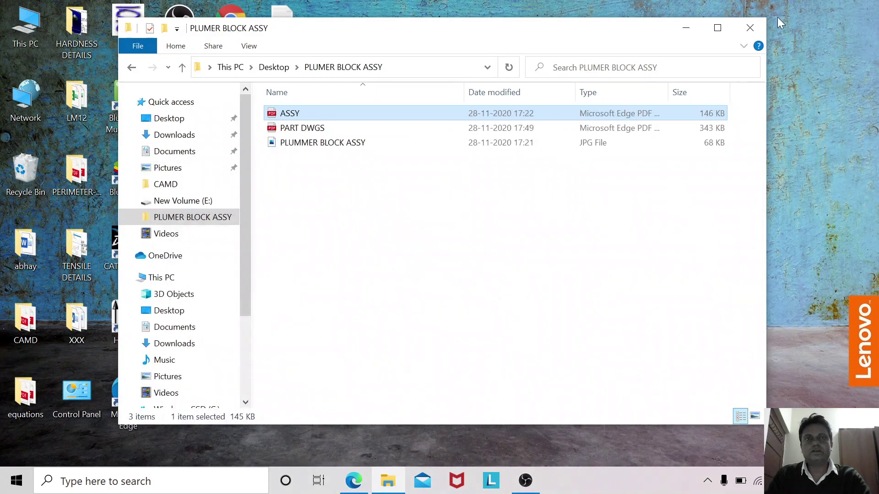
pyautogui.click(686, 26)
pyautogui.rightClick(461, 100)
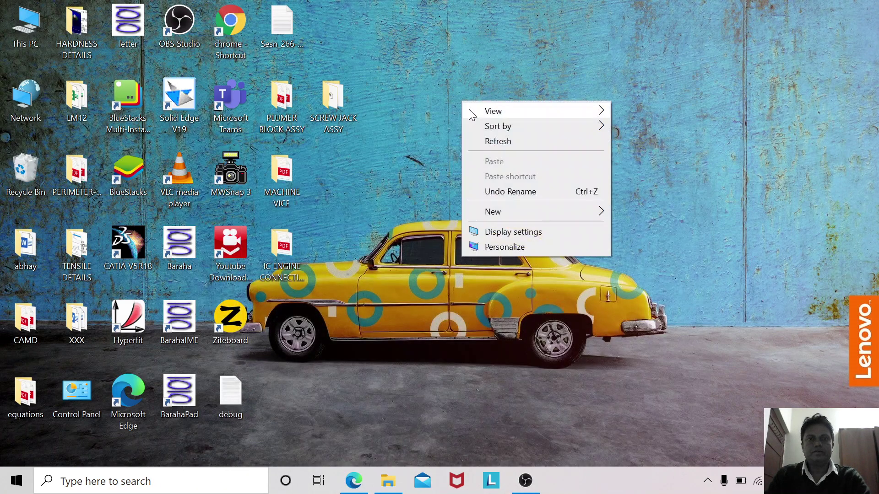
pyautogui.moveTo(491, 212)
pyautogui.click(623, 212)
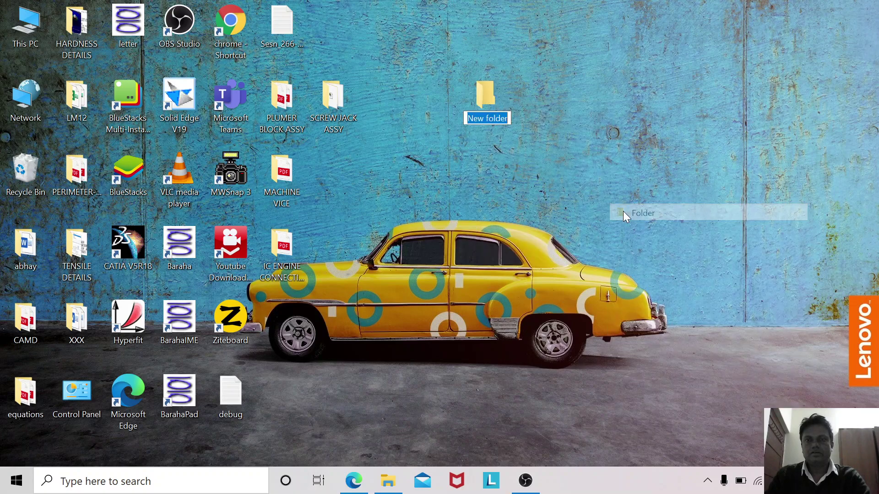
pyautogui.write('P')
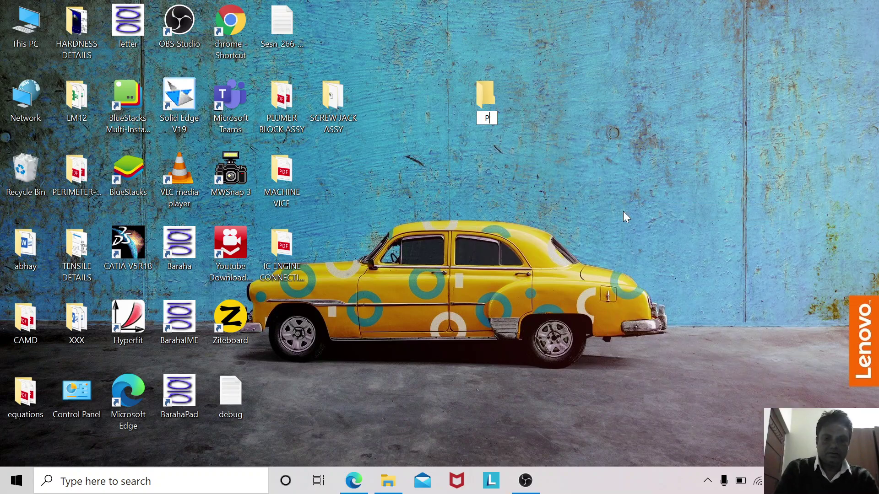
pyautogui.write('LUMMER ')
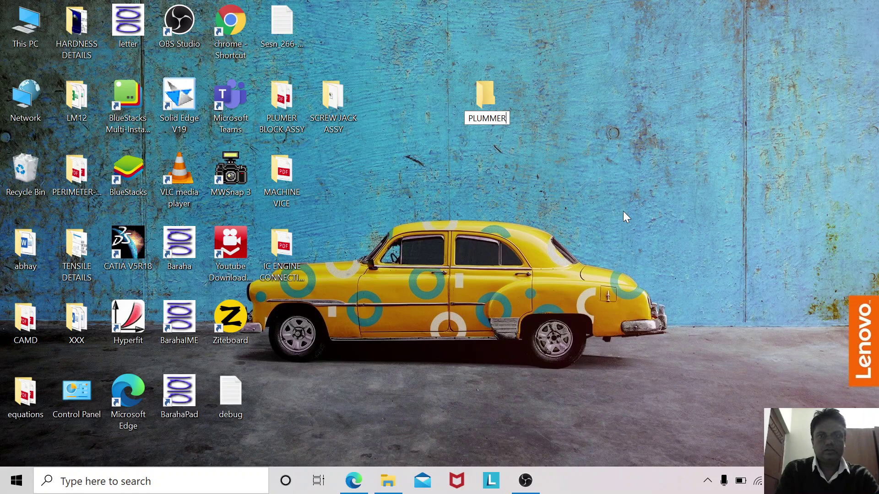
pyautogui.write('BLO')
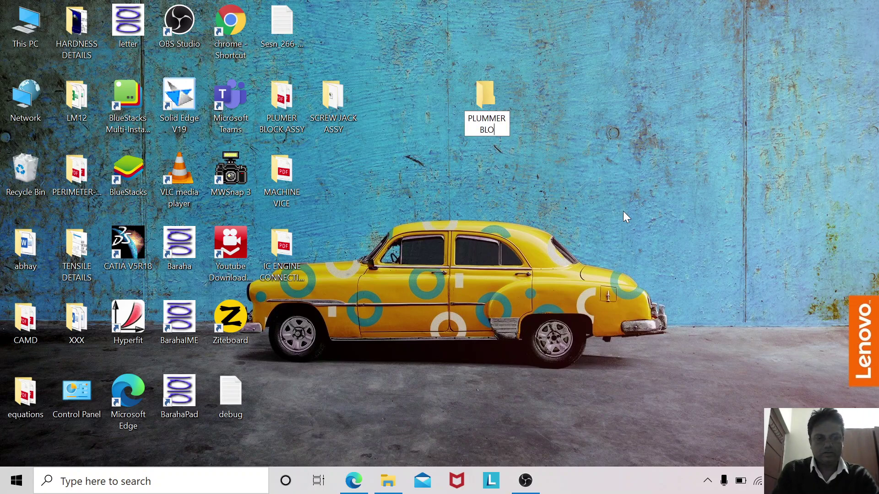
pyautogui.write('CK ASSY')
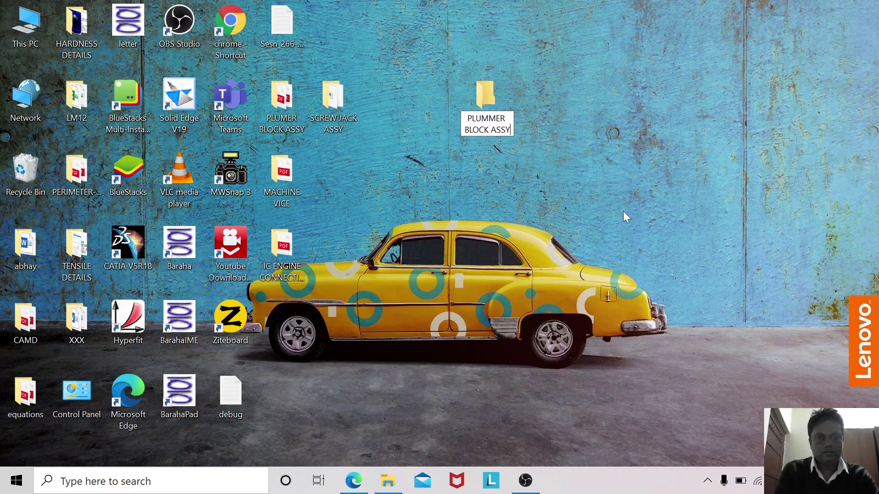
pyautogui.press('Return')
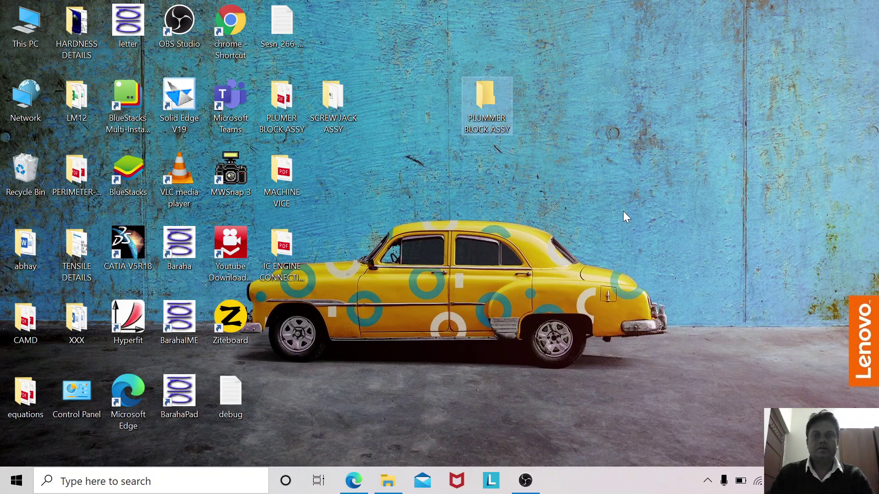
pyautogui.click(623, 212)
pyautogui.click(177, 98)
# Step: Launch Solid Edge V19 from its desktop shortcut and start a new Solid Part document
pyautogui.rightClick(177, 97)
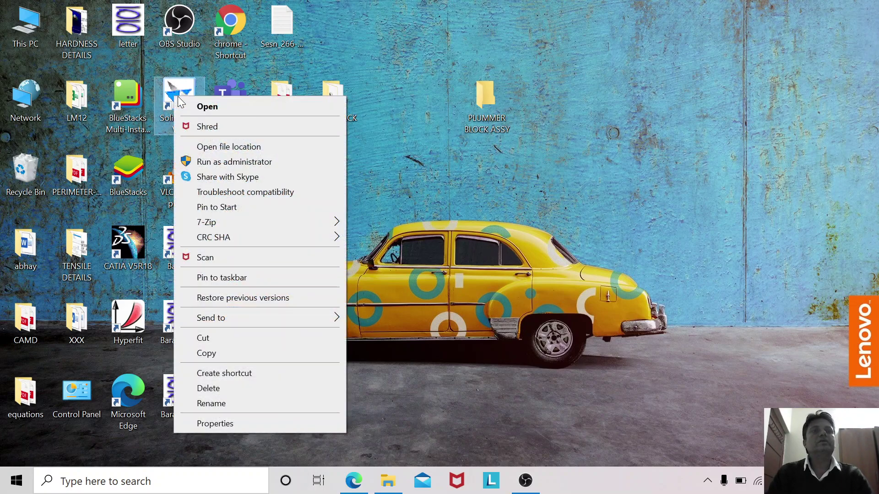
pyautogui.click(202, 109)
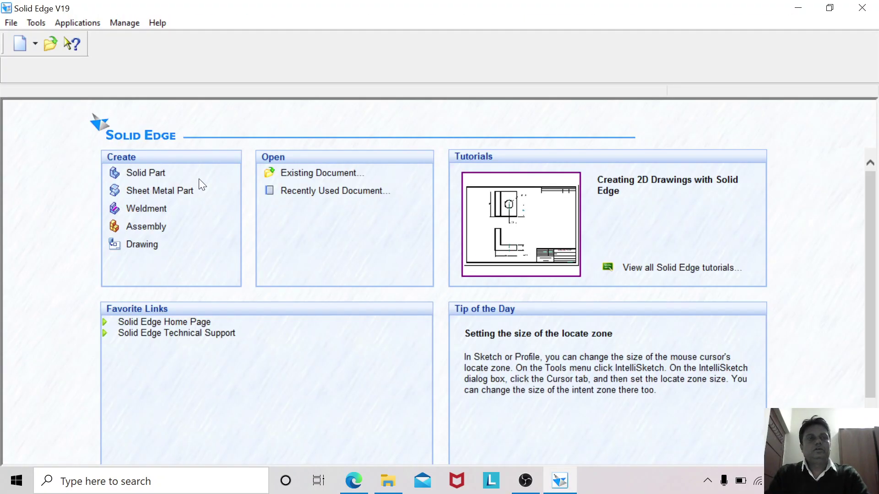
pyautogui.click(147, 174)
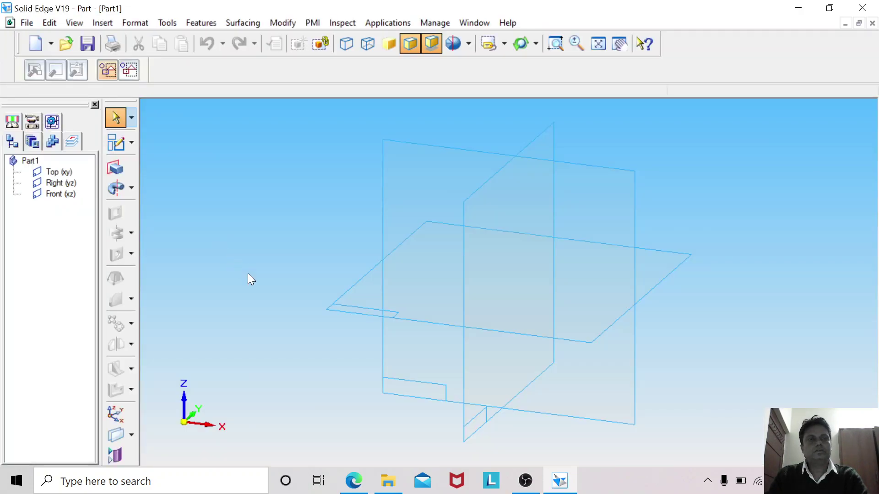
# Step: Save the part titled BODY, document number 1, as 001.par in PLUMMER BLOCK ASSY
pyautogui.click(27, 22)
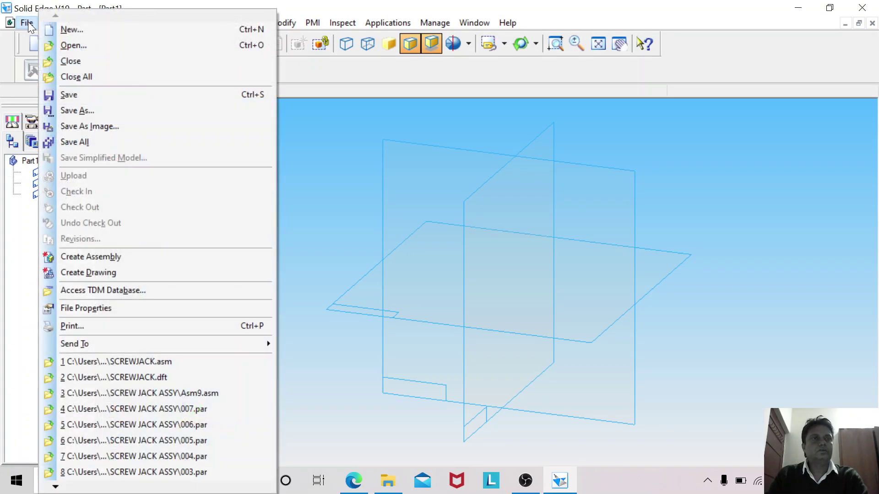
pyautogui.click(68, 96)
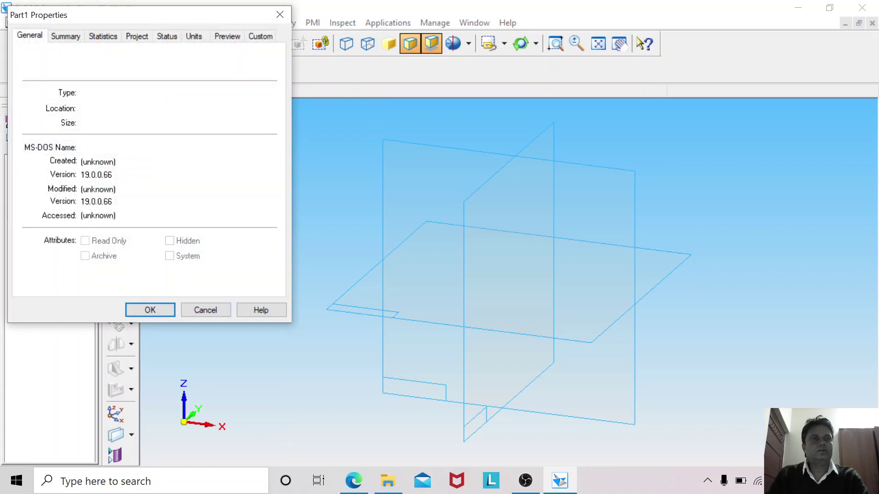
pyautogui.click(67, 36)
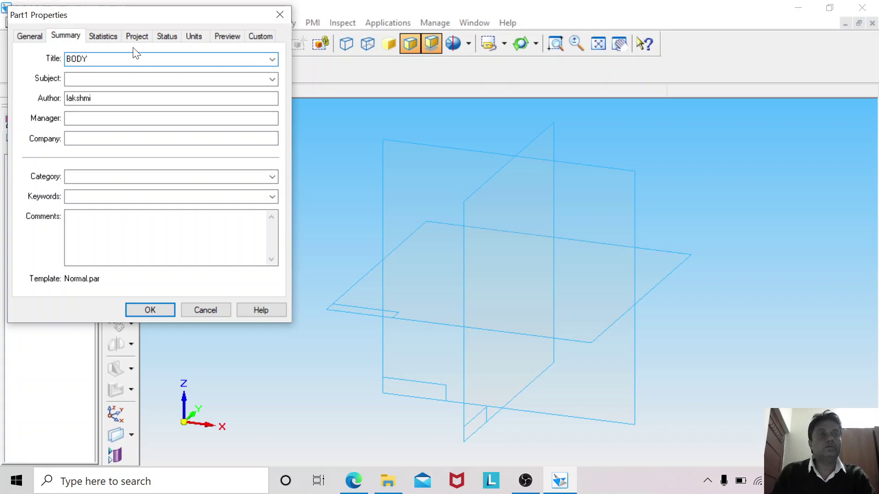
pyautogui.click(144, 38)
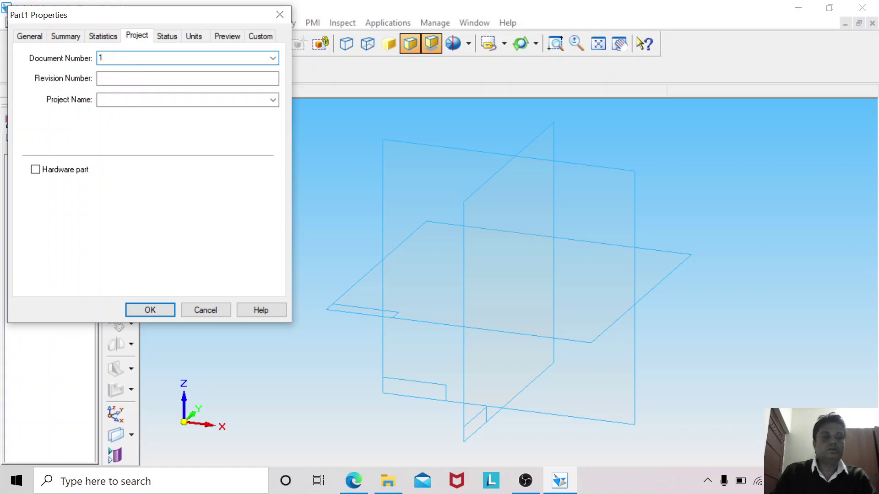
pyautogui.click(158, 311)
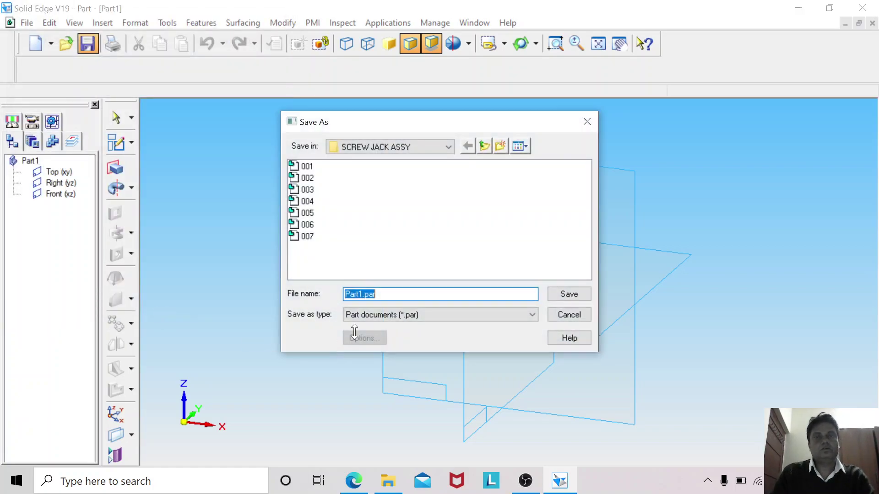
pyautogui.click(486, 147)
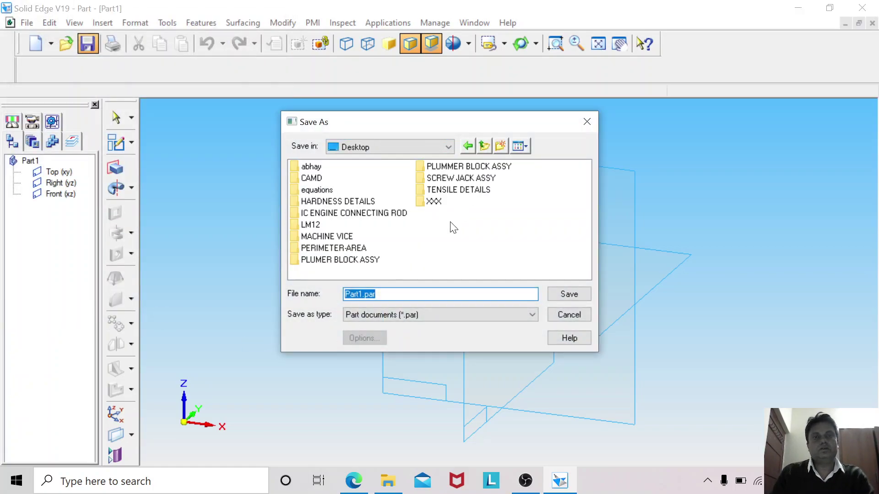
pyautogui.doubleClick(430, 167)
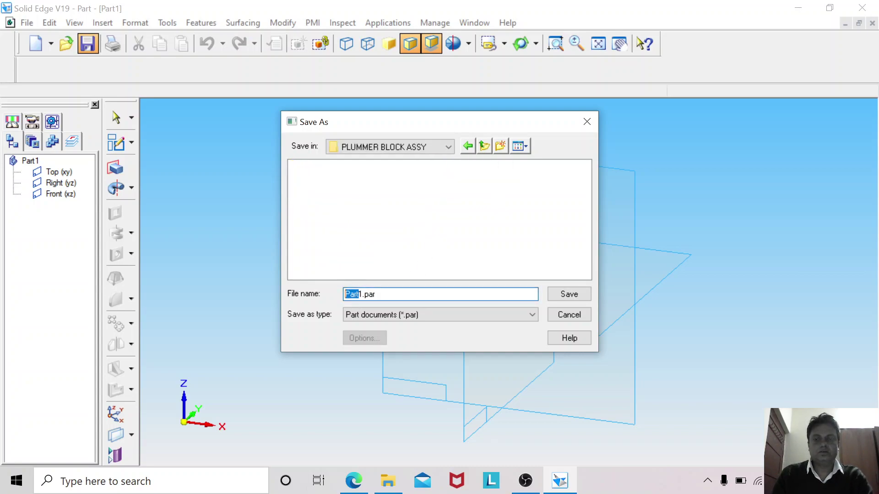
pyautogui.write('00')
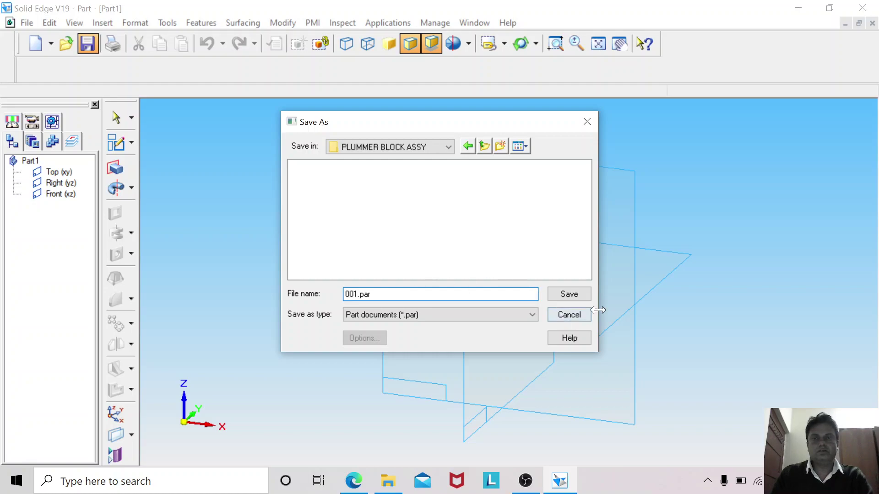
pyautogui.click(588, 296)
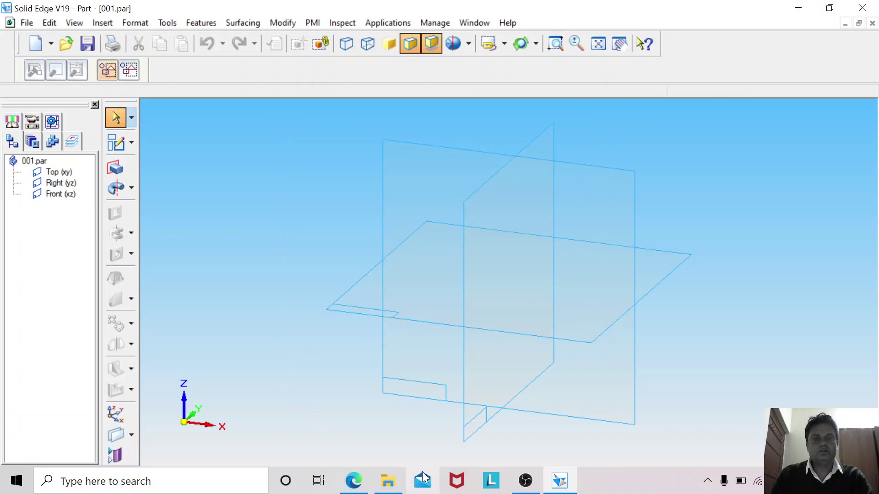
pyautogui.click(525, 481)
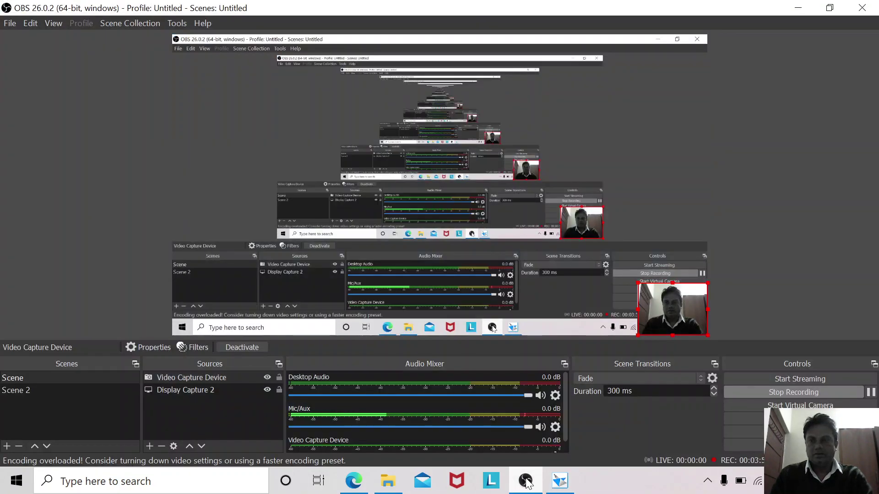
pyautogui.click(559, 480)
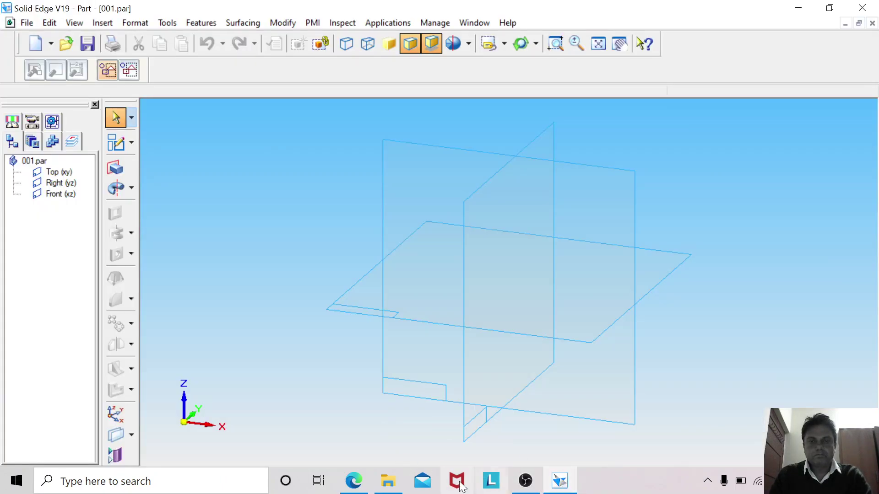
pyautogui.click(353, 480)
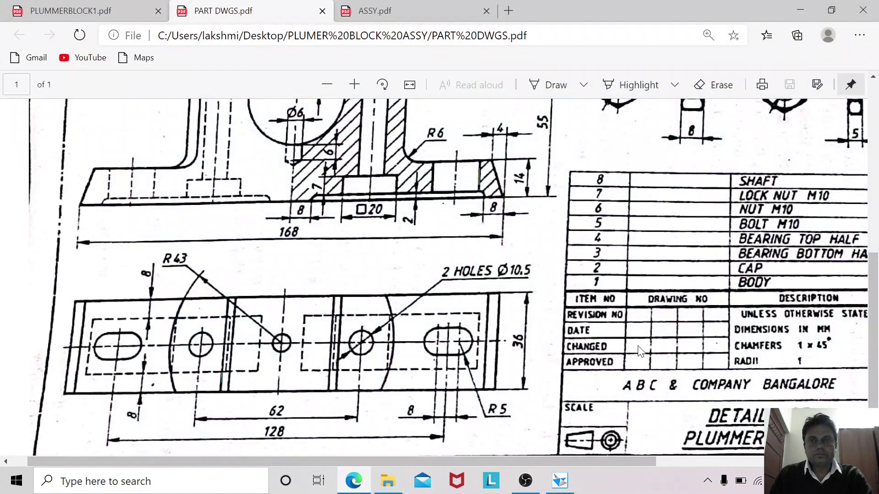
pyautogui.moveTo(598, 461); pyautogui.dragTo(755, 462)
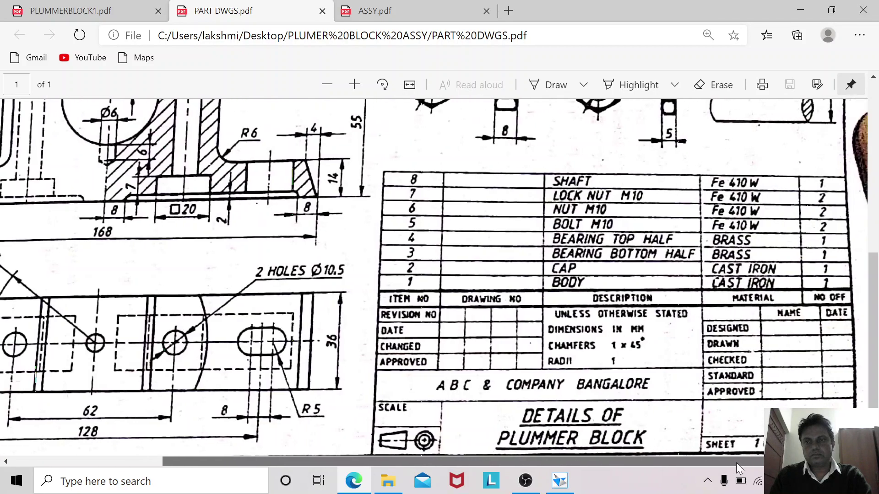
pyautogui.click(558, 482)
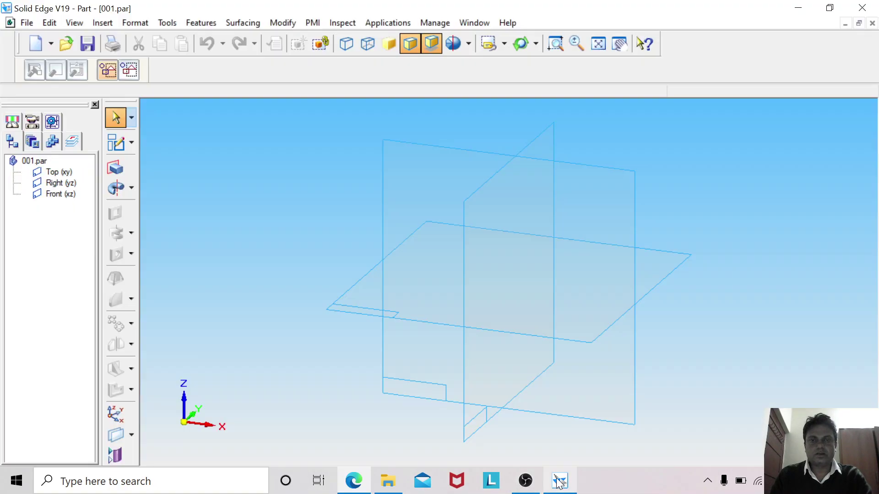
# Step: Enter CAST IRON in the Material Table and apply it to the model
pyautogui.click(175, 22)
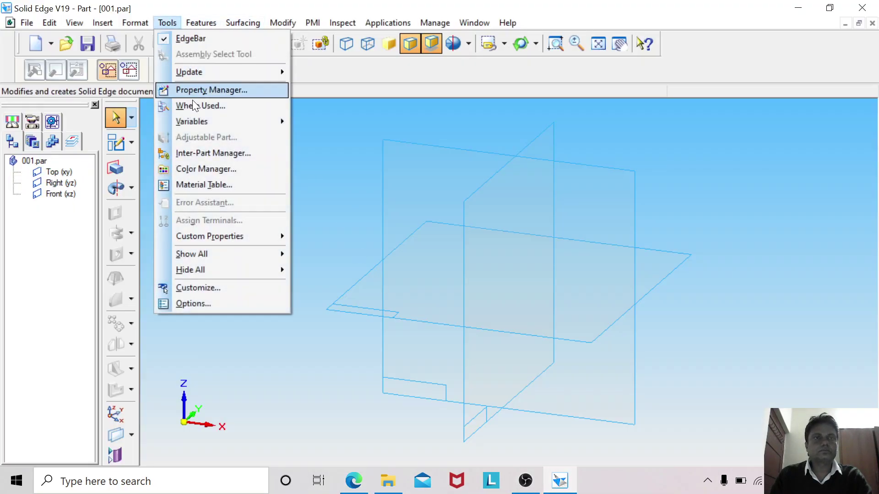
pyautogui.click(208, 188)
pyautogui.click(361, 95)
pyautogui.write('CAS')
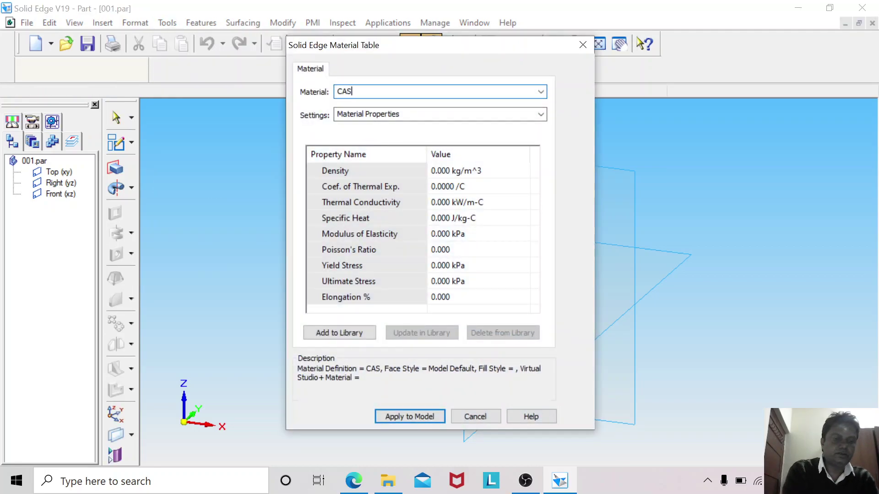
pyautogui.write('T IRON')
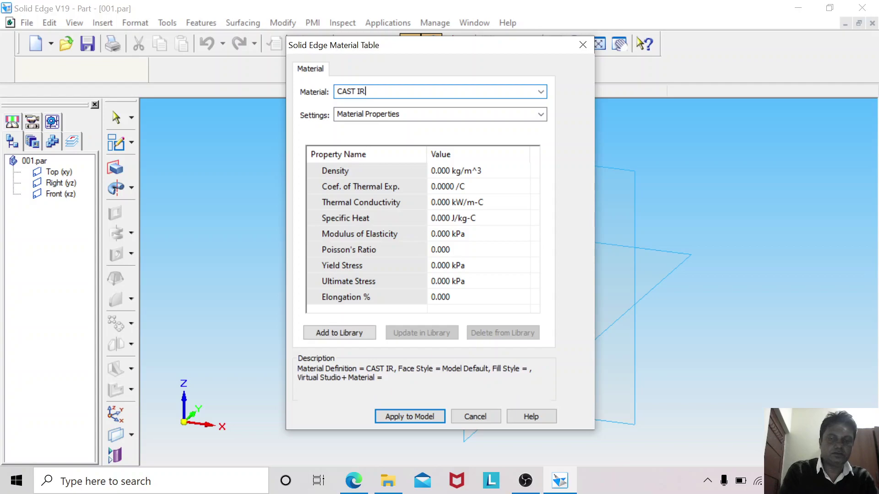
pyautogui.click(396, 417)
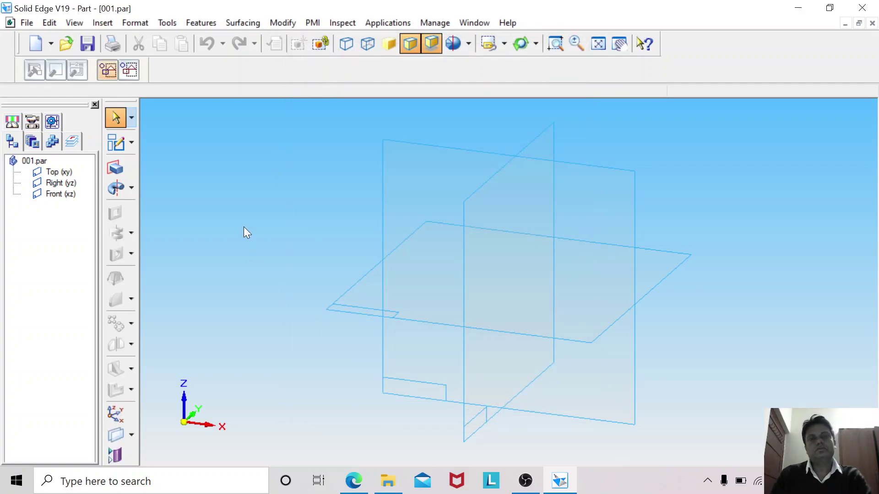
# Step: Return to PART DWGS.pdf and study the body's 168, 36, 14, 55 and 44 dimensions
pyautogui.click(366, 476)
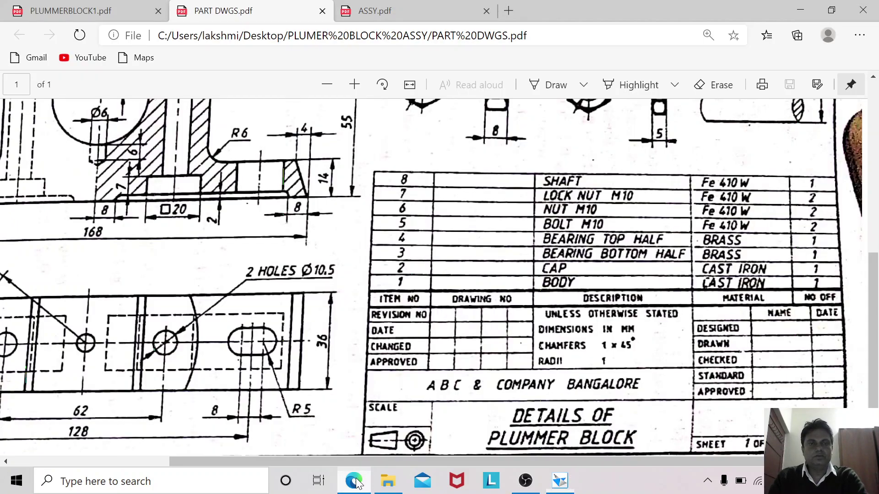
pyautogui.moveTo(547, 463); pyautogui.dragTo(389, 461)
pyautogui.scroll(-2, 385, 333)
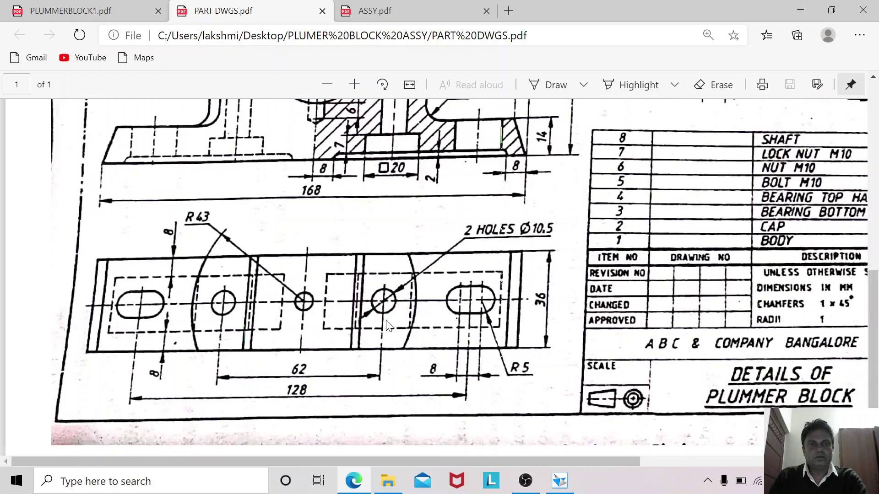
pyautogui.scroll(4, 388, 325)
pyautogui.scroll(2, 388, 326)
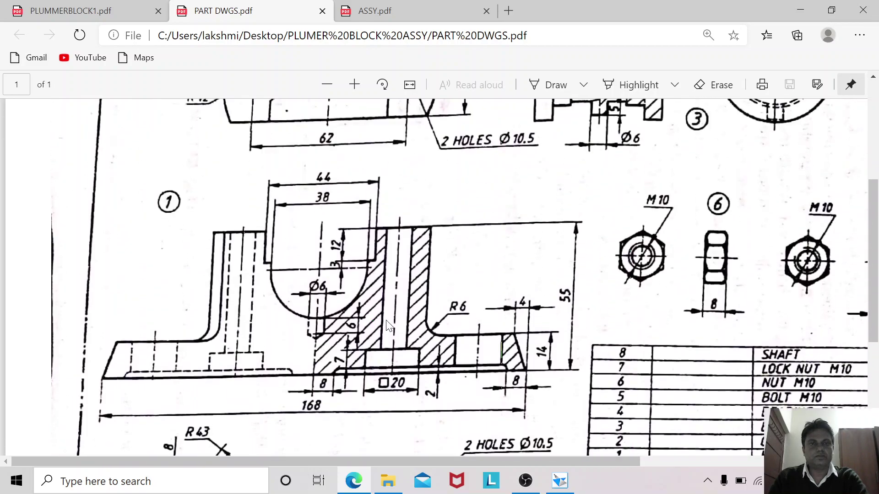
pyautogui.scroll(-1, 388, 326)
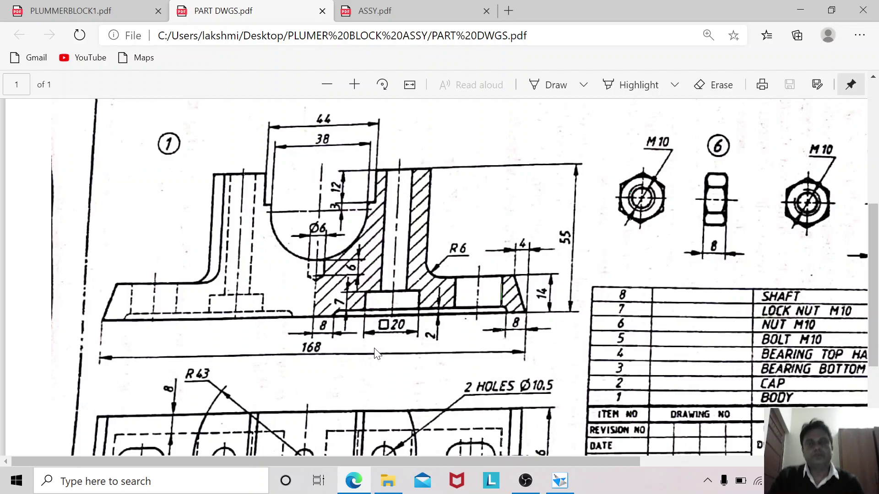
pyautogui.scroll(-3, 376, 354)
pyautogui.scroll(1, 376, 354)
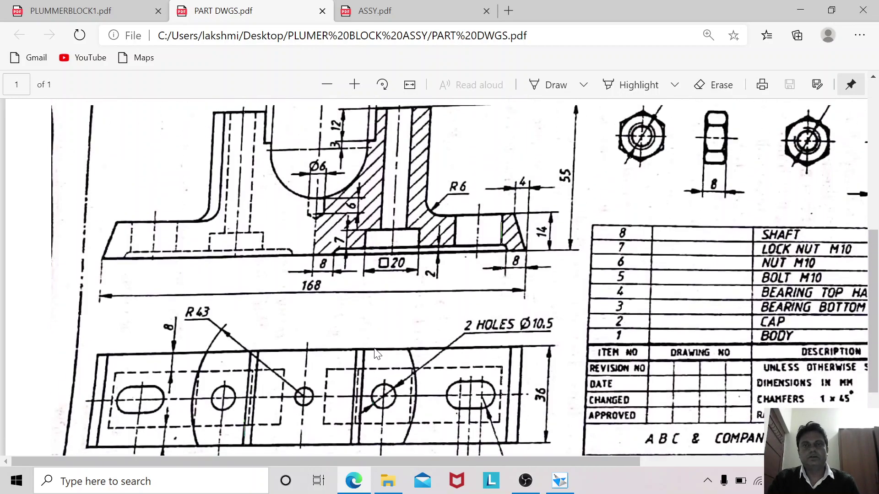
pyautogui.scroll(-1, 376, 354)
pyautogui.scroll(-1, 290, 376)
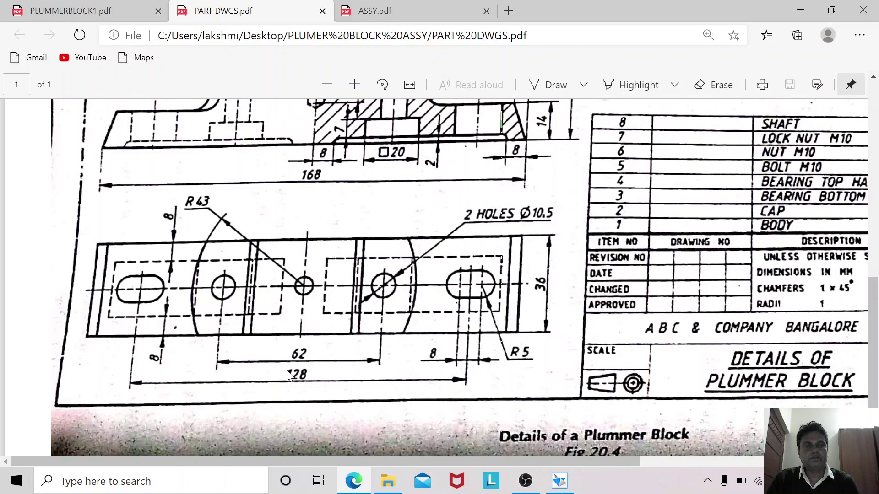
pyautogui.scroll(2, 247, 361)
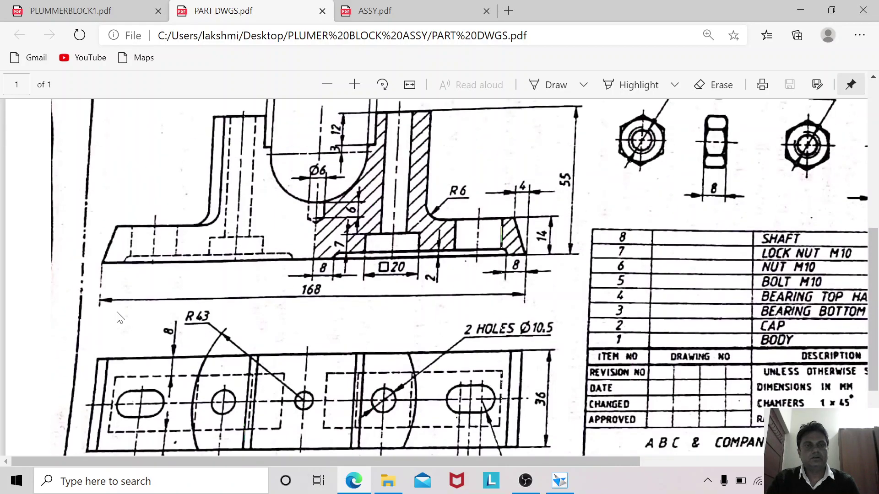
pyautogui.scroll(1, 544, 295)
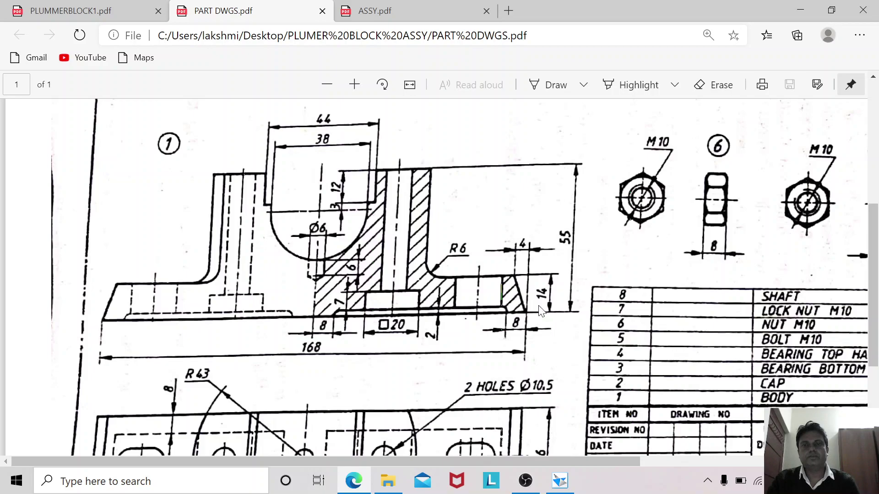
pyautogui.scroll(-2, 552, 284)
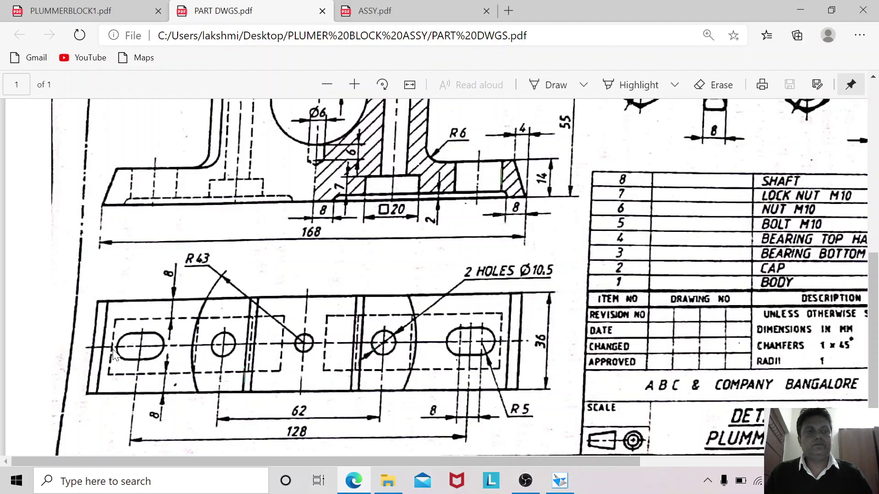
pyautogui.scroll(3, 391, 394)
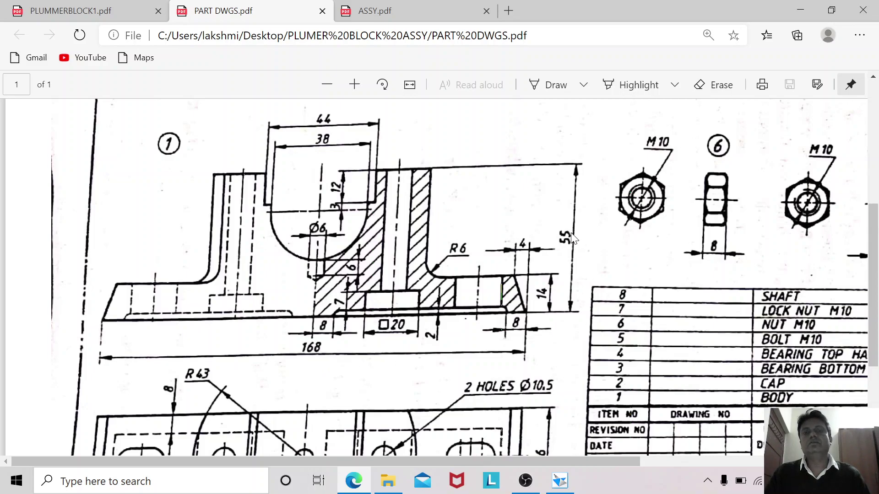
pyautogui.scroll(-2, 519, 324)
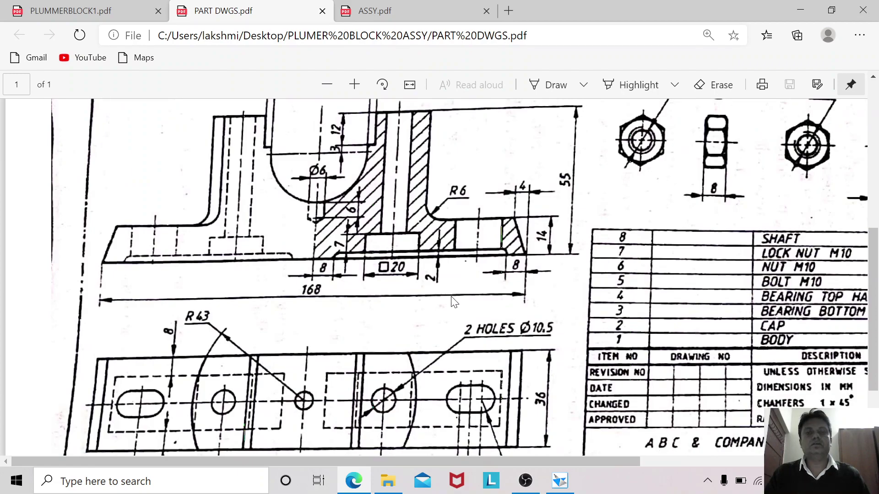
pyautogui.scroll(-2, 453, 302)
pyautogui.scroll(2, 447, 280)
pyautogui.scroll(-2, 414, 317)
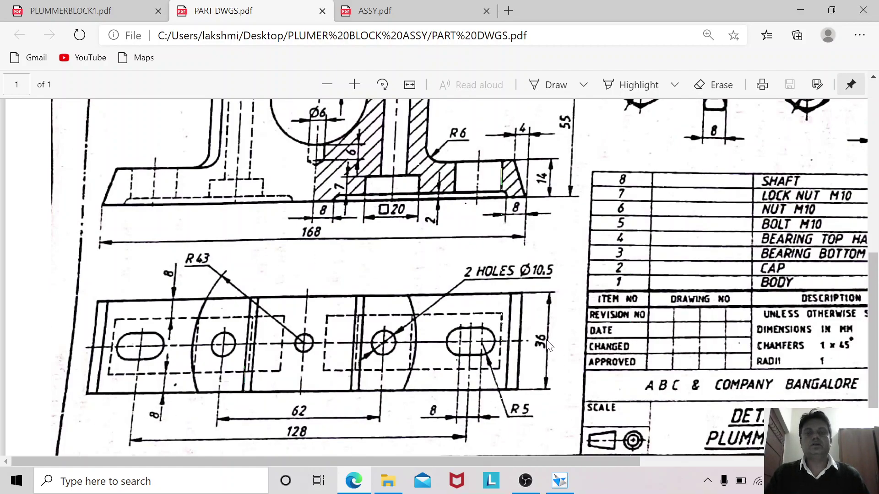
pyautogui.scroll(4, 535, 323)
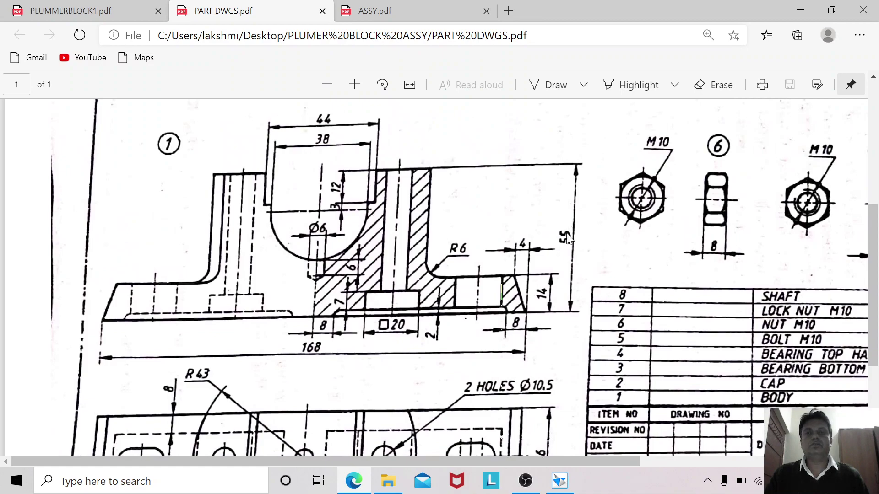
# Step: Start a sketch on the Top plane and draw a rectangle
pyautogui.click(565, 483)
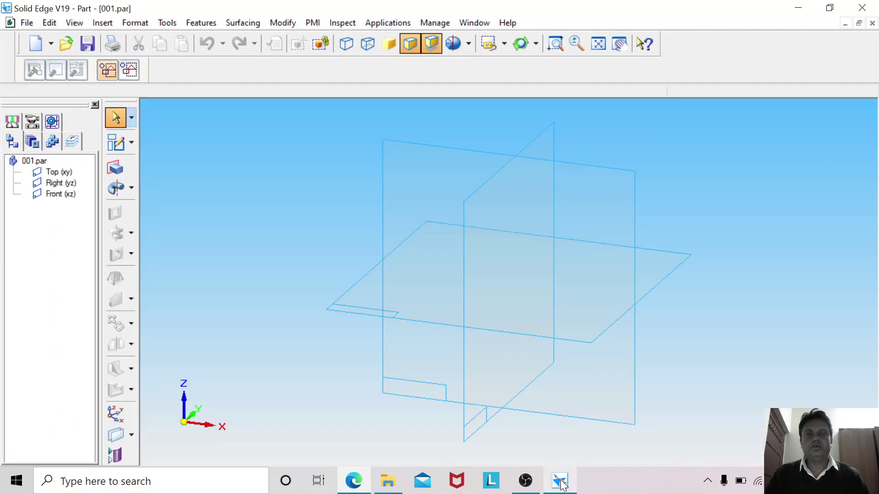
pyautogui.click(123, 143)
pyautogui.click(359, 283)
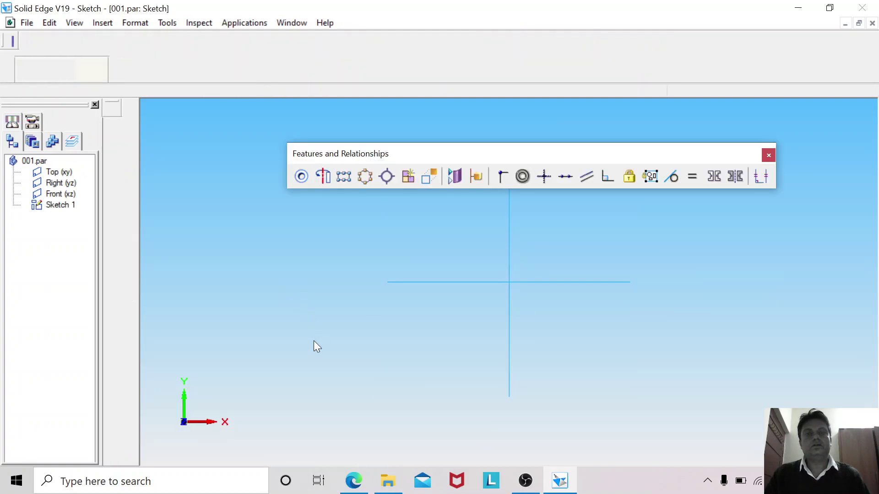
pyautogui.click(115, 220)
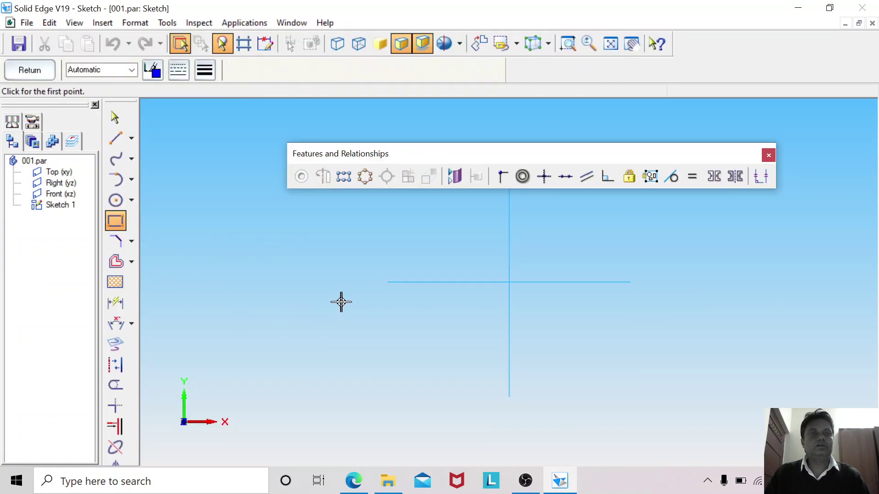
pyautogui.click(257, 220)
pyautogui.click(799, 220)
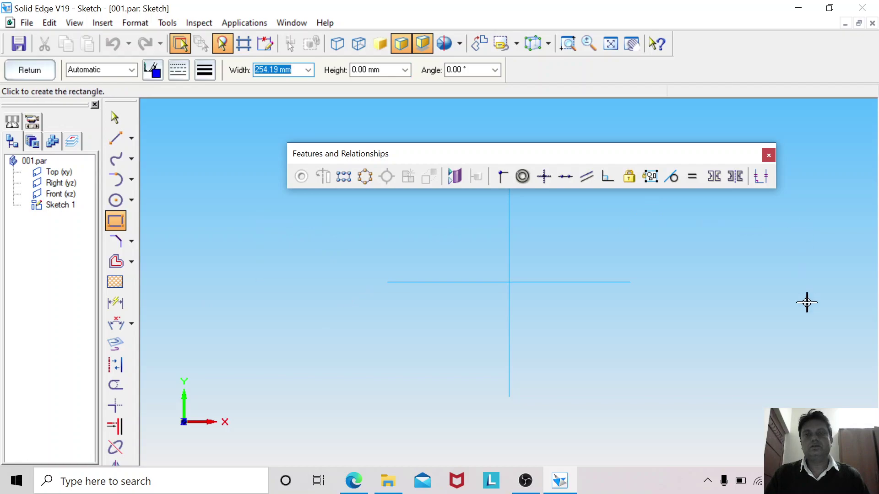
pyautogui.click(808, 351)
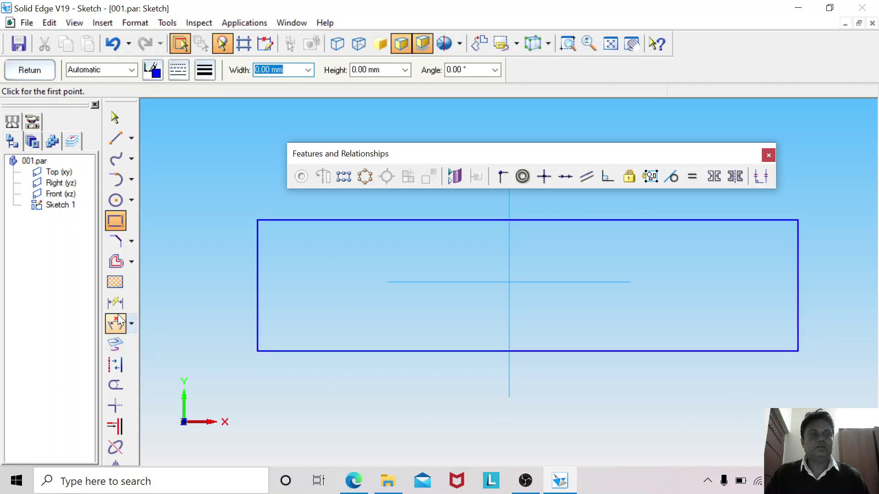
# Step: Dimension the rectangle's left edge 84 from the vertical centreline, checking the PDF
pyautogui.click(115, 302)
pyautogui.click(509, 314)
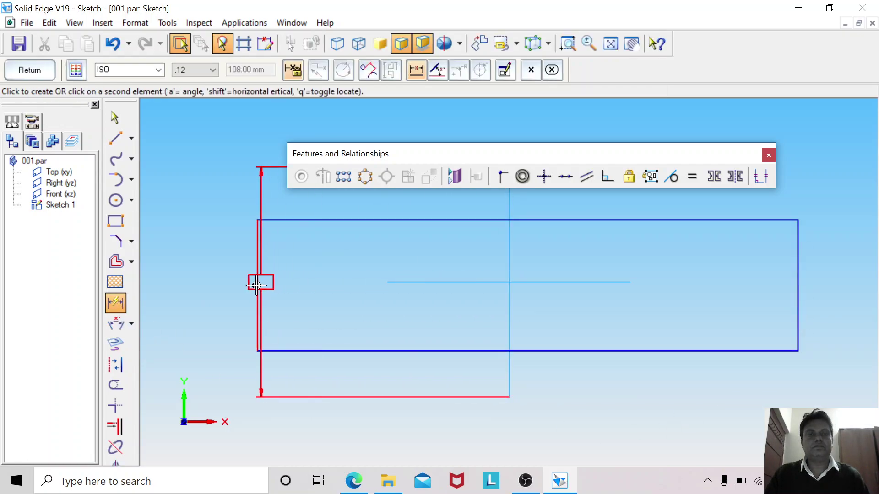
pyautogui.click(258, 281)
pyautogui.click(343, 390)
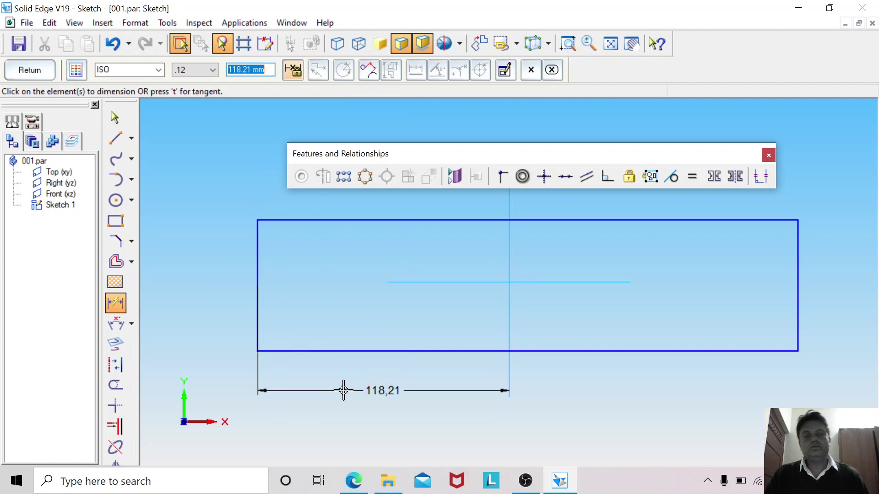
pyautogui.click(353, 480)
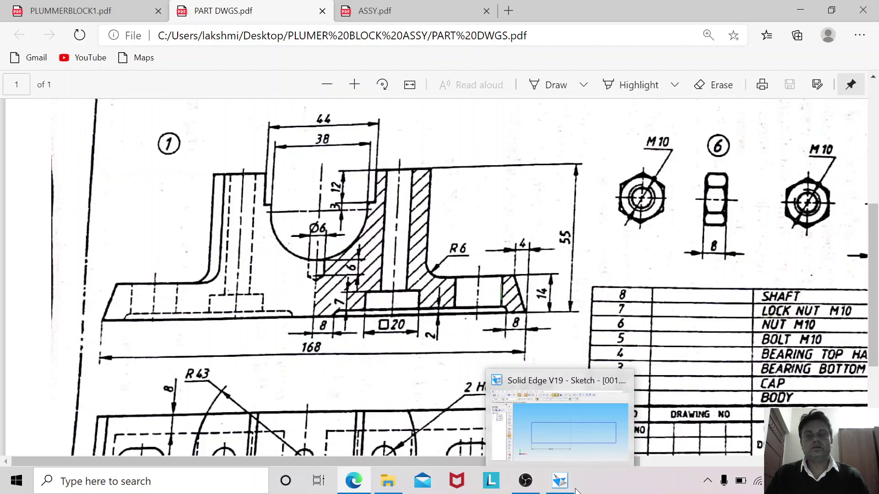
pyautogui.click(561, 481)
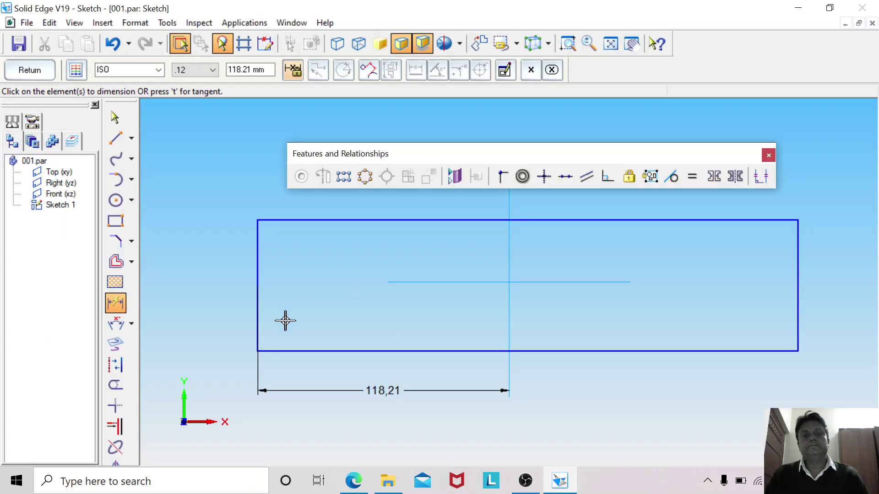
pyautogui.click(115, 118)
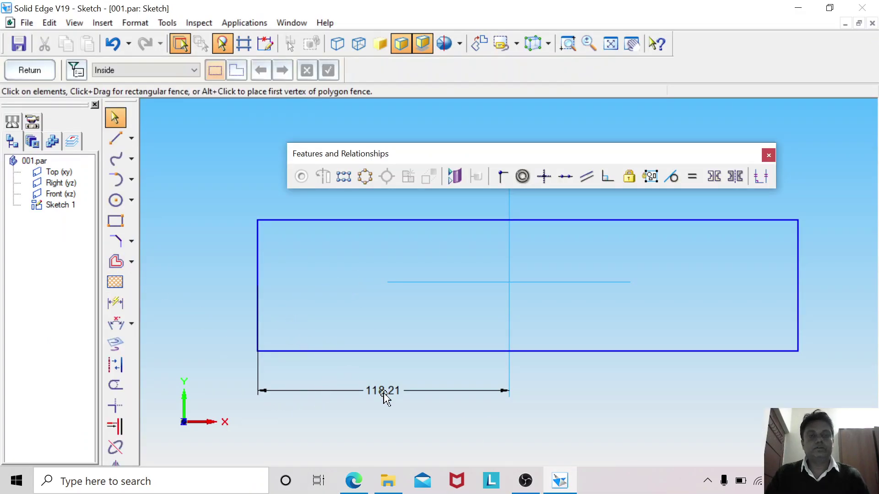
pyautogui.click(385, 393)
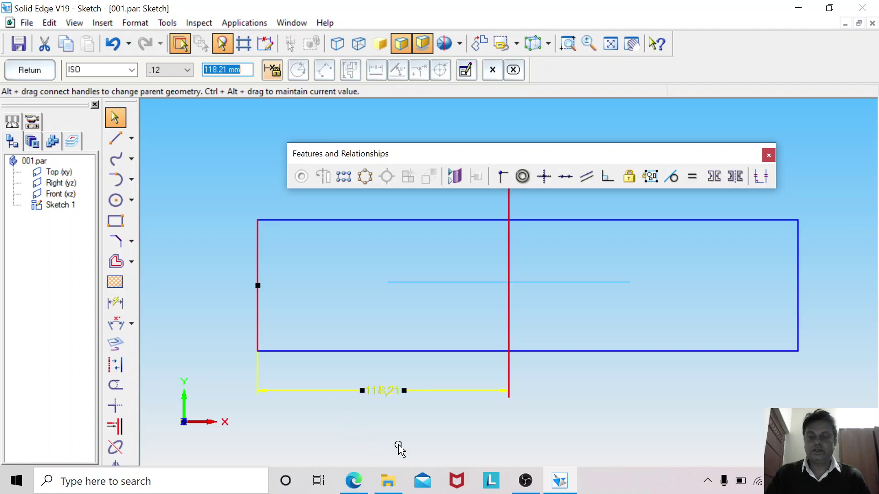
pyautogui.write('168/')
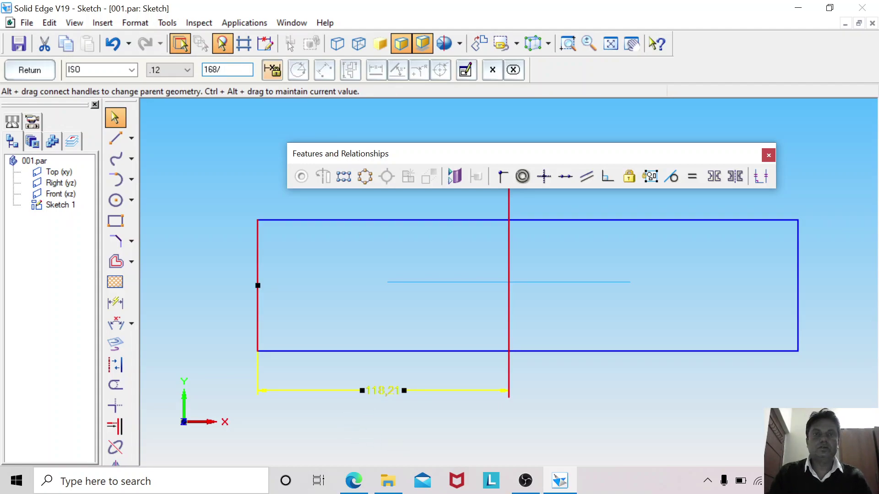
pyautogui.press('Return')
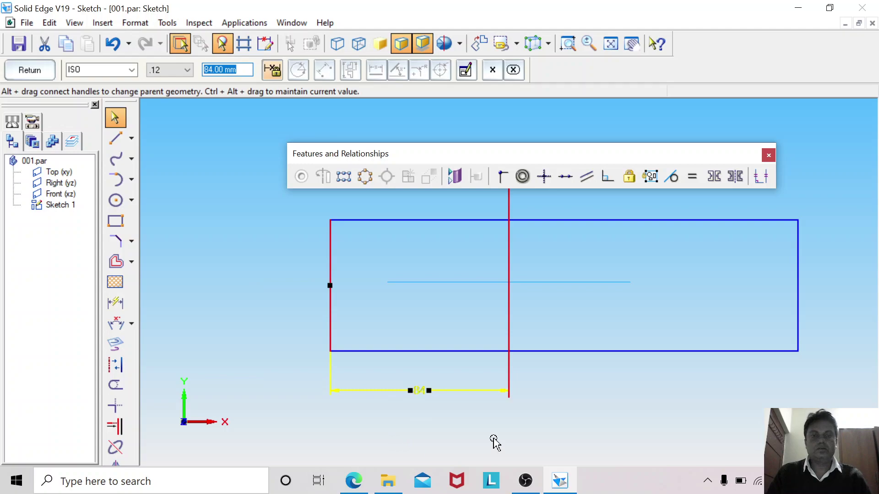
pyautogui.click(517, 427)
# Step: Dimension the rectangle's overall width as 168
pyautogui.click(115, 303)
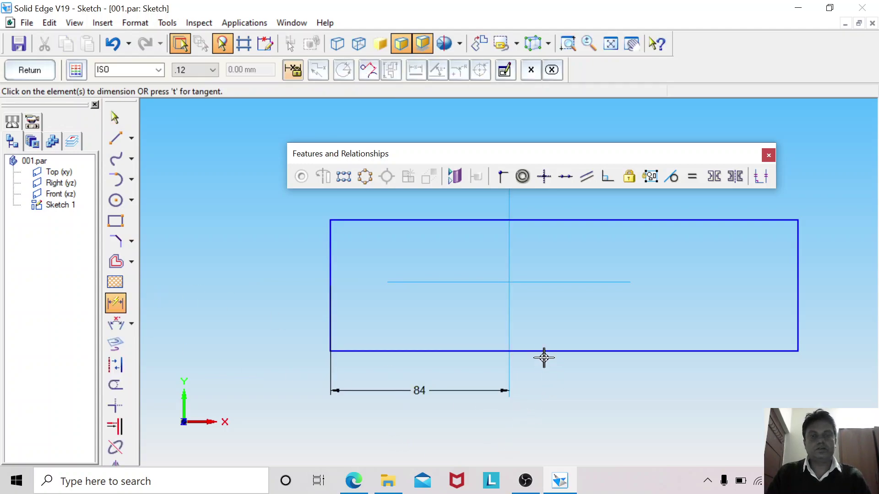
pyautogui.click(543, 351)
pyautogui.click(541, 416)
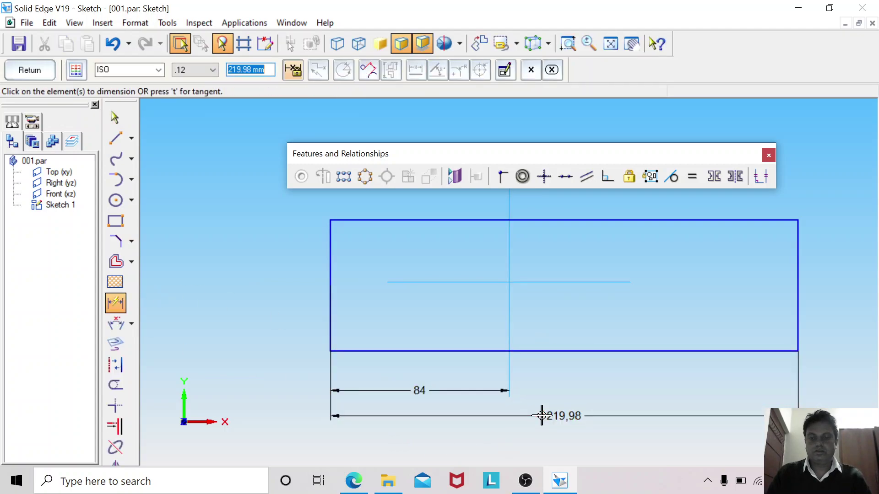
pyautogui.write('168')
pyautogui.press('Return')
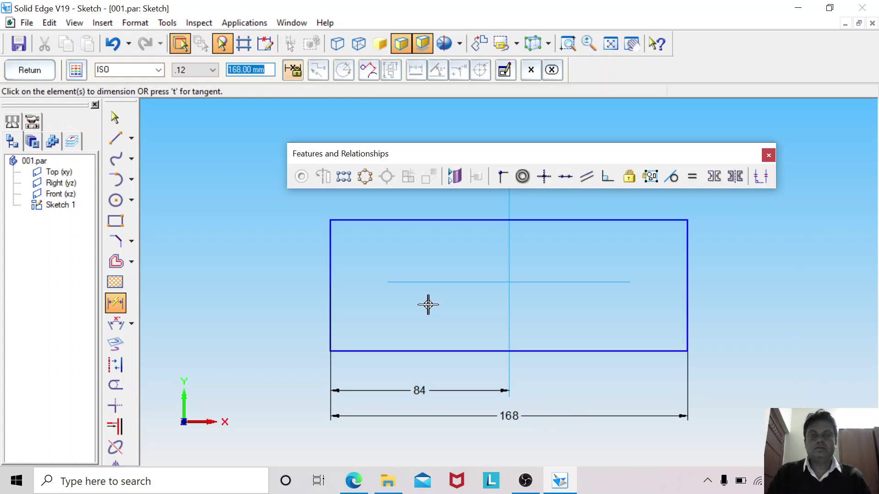
# Step: Set the bottom edge 18 from the horizontal centreline and the height to 36
pyautogui.click(429, 282)
pyautogui.click(426, 351)
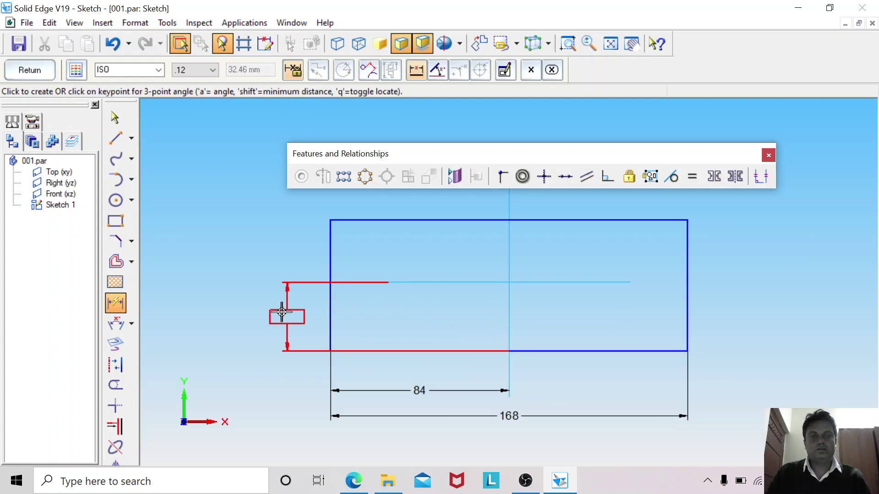
pyautogui.click(293, 319)
pyautogui.write('18')
pyautogui.press('Return')
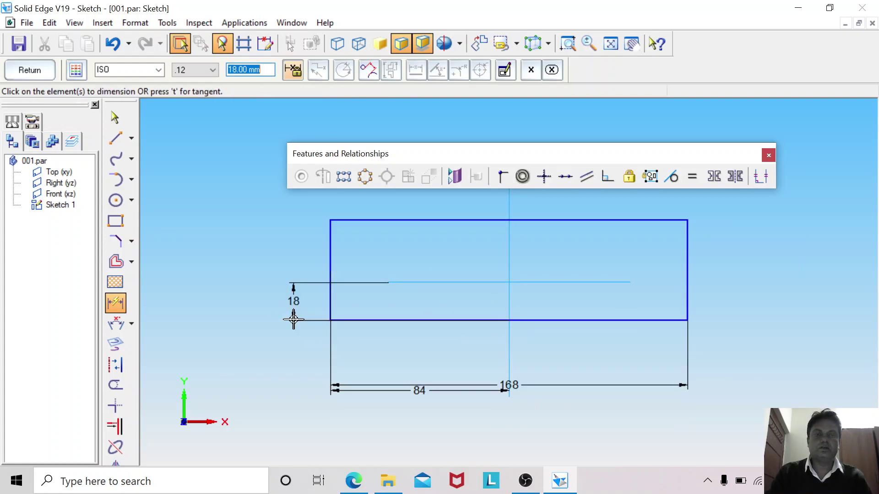
pyautogui.click(330, 255)
pyautogui.click(237, 273)
pyautogui.write('36')
pyautogui.press('Return')
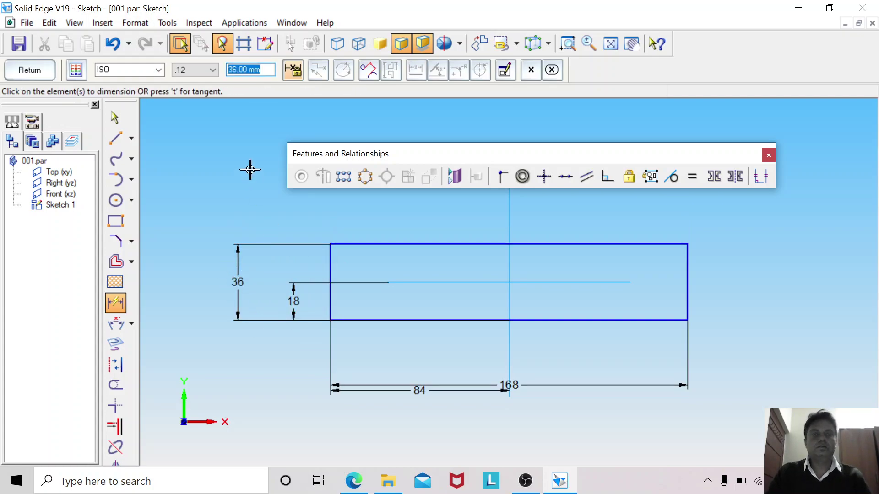
# Step: Close Sketch 1 and pick its rectangle as the extrusion profile
pyautogui.click(39, 69)
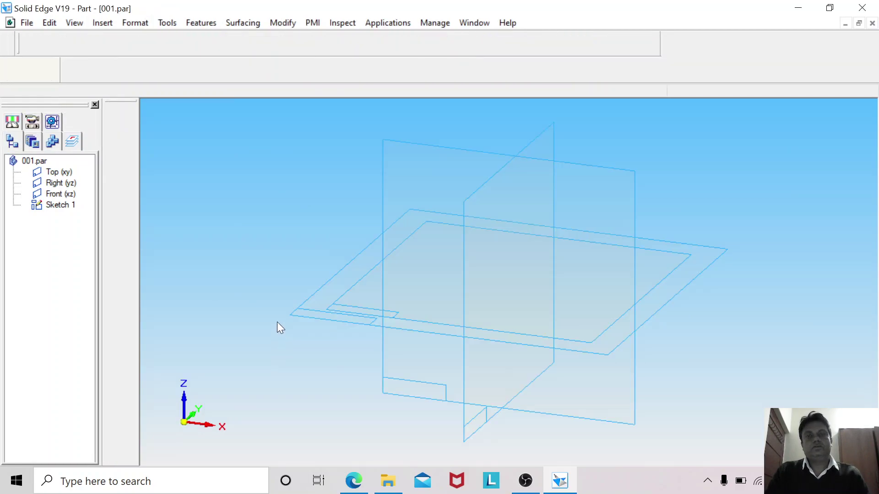
pyautogui.rightClick(224, 194)
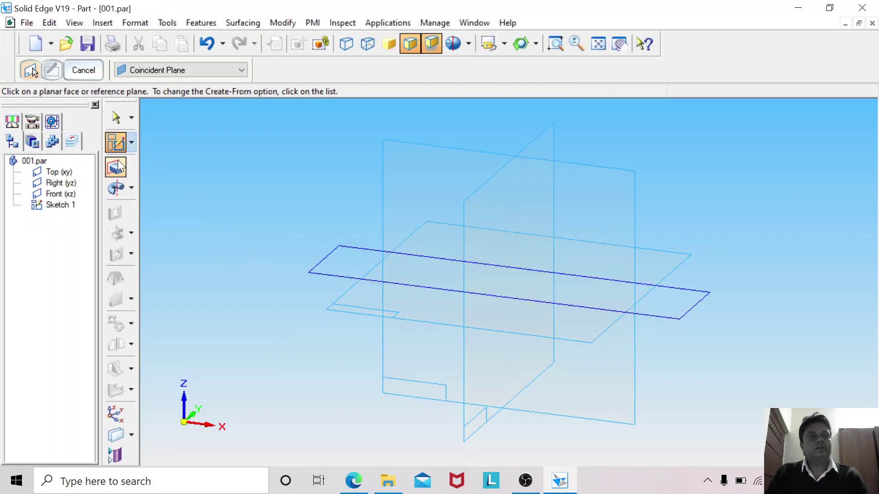
pyautogui.click(315, 264)
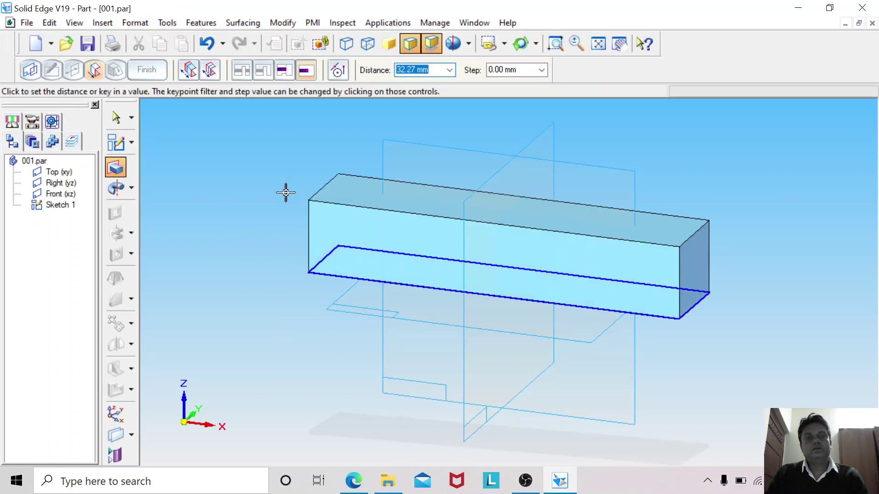
# Step: Extrude the 168 × 36 rectangle 55 mm into Protrusion 1, then hide Sketch 1
pyautogui.write('55')
pyautogui.press('Return')
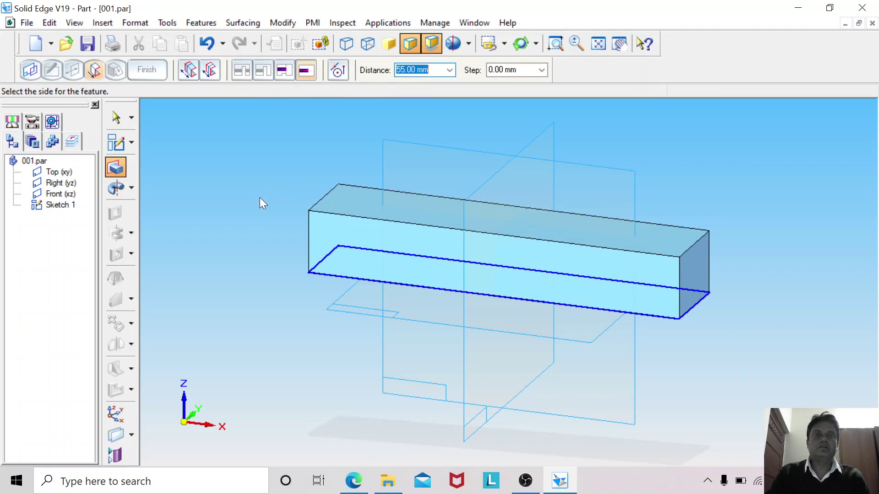
pyautogui.click(264, 193)
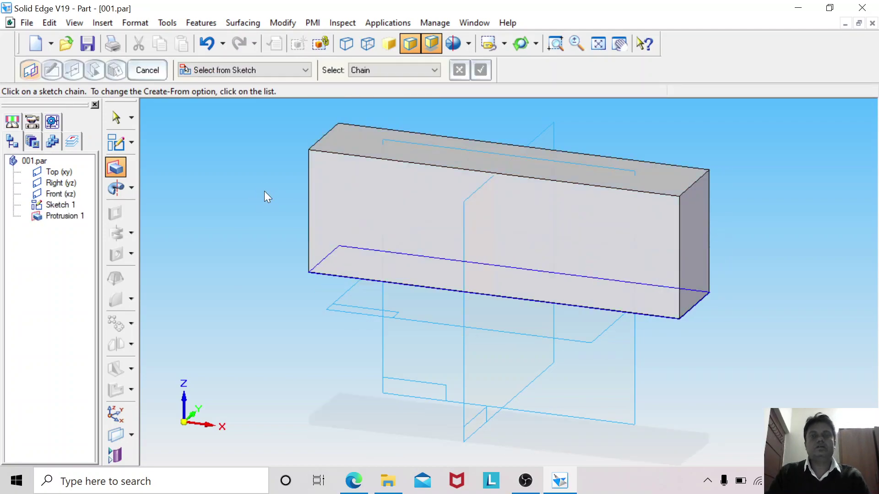
pyautogui.click(113, 117)
pyautogui.rightClick(378, 252)
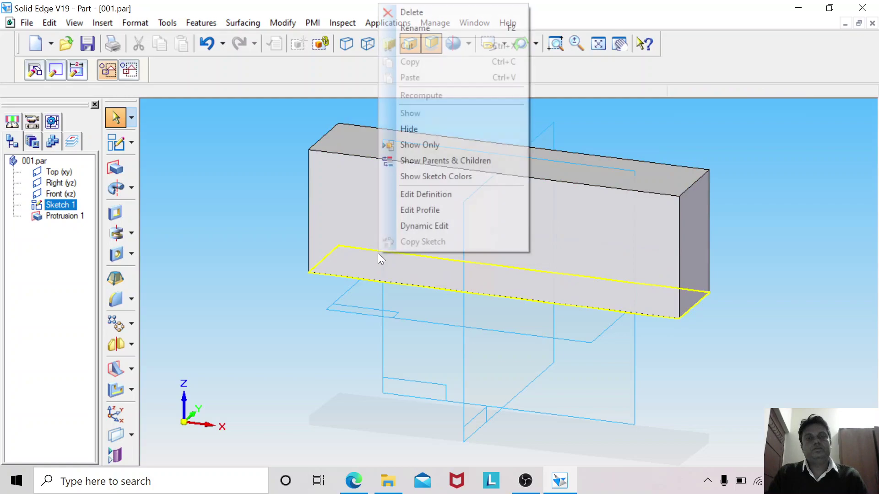
pyautogui.click(416, 131)
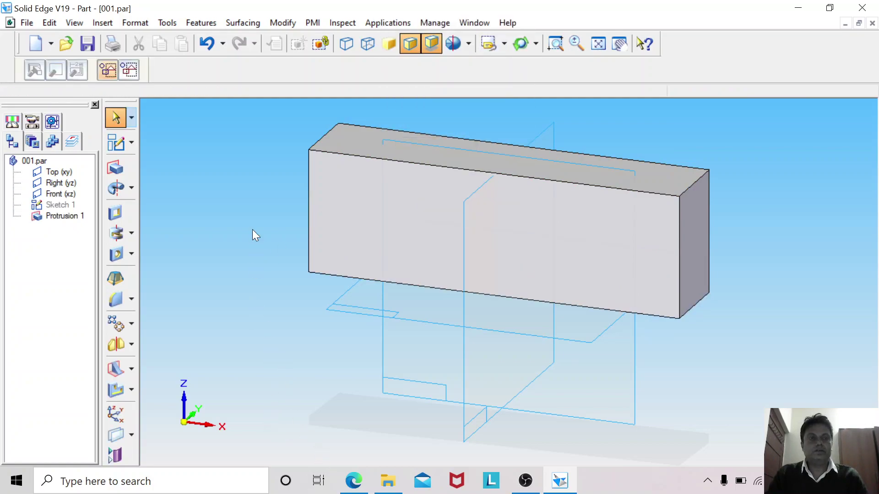
# Step: Start a sketch on the Front plane, check the part drawing PDF, then leave the sketch empty
pyautogui.click(115, 143)
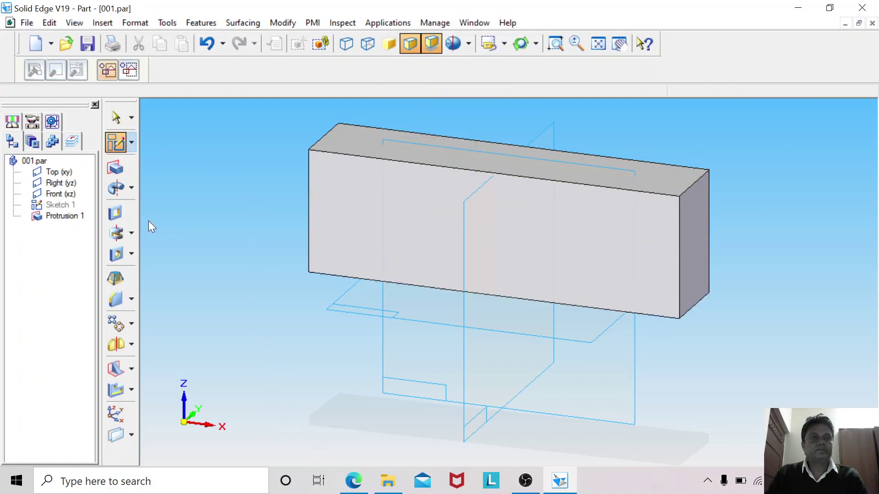
pyautogui.click(398, 368)
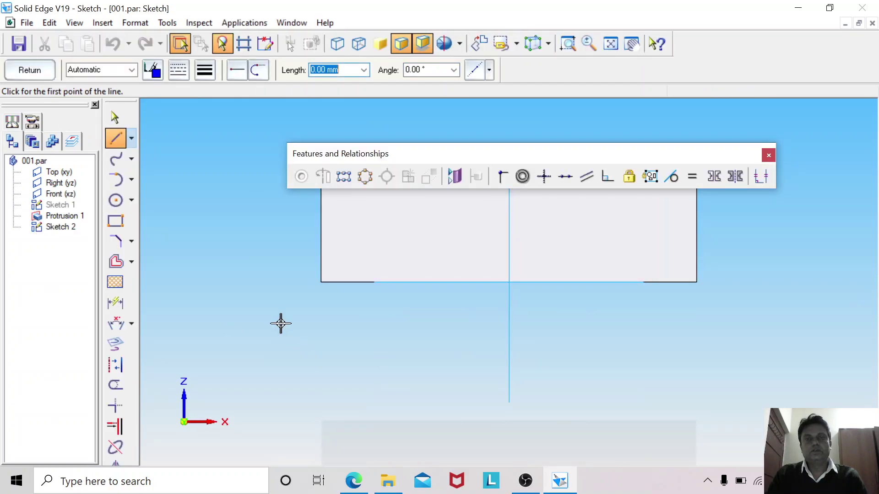
pyautogui.moveTo(414, 155); pyautogui.dragTo(122, 169)
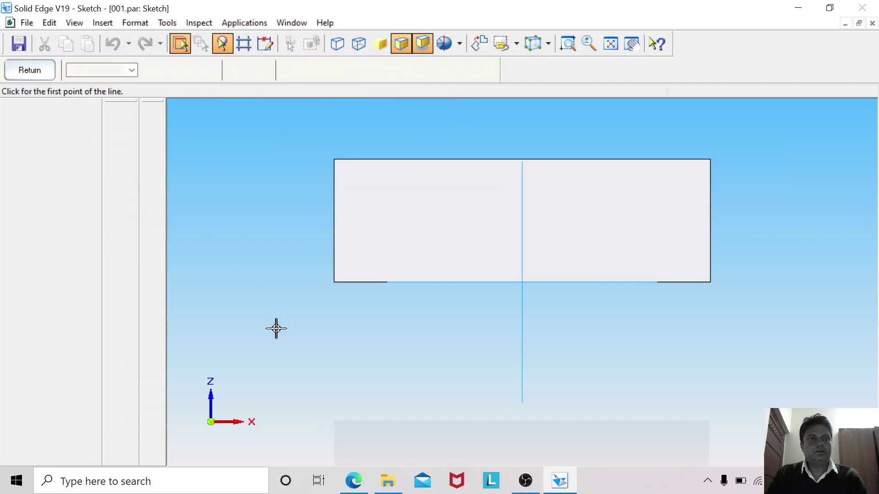
pyautogui.click(353, 481)
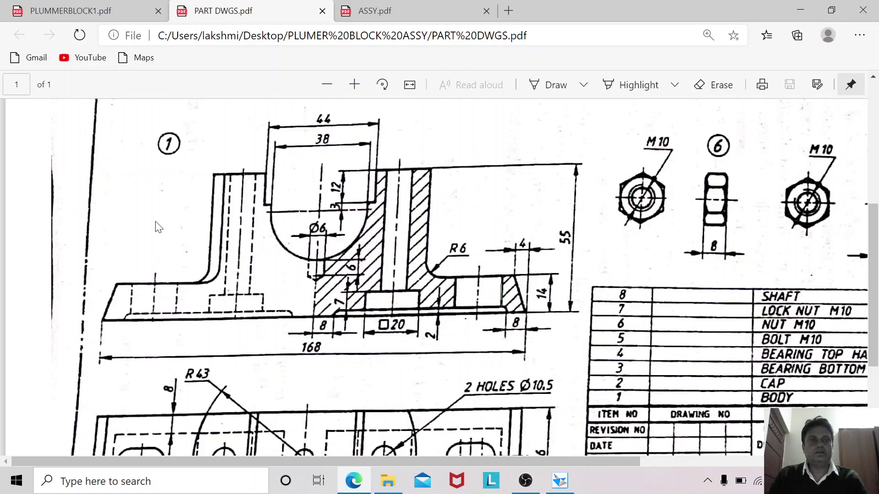
pyautogui.click(559, 481)
pyautogui.click(114, 118)
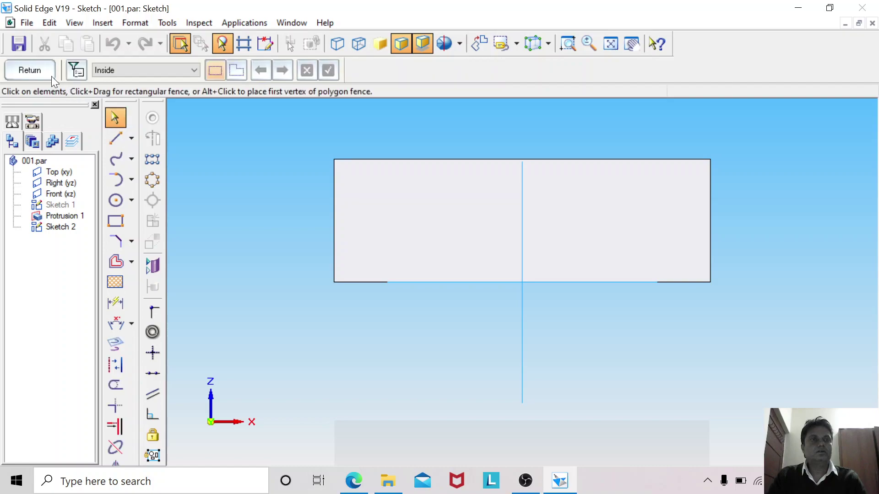
pyautogui.click(32, 70)
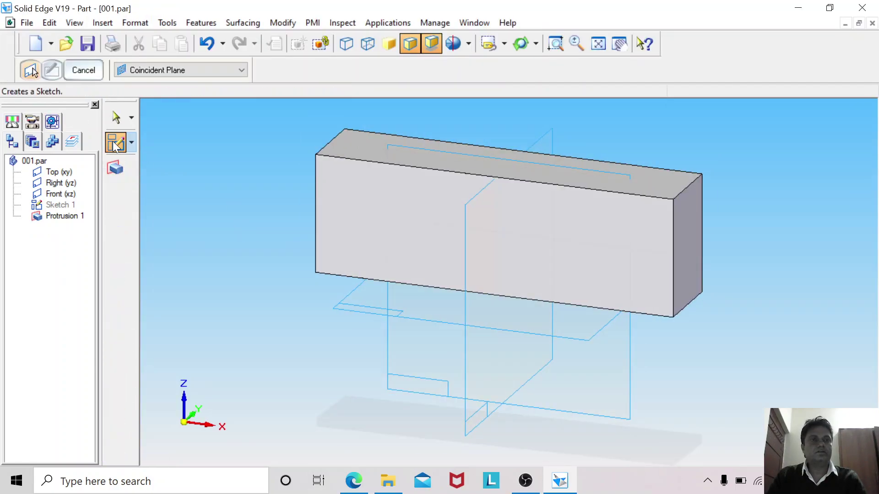
# Step: Start a new sketch on the block's top face and check the part drawing PDF for sizes
pyautogui.click(345, 144)
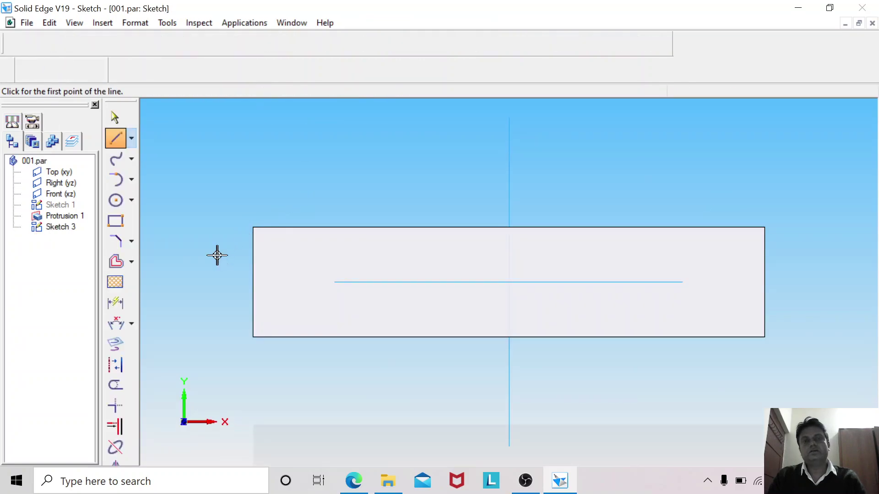
pyautogui.click(115, 200)
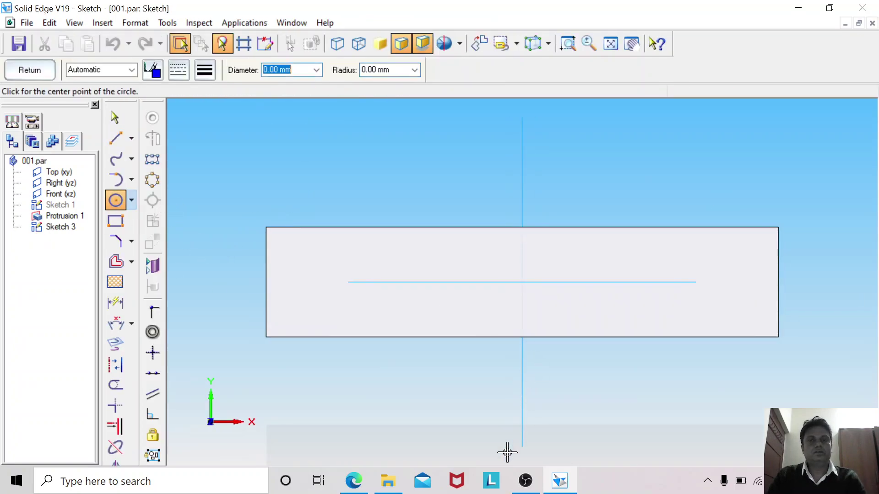
pyautogui.click(355, 480)
pyautogui.scroll(-3, 336, 339)
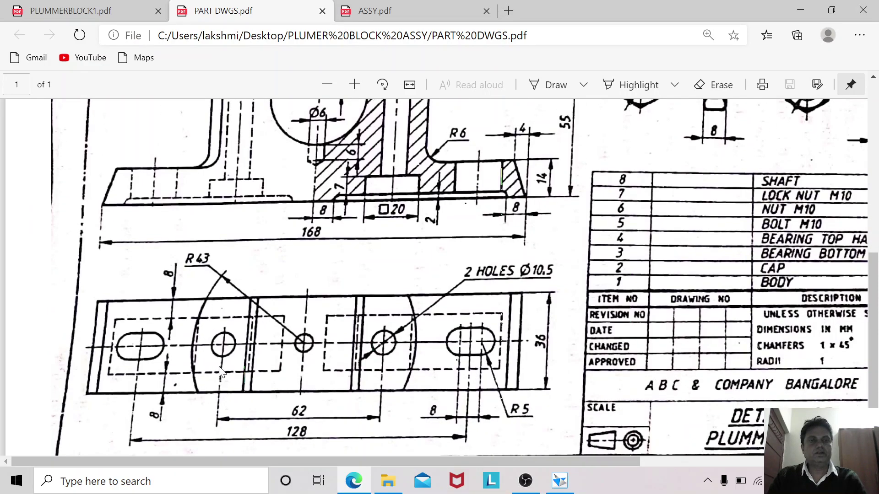
pyautogui.scroll(3, 237, 380)
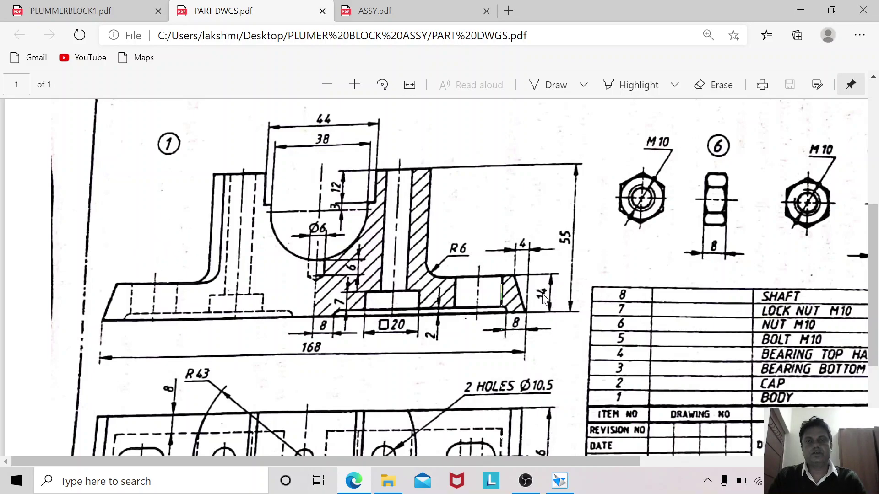
pyautogui.click(564, 479)
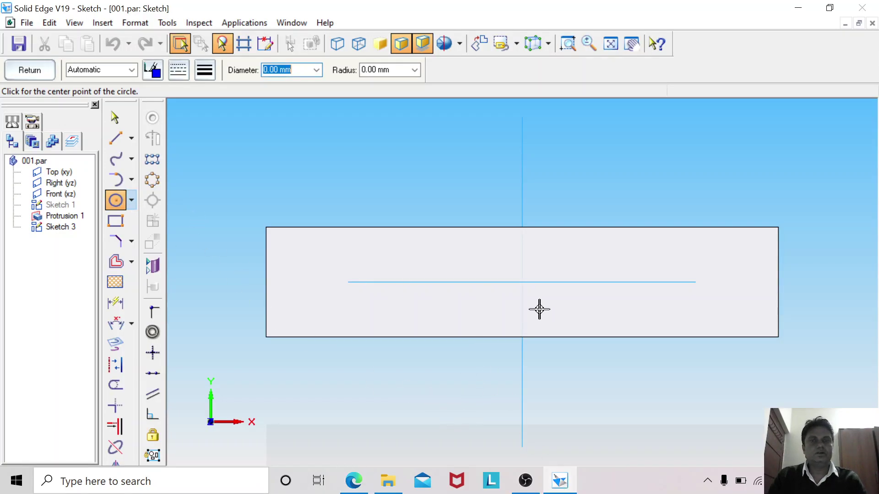
# Step: Draw a 43 mm radius circle at the axes' intersection and dimension it Ø86
pyautogui.click(522, 282)
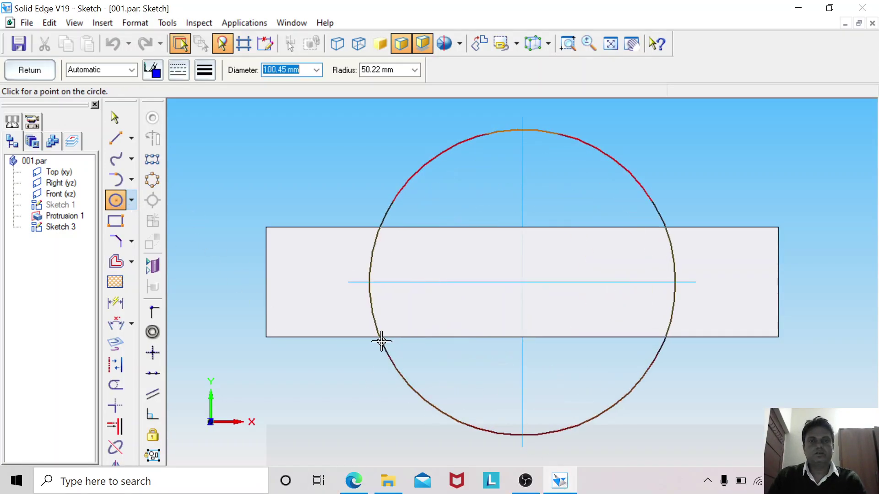
pyautogui.write('4')
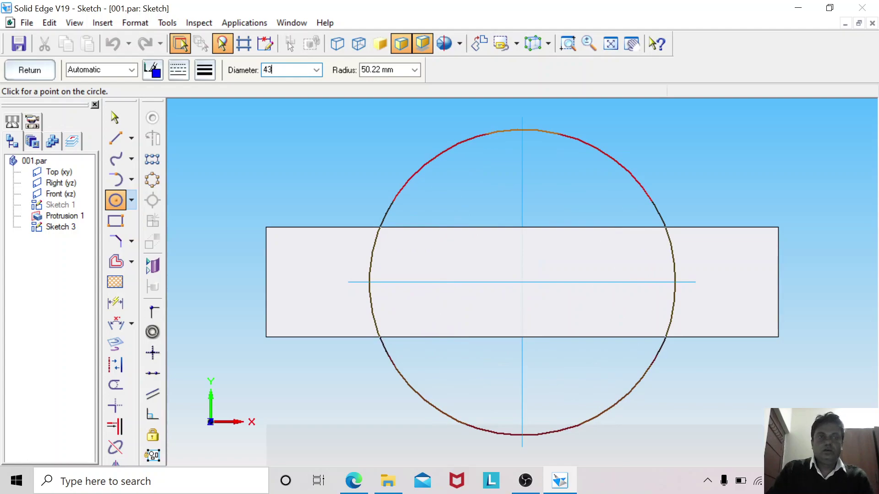
pyautogui.press('BackSpace')
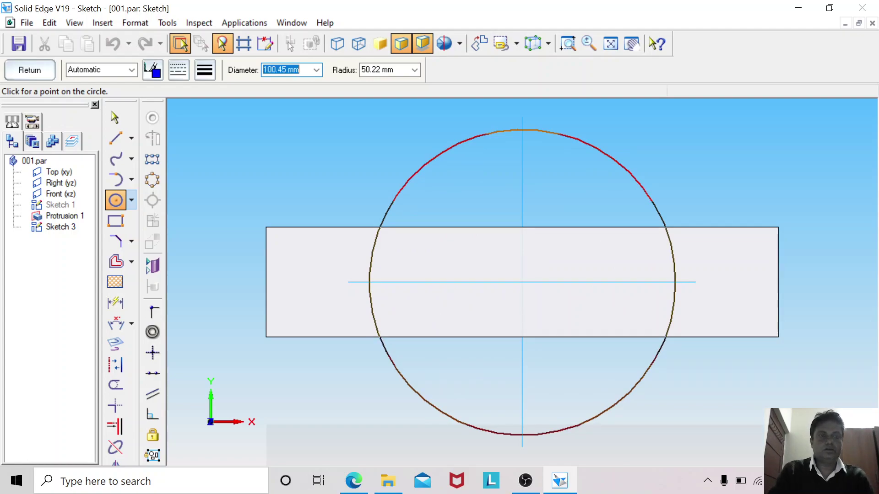
pyautogui.click(376, 70)
pyautogui.write('4')
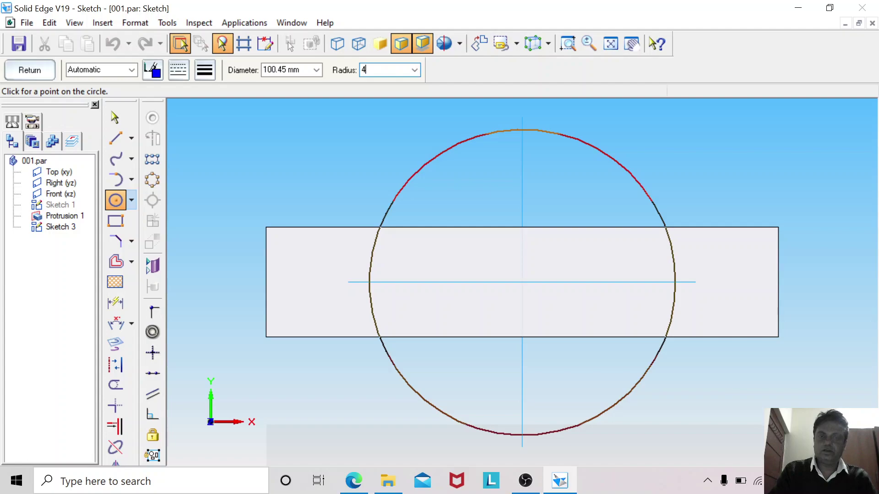
pyautogui.write('3')
pyautogui.press('Return')
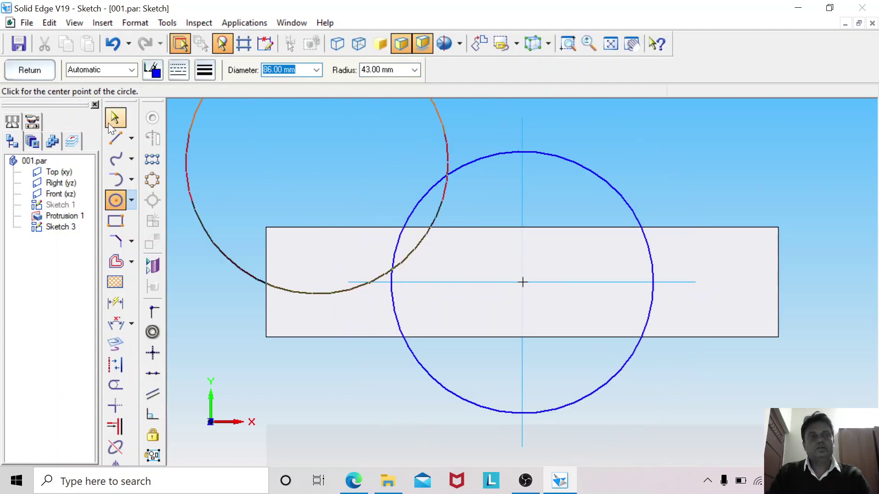
pyautogui.click(107, 122)
pyautogui.click(118, 303)
pyautogui.click(431, 195)
pyautogui.click(417, 171)
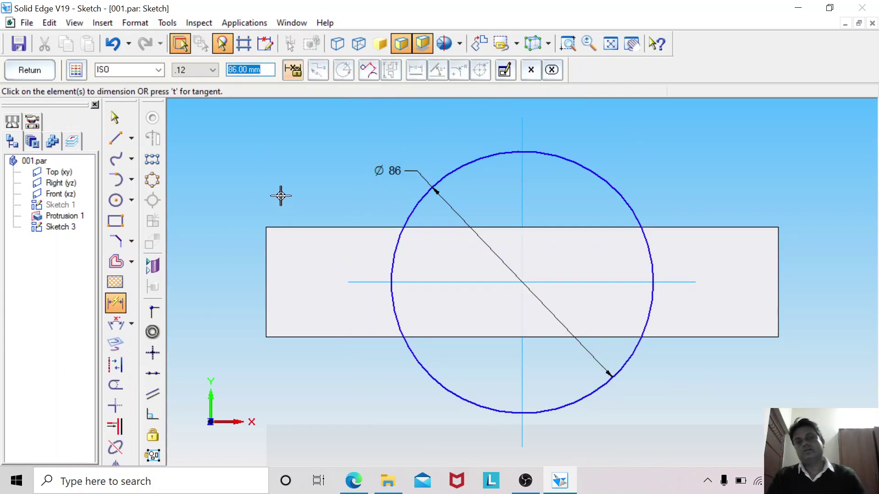
# Step: Draw a rectangle over the block's left end reaching into the Ø86 circle
pyautogui.click(115, 220)
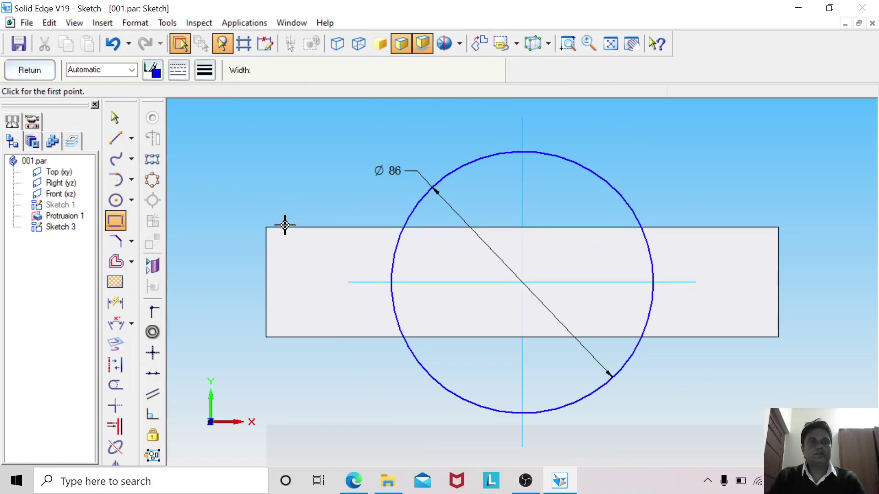
pyautogui.click(239, 202)
pyautogui.click(439, 201)
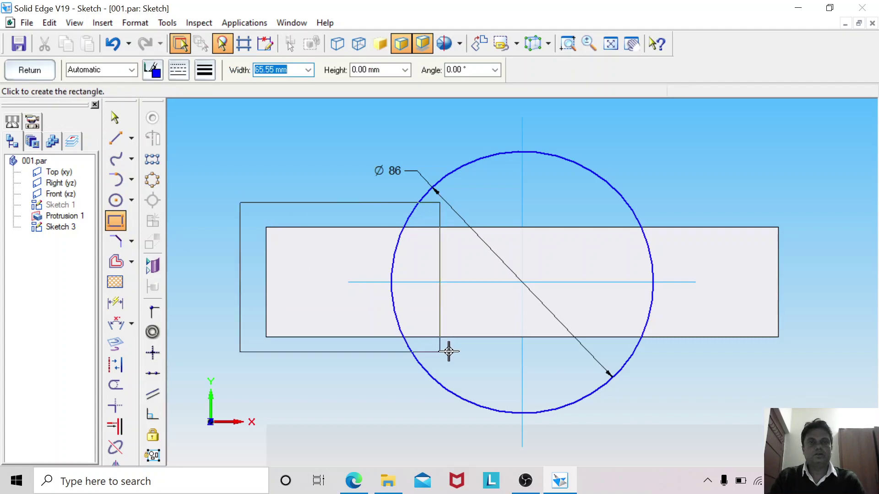
pyautogui.click(446, 359)
# Step: Trim the rectangle and circle into one arc-bounded profile and close the sketch
pyautogui.click(115, 385)
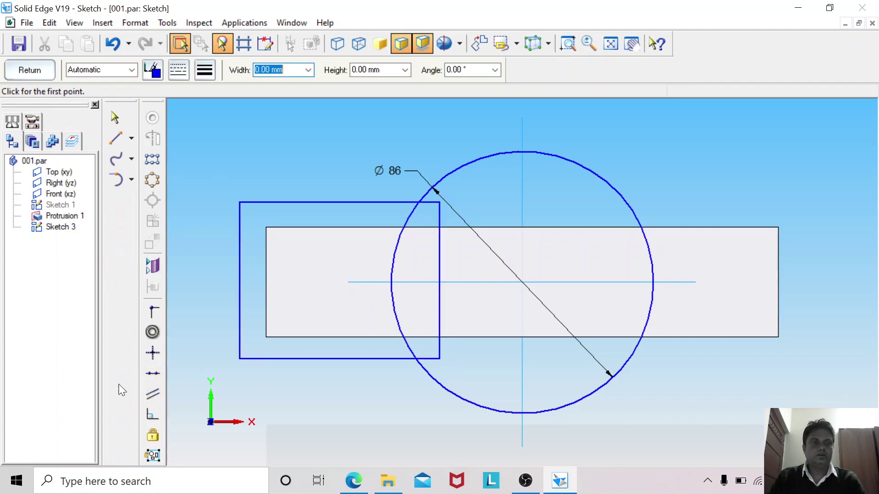
pyautogui.click(436, 209)
pyautogui.moveTo(427, 357)
pyautogui.mouseDown()
pyautogui.moveTo(432, 373)
pyautogui.moveTo(420, 205)
pyautogui.mouseUp()
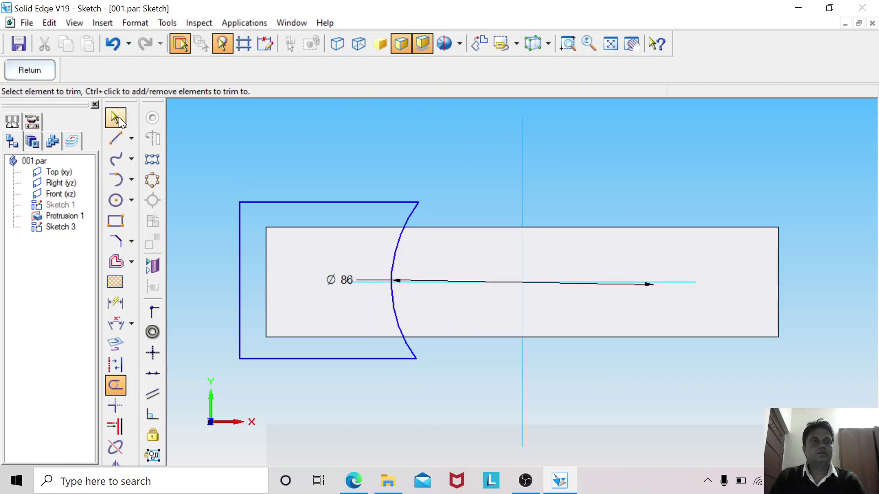
pyautogui.click(116, 118)
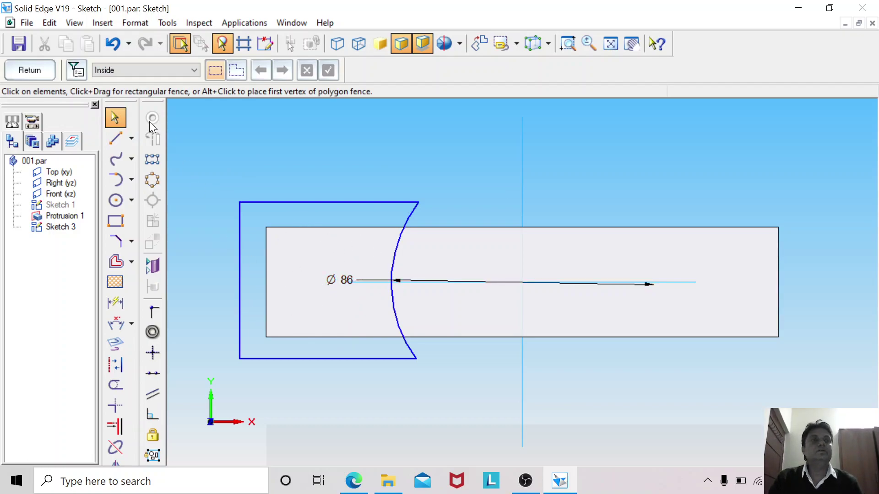
pyautogui.click(29, 70)
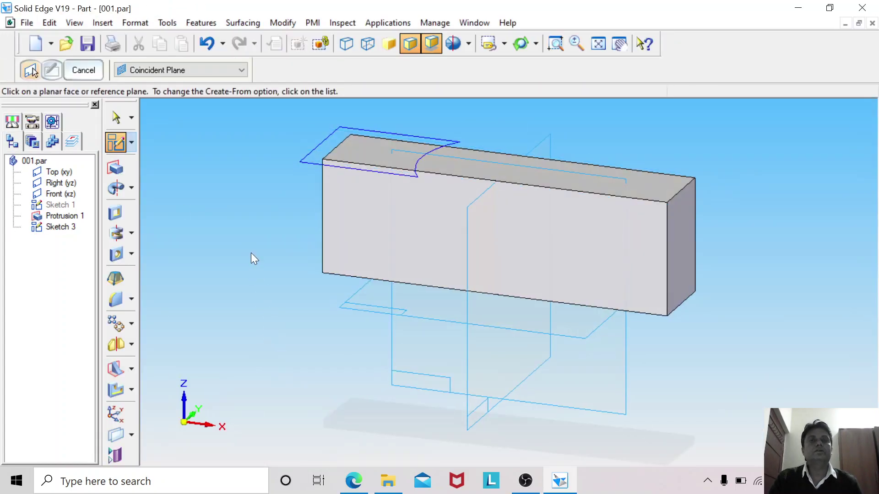
# Step: Cut the trimmed Sketch 3 profile 55-14 mm deep toward the block's left end as Cutout 1
pyautogui.click(117, 211)
pyautogui.click(300, 161)
pyautogui.rightClick(280, 217)
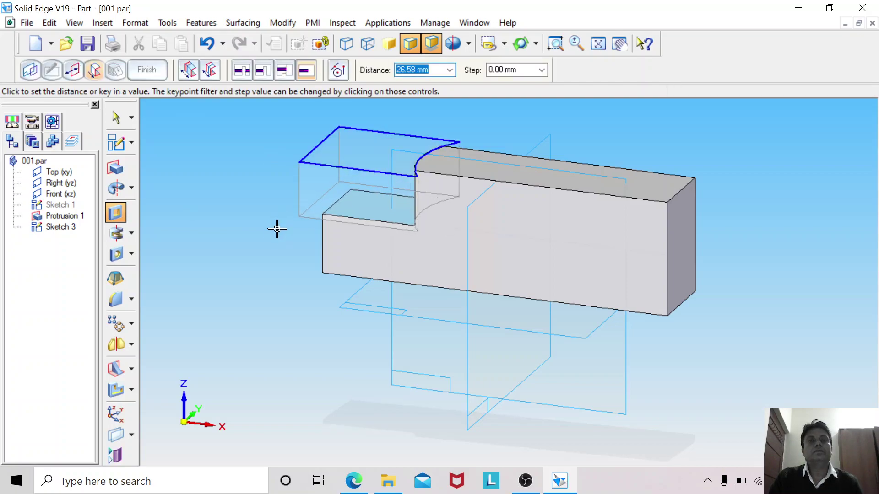
pyautogui.moveTo(275, 235); pyautogui.dragTo(304, 243, button='middle')
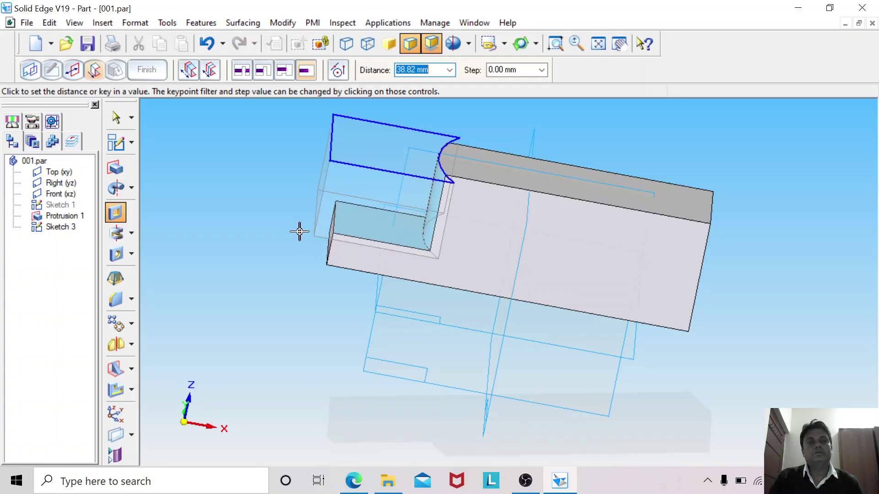
pyautogui.click(297, 233)
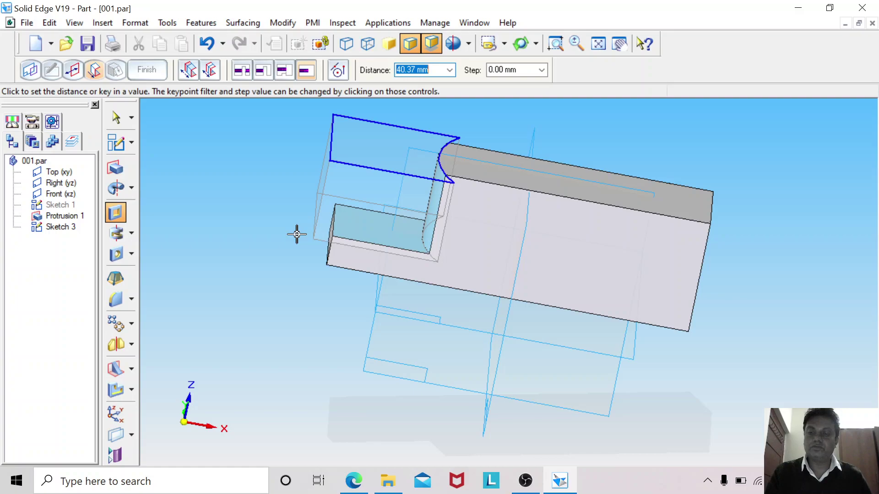
pyautogui.write('55')
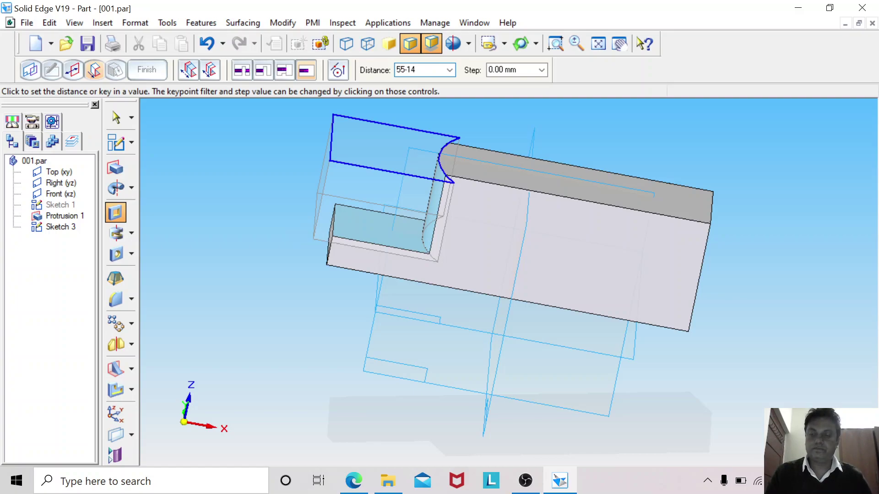
pyautogui.write('-14')
pyautogui.press('Return')
pyautogui.click(296, 235)
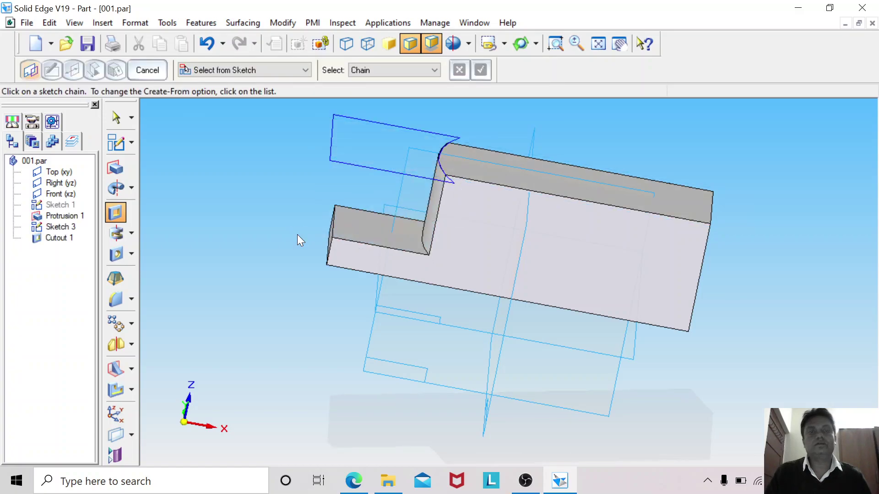
# Step: Hide Sketch 3 in PathFinder, view the stepped part, and select Cutout 1
pyautogui.click(116, 118)
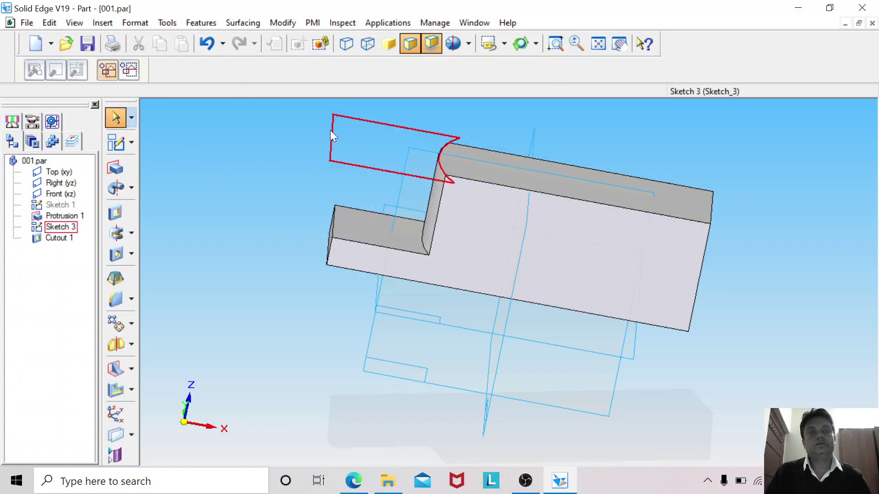
pyautogui.rightClick(331, 130)
pyautogui.click(367, 255)
pyautogui.moveTo(287, 251)
pyautogui.mouseDown(button='middle')
pyautogui.moveTo(328, 284)
pyautogui.moveTo(259, 282)
pyautogui.moveTo(229, 295)
pyautogui.mouseUp(button='middle')
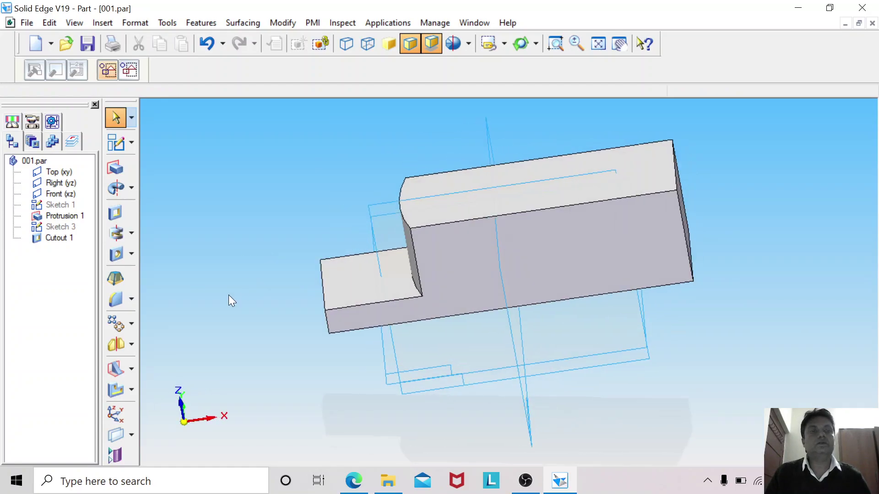
pyautogui.click(61, 238)
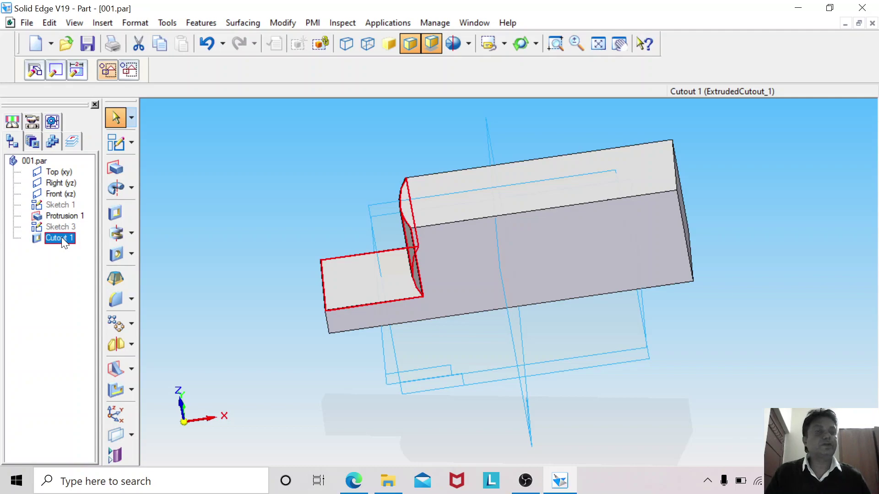
# Step: Mirror Cutout 1 about the Right plane with the Smart option, dismissing the failure warning
pyautogui.click(115, 345)
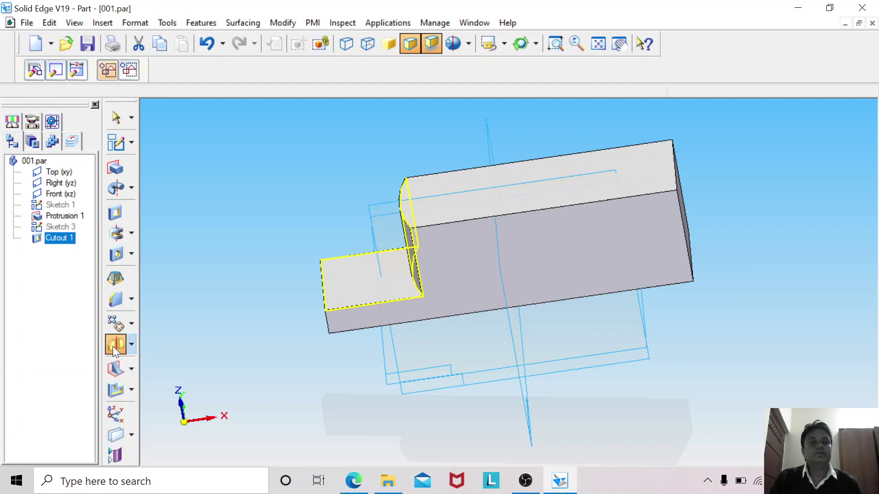
pyautogui.click(526, 414)
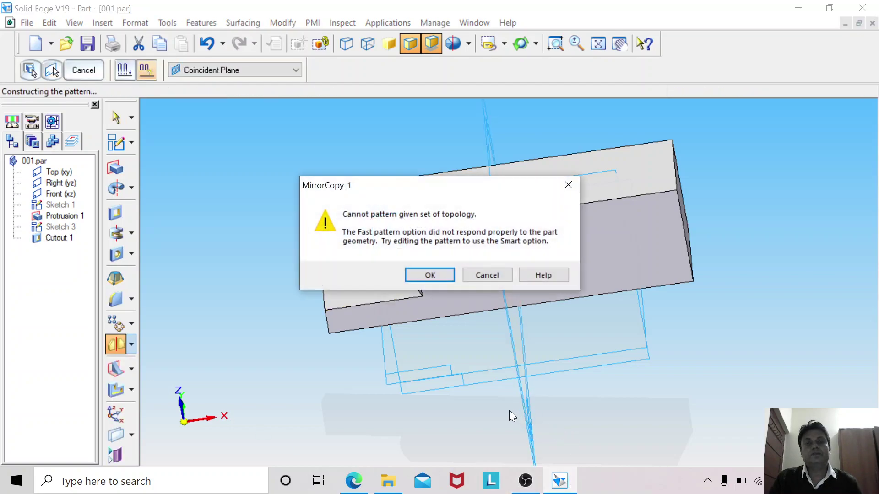
pyautogui.click(430, 276)
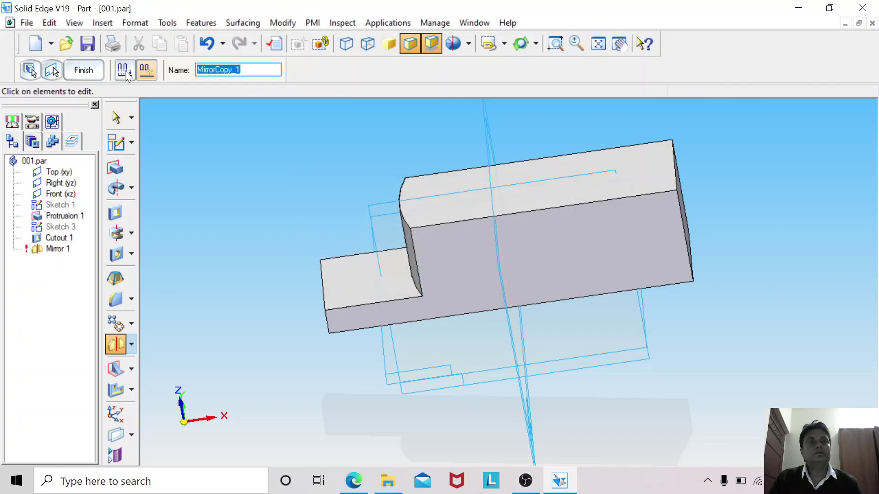
pyautogui.click(124, 70)
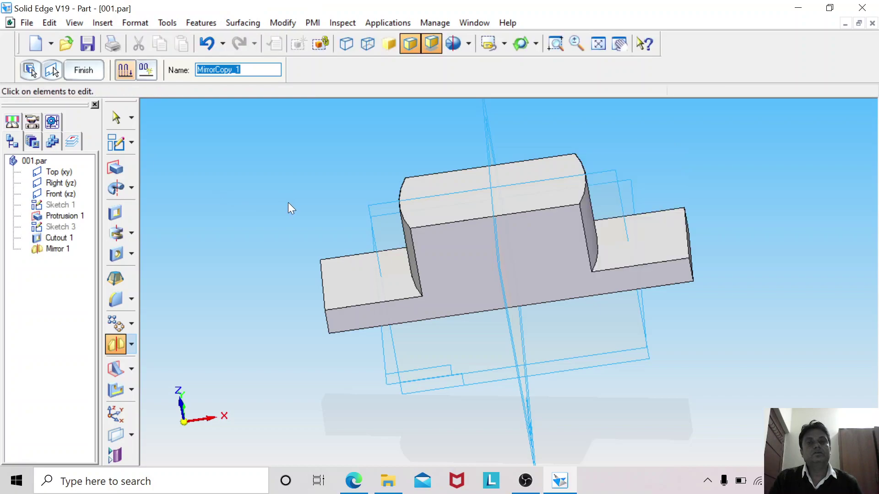
pyautogui.moveTo(241, 373); pyautogui.dragTo(252, 405, button='middle')
pyautogui.scroll(-2, 252, 405)
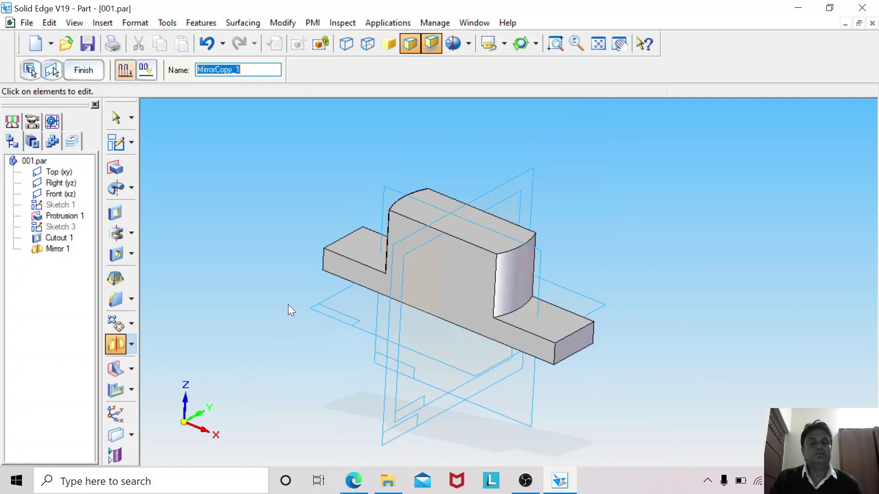
pyautogui.scroll(-2, 276, 293)
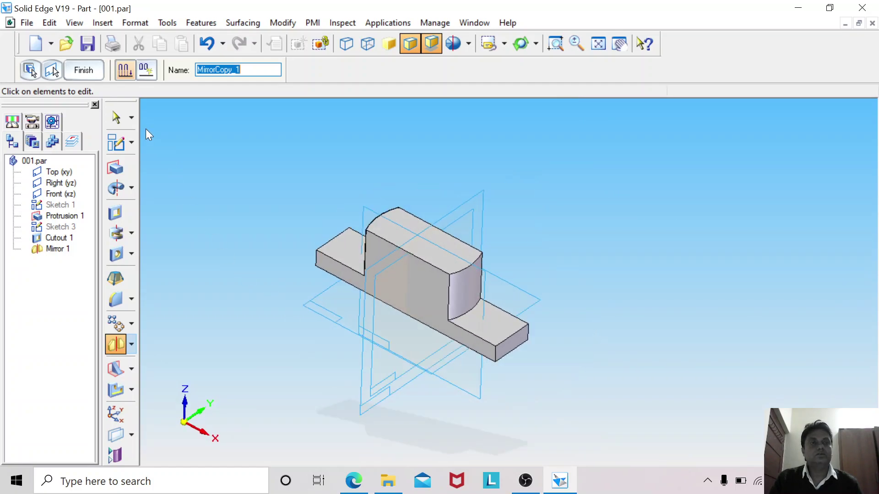
pyautogui.click(116, 120)
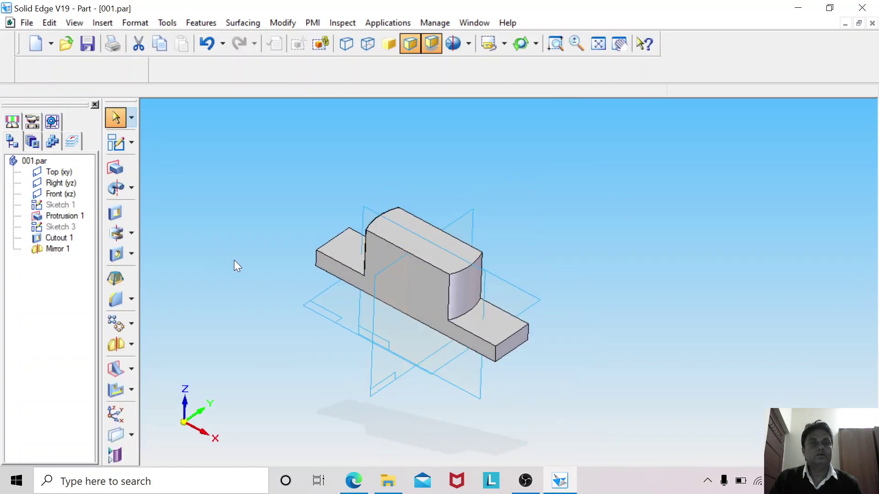
# Step: Start a new sketch on the Front plane and switch to the part drawing PDF
pyautogui.click(116, 142)
pyautogui.click(369, 373)
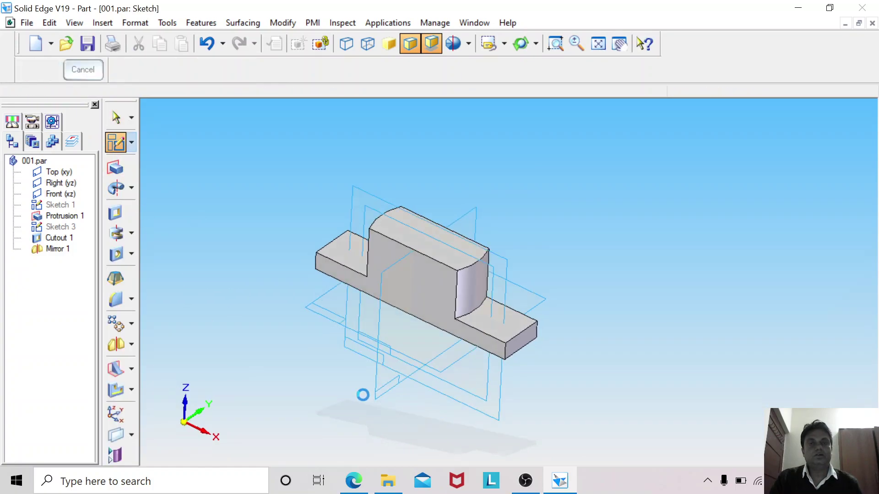
pyautogui.click(363, 482)
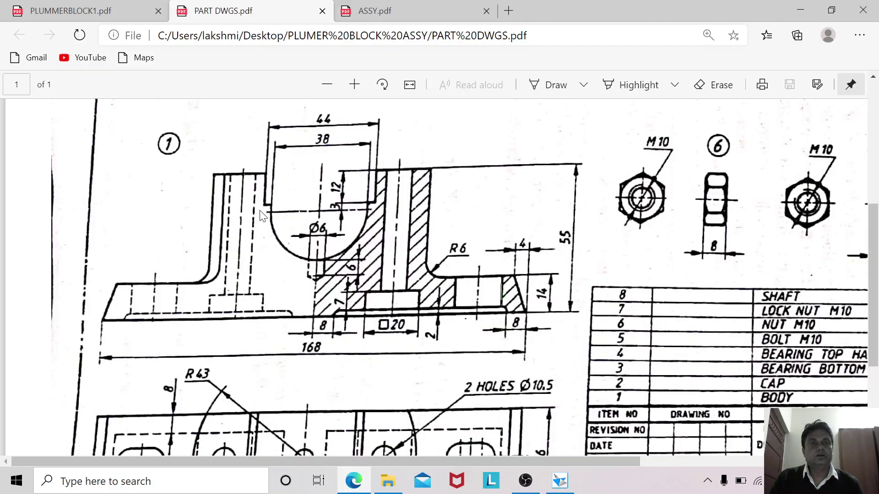
# Step: Study the body's 44/38 recess, 12 deep, and Ø6 hole in PART DWGS.pdf, then return to Solid Edge
pyautogui.scroll(-1, 343, 328)
pyautogui.scroll(1, 341, 311)
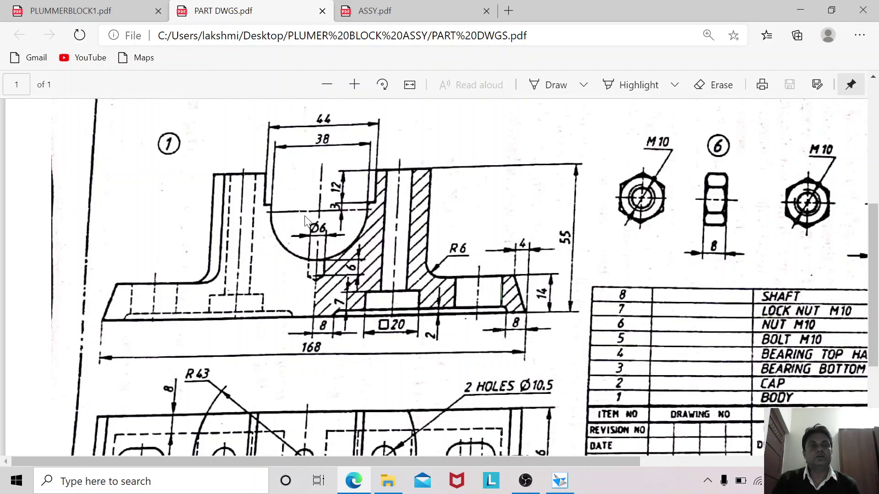
pyautogui.click(559, 480)
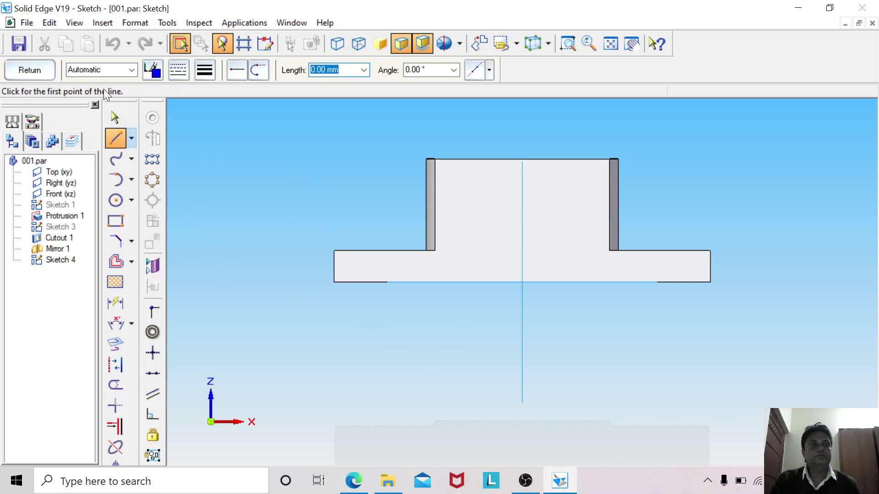
# Step: Restart the Front-plane sketch and draw a rectangle above the part's top
pyautogui.click(47, 68)
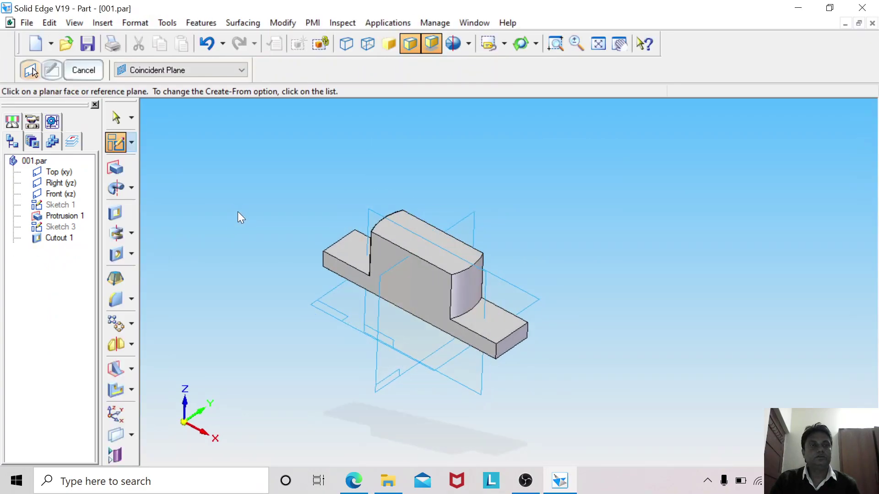
pyautogui.click(60, 194)
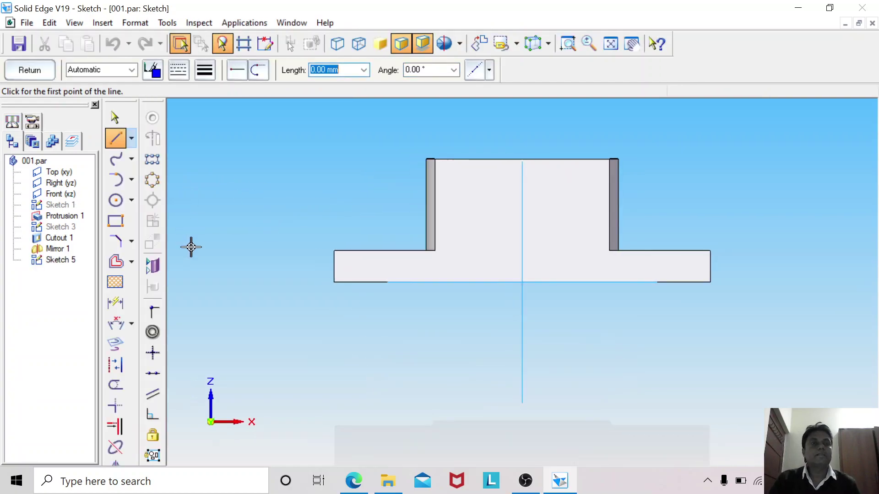
pyautogui.click(119, 222)
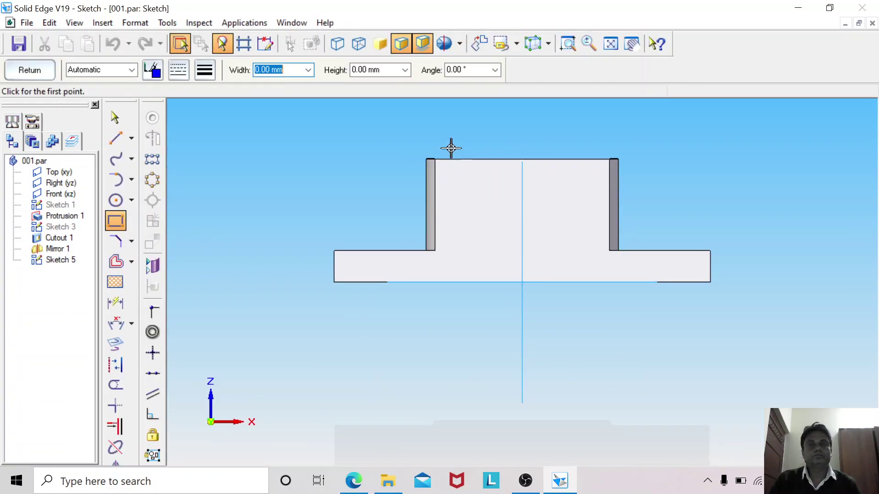
pyautogui.click(520, 143)
pyautogui.click(583, 141)
pyautogui.click(590, 194)
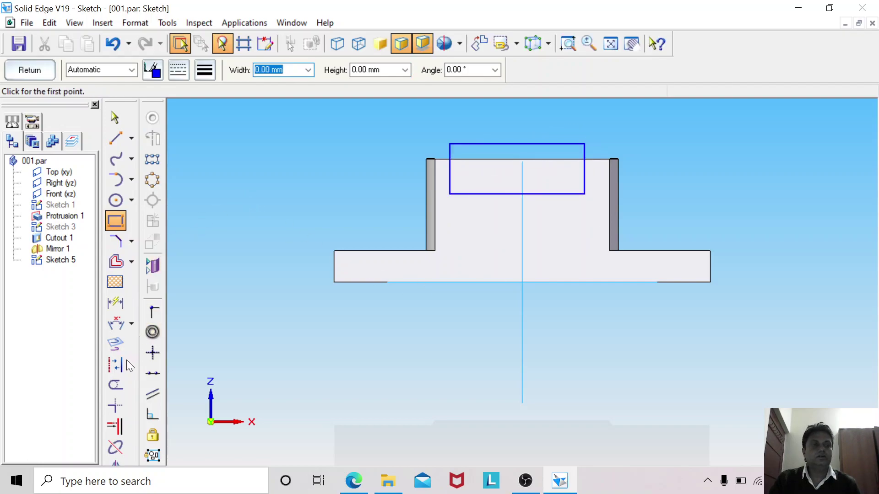
# Step: Dimension the rectangle's left edge 22 mm from the vertical centre line
pyautogui.click(115, 304)
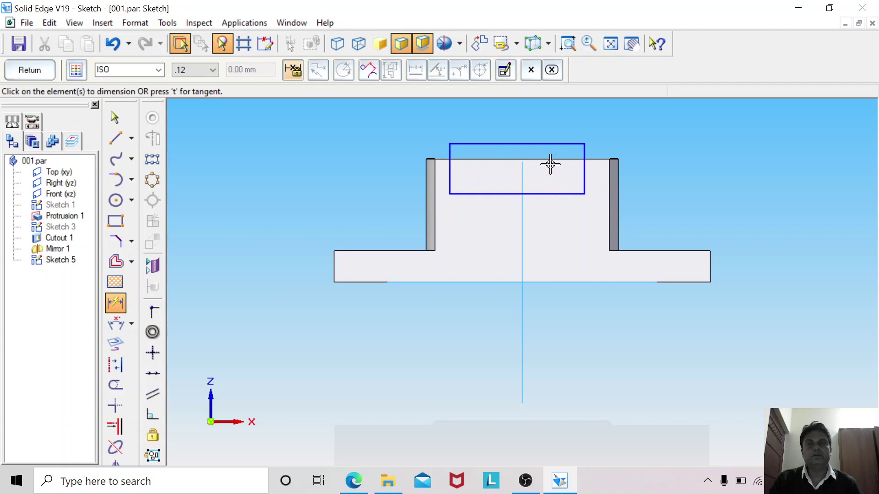
pyautogui.click(521, 176)
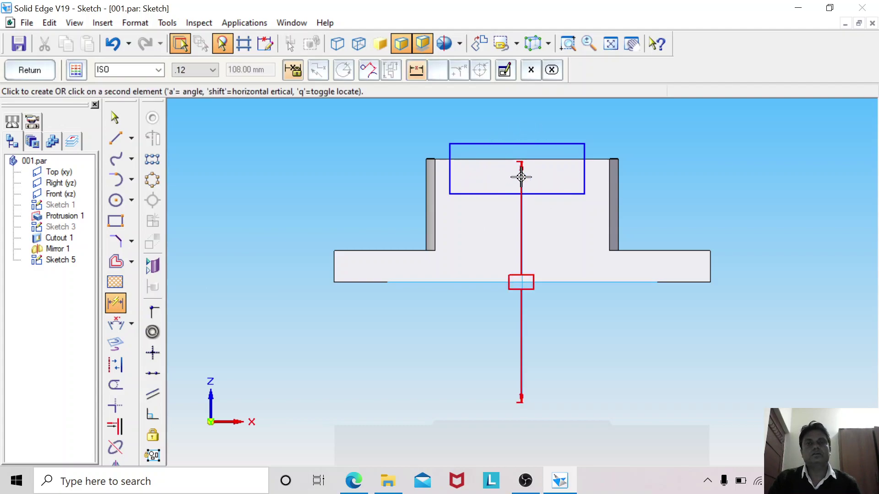
pyautogui.click(450, 169)
pyautogui.click(487, 126)
pyautogui.write('22')
pyautogui.press('Return')
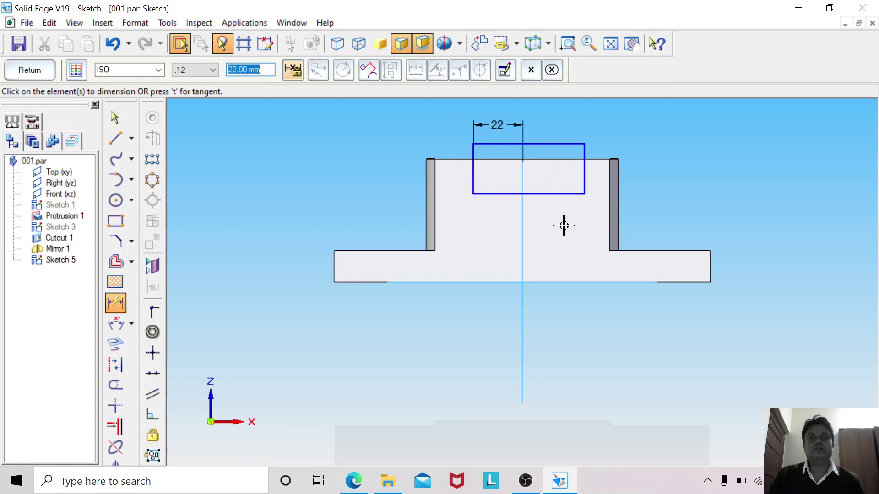
# Step: Zoom in and dimension the rectangle 12 mm tall and 44 mm wide
pyautogui.click(567, 45)
pyautogui.moveTo(442, 101); pyautogui.dragTo(644, 258)
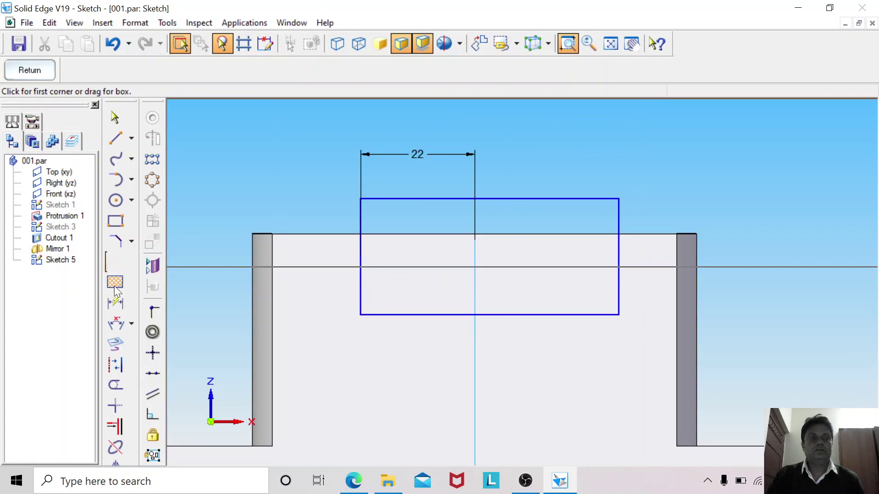
pyautogui.click(117, 303)
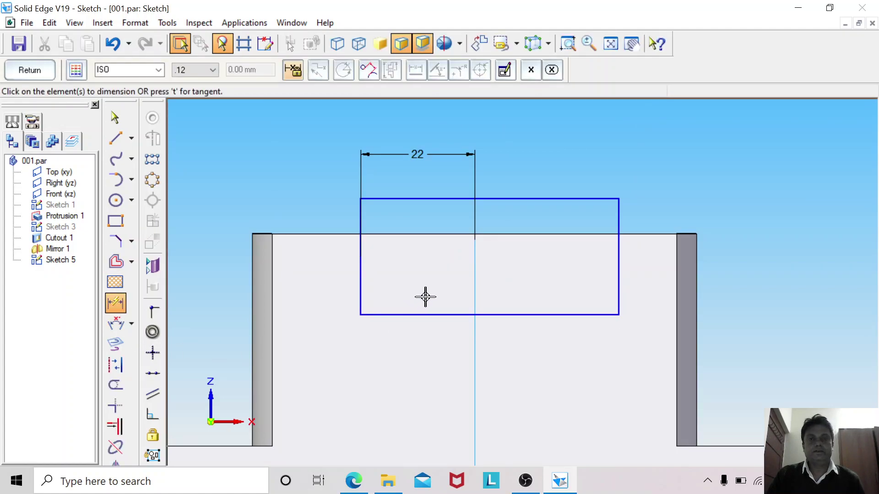
pyautogui.click(509, 233)
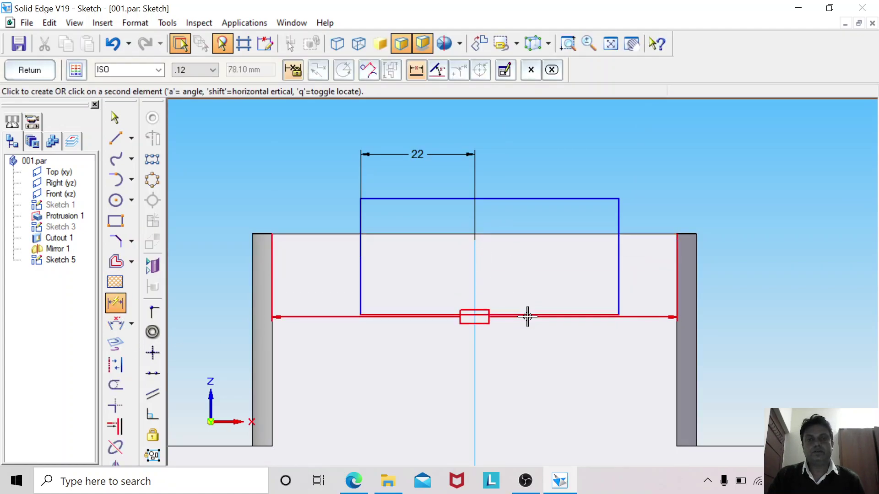
pyautogui.click(526, 314)
pyautogui.click(728, 273)
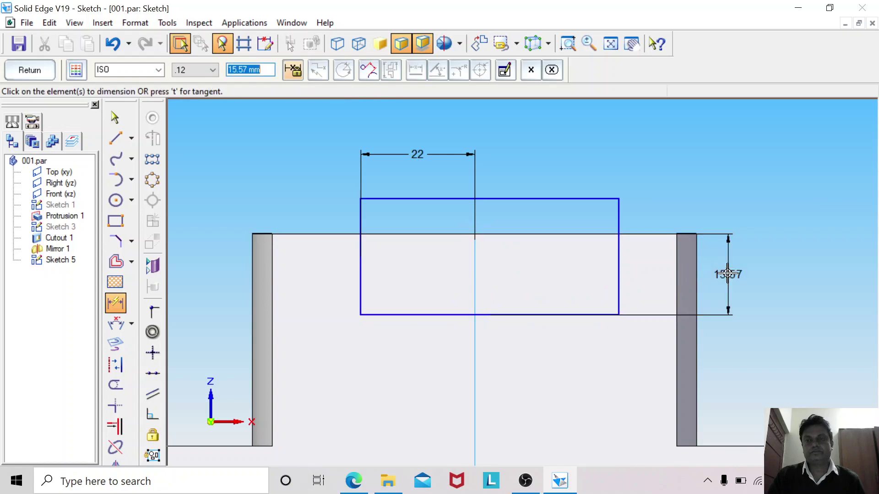
pyautogui.write('12')
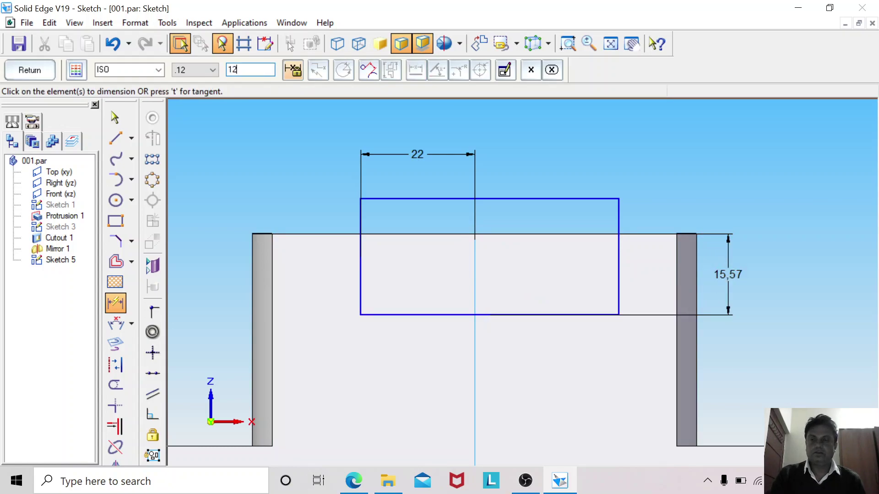
pyautogui.press('Return')
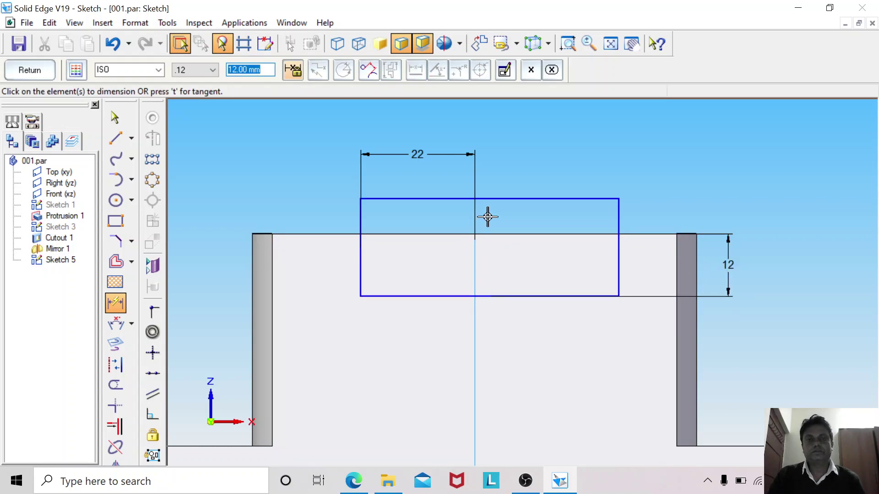
pyautogui.click(495, 198)
pyautogui.click(498, 112)
pyautogui.write('44')
pyautogui.press('Return')
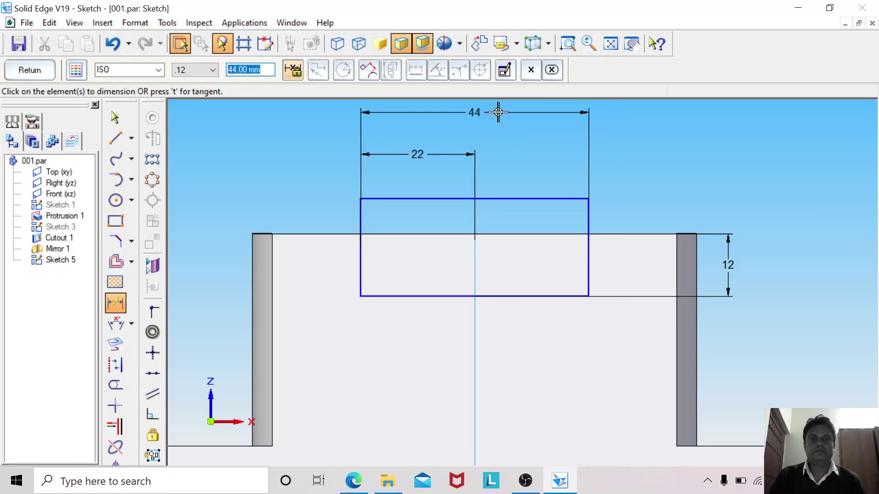
# Step: Draw a 38 mm diameter circle centred on the centre line below the rectangle
pyautogui.click(116, 200)
pyautogui.click(475, 321)
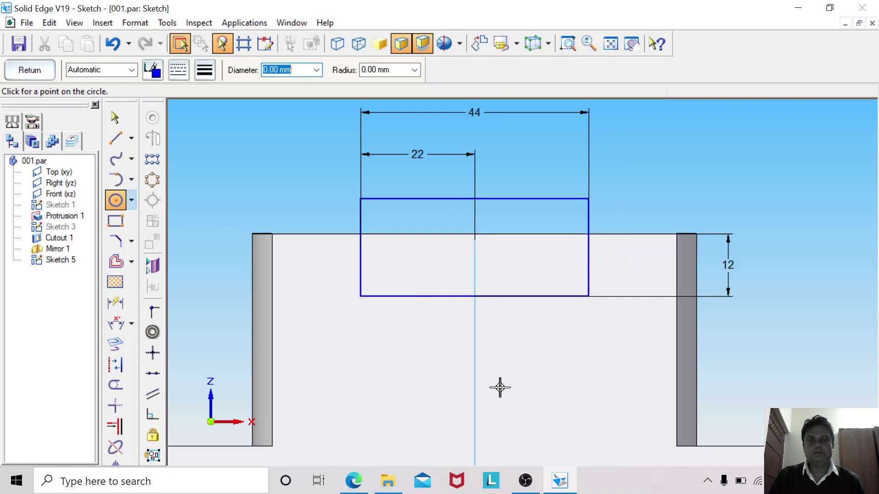
pyautogui.click(503, 395)
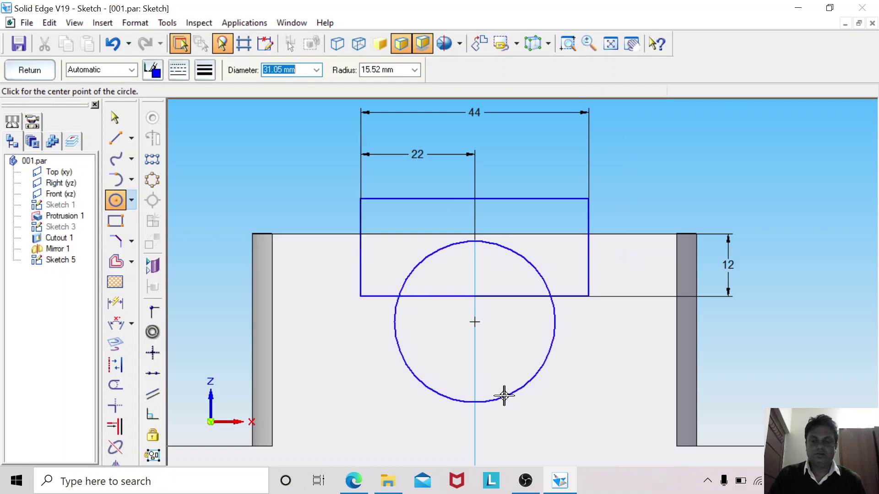
pyautogui.write('38')
pyautogui.press('Tab')
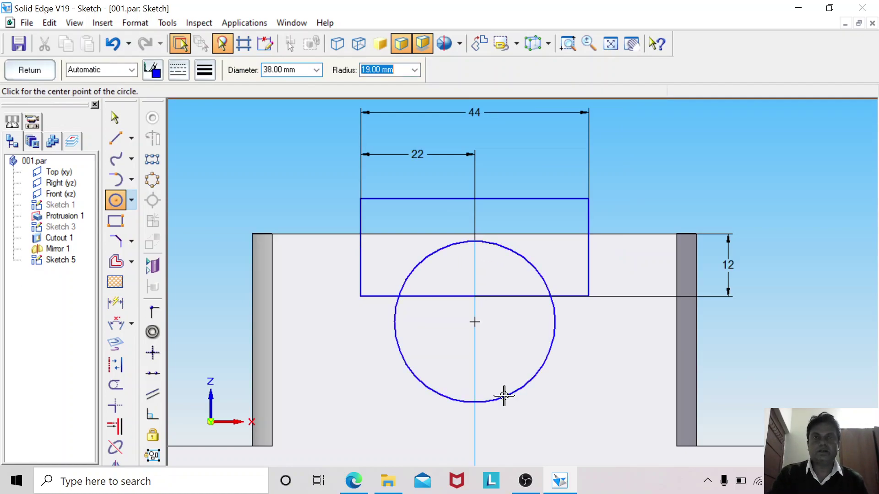
pyautogui.click(354, 481)
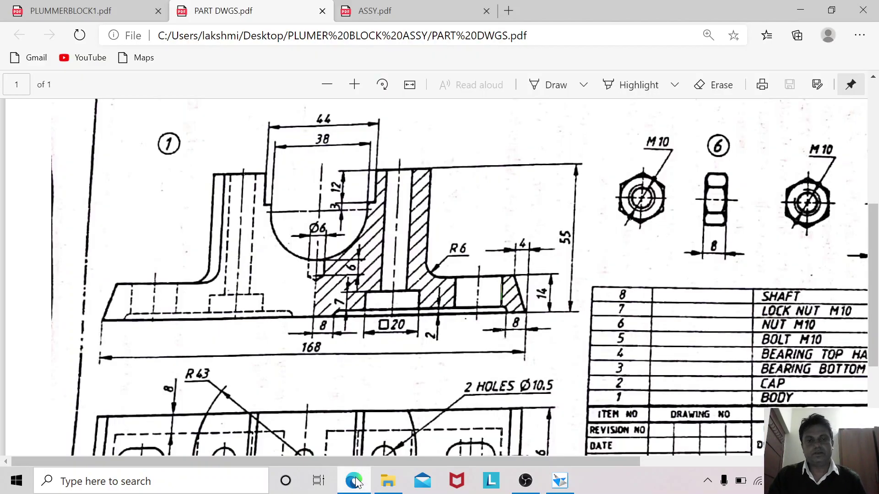
pyautogui.click(354, 481)
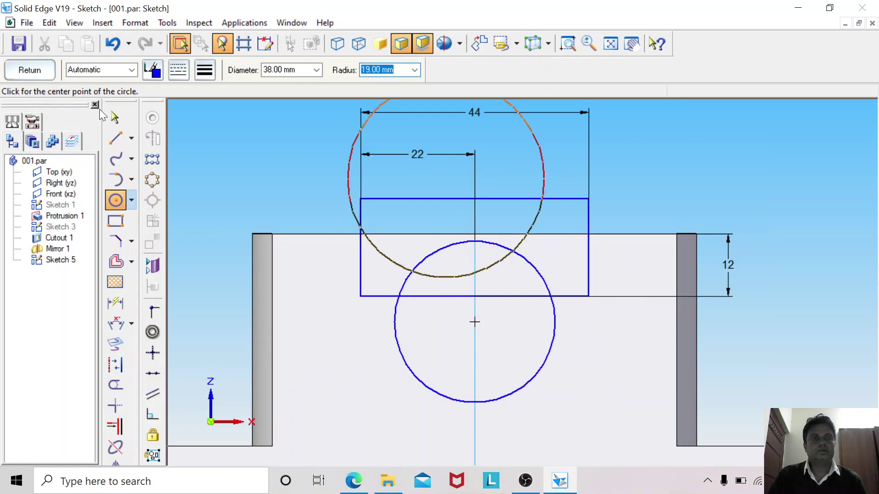
pyautogui.click(114, 117)
# Step: Add a Ø38 diameter dimension to the circle
pyautogui.click(115, 303)
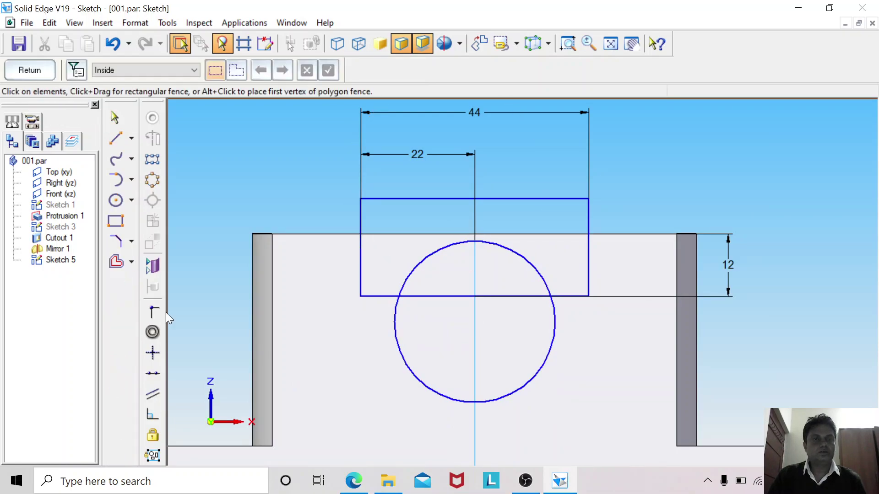
pyautogui.click(402, 367)
pyautogui.click(386, 387)
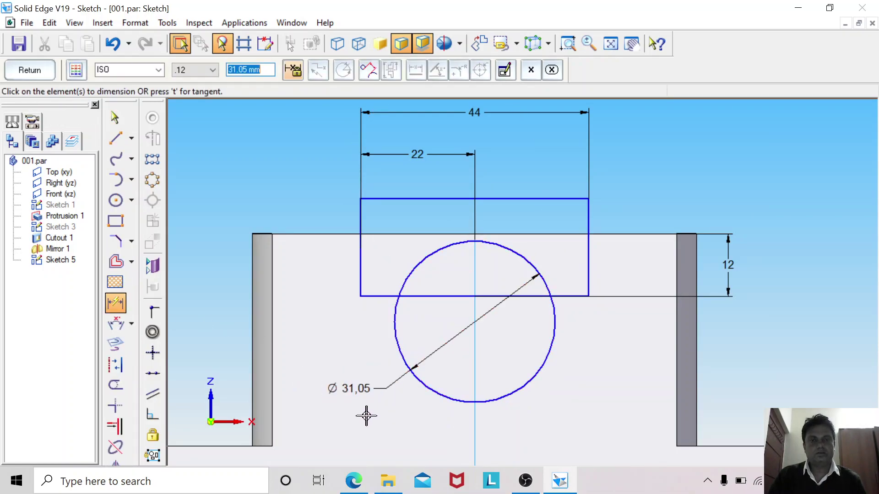
pyautogui.write('38')
pyautogui.press('Return')
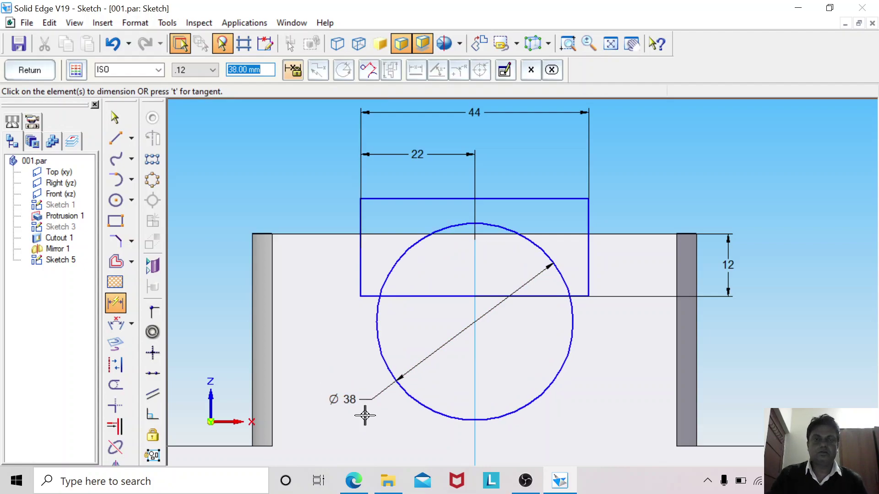
# Step: Dimension the circle's centre 15 mm below the body's top edge
pyautogui.click(115, 303)
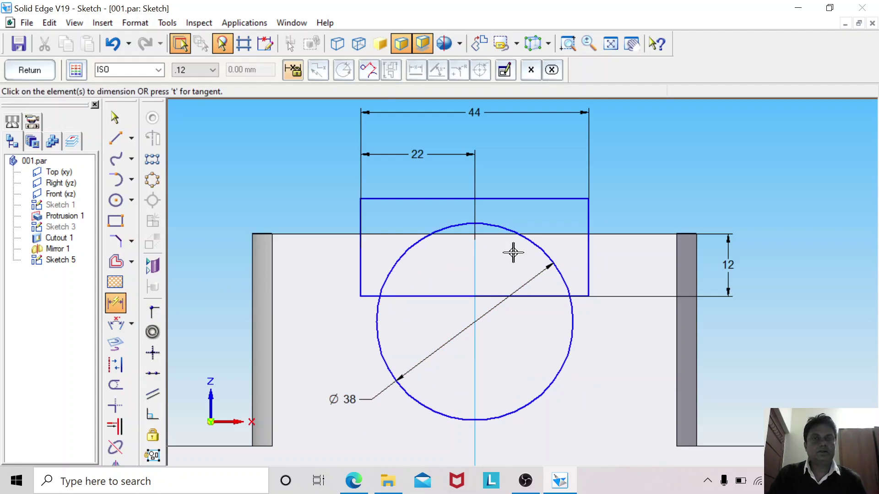
pyautogui.click(574, 233)
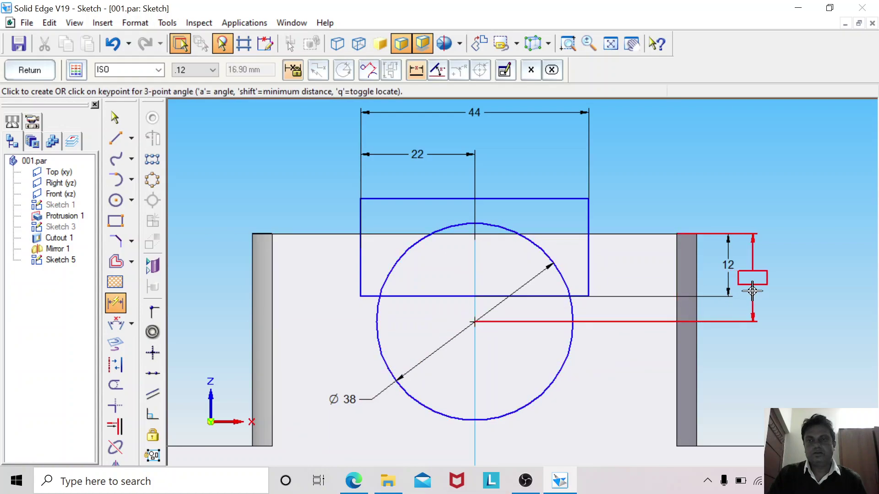
pyautogui.click(753, 286)
pyautogui.write('15')
pyautogui.press('Return')
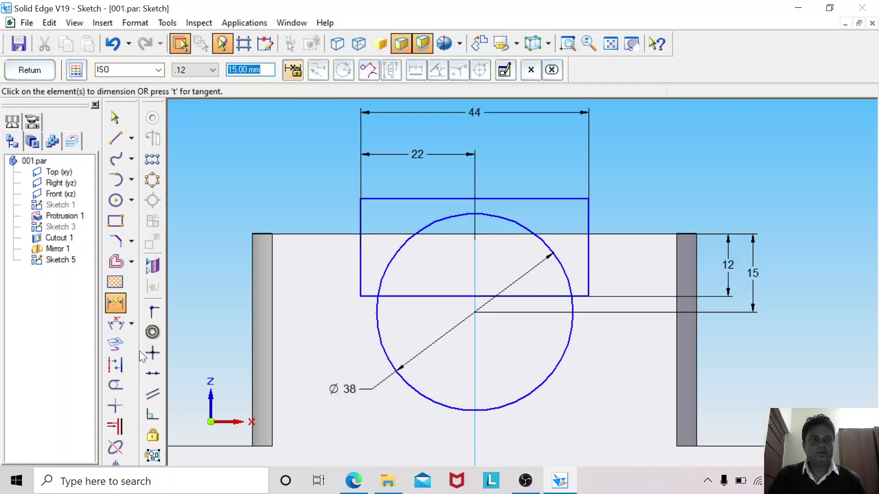
pyautogui.click(115, 385)
# Step: Trim the circle's upper arc and rectangle's bottom edge into a U profile, then close the sketch
pyautogui.click(391, 269)
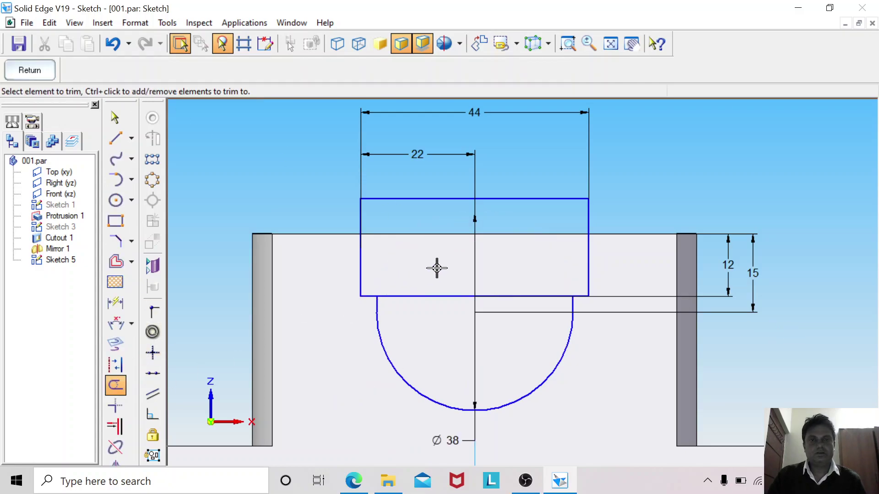
pyautogui.moveTo(520, 289); pyautogui.dragTo(514, 300)
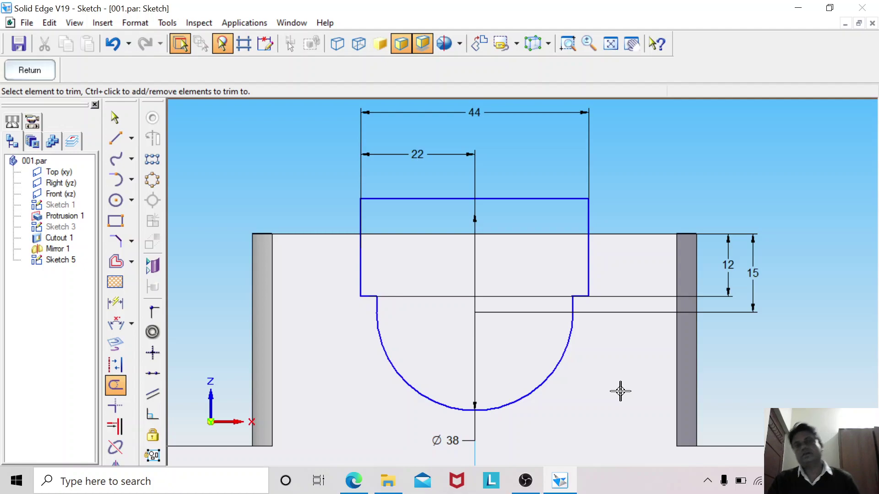
pyautogui.click(31, 71)
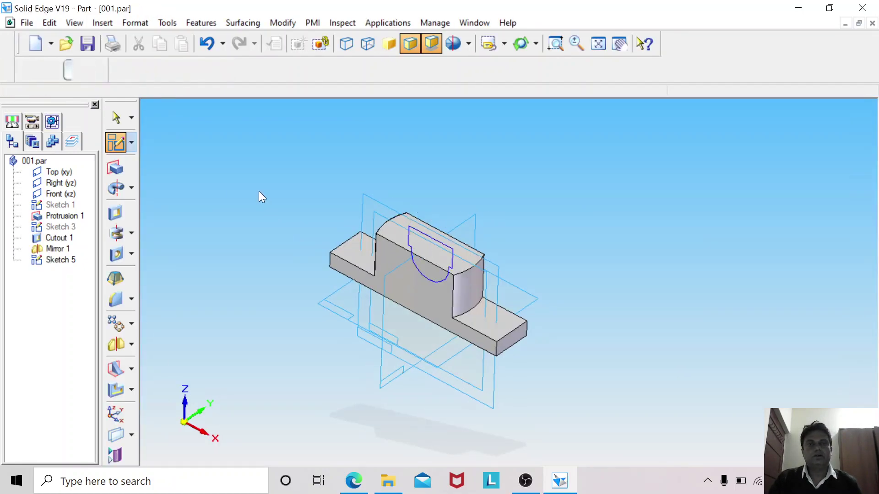
# Step: Cut the U-shaped profile 36 mm symmetrically through the block as Cutout 3
pyautogui.click(115, 212)
pyautogui.click(435, 240)
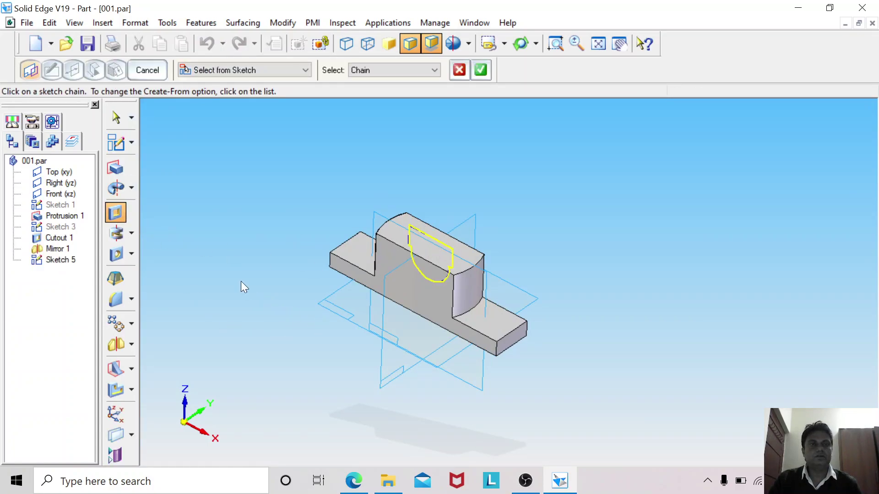
pyautogui.rightClick(268, 259)
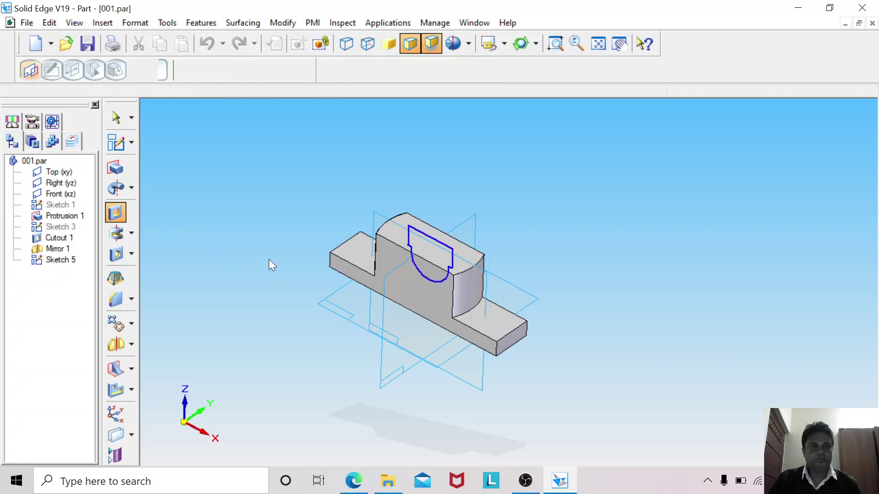
pyautogui.click(209, 69)
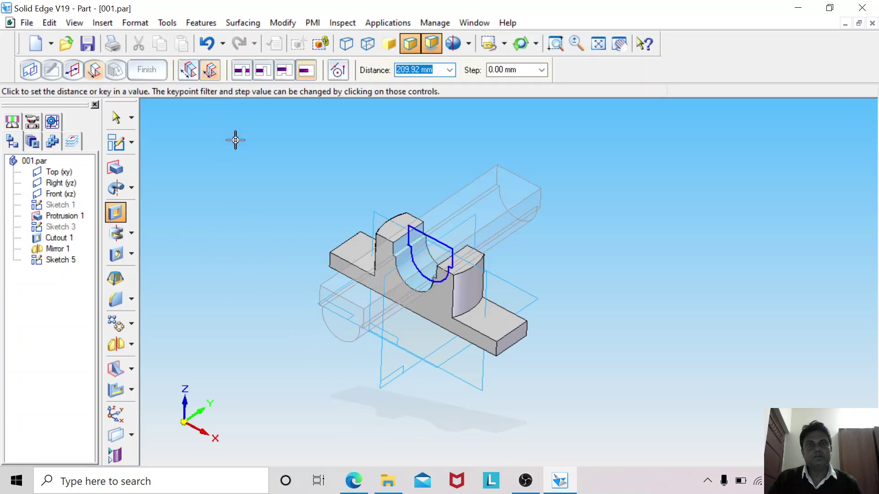
pyautogui.write('3')
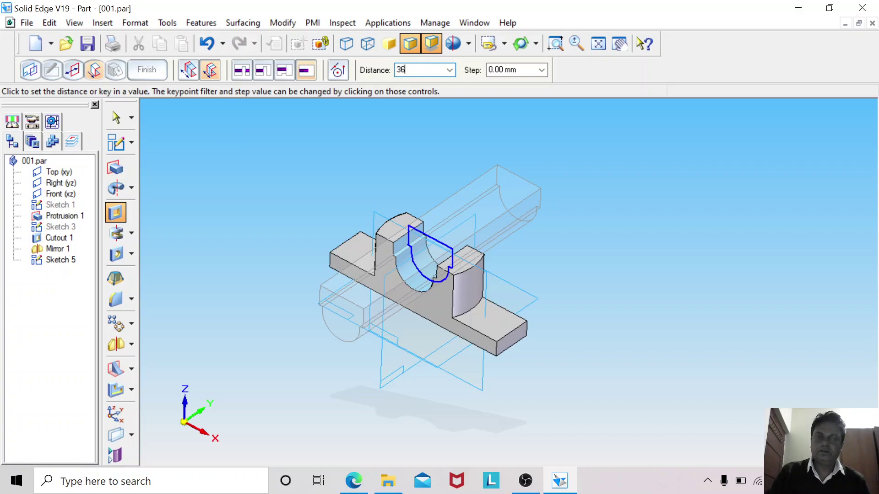
pyautogui.write('6')
pyautogui.press('Return')
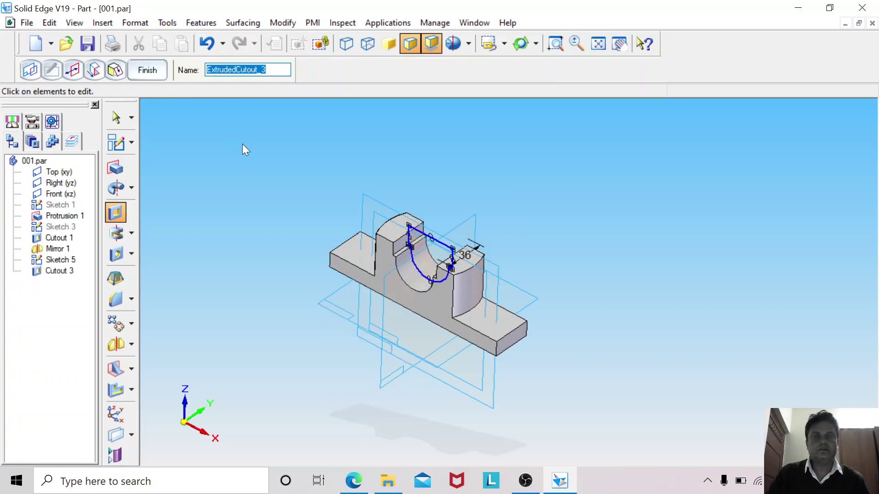
pyautogui.press('Return')
pyautogui.click(112, 118)
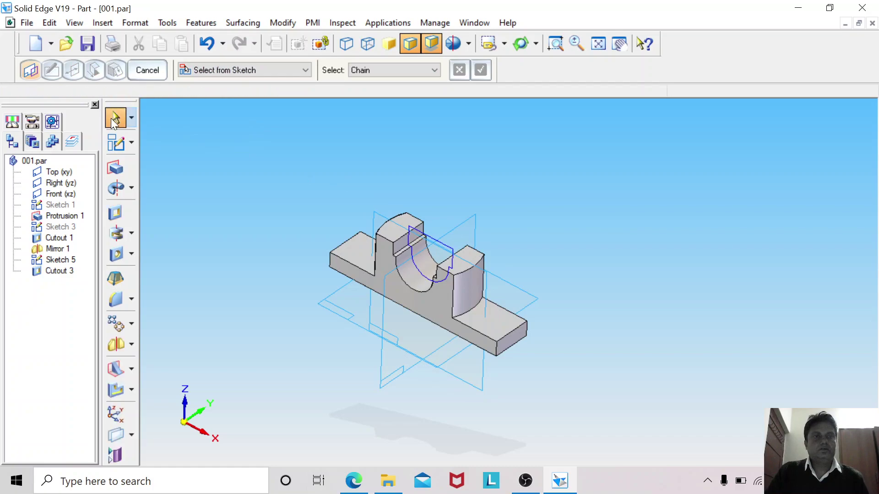
# Step: Zoom in on the central bearing boss and shift the view up and left
pyautogui.click(558, 42)
pyautogui.moveTo(357, 178); pyautogui.dragTo(488, 317)
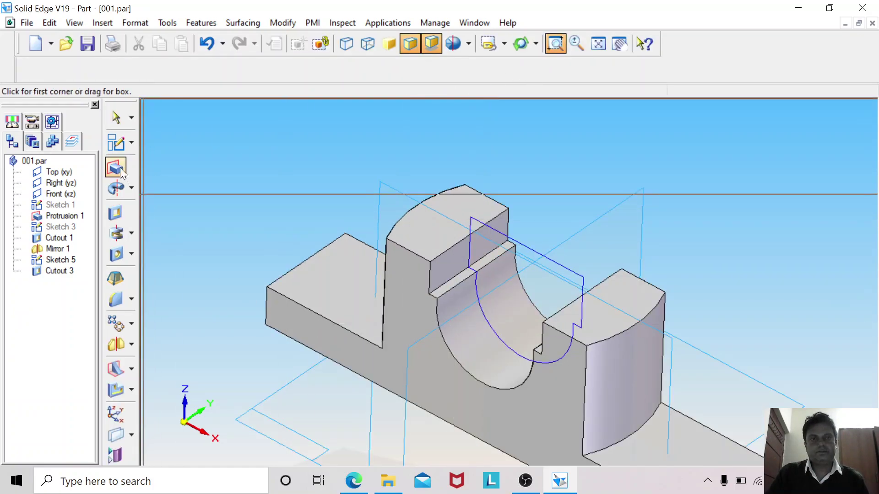
pyautogui.click(111, 119)
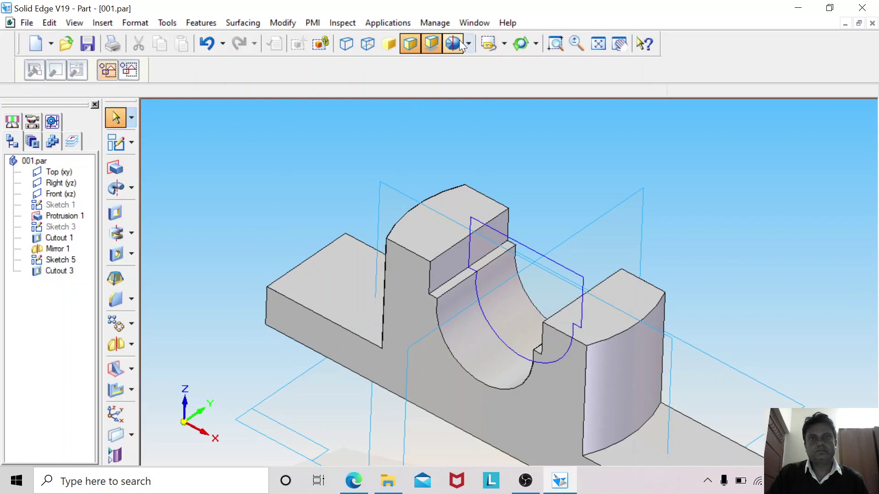
pyautogui.click(619, 44)
pyautogui.moveTo(557, 202); pyautogui.dragTo(460, 127)
pyautogui.click(118, 119)
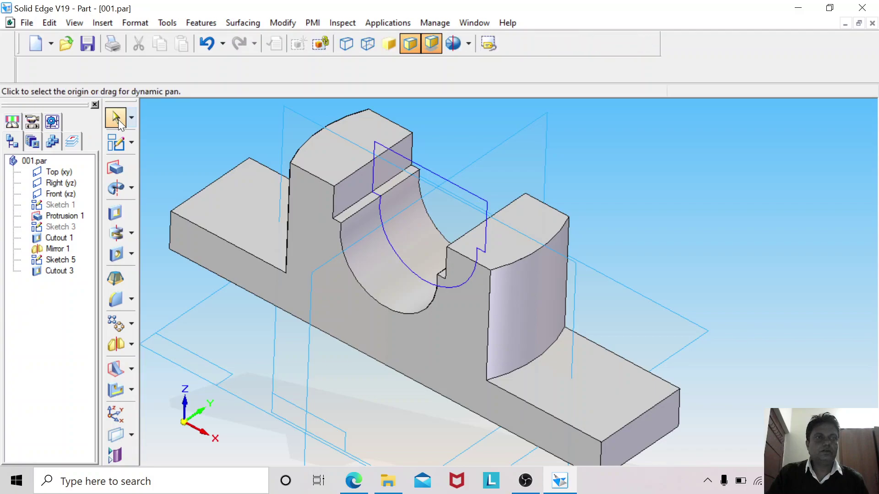
# Step: Hide Sketch 5 in PathFinder and bring up the part drawing PDF
pyautogui.click(65, 256)
pyautogui.rightClick(65, 256)
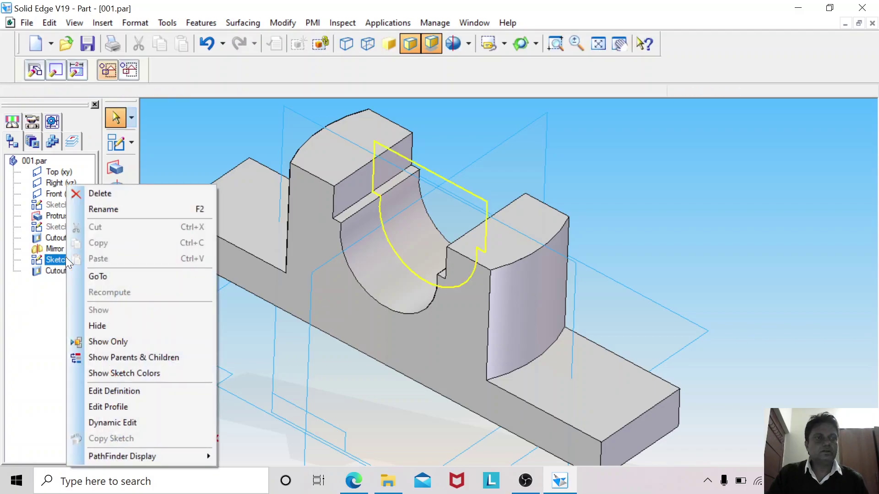
pyautogui.click(96, 322)
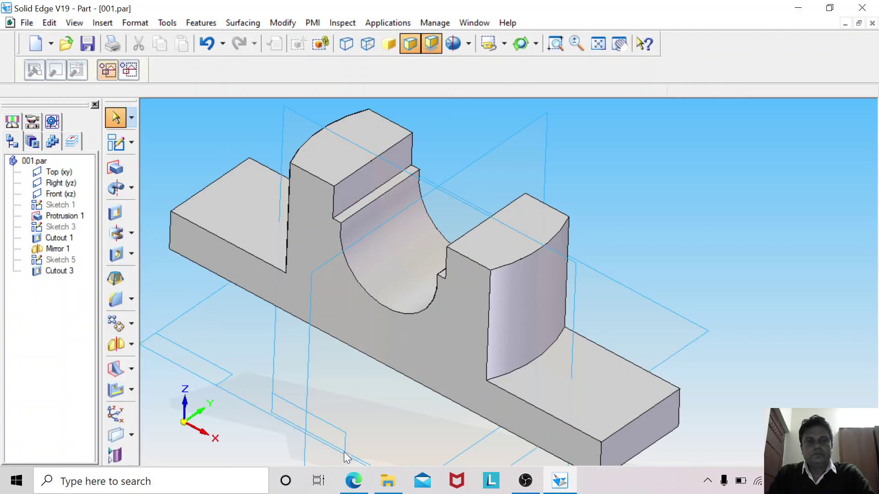
pyautogui.click(353, 480)
# Step: Scroll PART DWGS.pdf to read the body's front and bottom view dimensions, then return to Solid Edge
pyautogui.scroll(-5, 288, 329)
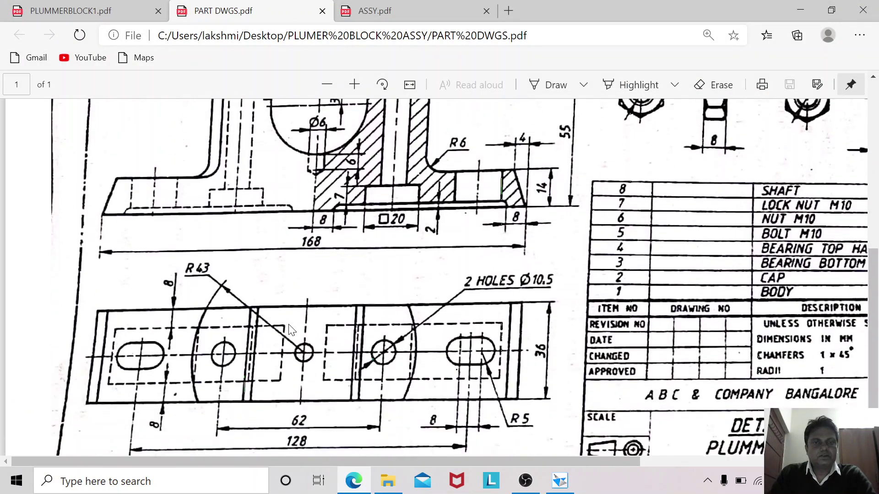
pyautogui.scroll(3, 282, 337)
pyautogui.scroll(-2, 283, 338)
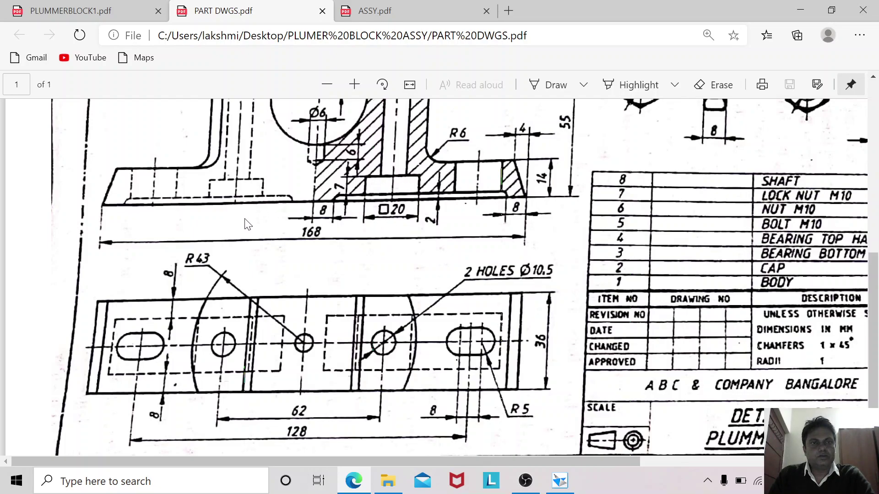
pyautogui.scroll(3, 277, 250)
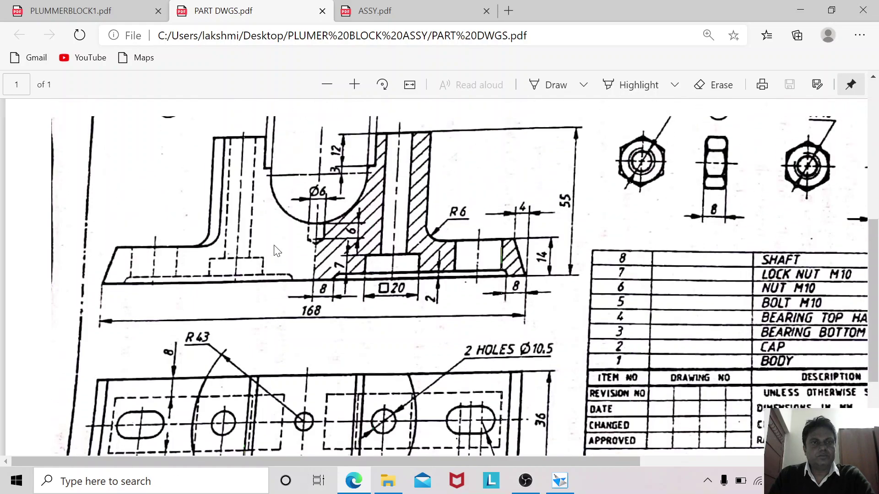
pyautogui.scroll(-3, 247, 323)
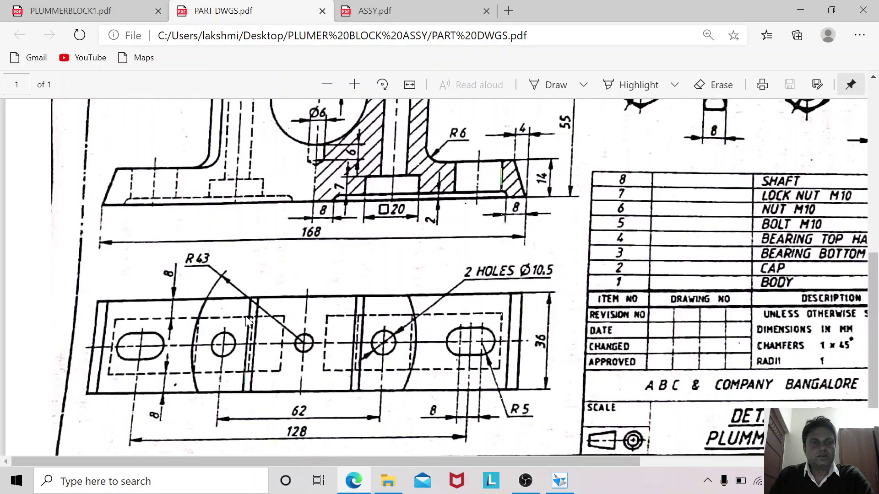
pyautogui.scroll(1, 284, 251)
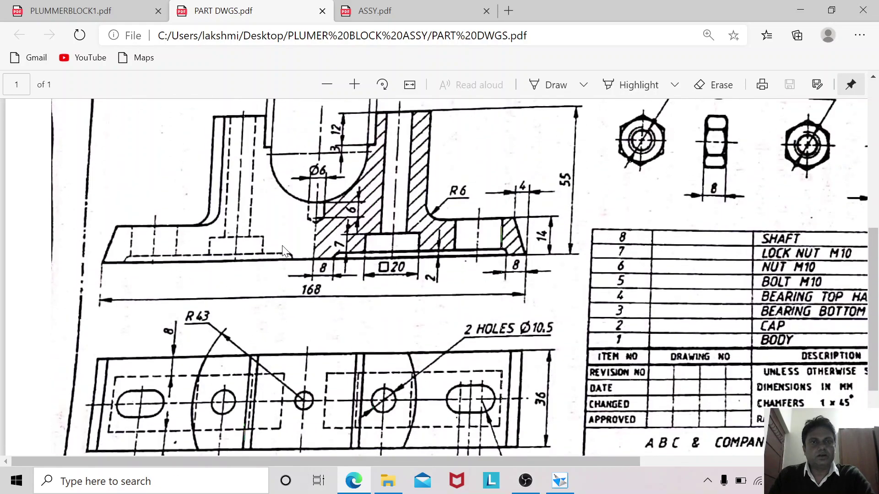
pyautogui.scroll(1, 283, 251)
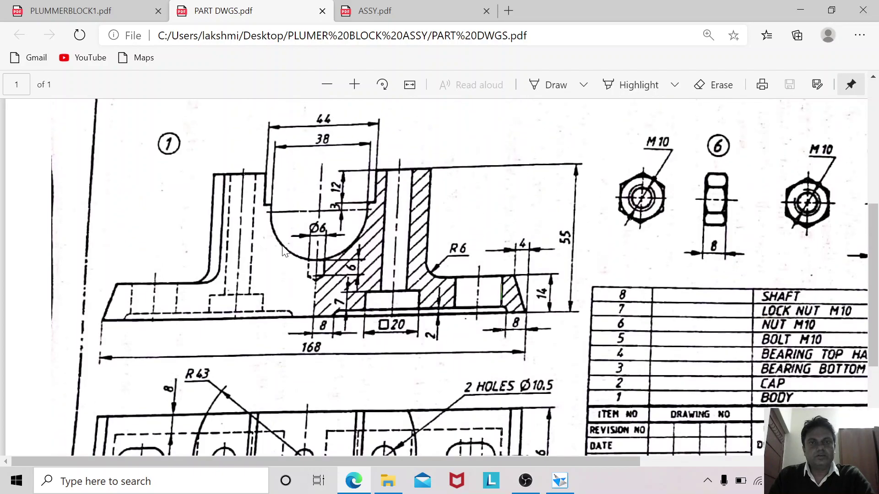
pyautogui.scroll(-1, 284, 251)
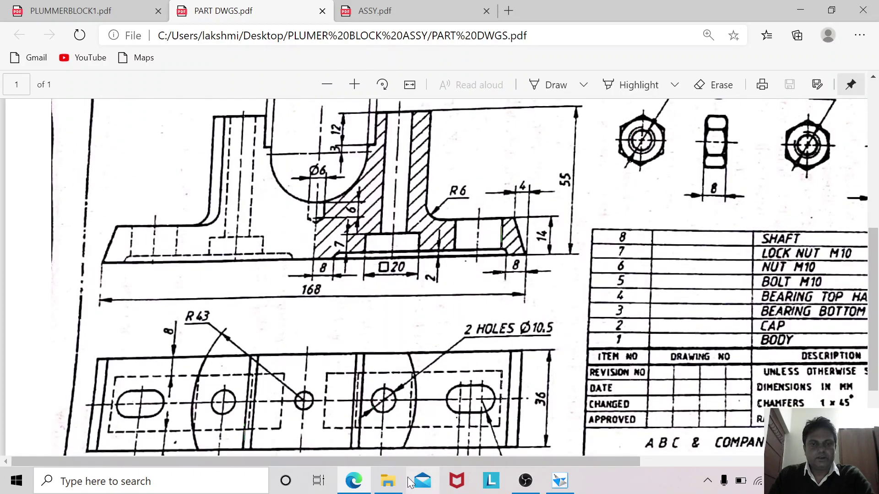
pyautogui.click(559, 480)
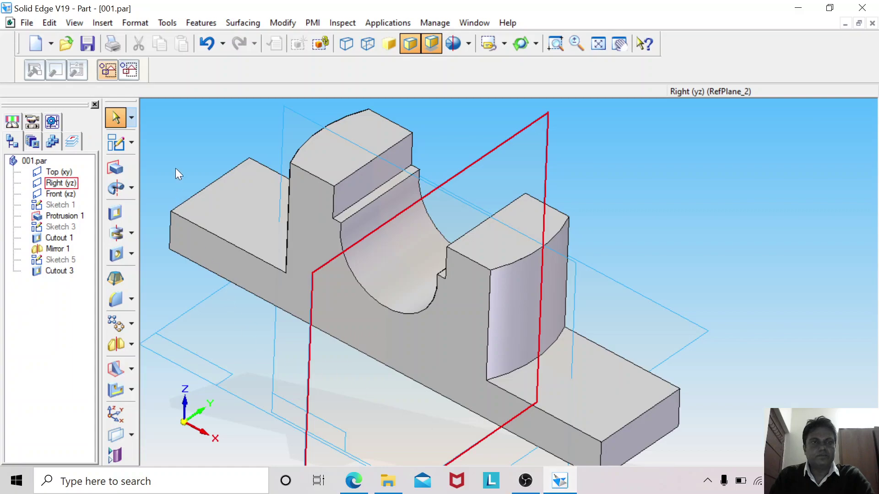
# Step: Fit the part, rotate it underside-up, and start a sketch on the base's bottom face
pyautogui.rightClick(170, 123)
pyautogui.click(592, 46)
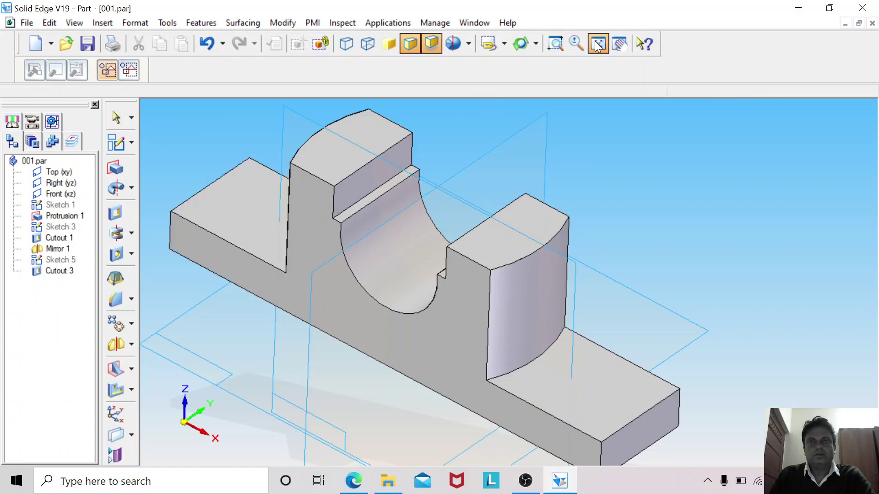
pyautogui.click(593, 45)
pyautogui.moveTo(382, 237)
pyautogui.mouseDown(button='middle')
pyautogui.moveTo(400, 196)
pyautogui.moveTo(471, 105)
pyautogui.mouseUp(button='middle')
pyautogui.click(118, 143)
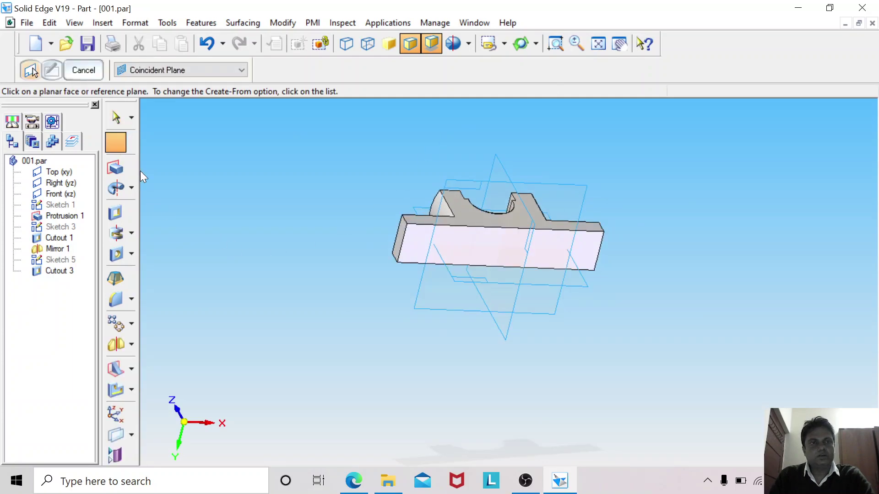
pyautogui.click(419, 245)
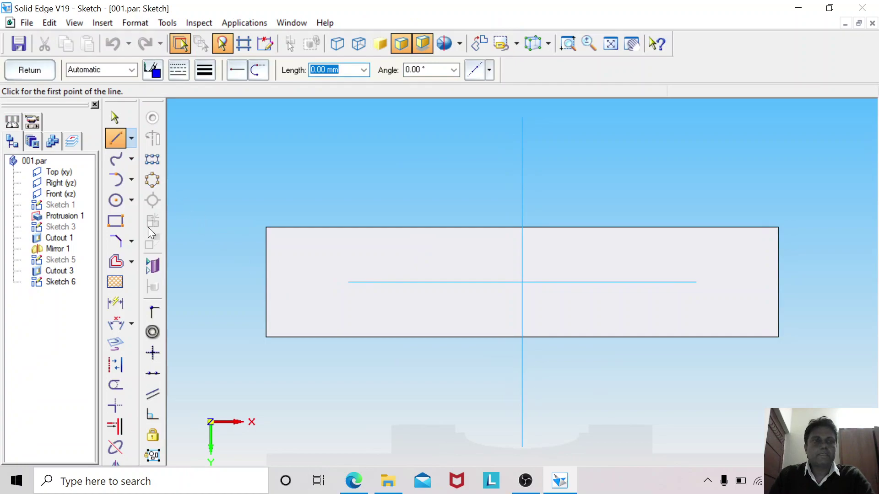
# Step: Check the part drawing PDF again, then return to the open sketch
pyautogui.click(353, 480)
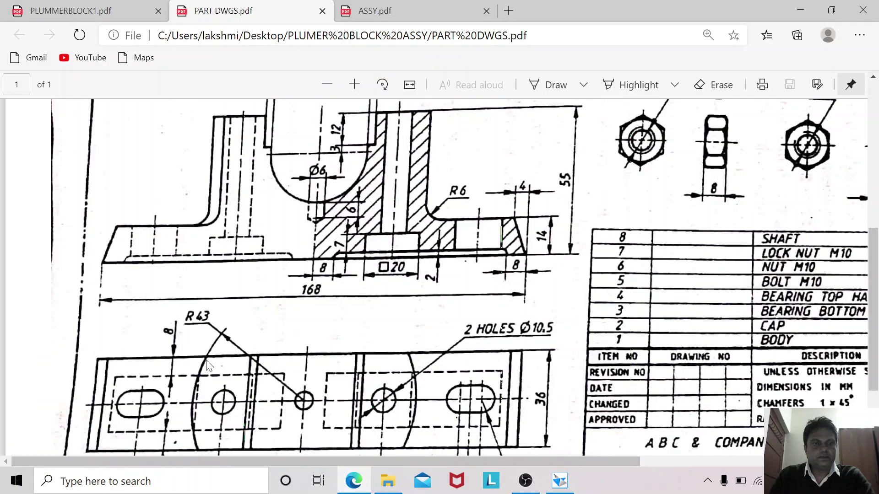
pyautogui.scroll(-1, 209, 365)
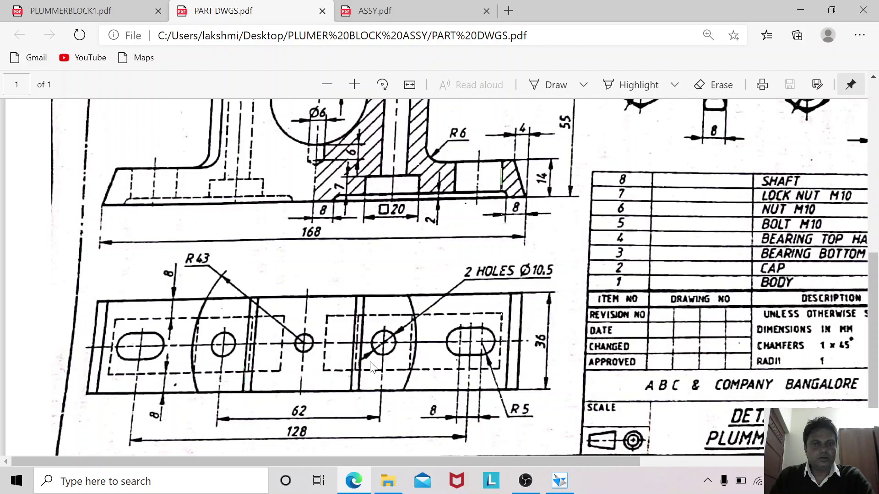
pyautogui.click(555, 481)
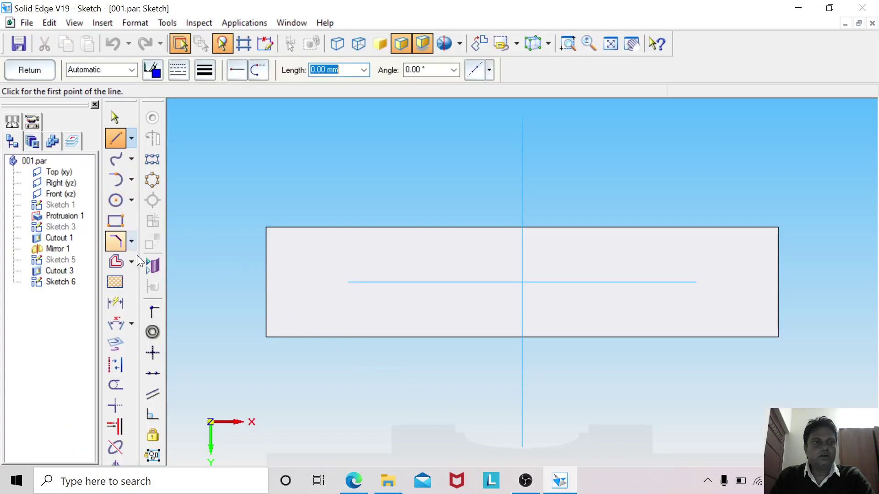
# Step: Draw a rectangle inside the base outline on its left half
pyautogui.click(115, 222)
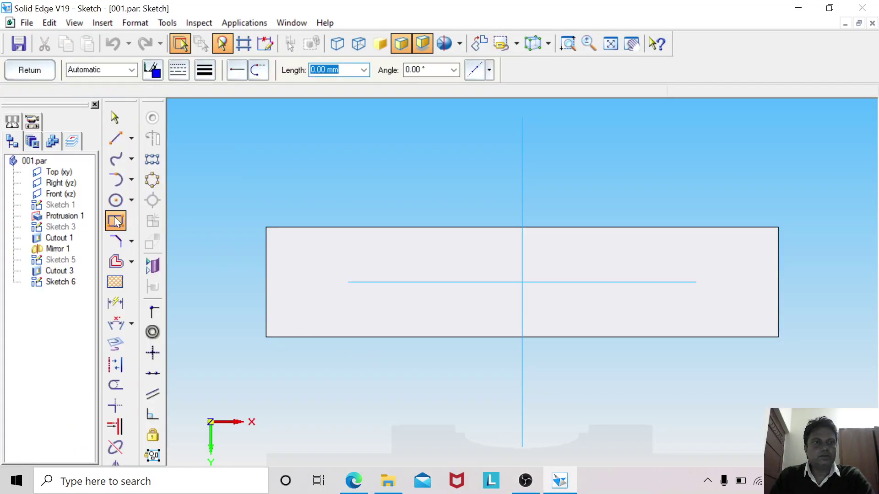
pyautogui.click(280, 245)
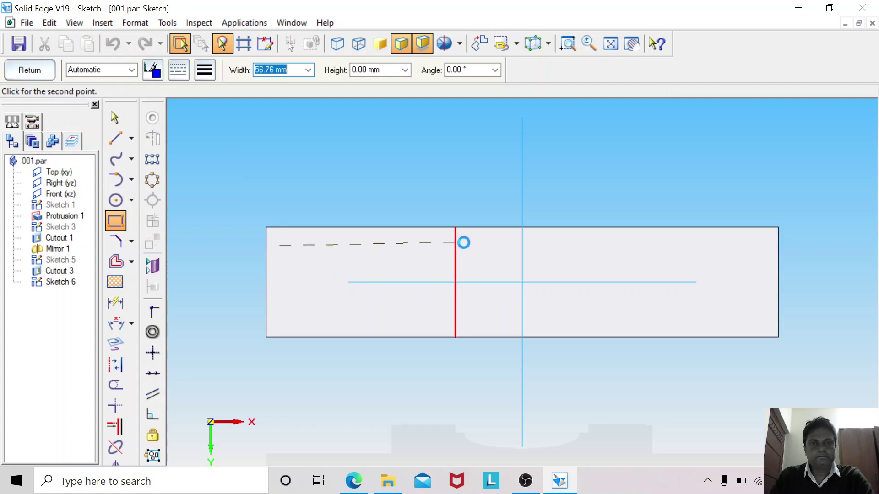
pyautogui.click(501, 246)
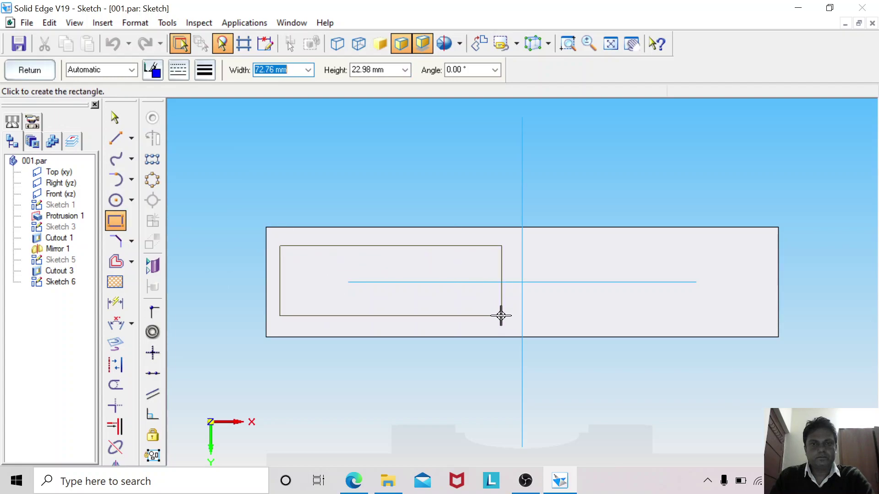
pyautogui.click(501, 315)
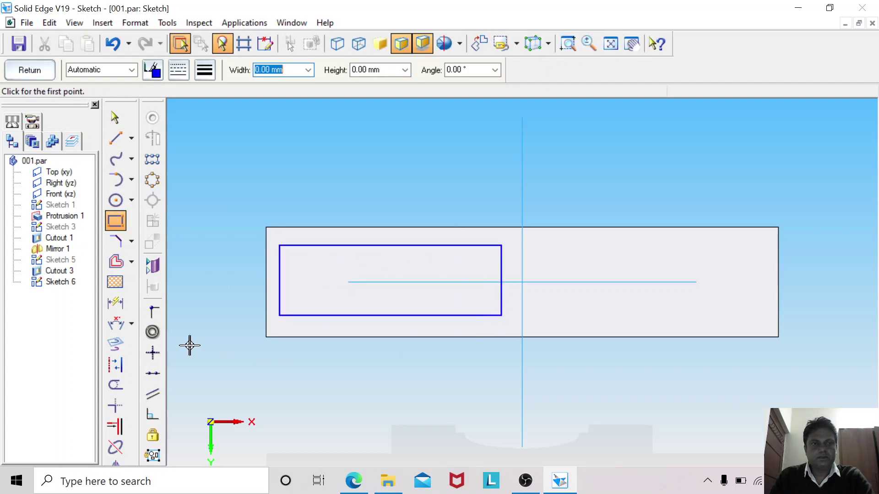
# Step: Dimension the rectangle 8 mm from the base's left end and 8 mm from the centre line
pyautogui.click(119, 304)
pyautogui.click(264, 293)
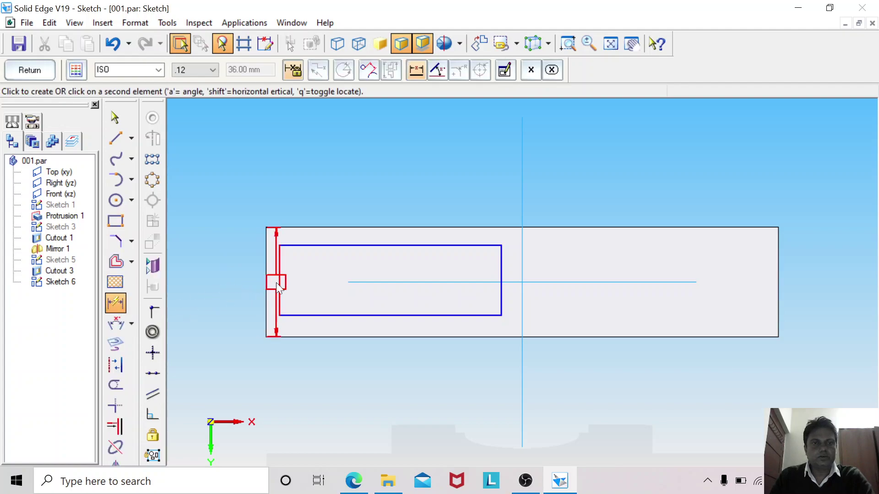
pyautogui.click(279, 280)
pyautogui.click(284, 204)
pyautogui.write('8')
pyautogui.press('Return')
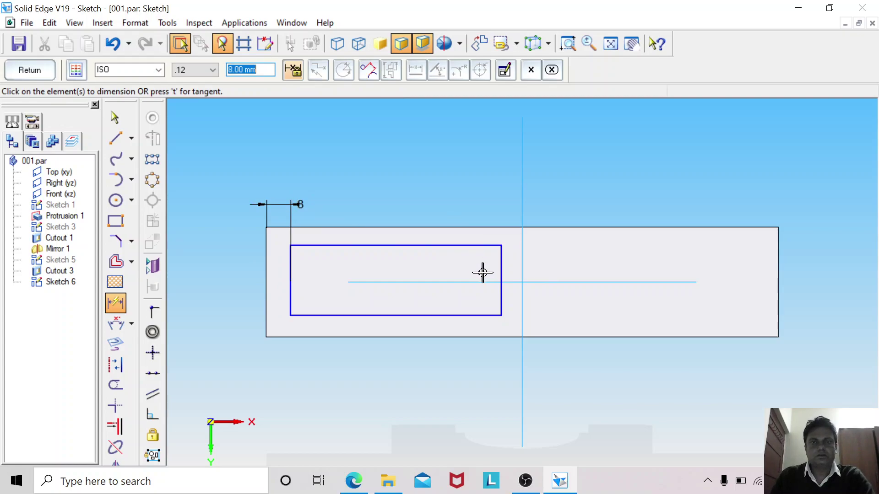
pyautogui.click(500, 269)
pyautogui.click(523, 256)
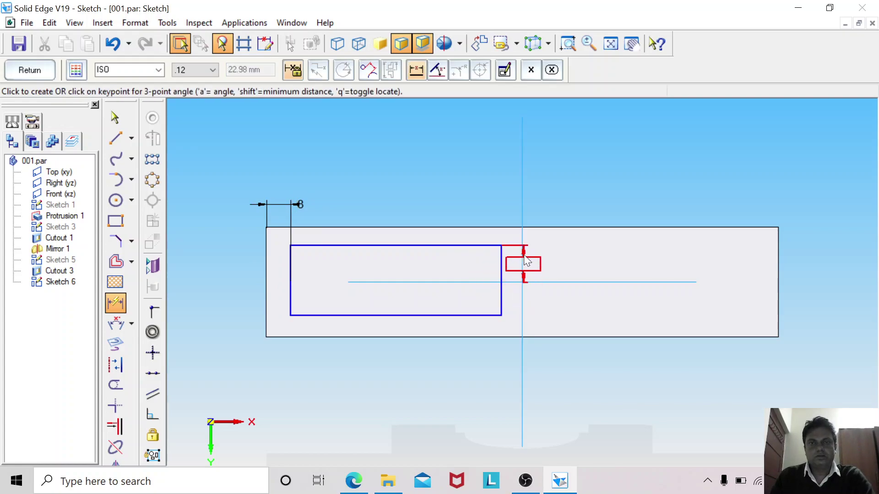
pyautogui.click(503, 181)
pyautogui.write('8')
pyautogui.press('Return')
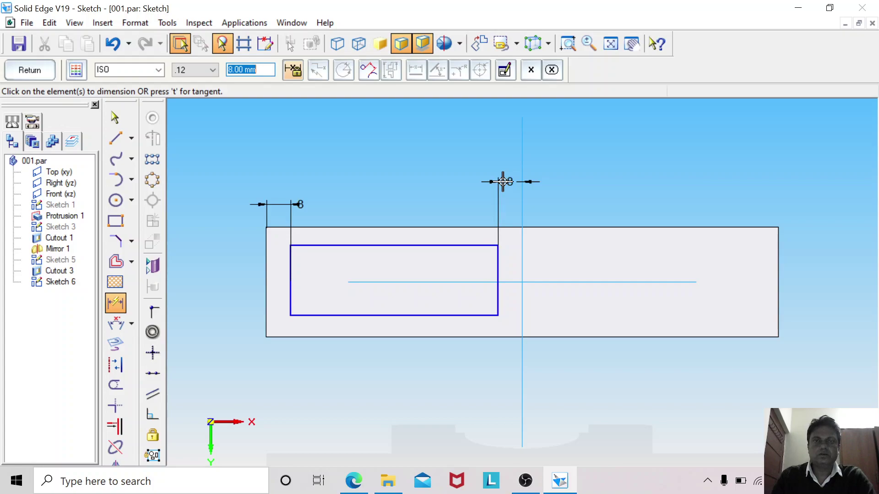
# Step: Set the rectangle 8 mm from the base's top and bottom edges, then finish the sketch
pyautogui.click(442, 230)
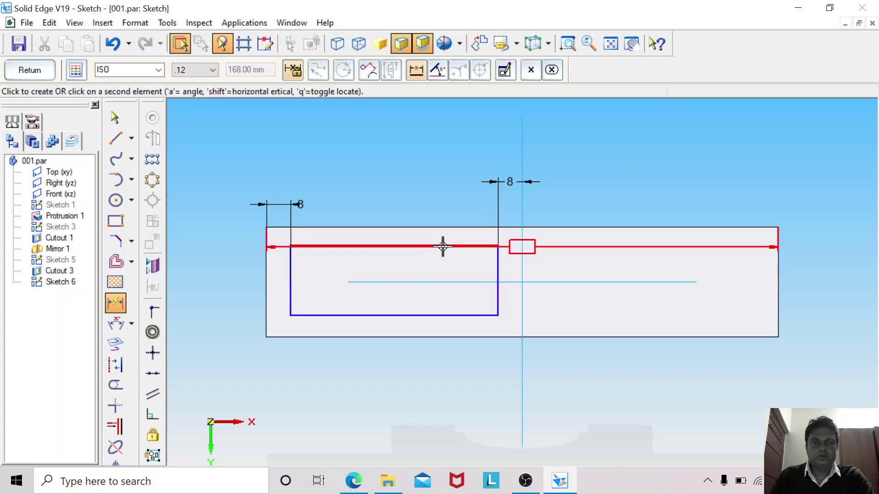
pyautogui.click(443, 246)
pyautogui.click(434, 192)
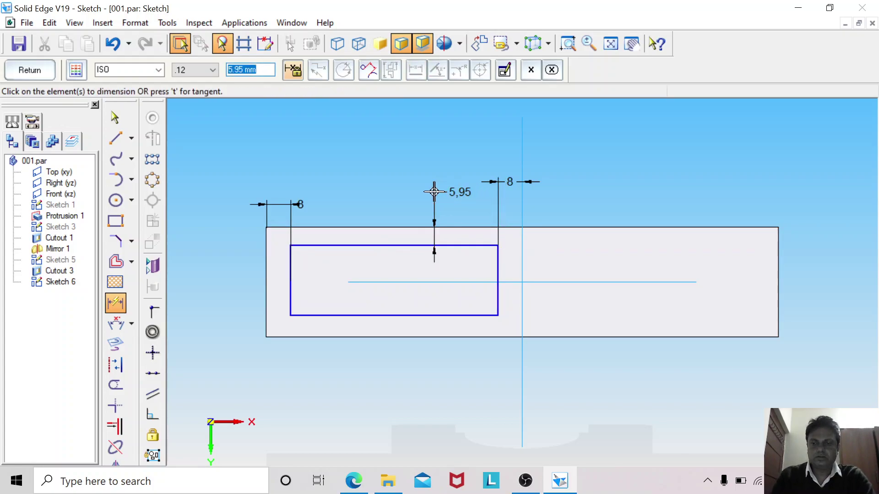
pyautogui.write('8')
pyautogui.press('Return')
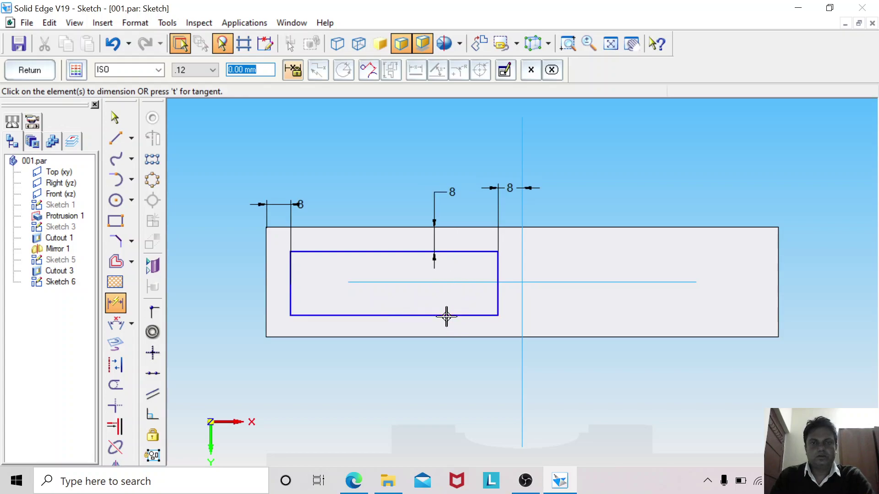
pyautogui.click(447, 316)
pyautogui.click(452, 337)
pyautogui.click(413, 321)
pyautogui.write('8')
pyautogui.press('Return')
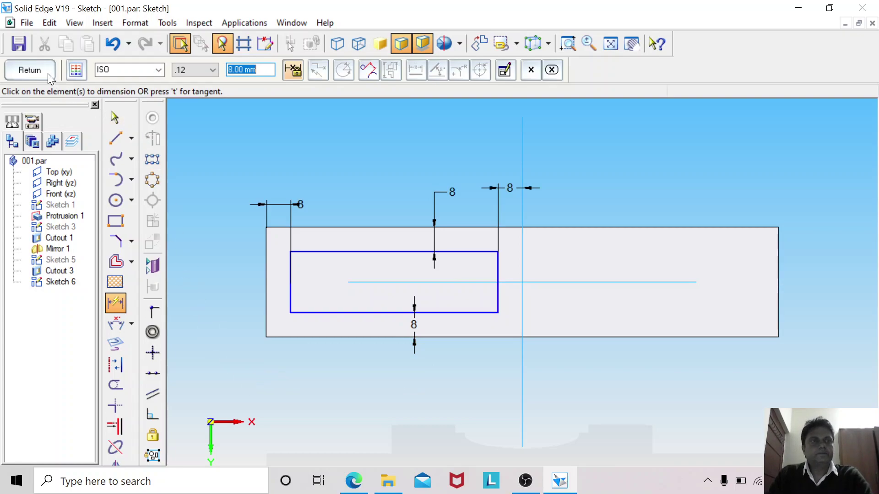
pyautogui.click(29, 70)
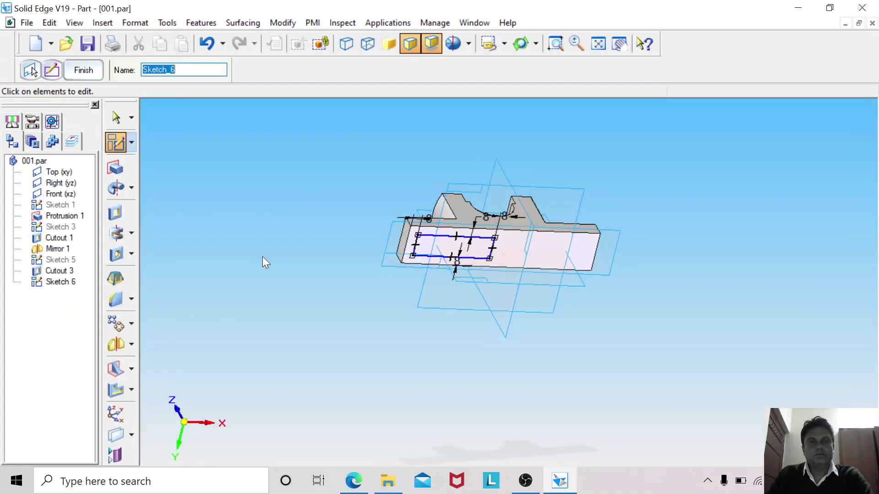
# Step: Cut Sketch 6's rectangle 2 mm deep into the base underside and zoom in on the recess
pyautogui.click(117, 214)
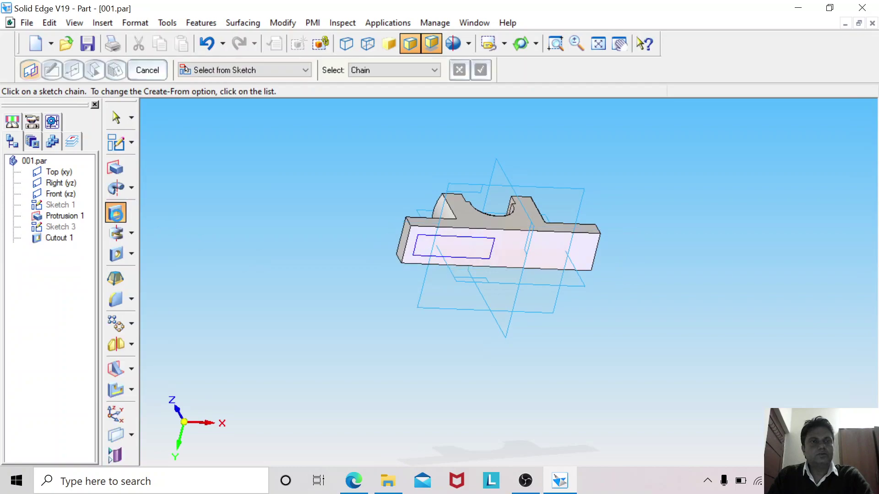
pyautogui.click(414, 253)
pyautogui.rightClick(351, 239)
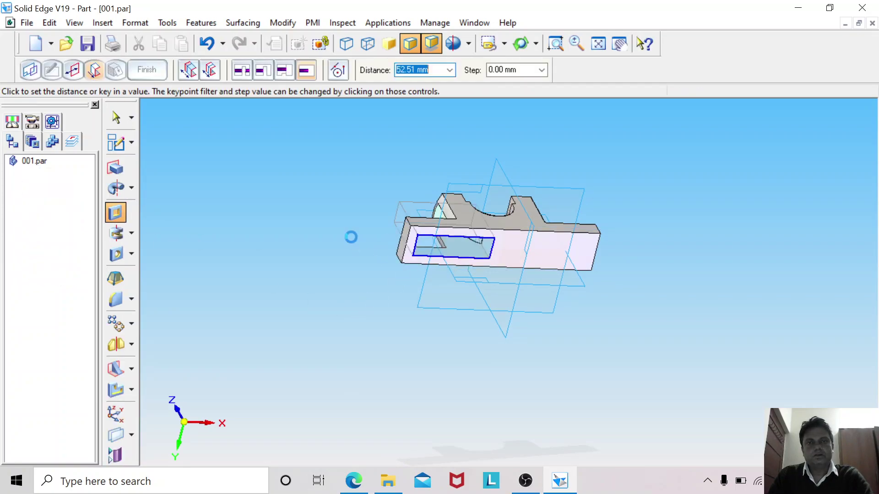
pyautogui.click(353, 480)
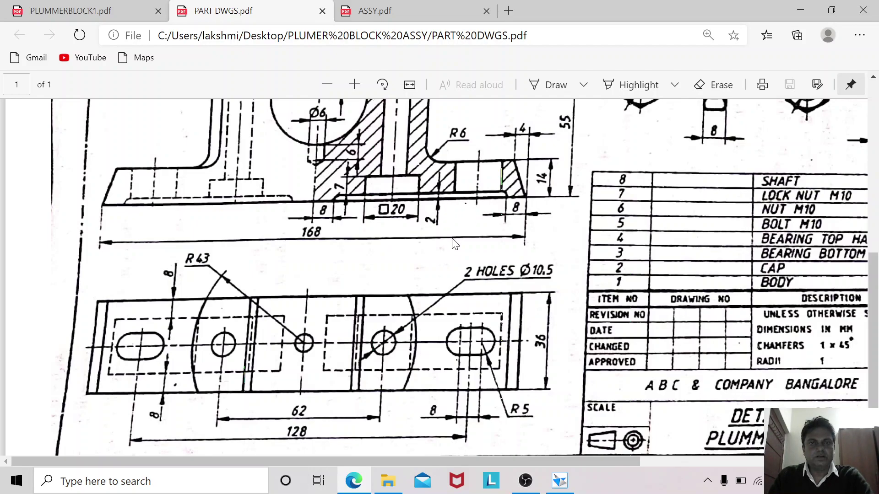
pyautogui.click(560, 481)
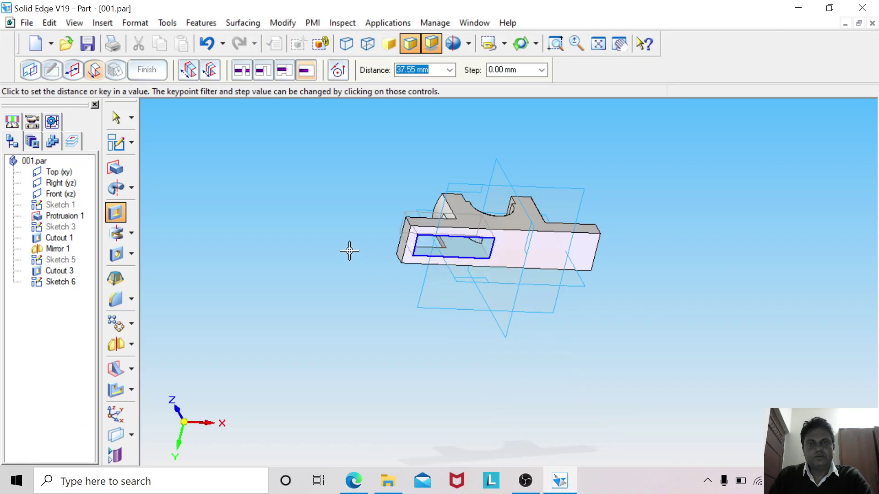
pyautogui.press('Return')
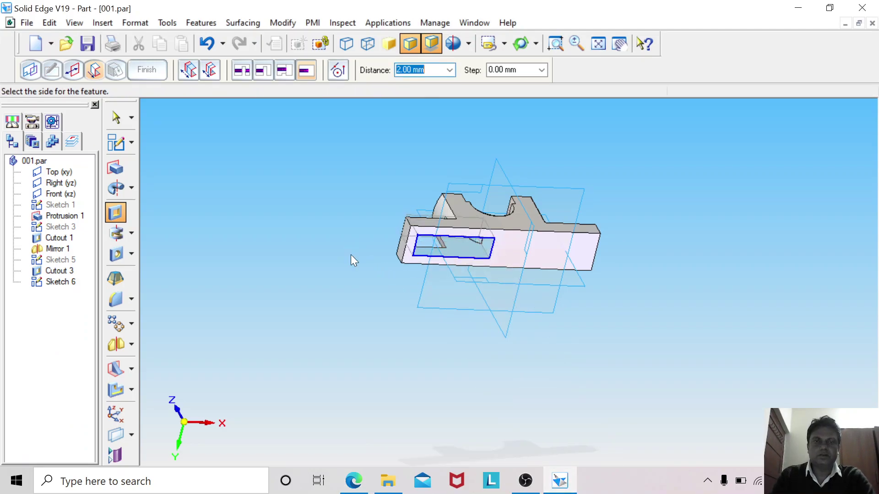
pyautogui.click(351, 254)
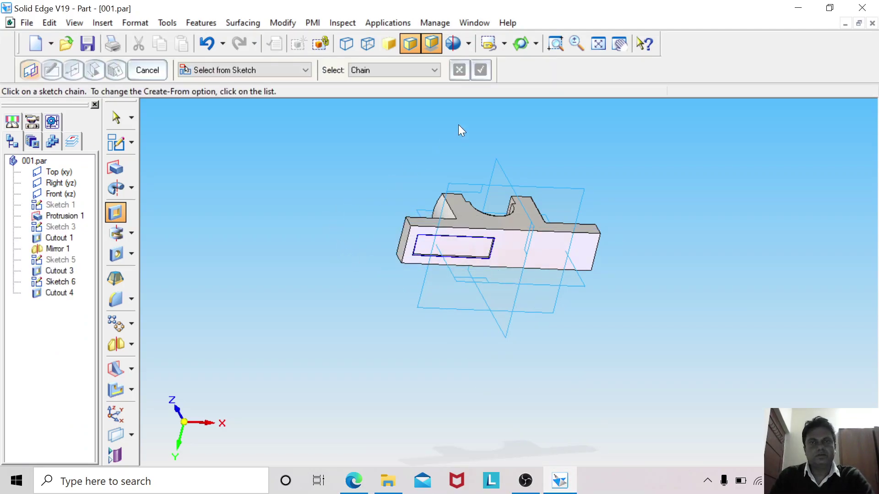
pyautogui.click(555, 44)
pyautogui.moveTo(408, 223); pyautogui.dragTo(516, 291)
# Step: Hide Sketch 6 in PathFinder
pyautogui.click(117, 117)
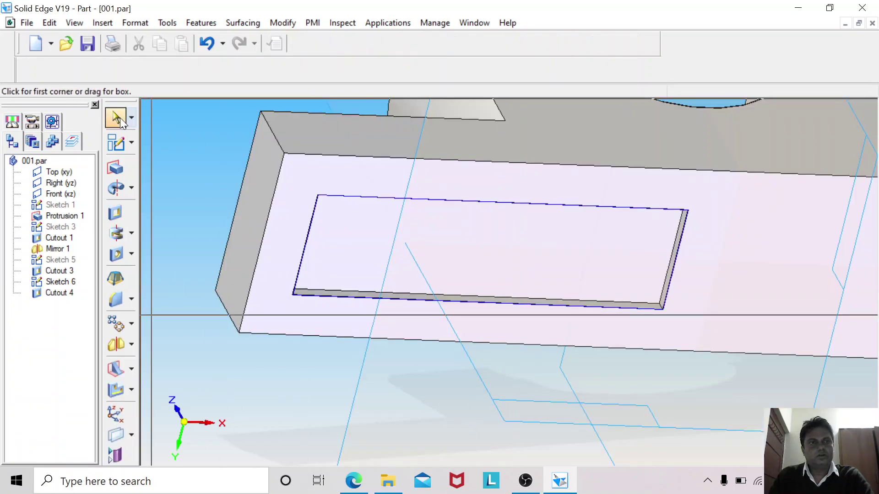
pyautogui.rightClick(73, 280)
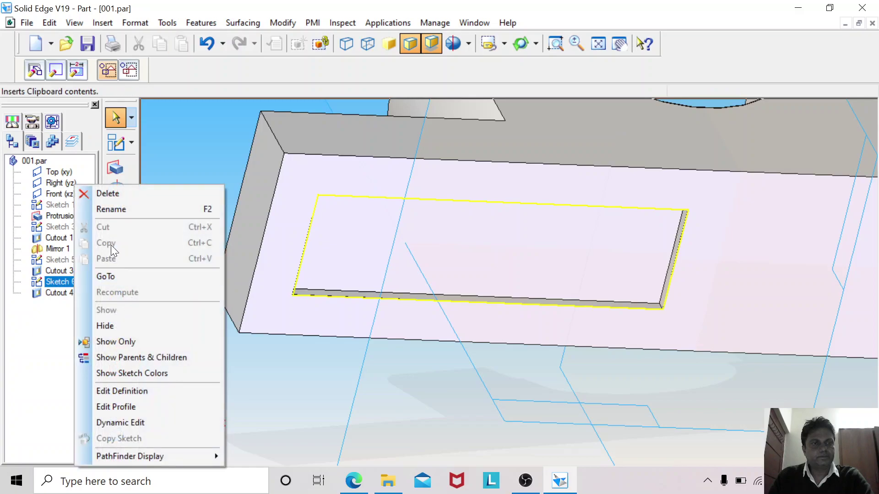
pyautogui.click(125, 326)
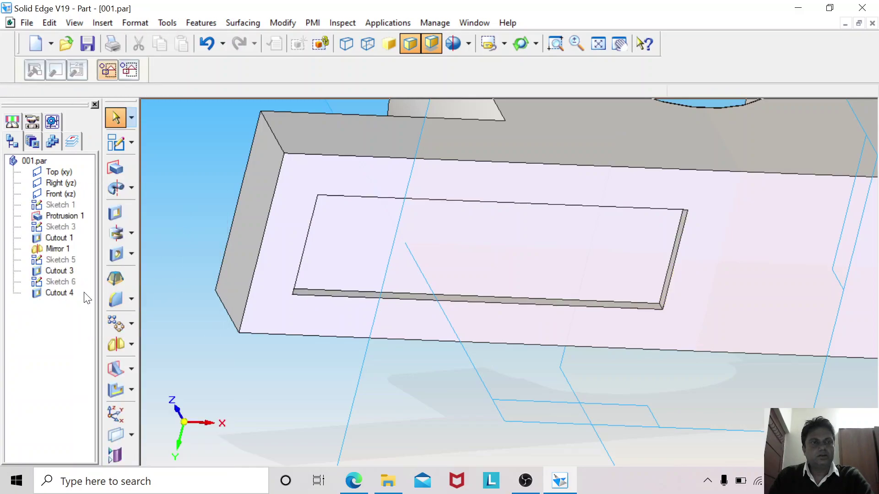
# Step: Mirror Cutout 4 across the central reference plane onto the base's right half
pyautogui.click(67, 292)
pyautogui.click(113, 345)
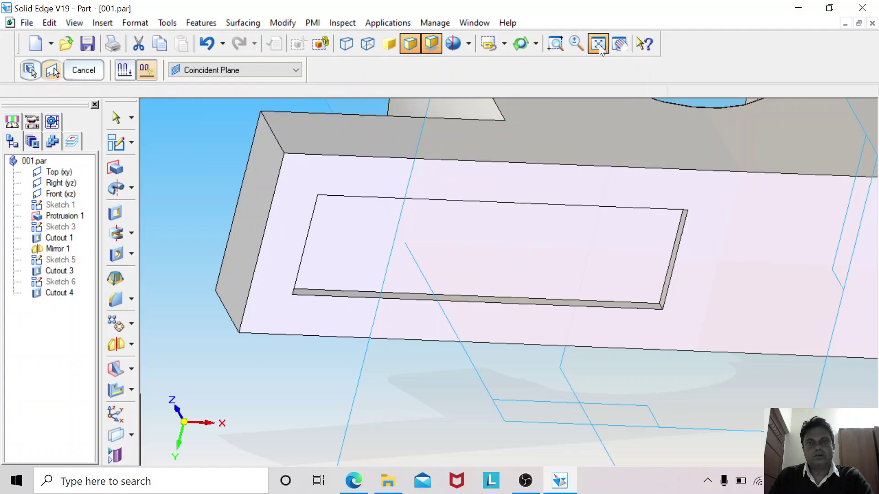
pyautogui.click(598, 44)
pyautogui.click(514, 420)
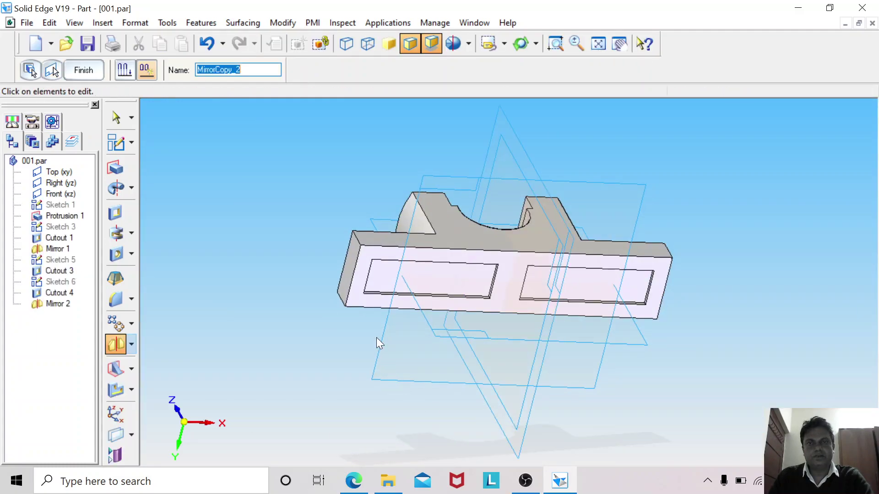
pyautogui.click(115, 118)
pyautogui.moveTo(320, 195); pyautogui.dragTo(331, 210, button='middle')
pyautogui.click(310, 198)
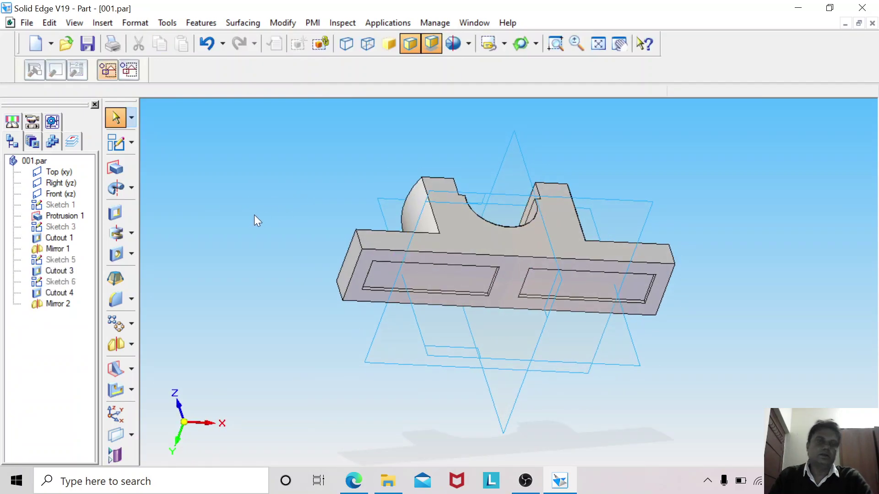
# Step: Read the body plan's □20 pocket, Ø10.5 holes, R43 arc and 62/128 spacings in PART DWGS.pdf
pyautogui.click(362, 474)
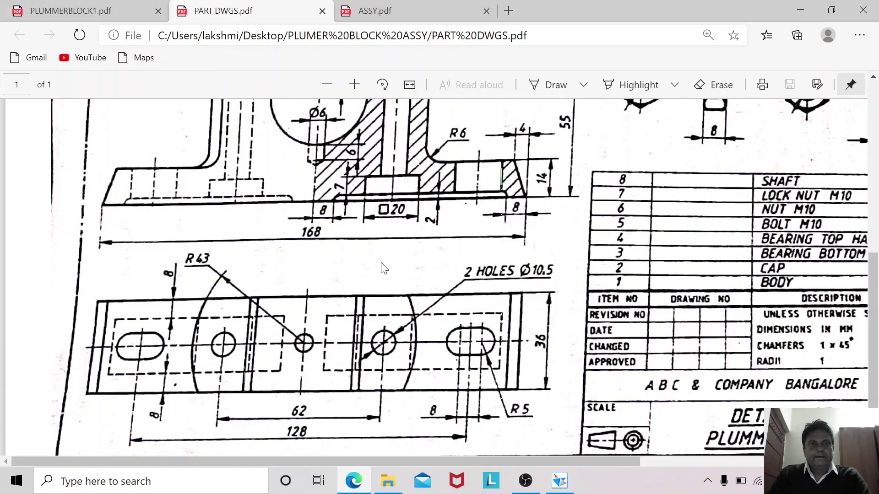
pyautogui.scroll(1, 383, 269)
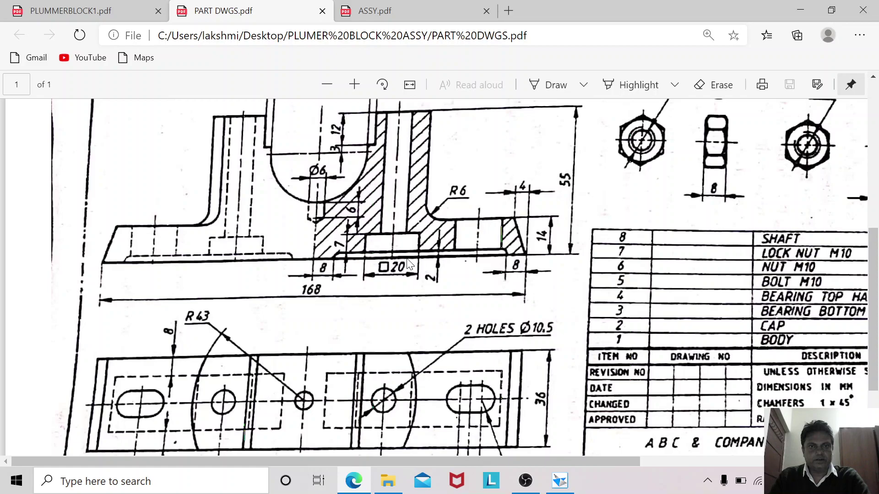
pyautogui.scroll(-3, 366, 319)
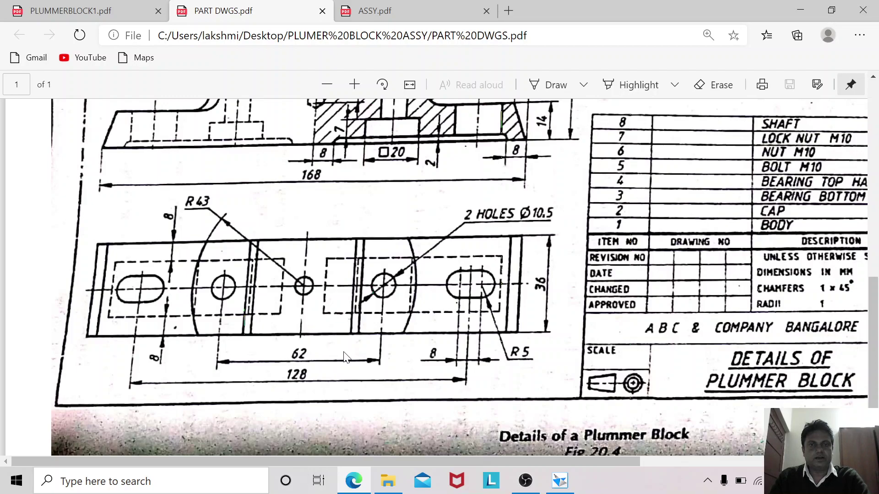
pyautogui.scroll(2, 346, 357)
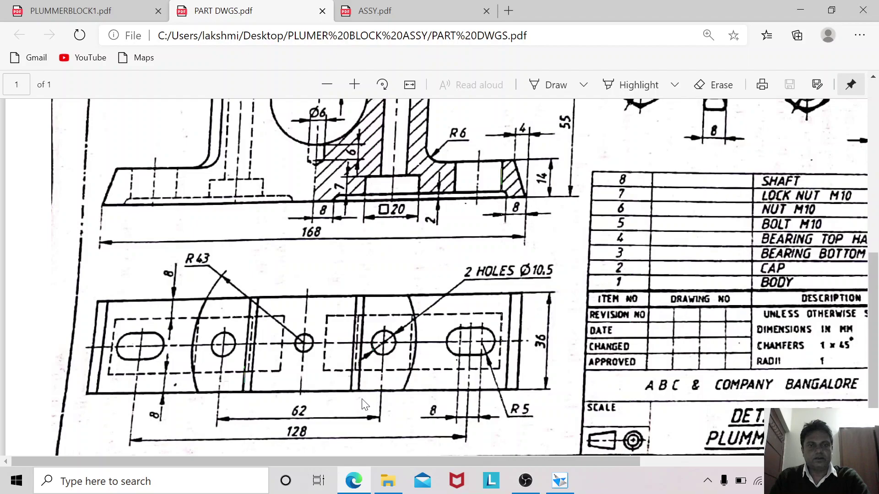
pyautogui.click(559, 481)
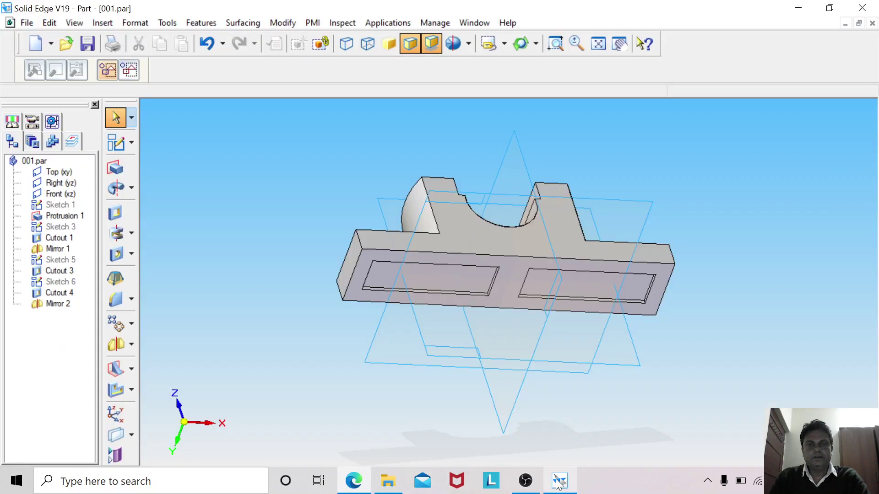
# Step: Start a new sketch on the floor of the left Cutout 4 recess
pyautogui.click(116, 143)
pyautogui.scroll(6, 306, 254)
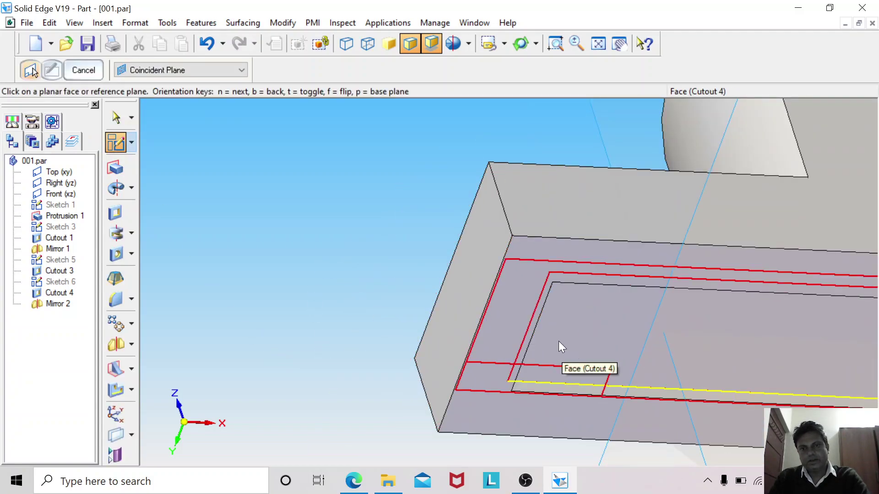
pyautogui.moveTo(409, 260); pyautogui.dragTo(355, 215, button='middle')
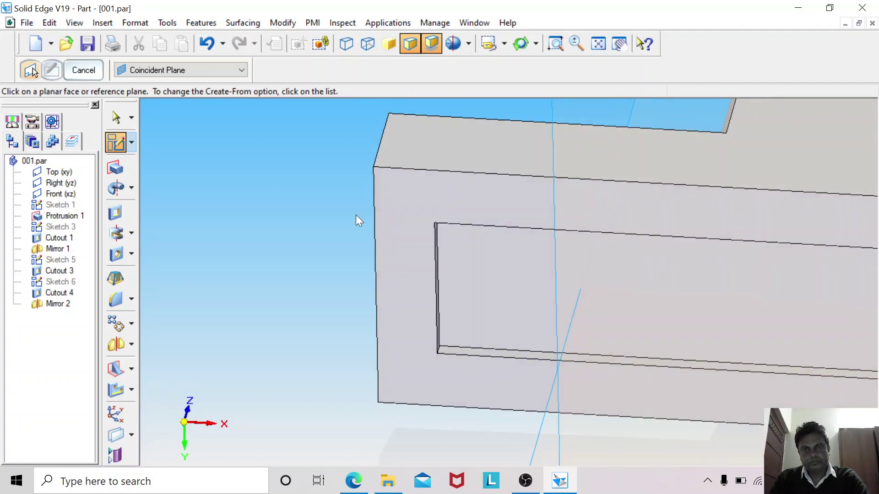
pyautogui.click(474, 274)
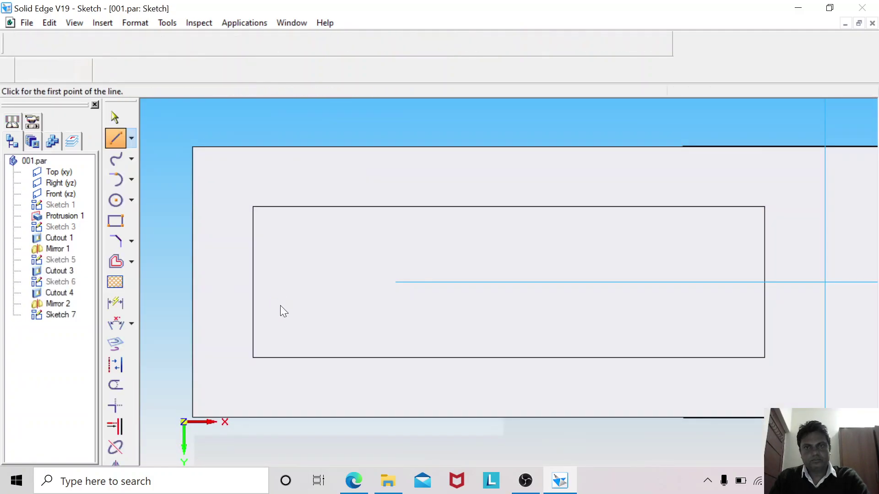
pyautogui.click(612, 45)
# Step: Include the centre line, offset it 31 mm left, then add lines 10 mm either side
pyautogui.click(116, 345)
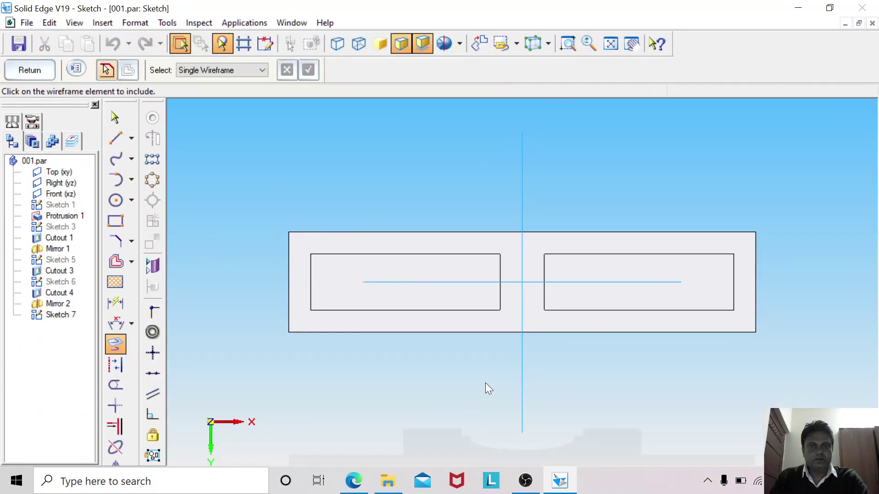
pyautogui.click(523, 345)
pyautogui.click(116, 263)
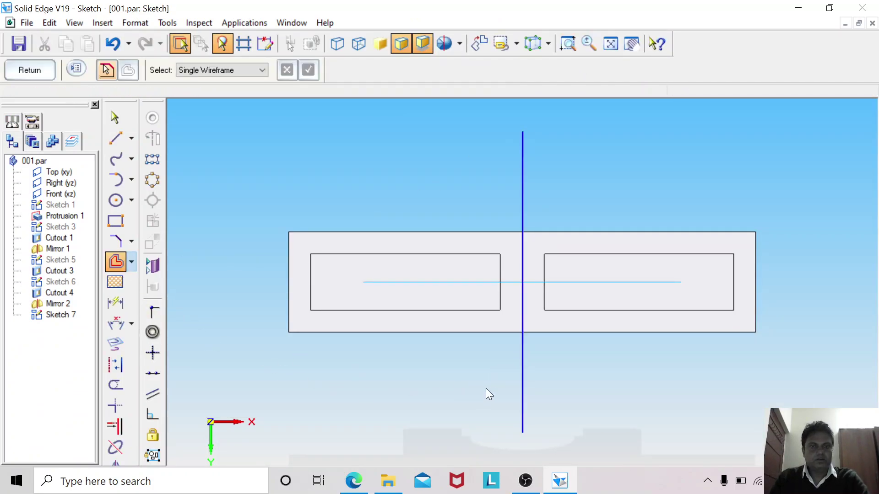
pyautogui.click(522, 352)
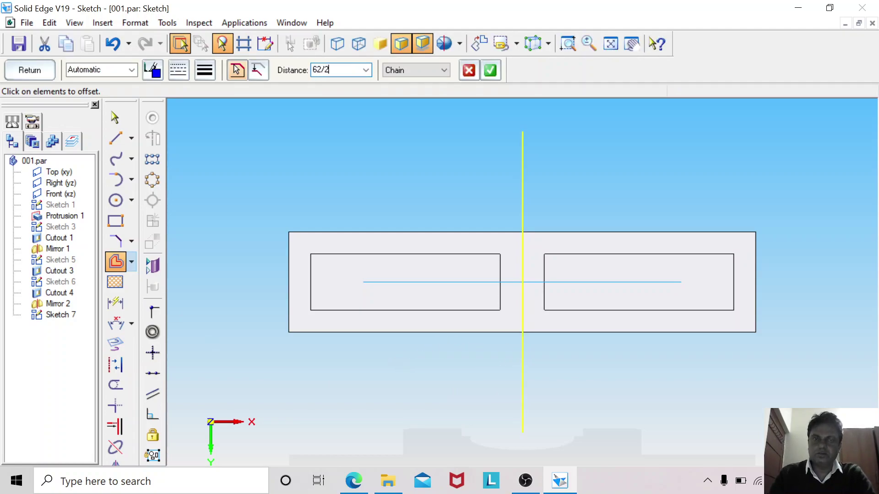
pyautogui.press('Return')
pyautogui.click(398, 360)
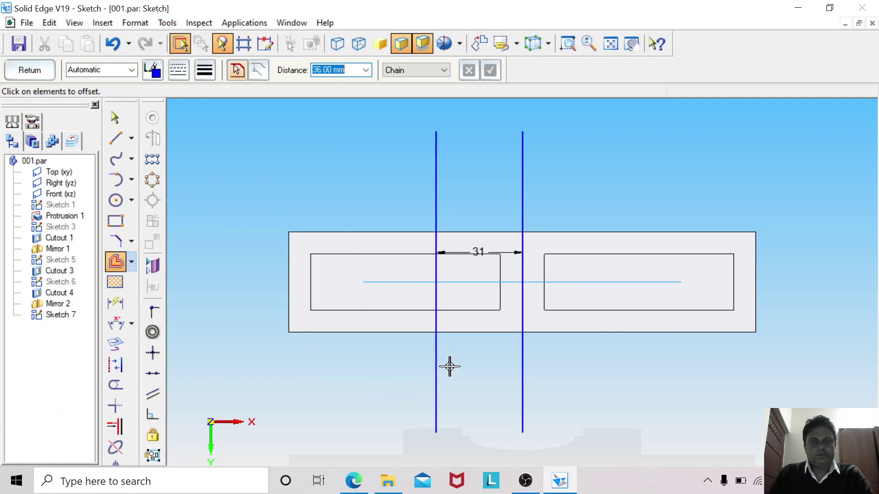
pyautogui.click(435, 355)
pyautogui.write('10')
pyautogui.press('Return')
pyautogui.click(410, 355)
pyautogui.click(435, 349)
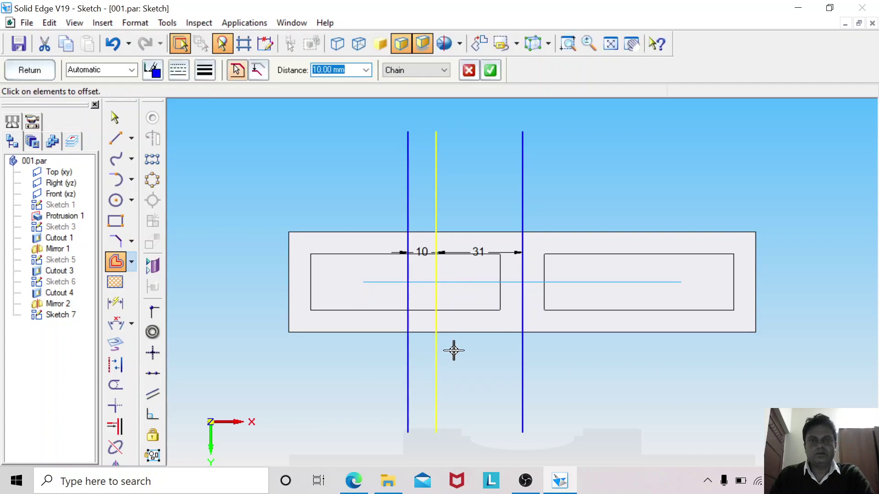
pyautogui.click(450, 349)
# Step: Include the recess's top and bottom edges and trim the lines into a closed square
pyautogui.click(568, 43)
pyautogui.moveTo(367, 213); pyautogui.dragTo(512, 353)
pyautogui.click(116, 344)
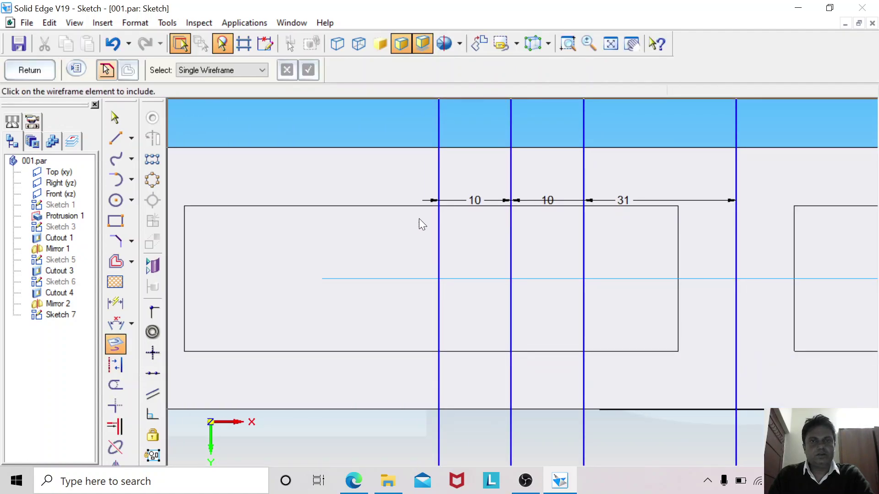
pyautogui.click(419, 207)
pyautogui.click(399, 352)
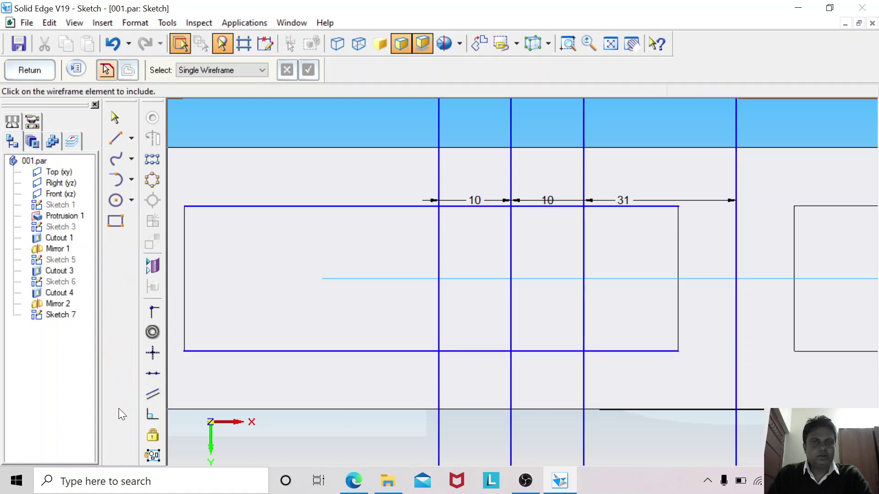
pyautogui.click(117, 408)
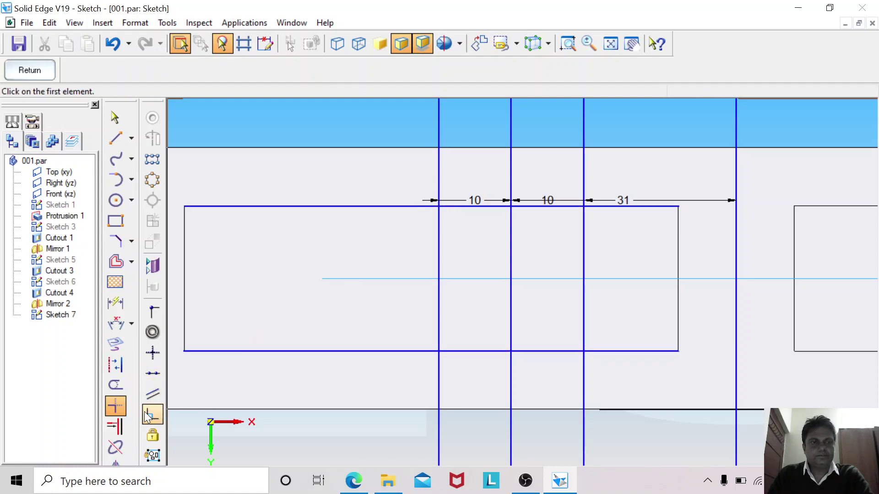
pyautogui.click(439, 222)
pyautogui.click(464, 211)
pyautogui.click(567, 207)
pyautogui.click(581, 229)
pyautogui.click(581, 325)
pyautogui.click(564, 351)
pyautogui.click(462, 351)
pyautogui.click(438, 317)
# Step: Delete the leftover 31 mm middle line and the included centre line
pyautogui.click(116, 119)
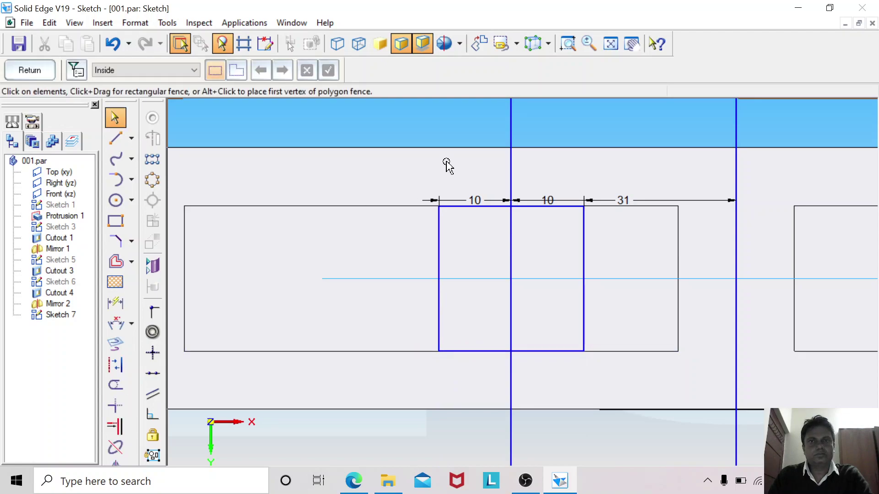
pyautogui.click(515, 126)
pyautogui.rightClick(515, 126)
pyautogui.click(523, 132)
pyautogui.click(735, 109)
pyautogui.rightClick(735, 109)
pyautogui.click(750, 120)
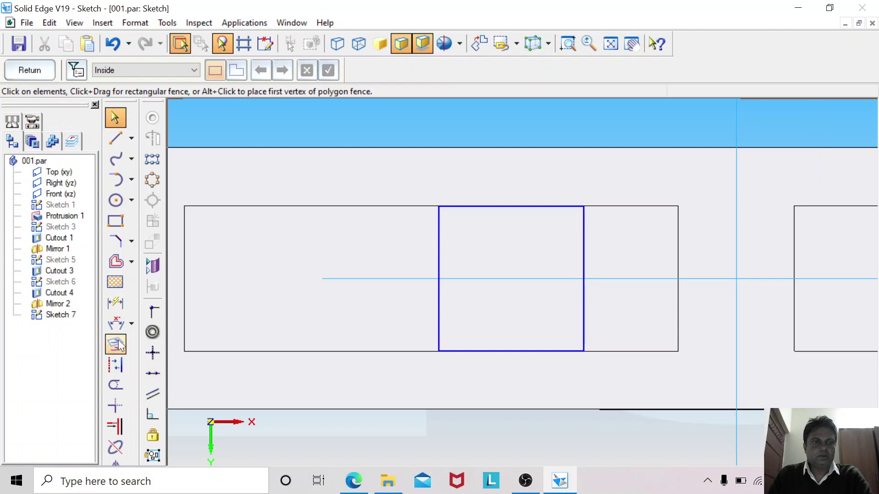
# Step: Dimension the square 20 mm by 20 mm and finish the sketch
pyautogui.click(117, 304)
pyautogui.click(438, 245)
pyautogui.click(408, 249)
pyautogui.click(496, 206)
pyautogui.click(506, 181)
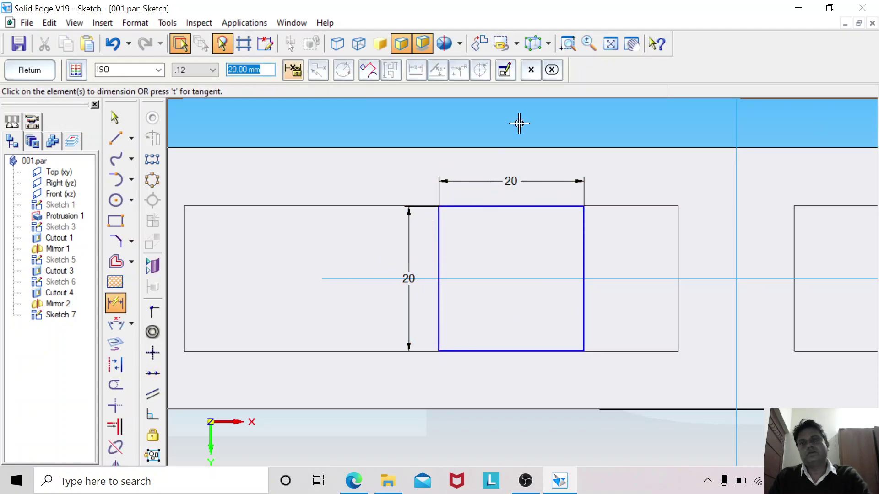
pyautogui.click(611, 43)
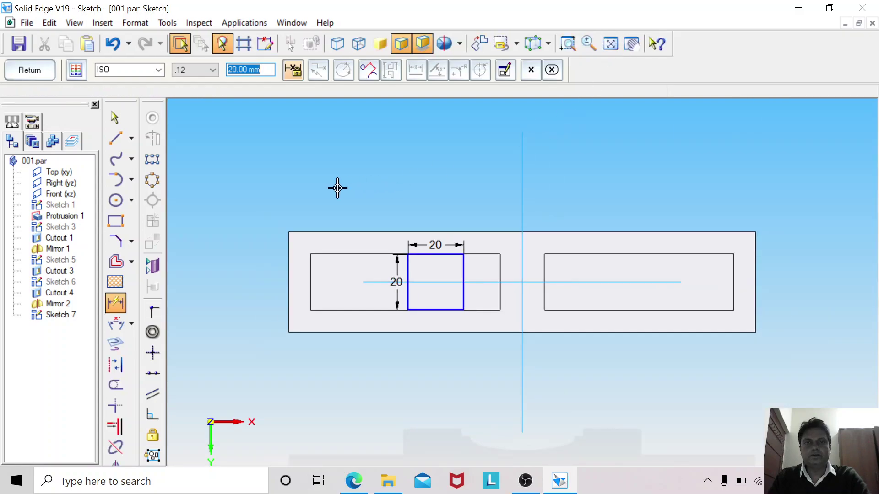
pyautogui.click(30, 70)
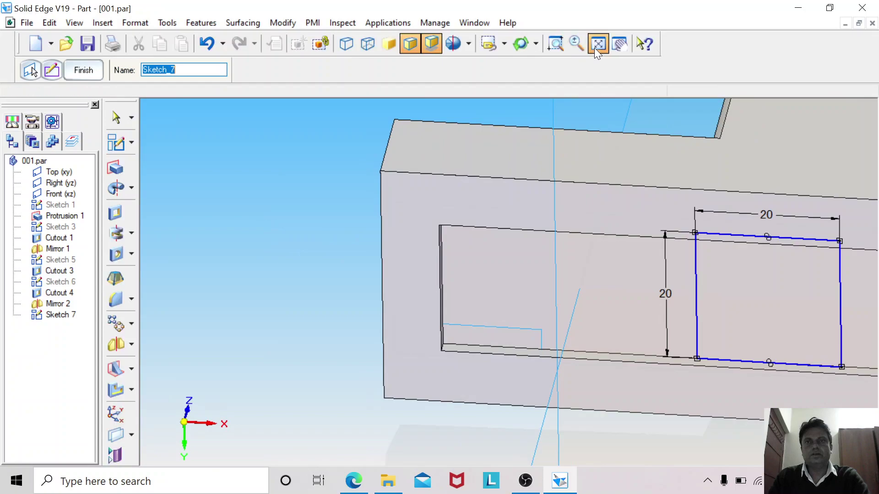
# Step: Cut the Sketch 7 square 7 mm deep into the part side as a pocket
pyautogui.click(595, 48)
pyautogui.moveTo(378, 182); pyautogui.dragTo(328, 179, button='middle')
pyautogui.click(117, 213)
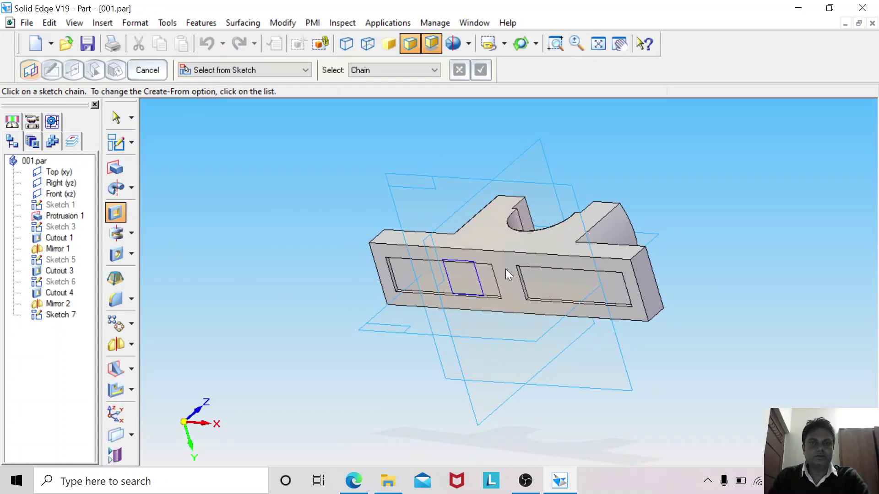
pyautogui.click(479, 276)
pyautogui.rightClick(510, 239)
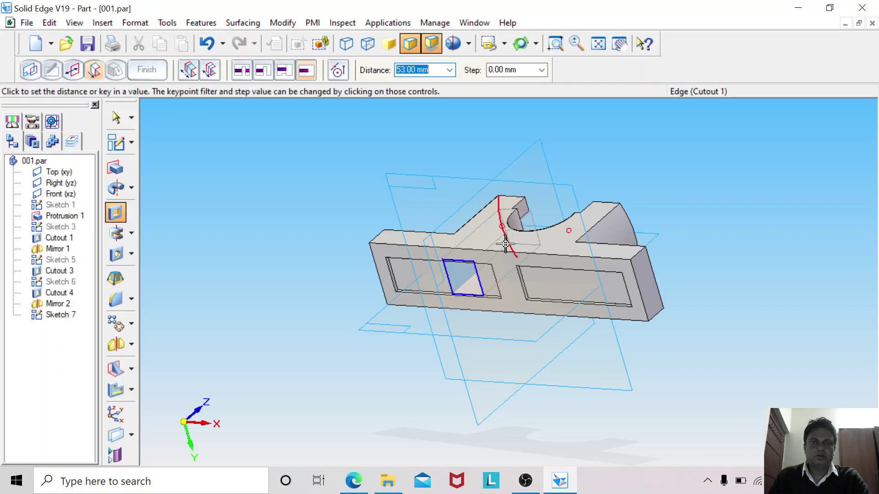
pyautogui.write('7')
pyautogui.press('Return')
pyautogui.click(505, 244)
pyautogui.press('Return')
# Step: Inspect the new pocket in front view with visible and hidden lines, zoomed in
pyautogui.moveTo(262, 227); pyautogui.dragTo(357, 210, button='middle')
pyautogui.click(504, 44)
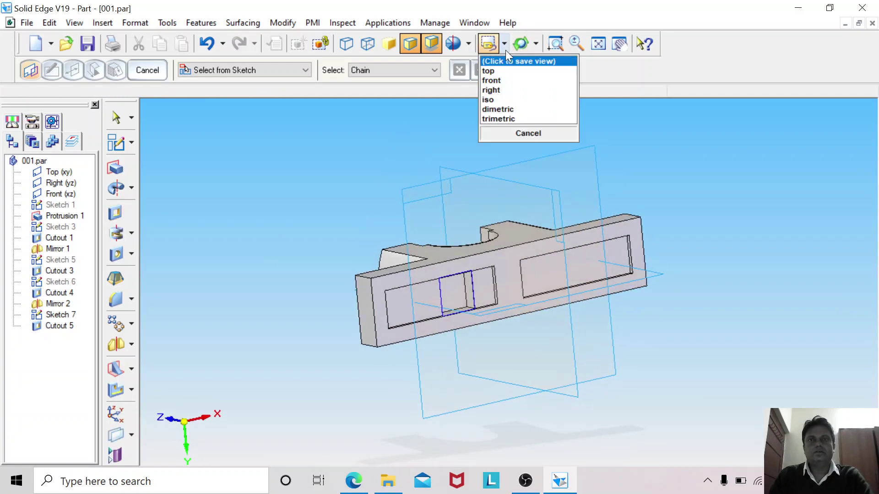
pyautogui.click(504, 78)
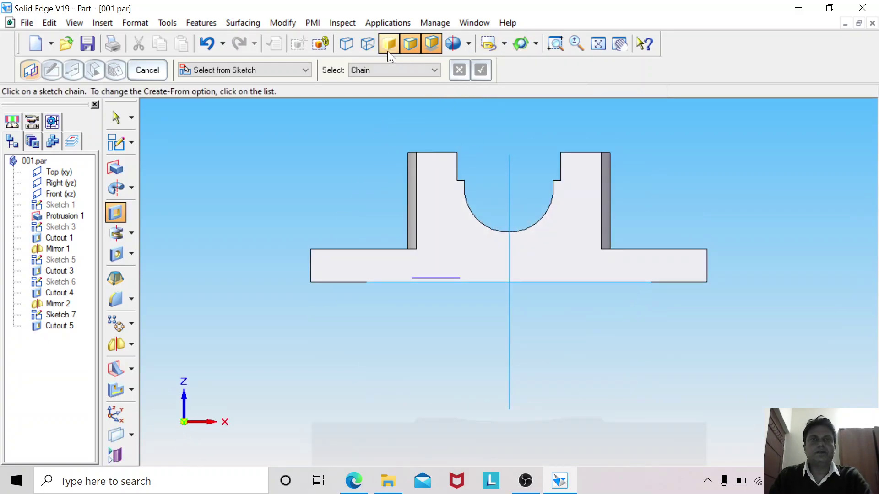
pyautogui.click(367, 42)
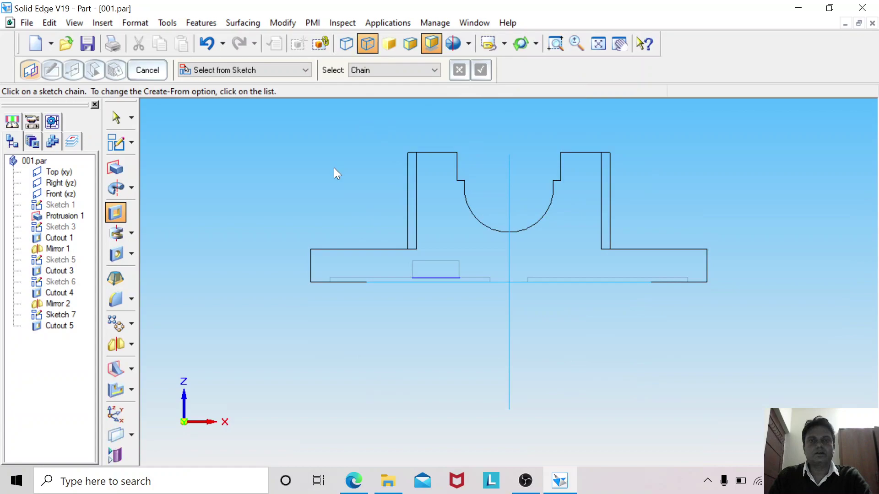
pyautogui.click(556, 44)
pyautogui.moveTo(298, 206); pyautogui.dragTo(505, 323)
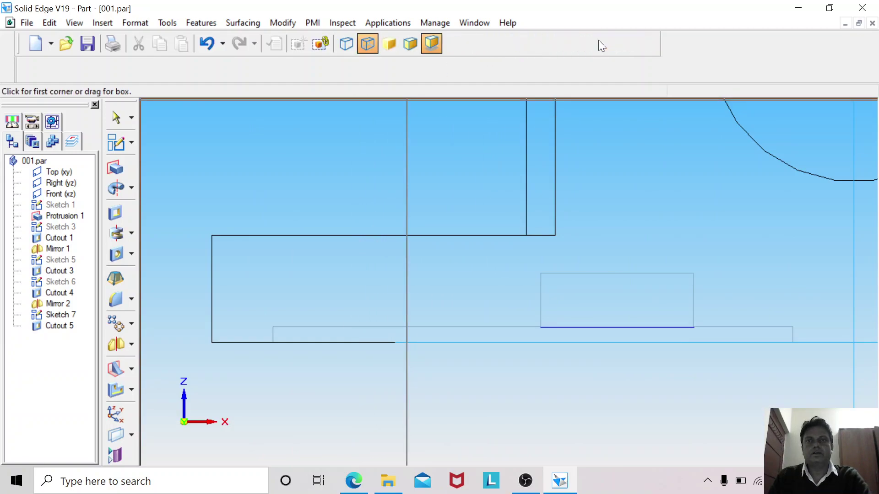
pyautogui.click(598, 43)
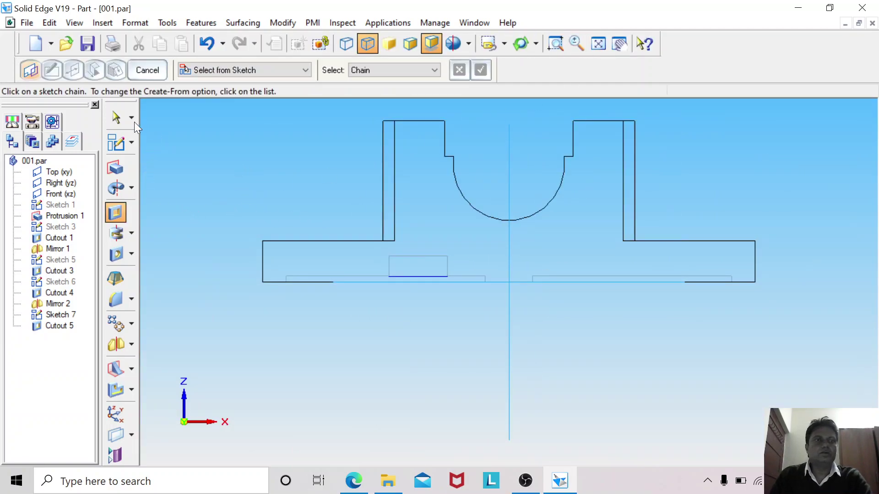
# Step: Restore Shaded with Visible Edges display and an angled 3-D view of the part
pyautogui.click(114, 118)
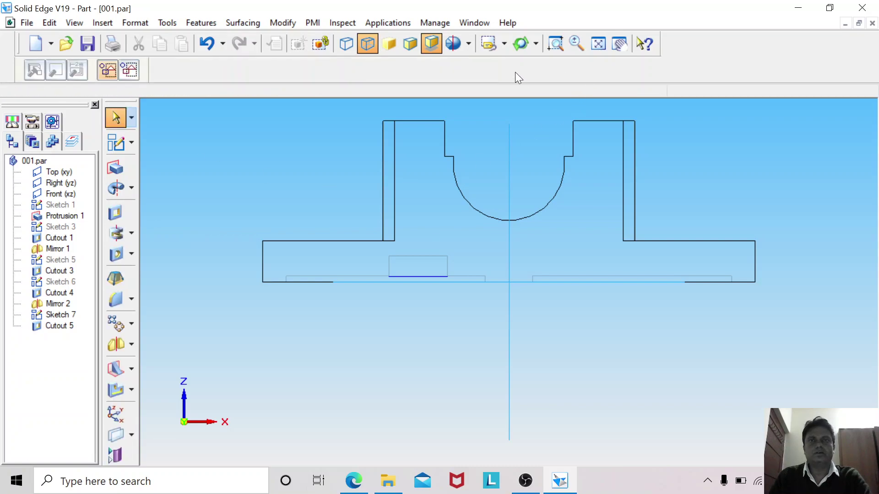
pyautogui.click(505, 45)
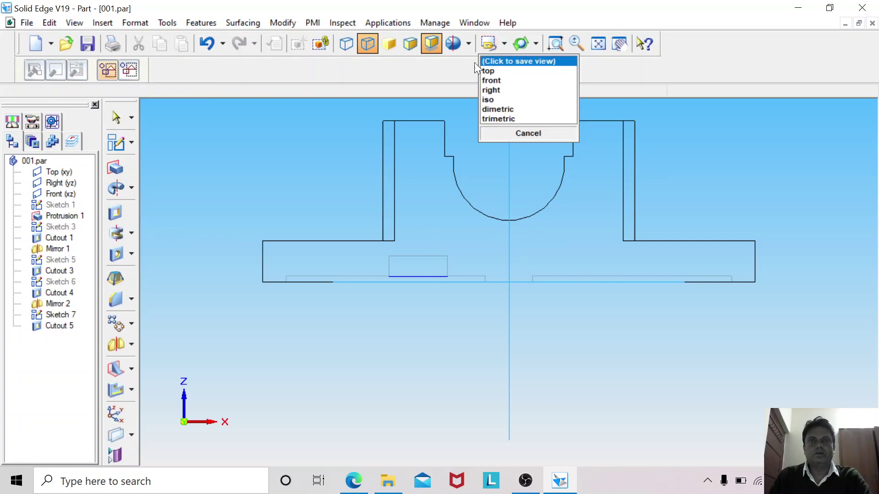
pyautogui.click(408, 43)
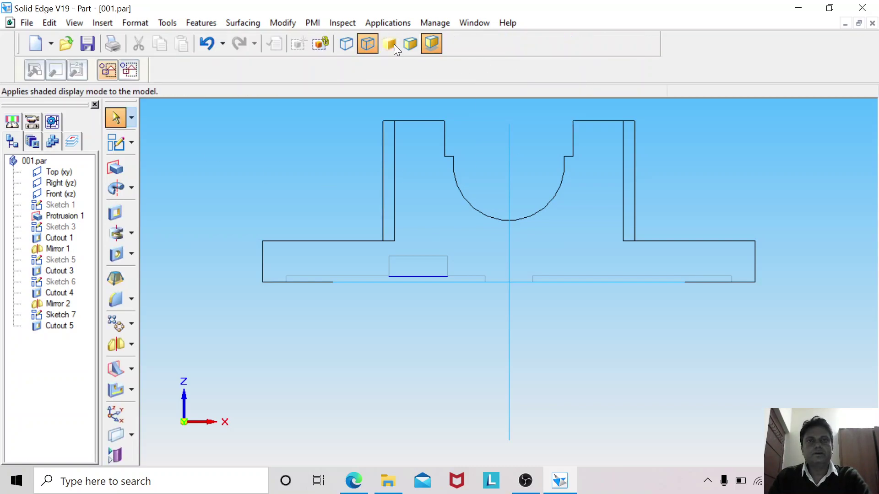
pyautogui.click(392, 43)
pyautogui.click(410, 43)
pyautogui.moveTo(353, 124)
pyautogui.mouseDown(button='middle')
pyautogui.moveTo(375, 159)
pyautogui.moveTo(411, 177)
pyautogui.moveTo(348, 112)
pyautogui.moveTo(345, 56)
pyautogui.mouseUp(button='middle')
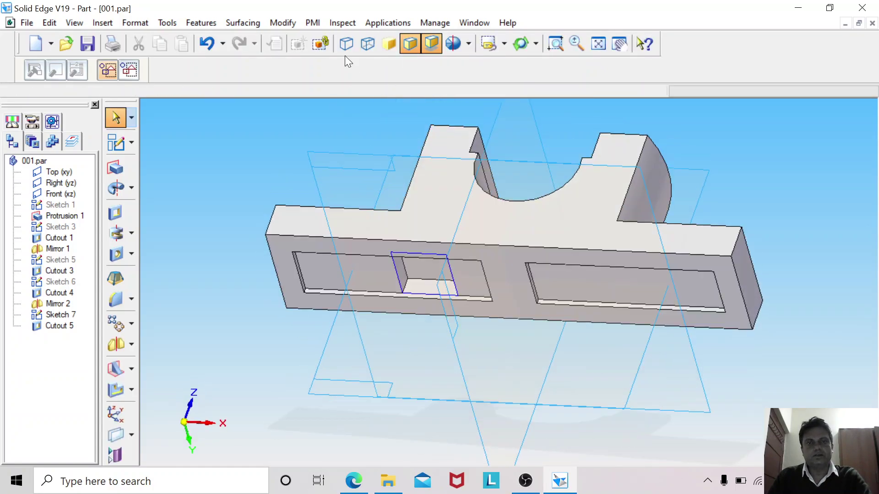
# Step: Hide Sketch 7 and turn the part to show the underside recesses
pyautogui.rightClick(69, 314)
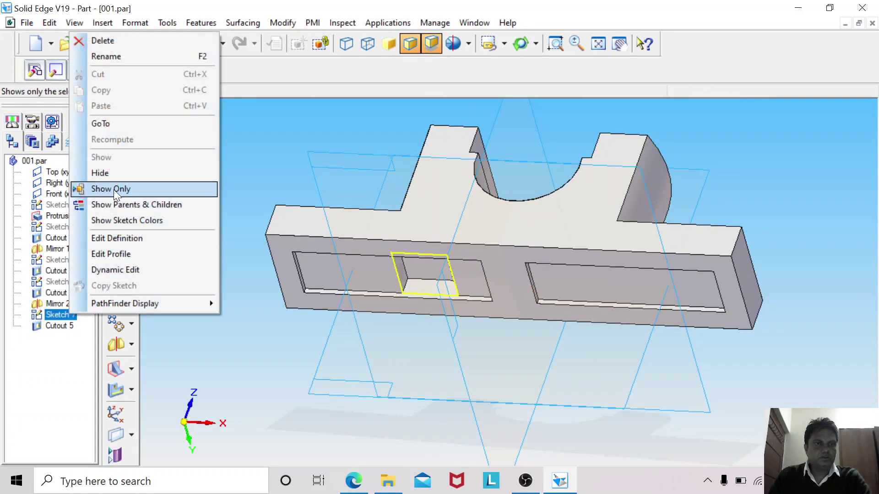
pyautogui.click(111, 173)
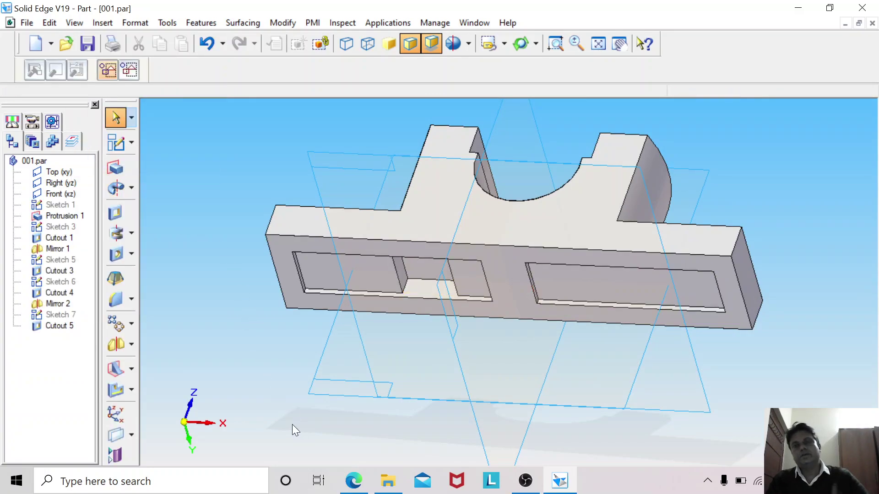
pyautogui.moveTo(251, 337); pyautogui.dragTo(255, 194, button='middle')
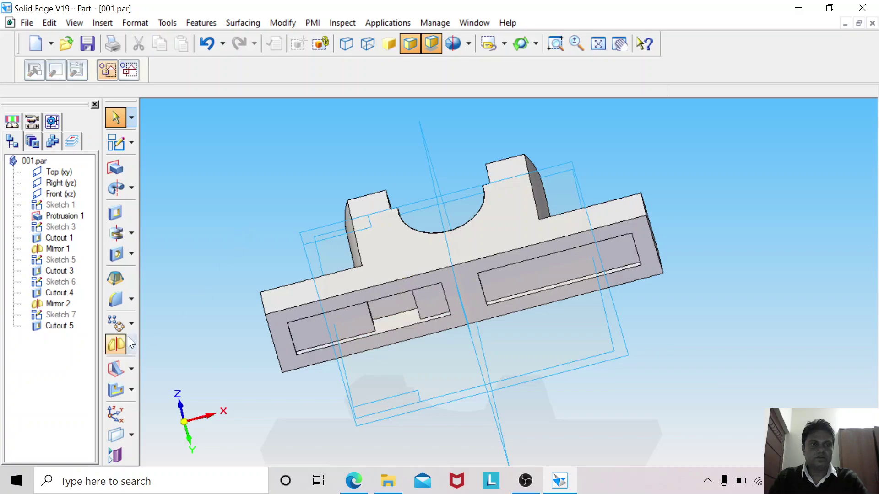
# Step: Mirror Cutout 5 across the Right (yz) plane using the Smart option
pyautogui.click(59, 326)
pyautogui.click(116, 345)
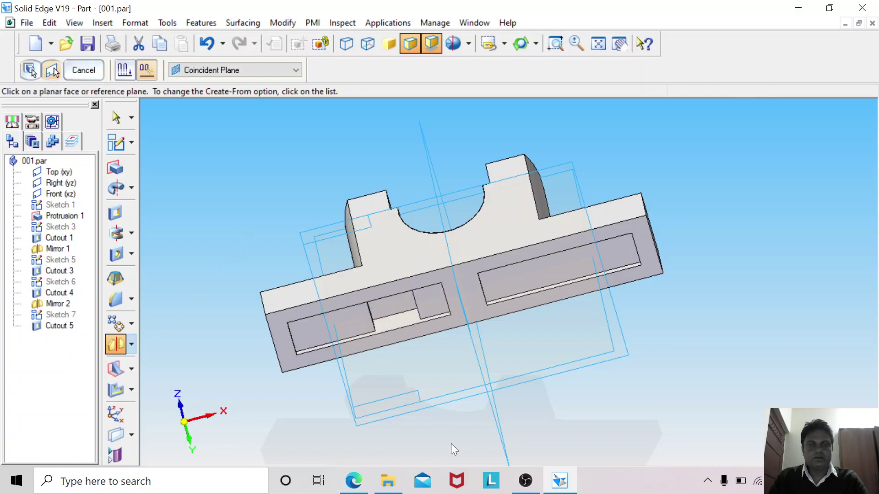
pyautogui.click(499, 421)
pyautogui.click(433, 275)
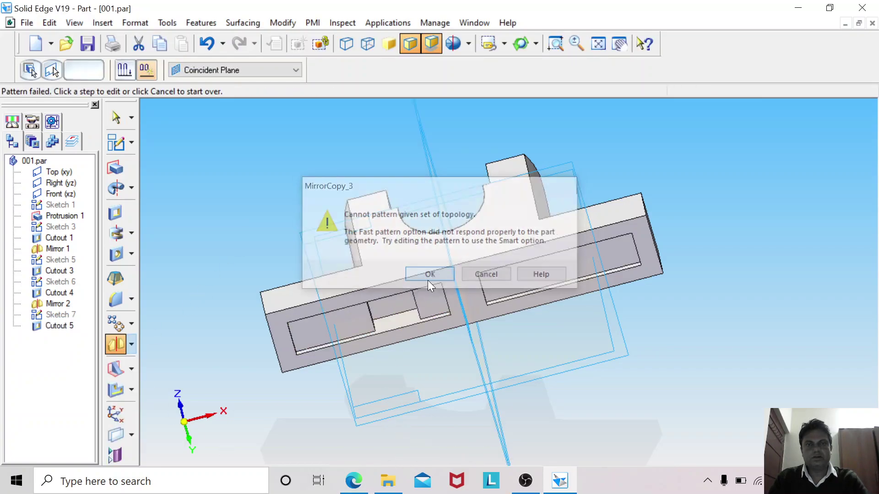
pyautogui.click(124, 71)
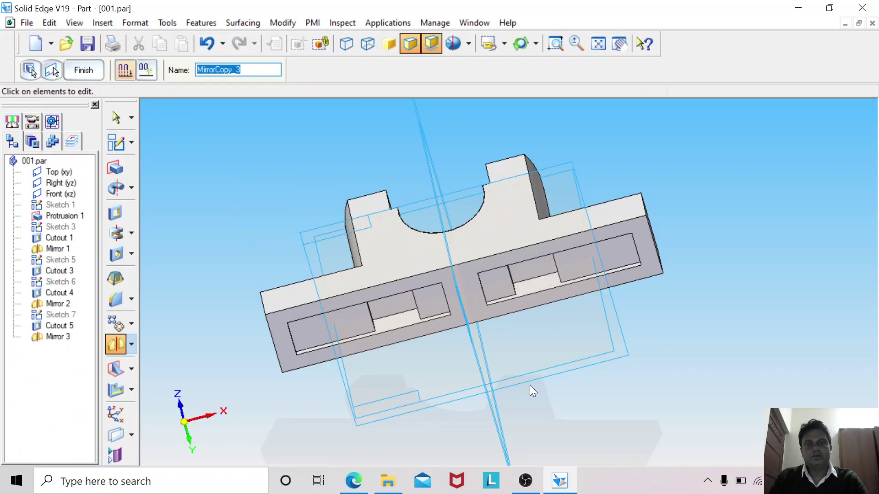
pyautogui.moveTo(644, 387); pyautogui.dragTo(645, 439, button='middle')
pyautogui.click(353, 480)
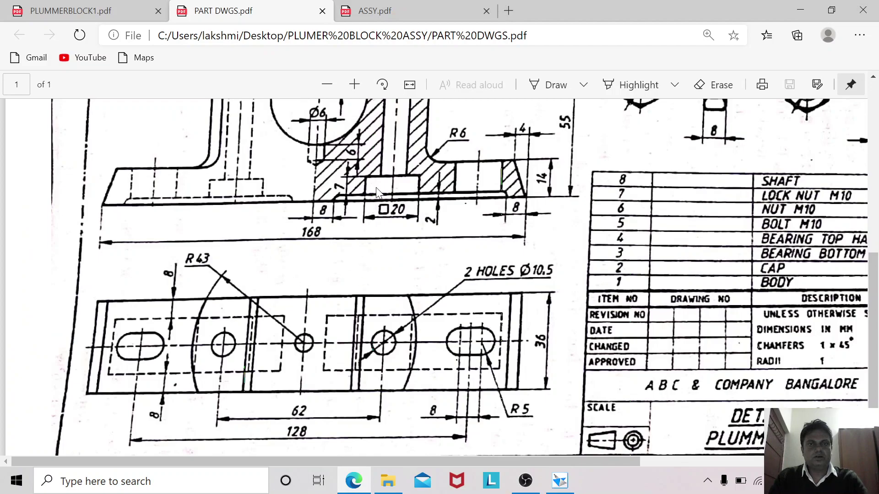
pyautogui.scroll(3, 392, 286)
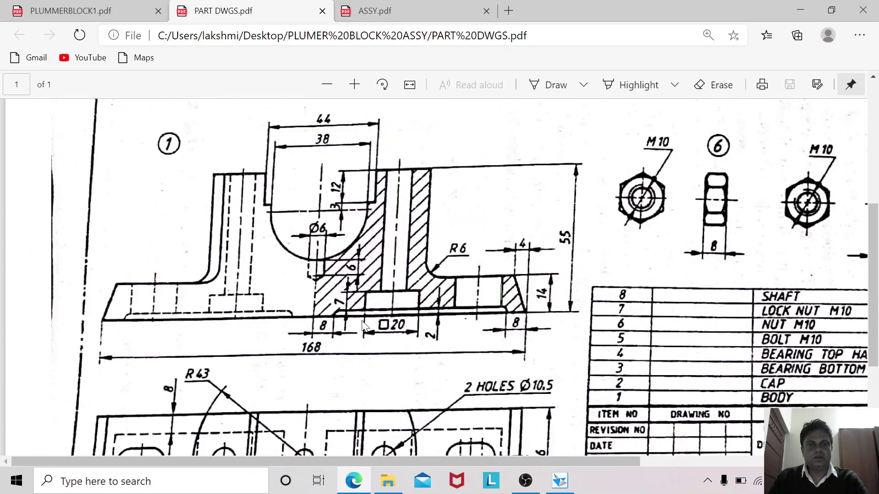
pyautogui.scroll(-4, 363, 326)
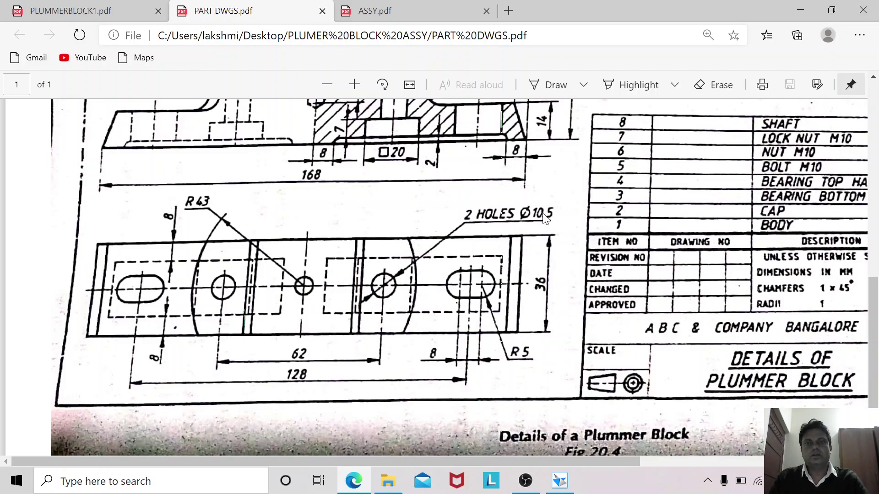
# Step: Start a hole feature sketched on the Cutout 5 pocket face, fitted in view
pyautogui.click(559, 481)
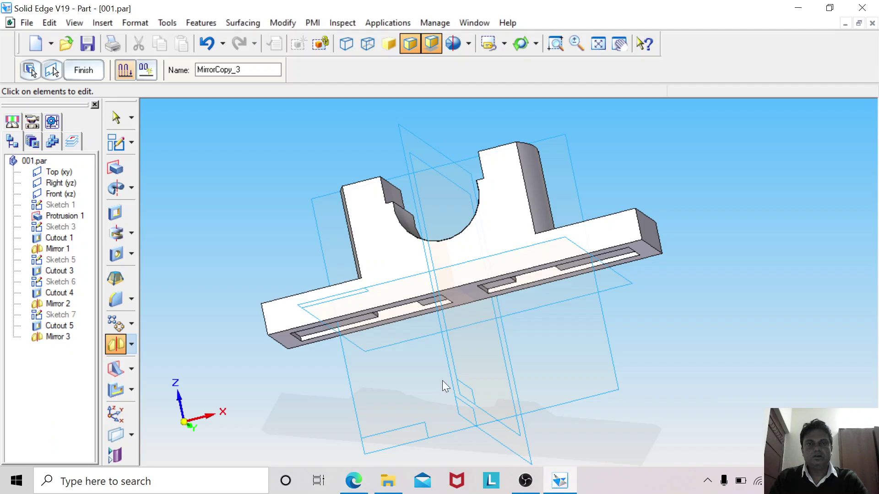
pyautogui.moveTo(221, 266); pyautogui.dragTo(248, 193, button='middle')
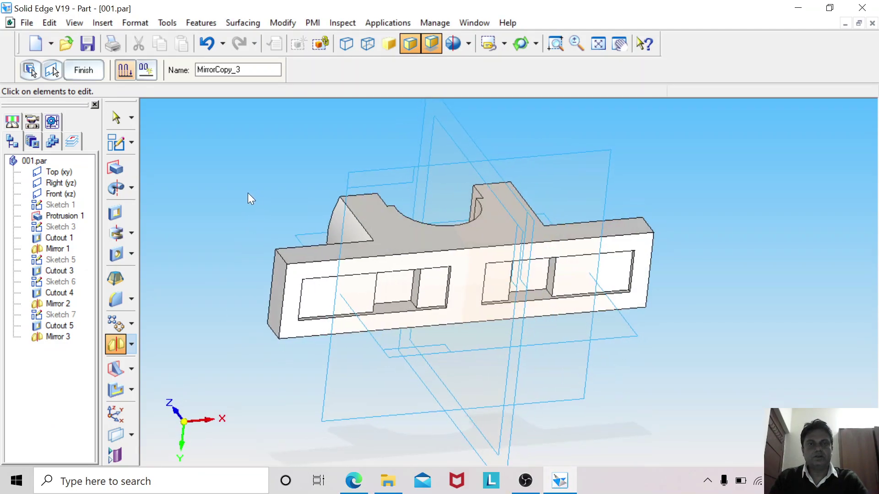
pyautogui.click(122, 121)
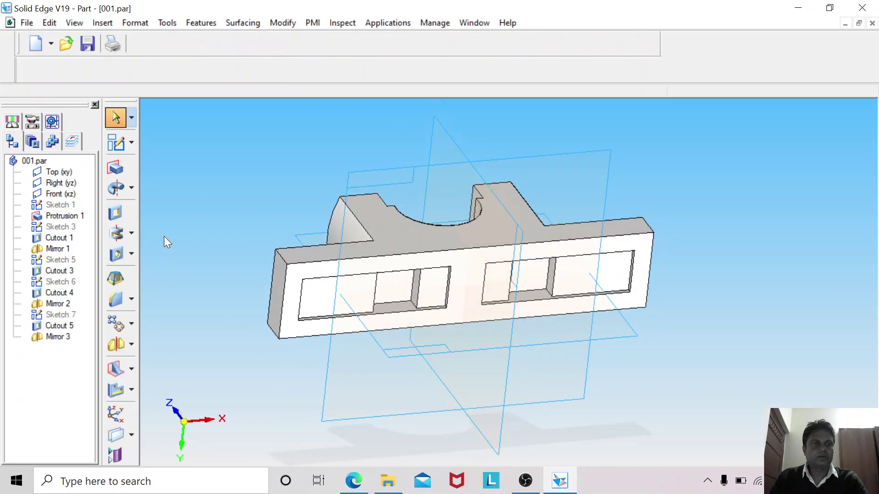
pyautogui.click(117, 254)
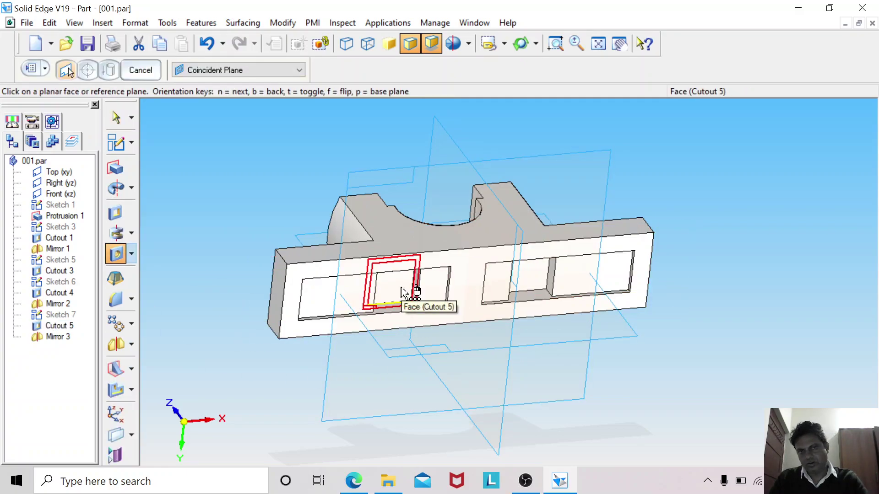
pyautogui.click(402, 288)
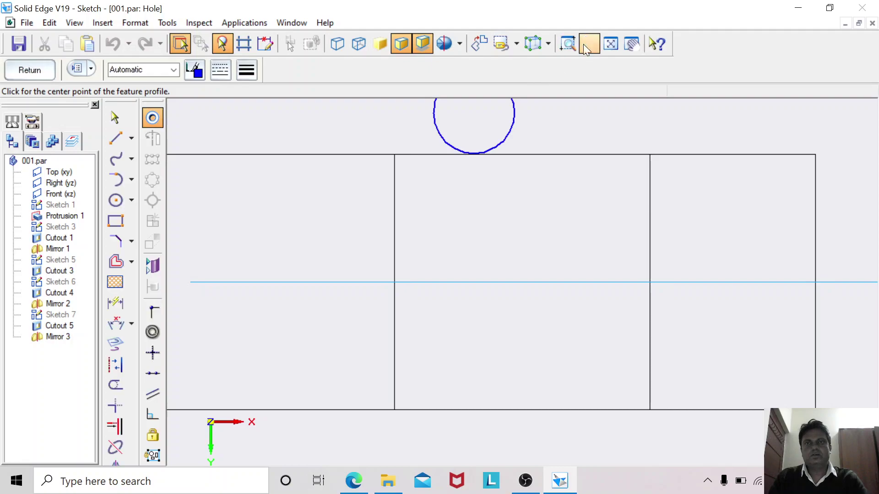
pyautogui.click(611, 44)
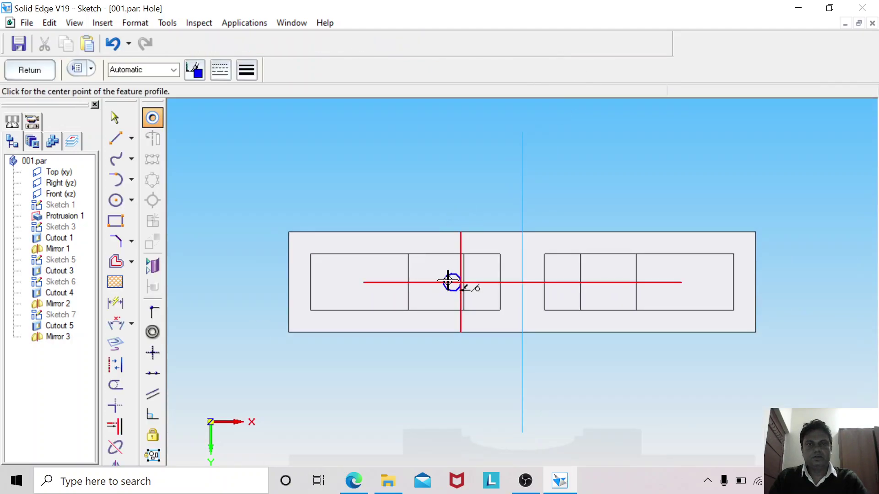
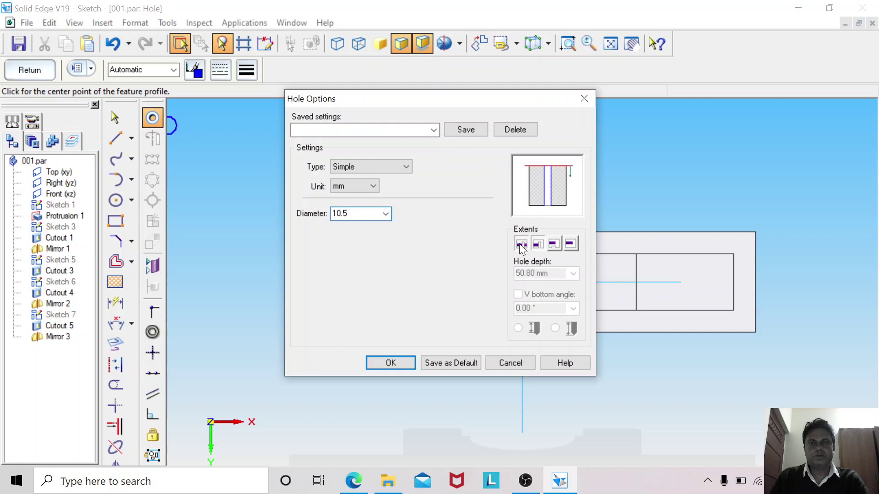
# Step: Accept the 10.5 mm simple hole settings and place a hole at each pocket centre
pyautogui.click(391, 366)
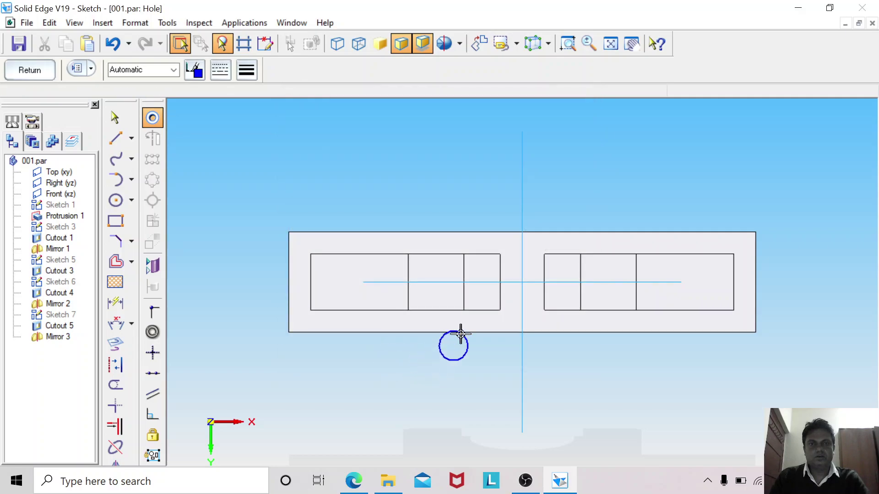
pyautogui.click(438, 282)
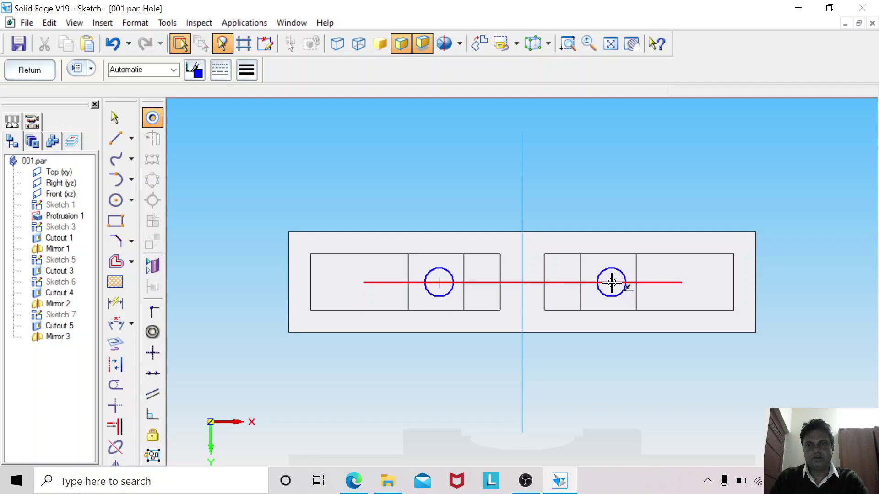
pyautogui.click(611, 297)
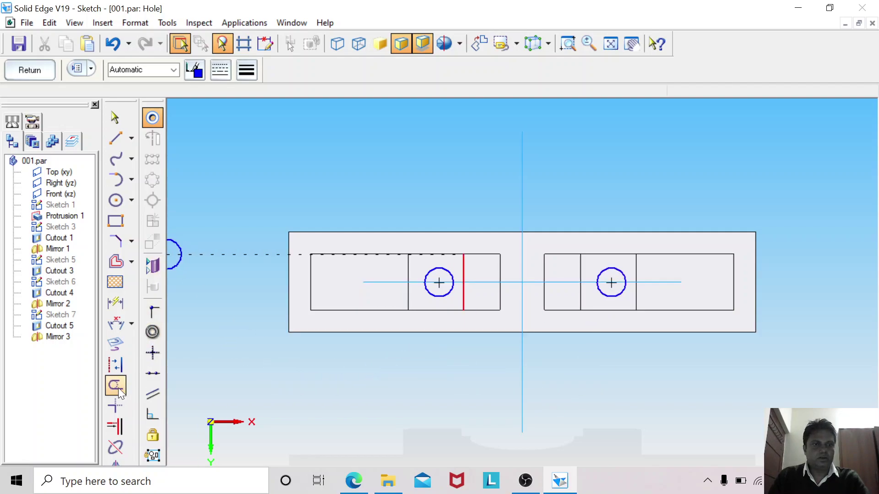
pyautogui.click(117, 117)
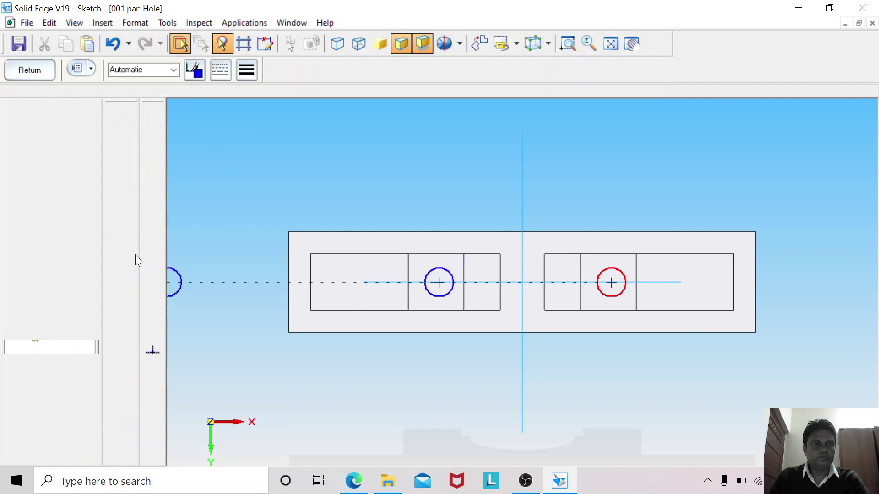
pyautogui.click(115, 302)
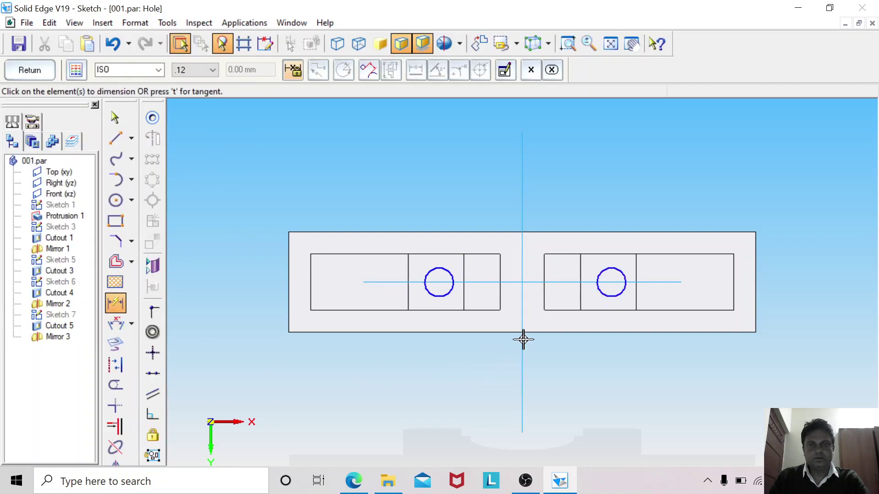
# Step: Dimension the left hole 31 mm from the vertical centre line and the two holes 62 mm apart
pyautogui.click(522, 340)
pyautogui.click(439, 281)
pyautogui.click(465, 369)
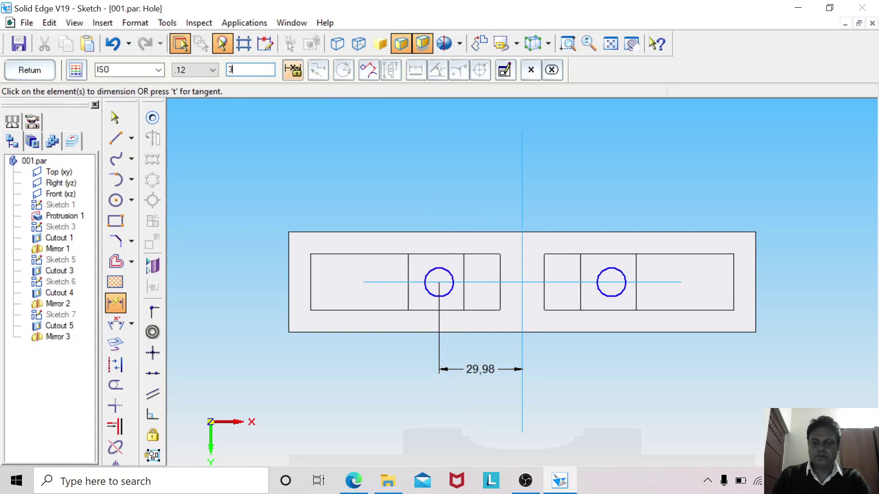
pyautogui.press('Return')
pyautogui.click(441, 291)
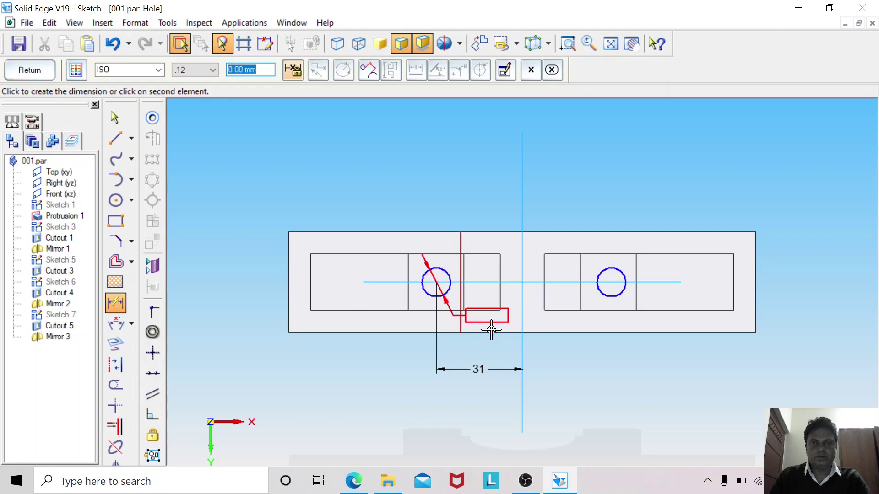
pyautogui.click(613, 283)
pyautogui.click(590, 407)
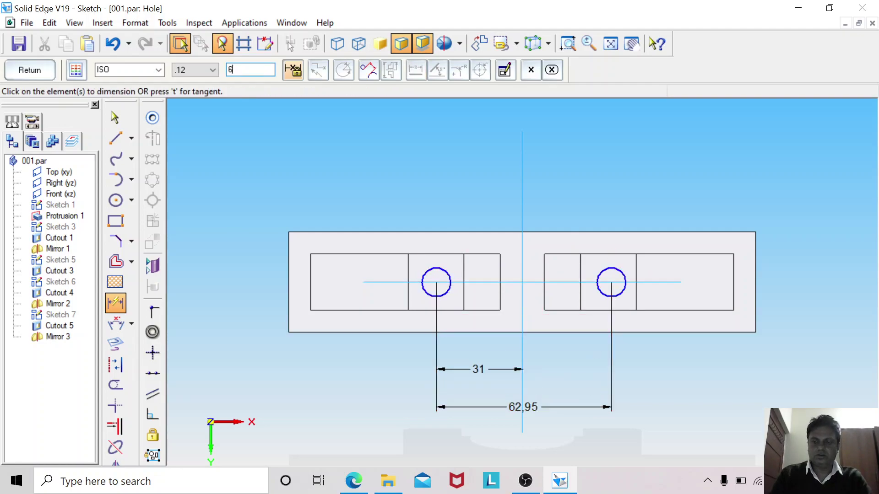
pyautogui.press('Return')
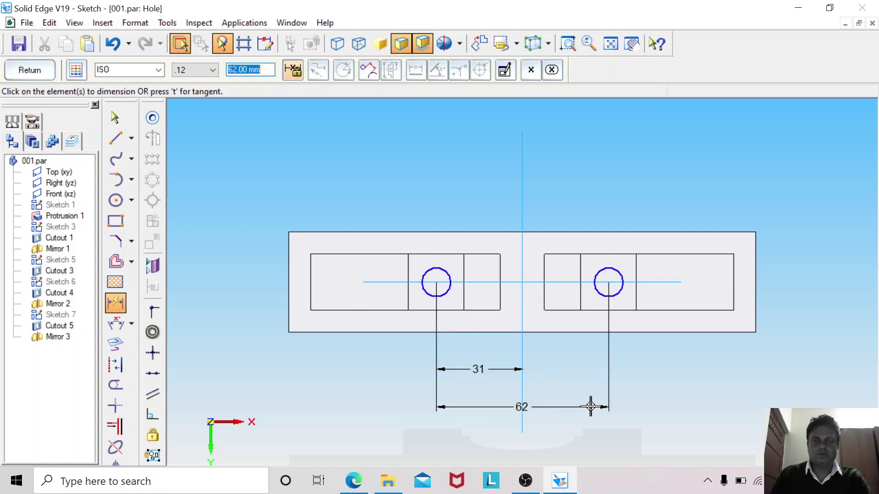
# Step: Check the hole positions against the part drawing PDF, then return to the hole sketch
pyautogui.click(354, 482)
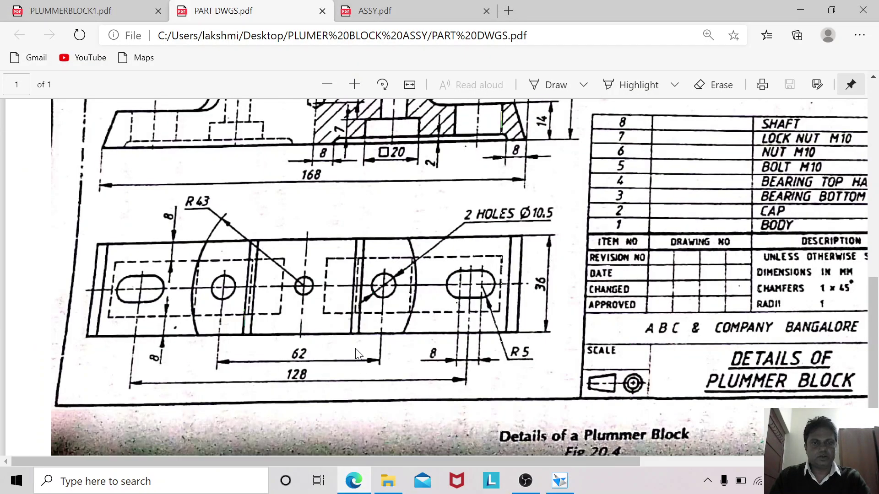
pyautogui.scroll(-1, 385, 288)
pyautogui.scroll(4, 382, 311)
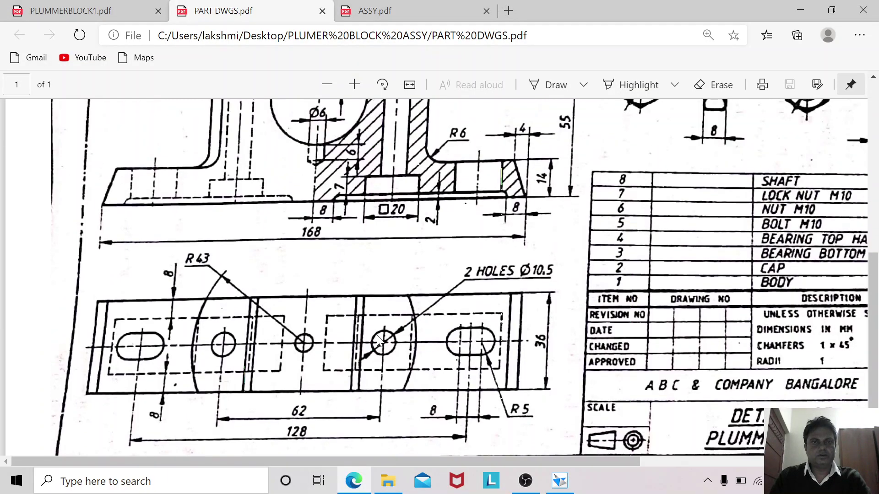
pyautogui.scroll(-2, 379, 336)
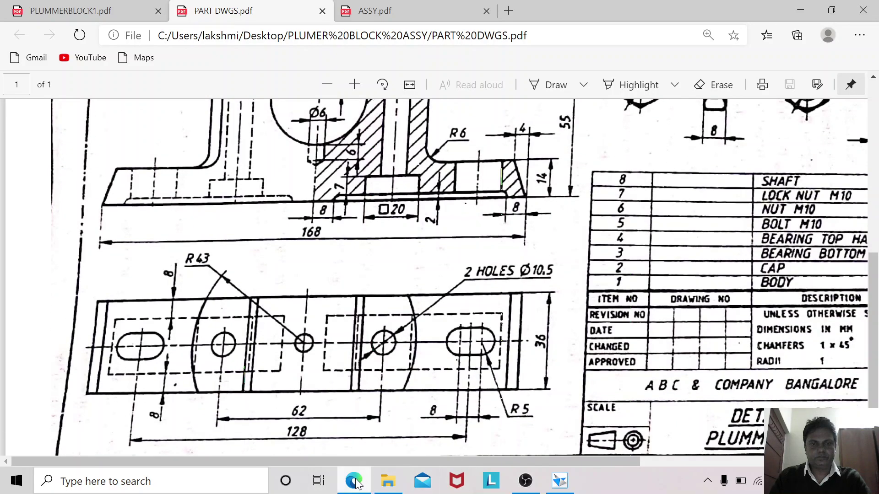
pyautogui.hotkey('alt', 'Tab')
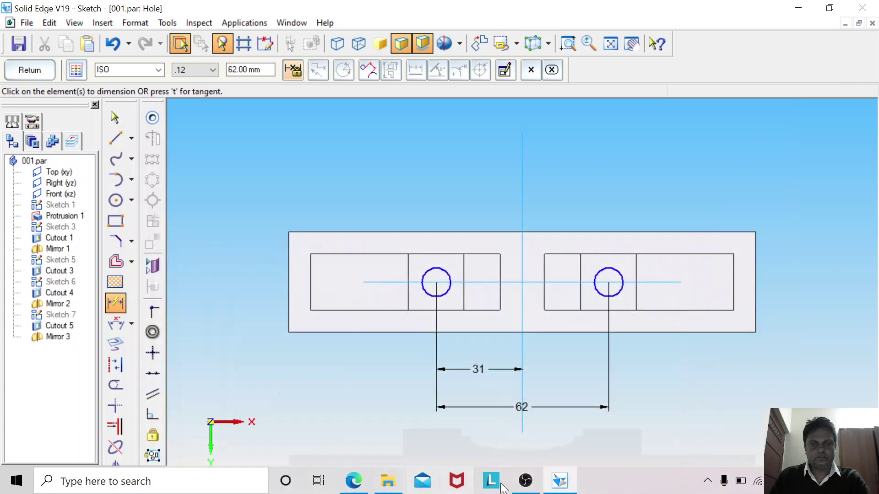
# Step: Finish the hole sketch to create Hole 1 and view it from the front in wireframe
pyautogui.click(30, 70)
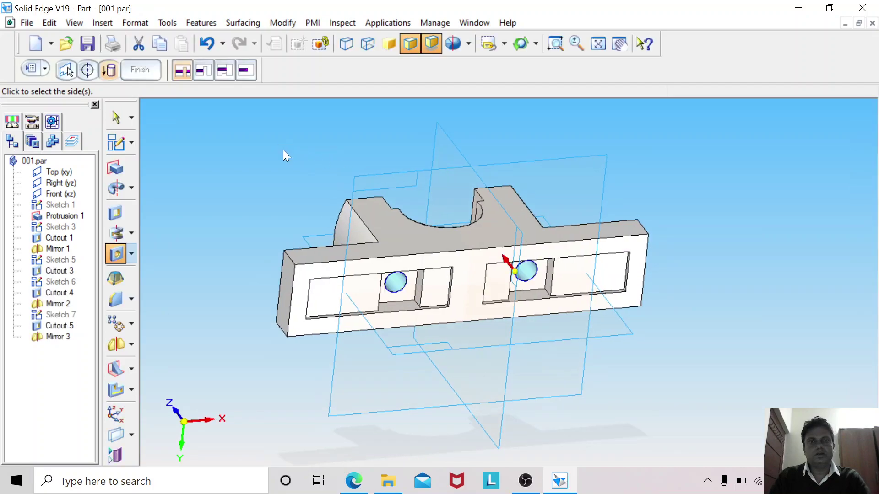
pyautogui.click(283, 150)
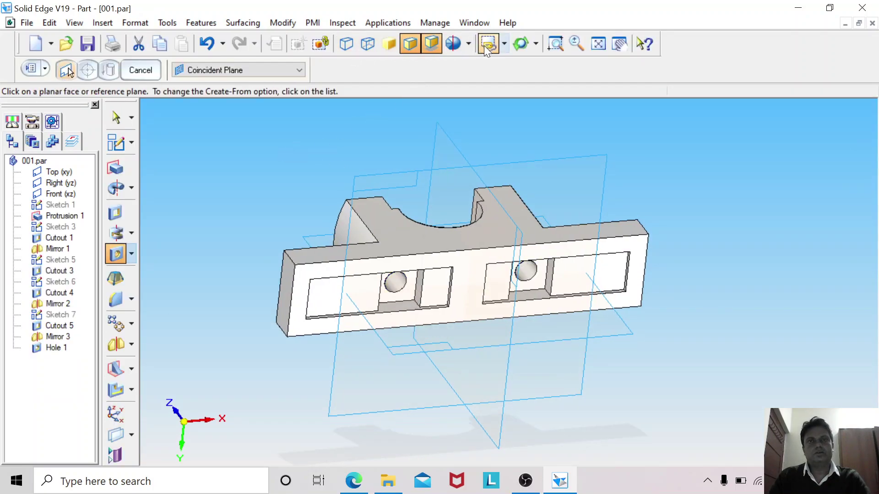
pyautogui.click(505, 44)
pyautogui.click(496, 80)
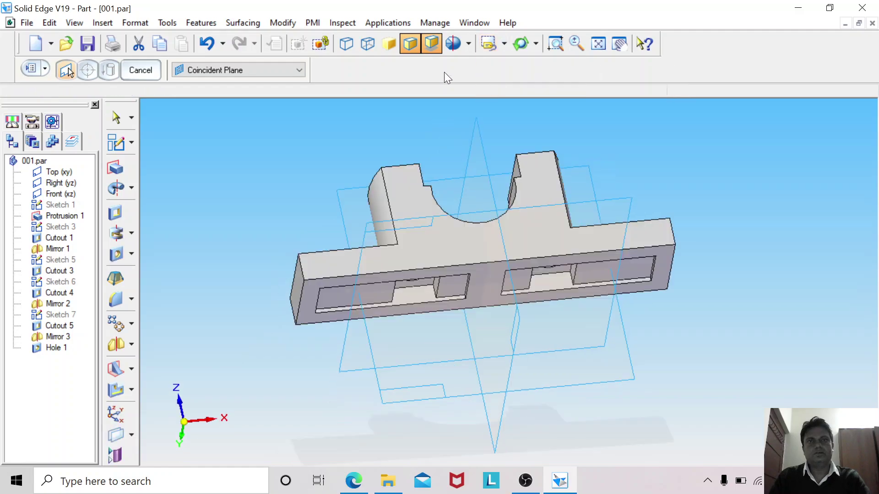
pyautogui.click(367, 43)
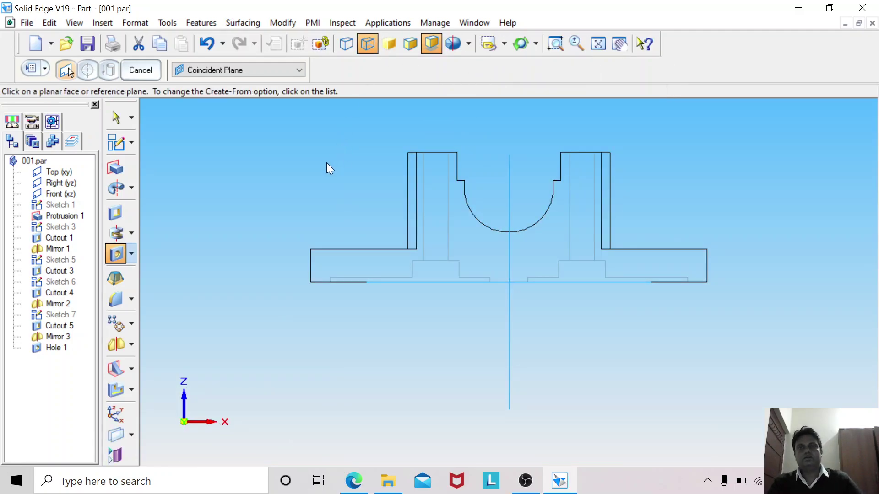
pyautogui.click(116, 117)
# Step: Inspect Cutout 5 and Hole 1 in the feature tree, then restore the shaded isometric view
pyautogui.click(59, 325)
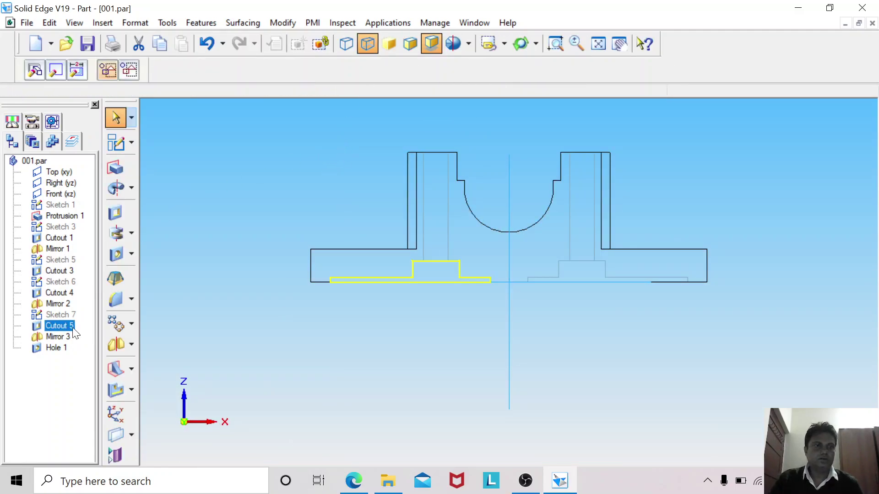
pyautogui.click(57, 347)
pyautogui.press('Escape')
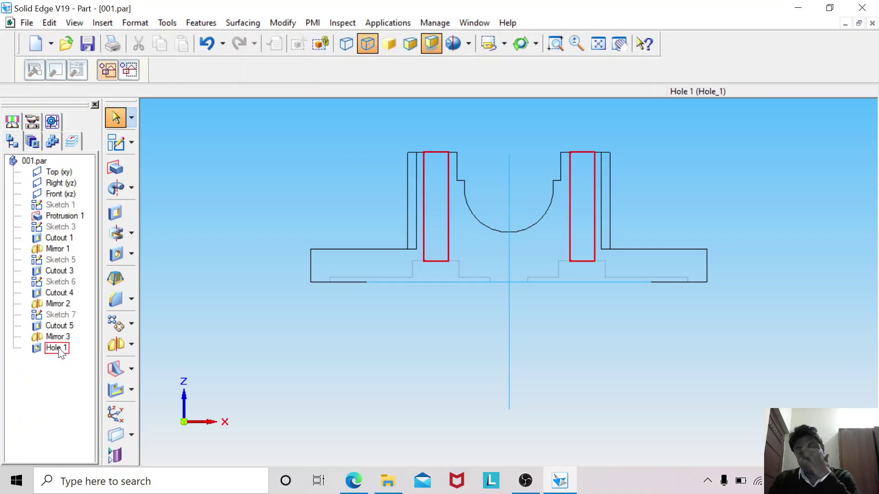
pyautogui.click(412, 48)
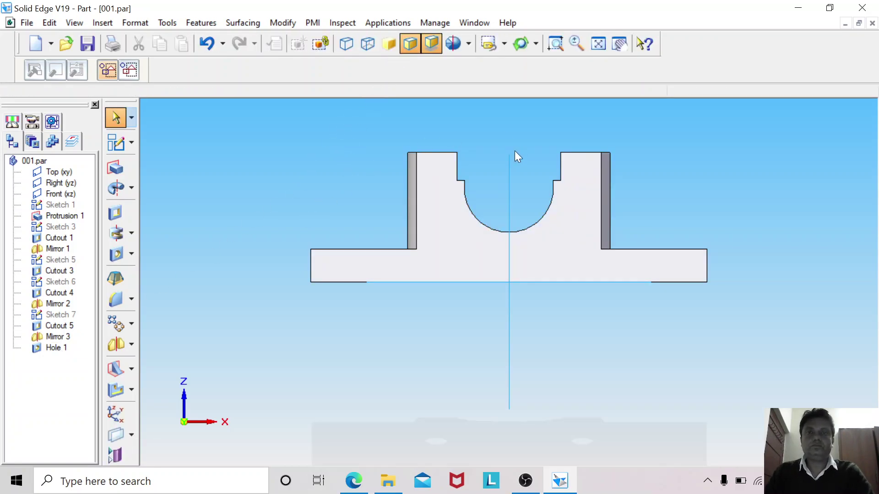
pyautogui.hotkey('ctrl', 'i')
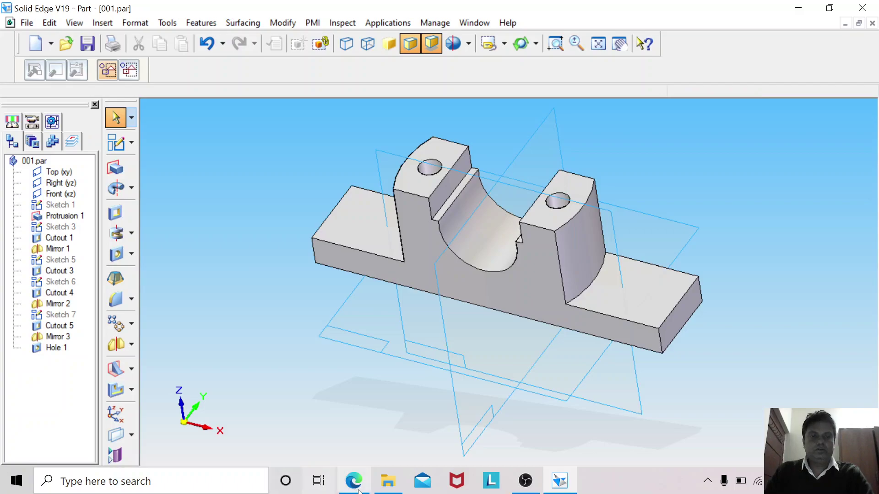
# Step: Scroll PART DWGS.pdf to the body's 168 and 55 mm views, then return to Solid Edge
pyautogui.click(358, 490)
pyautogui.scroll(3, 325, 331)
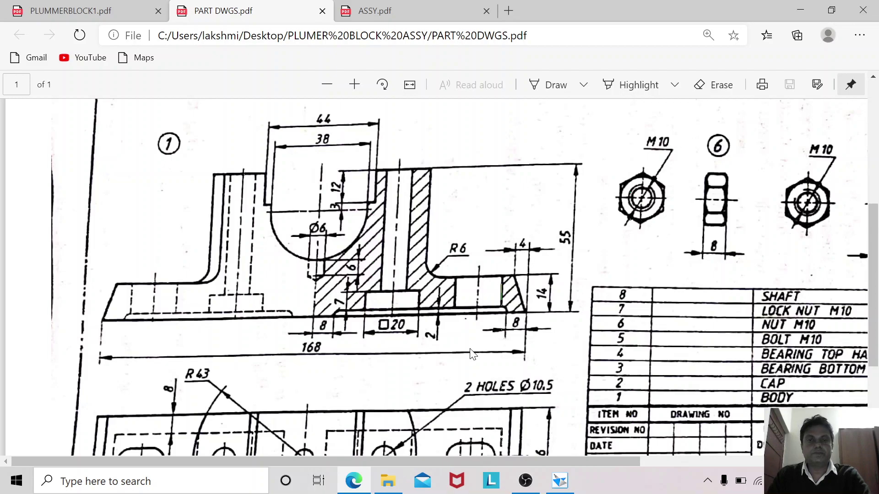
pyautogui.click(560, 481)
# Step: Start a new sketch on the Front plane and zoom in on the base's left end
pyautogui.click(116, 142)
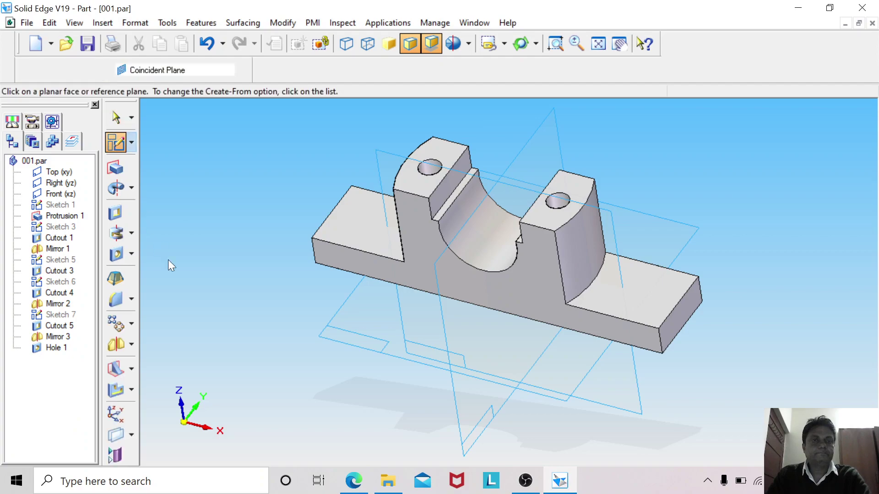
pyautogui.click(406, 334)
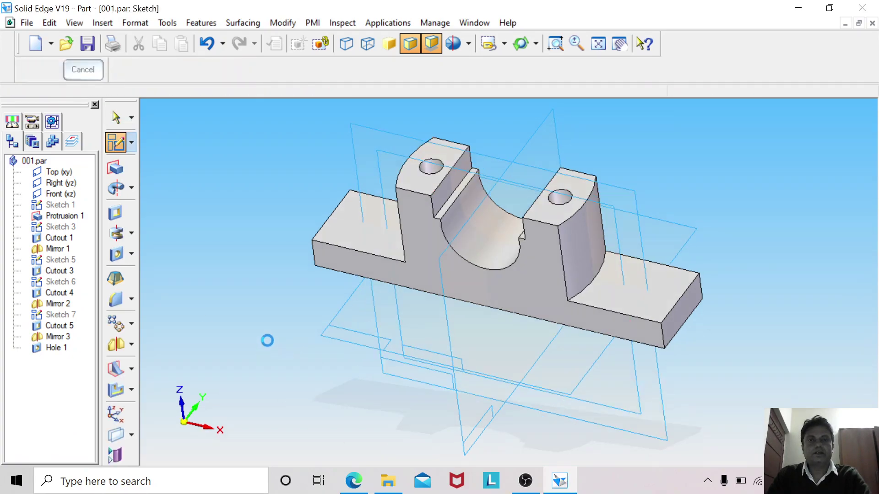
pyautogui.click(568, 44)
pyautogui.moveTo(308, 218); pyautogui.dragTo(478, 317)
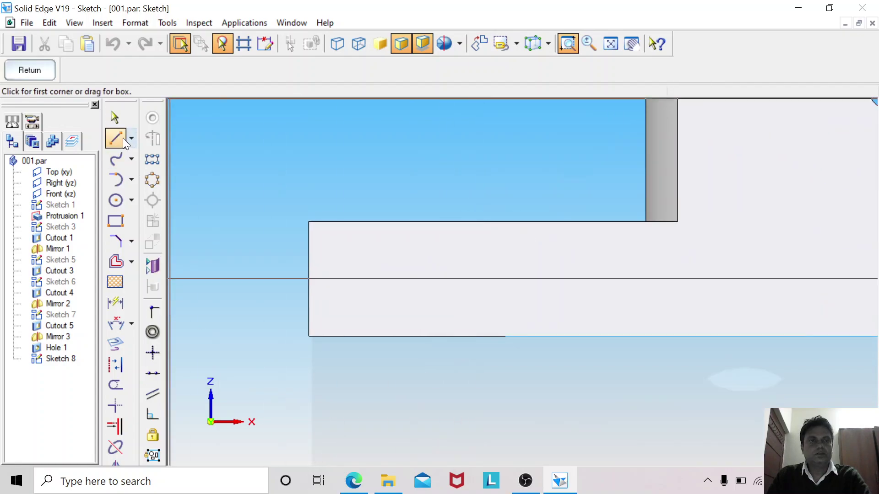
# Step: Include the base's left edge and offset it 4 mm inward
pyautogui.click(116, 345)
pyautogui.click(309, 276)
pyautogui.click(116, 264)
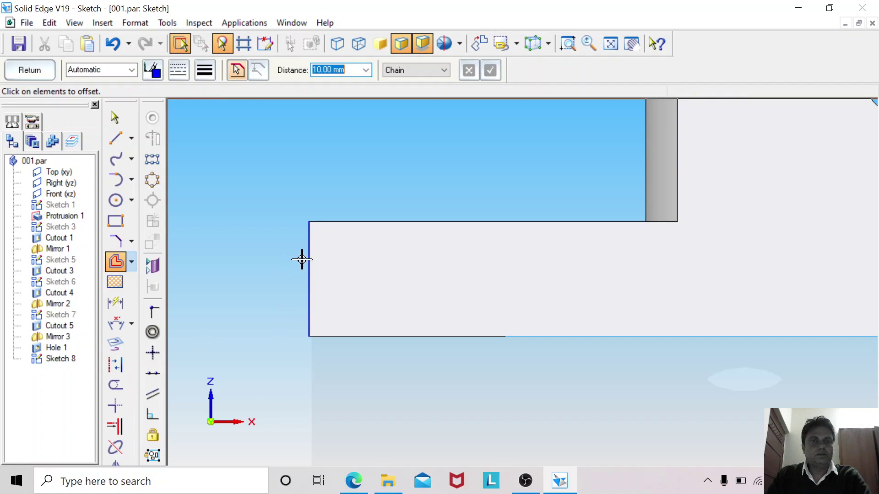
pyautogui.write('4')
pyautogui.press('Return')
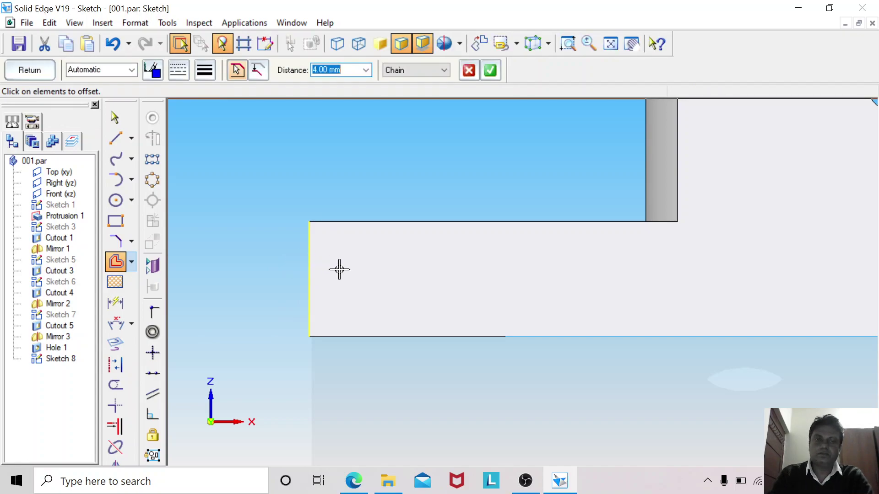
pyautogui.click(338, 269)
pyautogui.click(338, 272)
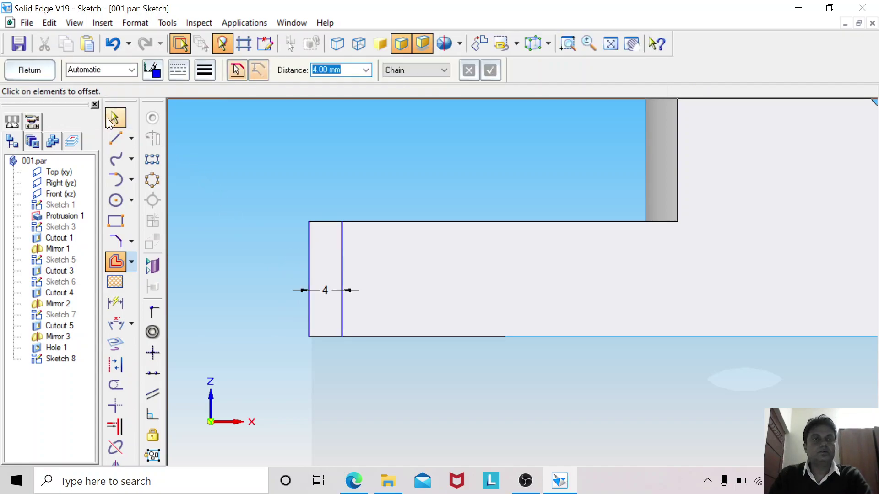
# Step: Draw the sloped line from the lower-left corner to the top edge and delete both vertical helper lines
pyautogui.click(115, 136)
pyautogui.click(310, 336)
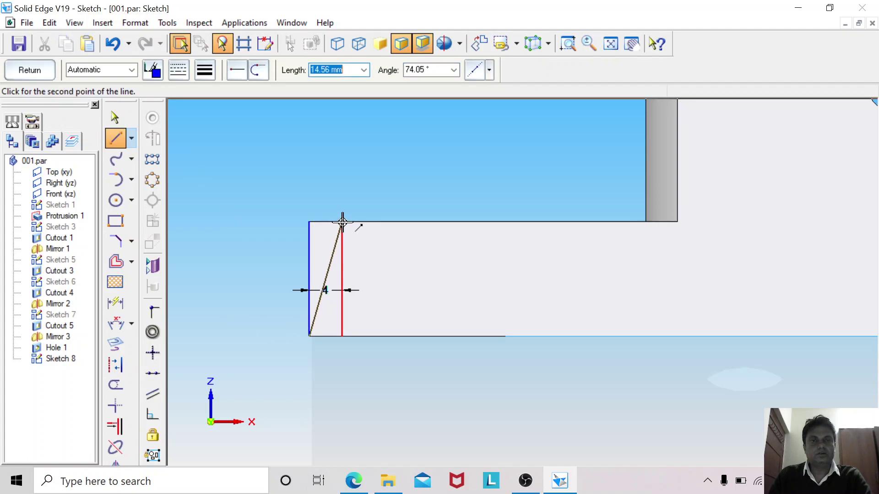
pyautogui.click(342, 222)
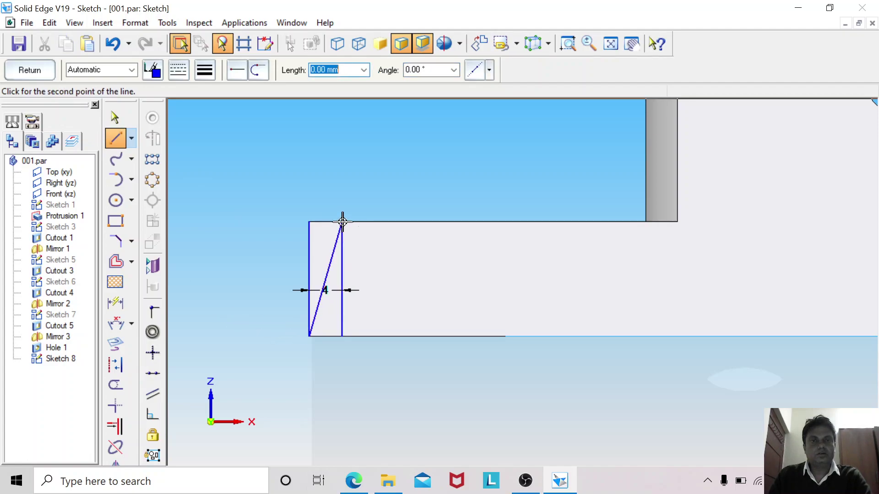
pyautogui.click(115, 118)
pyautogui.rightClick(309, 232)
pyautogui.click(317, 243)
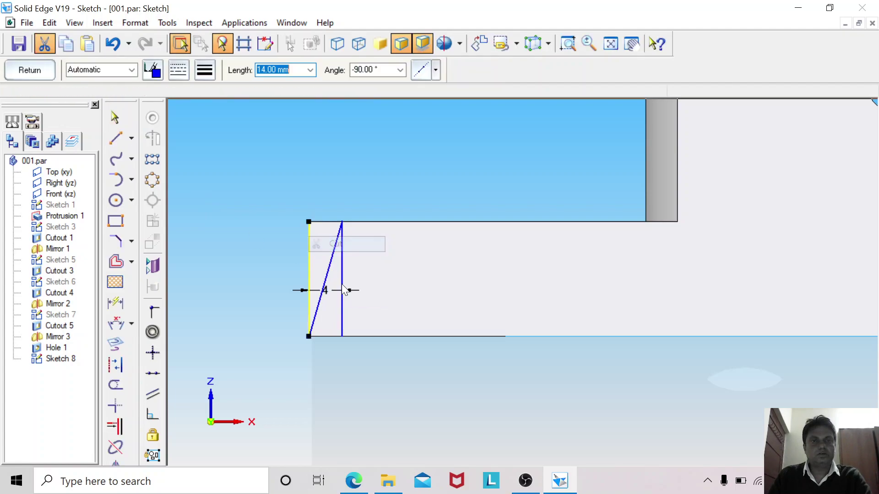
pyautogui.rightClick(341, 265)
pyautogui.click(361, 274)
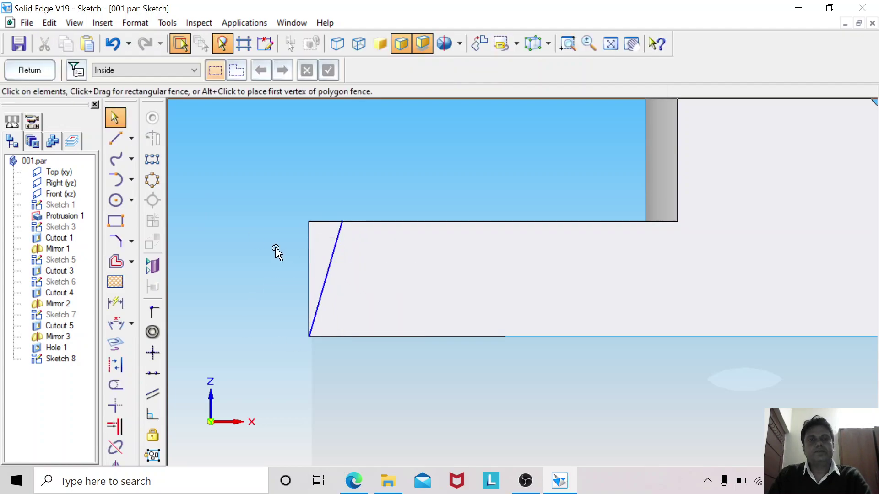
# Step: Cut the taper off the base's left end from the sloped line with a symmetric 36 mm extent
pyautogui.click(40, 73)
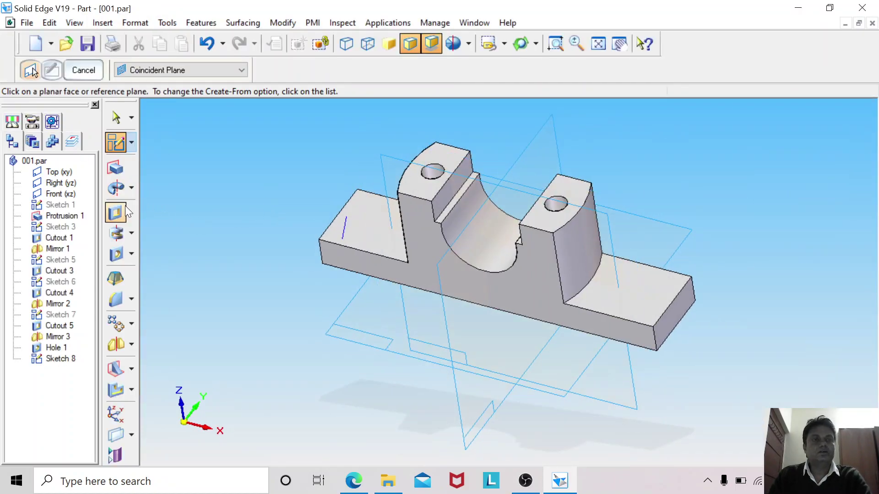
pyautogui.click(345, 234)
pyautogui.rightClick(287, 201)
pyautogui.click(283, 192)
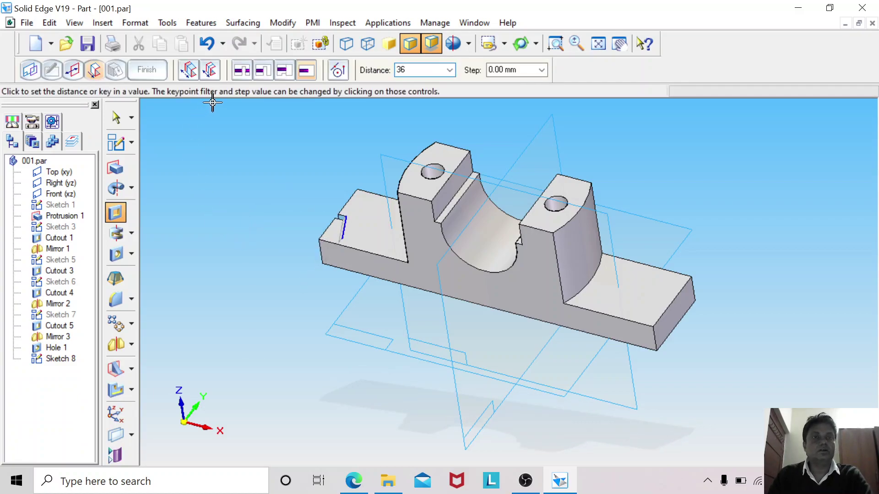
pyautogui.click(210, 70)
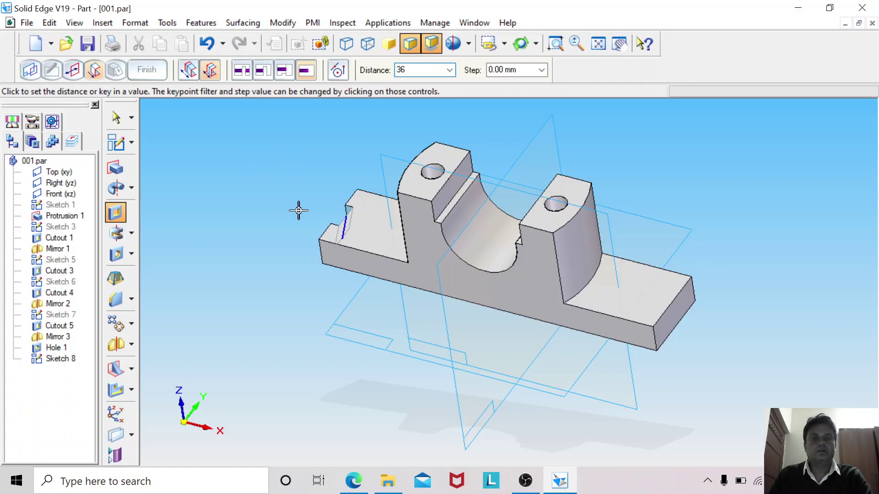
pyautogui.moveTo(283, 256); pyautogui.dragTo(379, 289, button='middle')
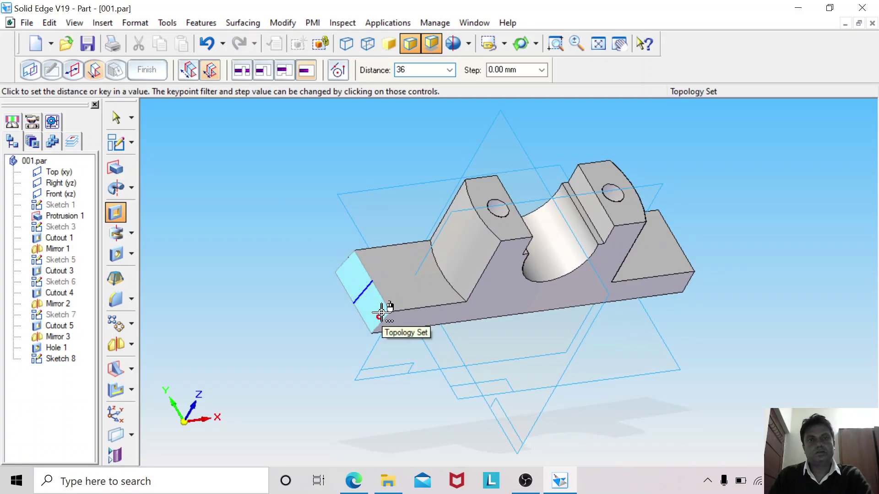
pyautogui.click(380, 313)
pyautogui.click(147, 69)
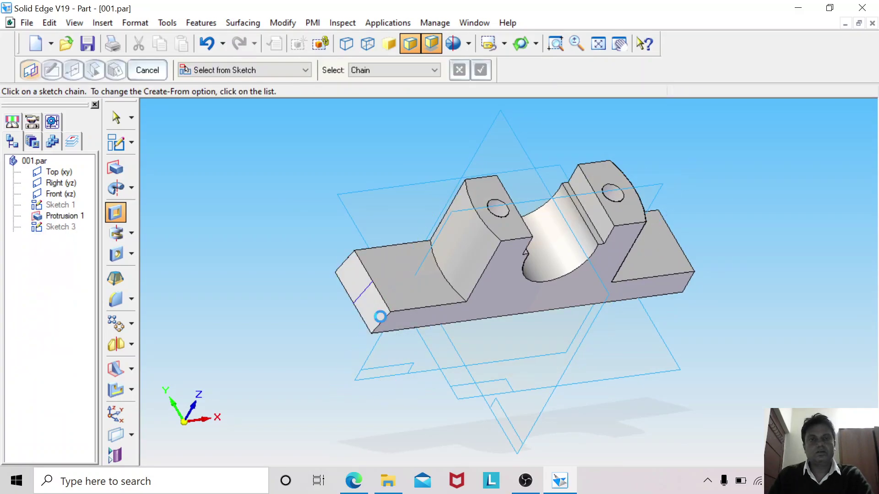
pyautogui.click(116, 118)
# Step: Turn the part to a tilted 3-D view, hide Sketch 8, and select Cutout 7
pyautogui.hotkey('ctrl', 'f')
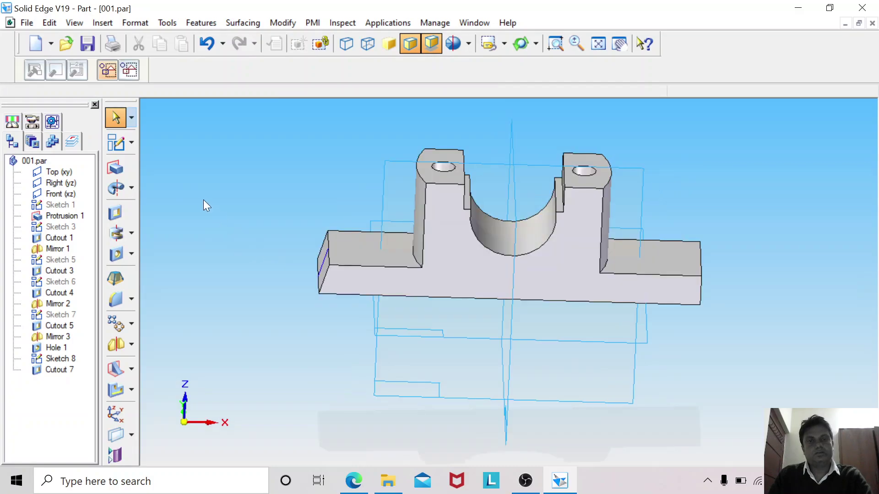
pyautogui.moveTo(219, 184); pyautogui.dragTo(232, 197, button='middle')
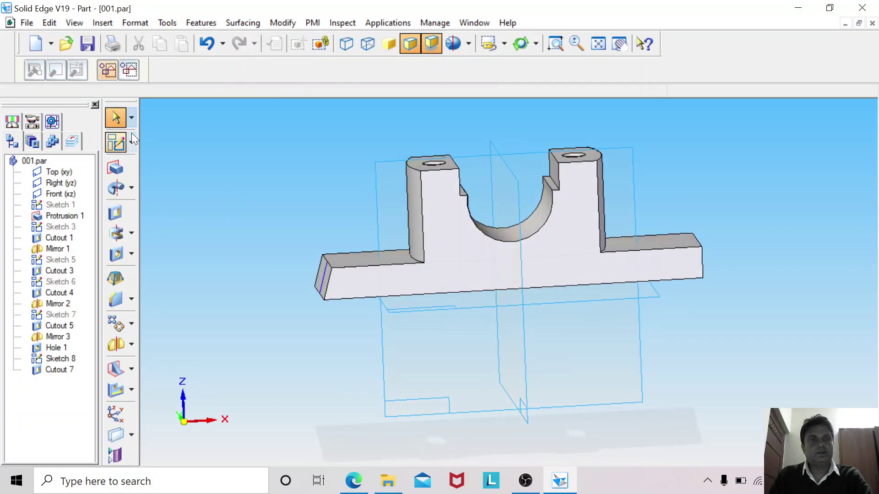
pyautogui.rightClick(326, 271)
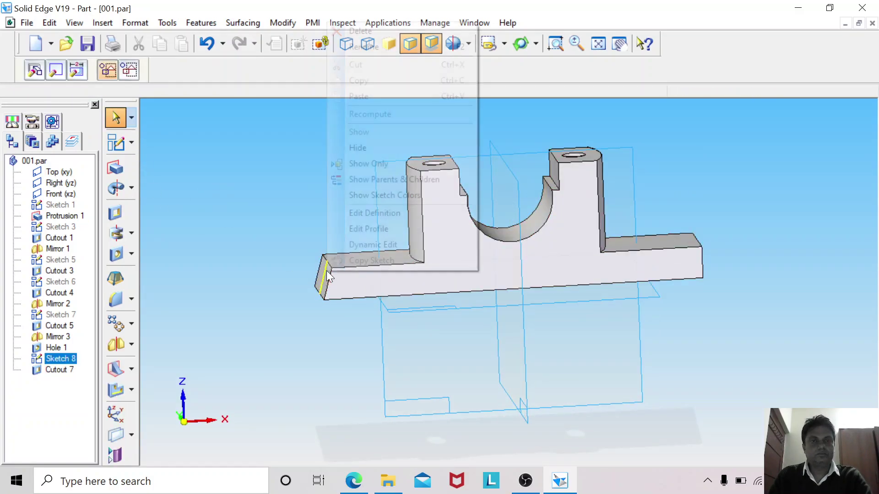
pyautogui.click(362, 148)
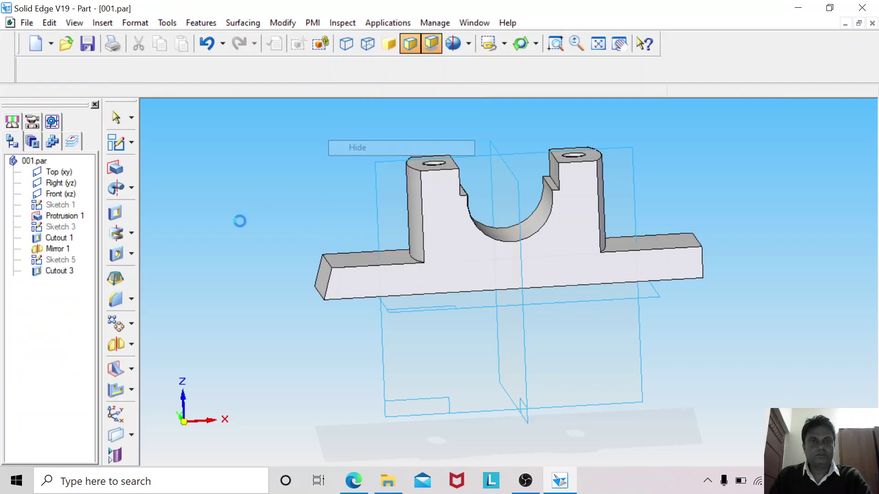
pyautogui.click(62, 369)
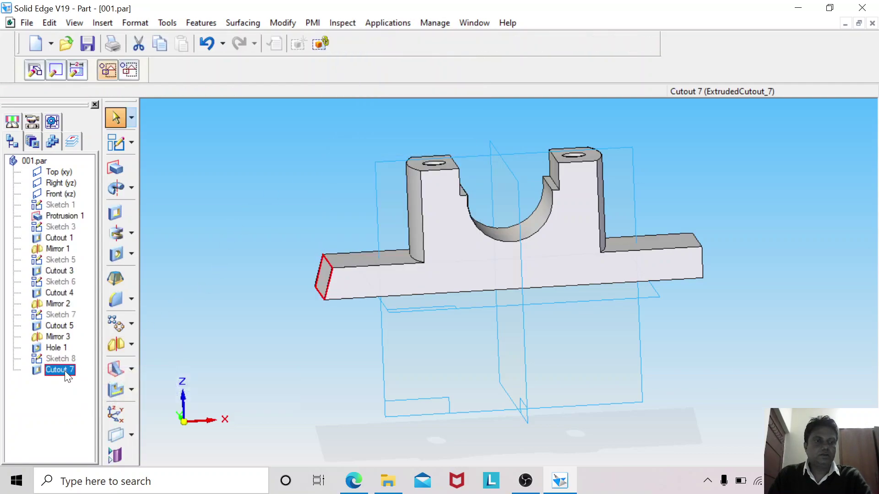
# Step: Mirror Cutout 7 about the Right (yz) plane using Smart, then view the part from the front
pyautogui.click(123, 341)
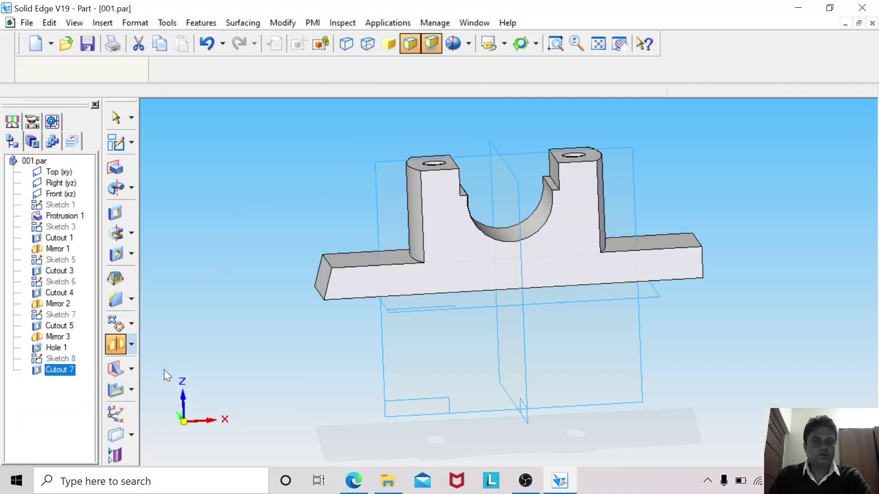
pyautogui.click(528, 419)
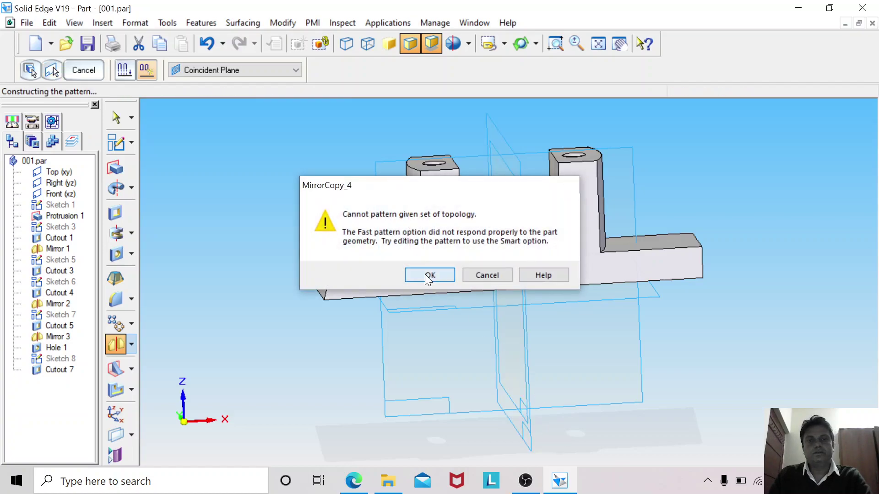
pyautogui.click(424, 274)
pyautogui.click(122, 71)
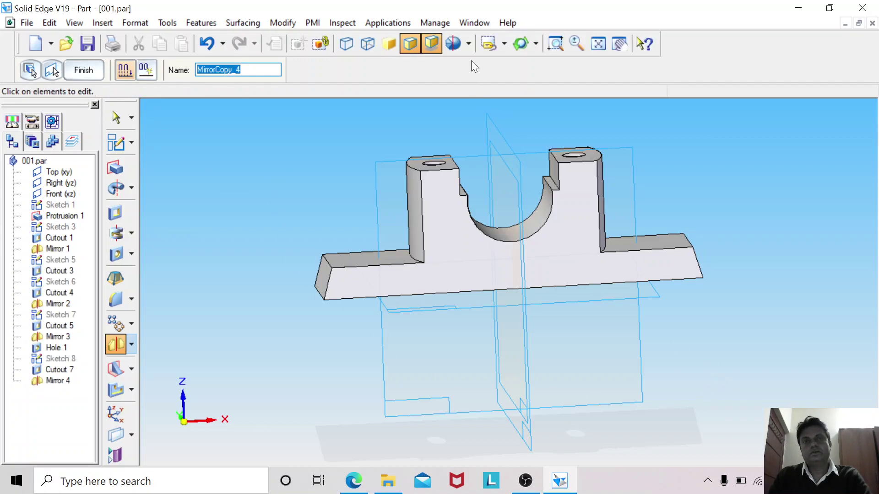
pyautogui.click(498, 43)
pyautogui.click(496, 81)
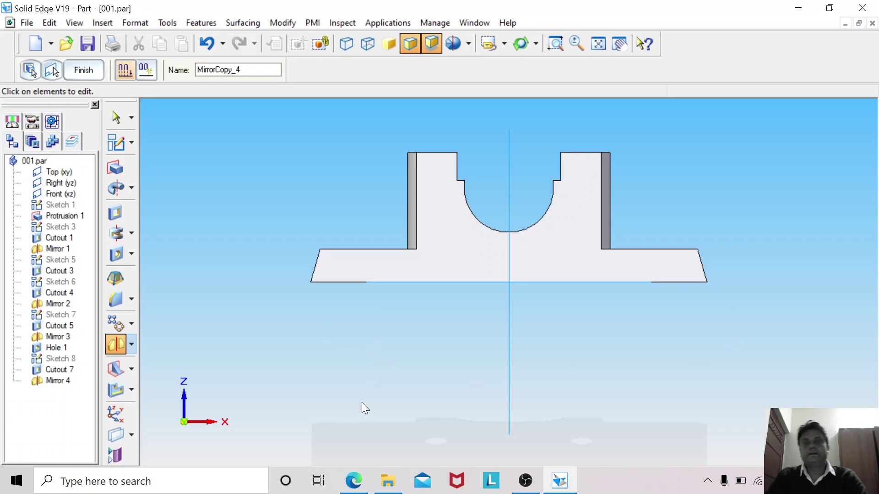
pyautogui.click(353, 481)
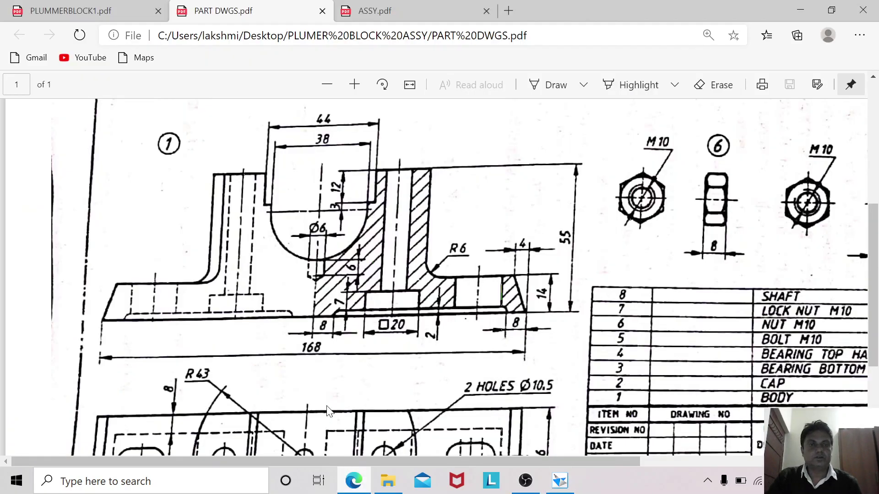
pyautogui.scroll(-4, 330, 358)
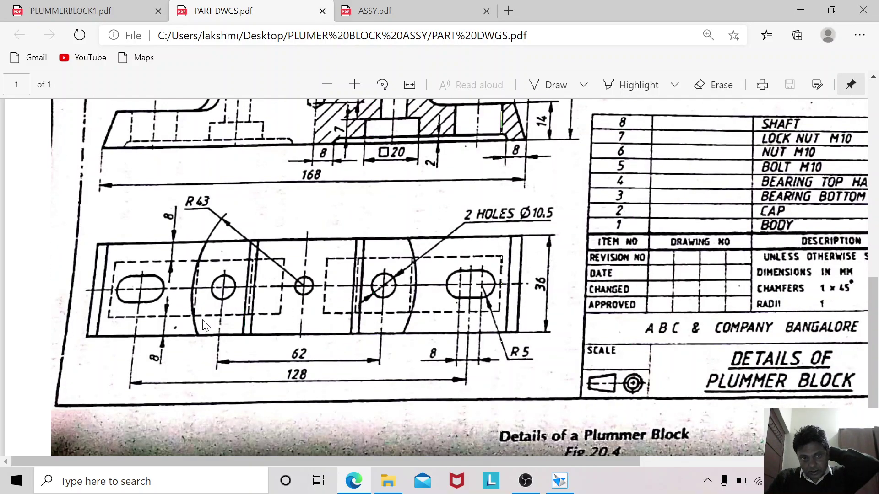
pyautogui.scroll(1, 389, 392)
pyautogui.scroll(-1, 348, 391)
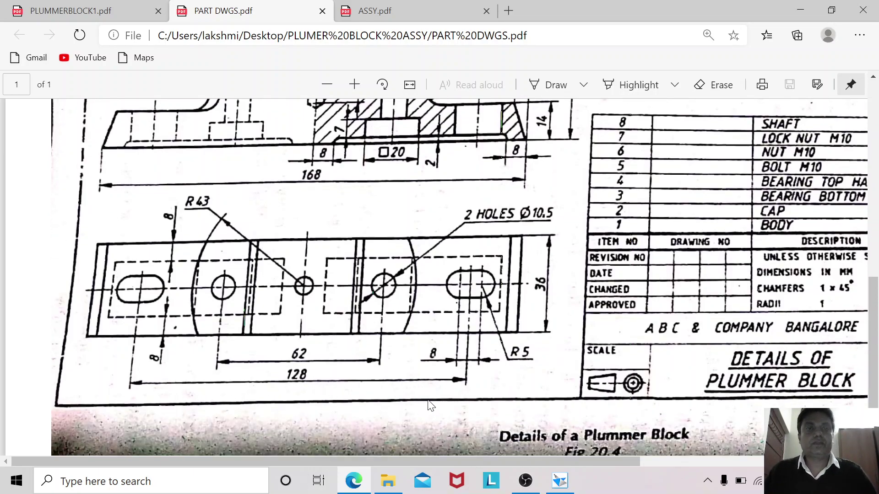
pyautogui.scroll(1, 430, 405)
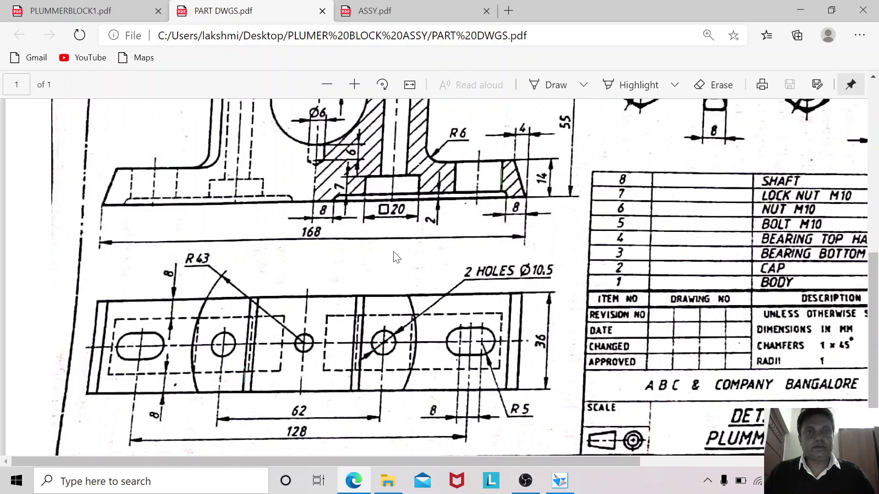
pyautogui.scroll(-1, 408, 294)
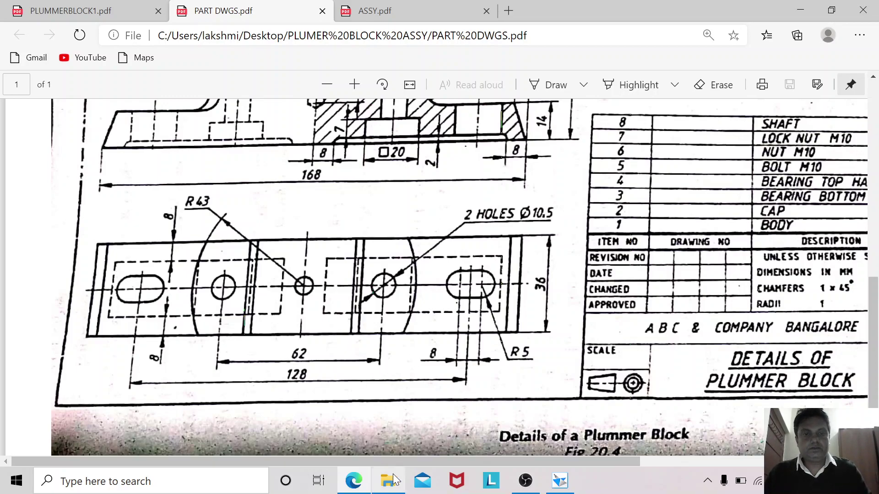
pyautogui.click(567, 484)
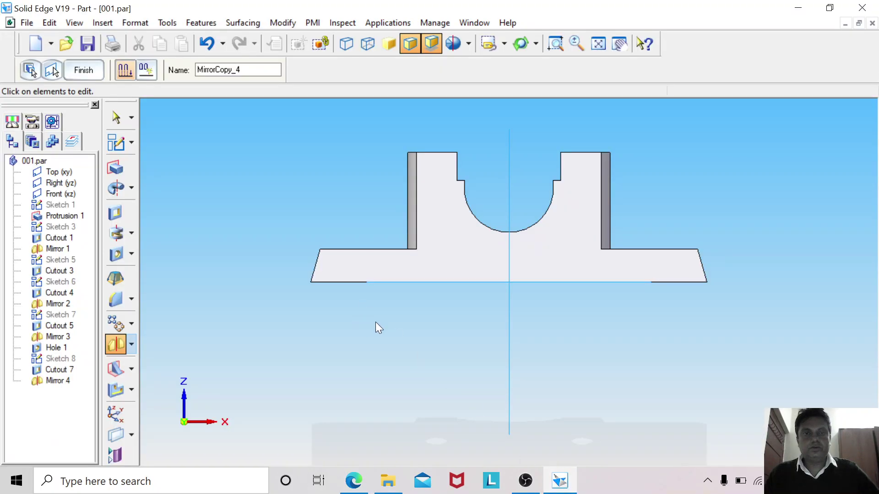
# Step: Start a new sketch on the base's underside and fit the whole part in view
pyautogui.hotkey('ctrl', 'i')
pyautogui.click(116, 143)
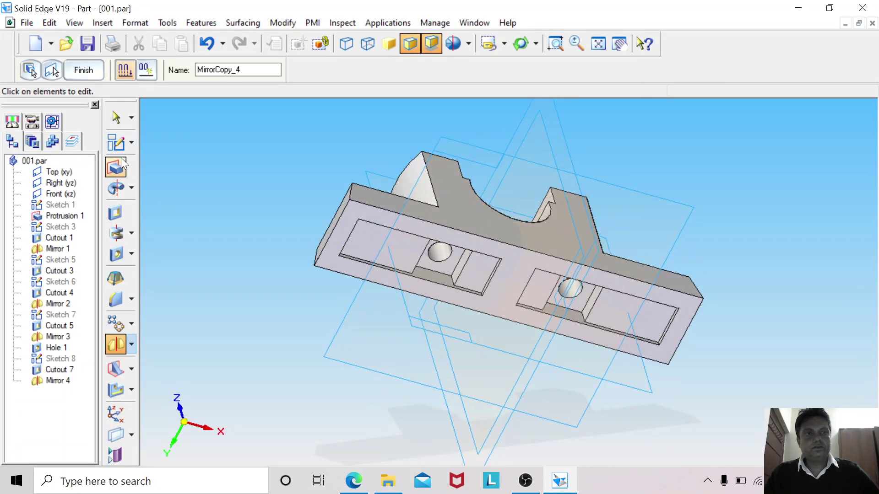
pyautogui.click(370, 246)
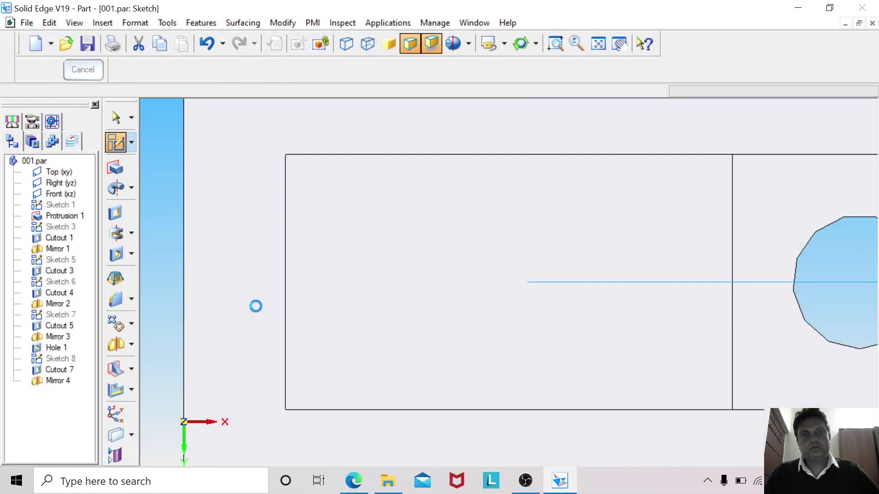
pyautogui.click(611, 44)
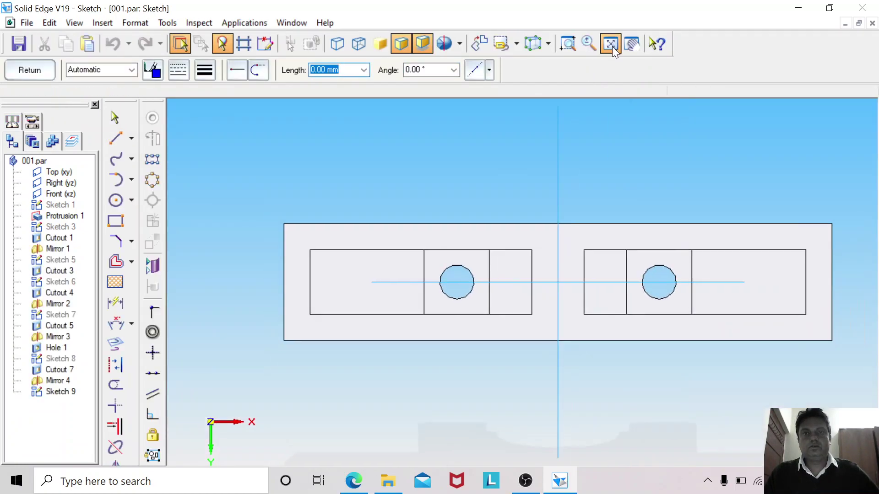
# Step: Include the vertical centre line and offset it 64 mm (128/2) to the left
pyautogui.click(115, 343)
pyautogui.click(522, 364)
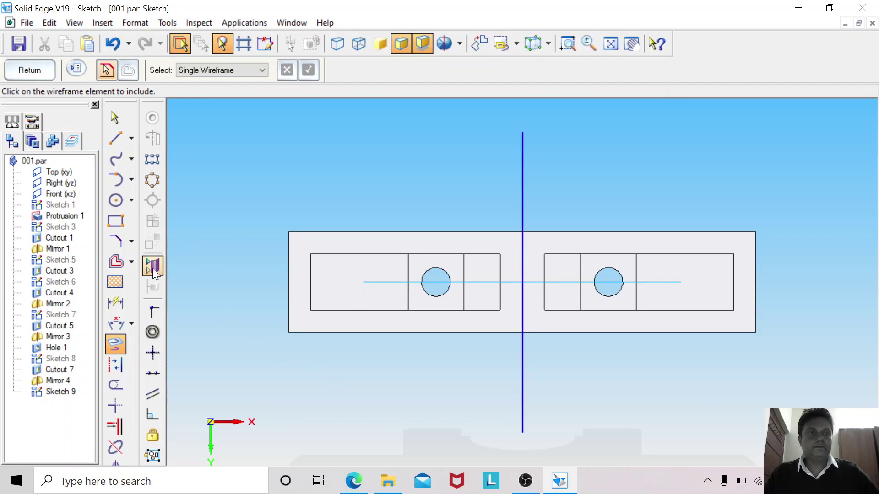
pyautogui.click(116, 262)
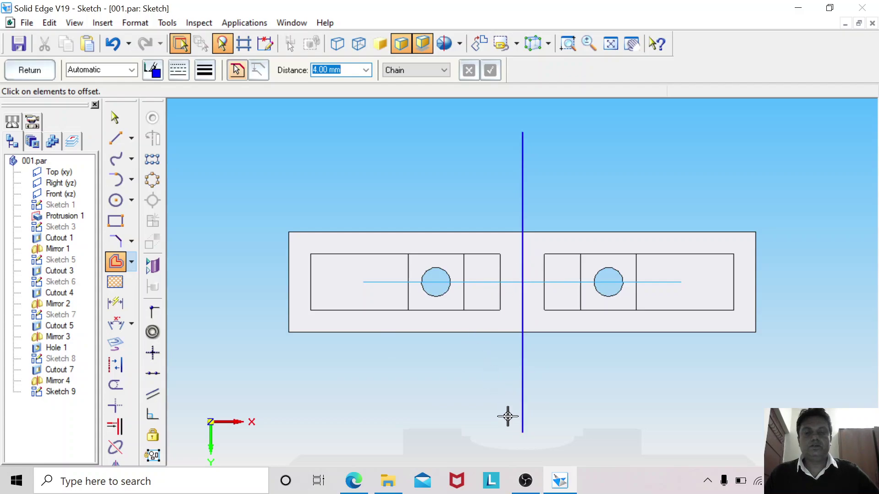
pyautogui.click(521, 363)
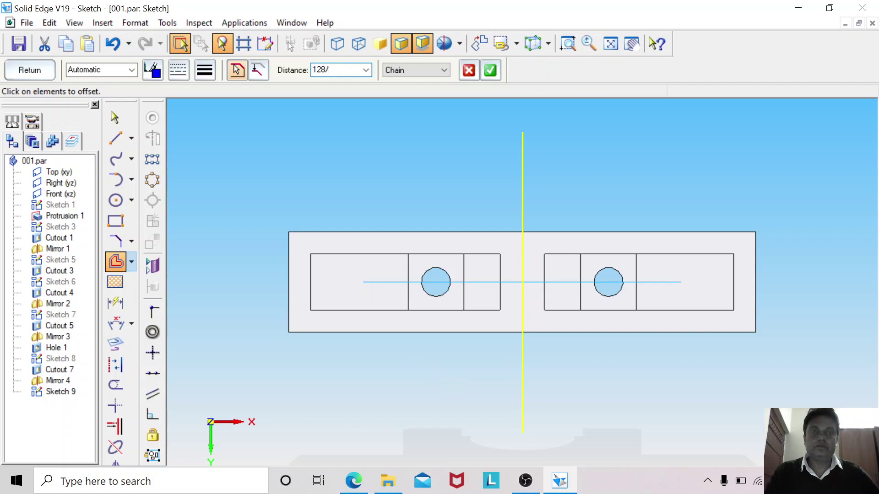
pyautogui.press('Return')
pyautogui.click(416, 368)
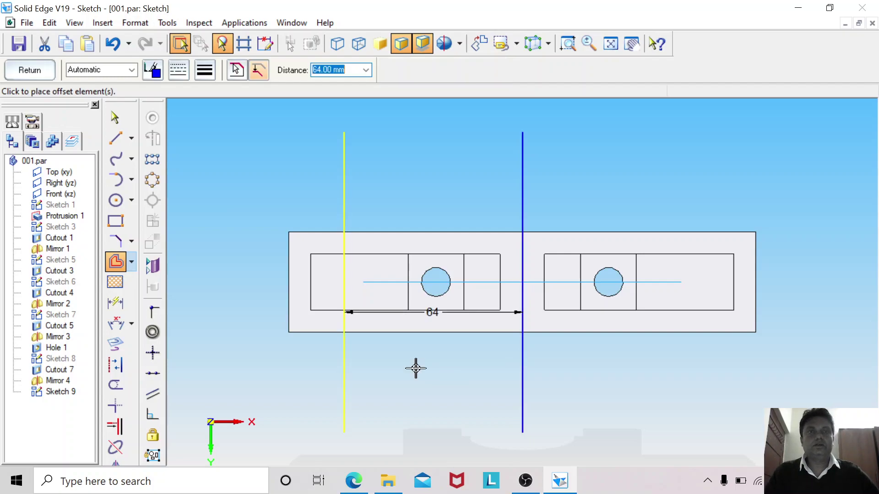
# Step: Move the 64 dimension below the part, then include and extend the horizontal construction line
pyautogui.click(115, 118)
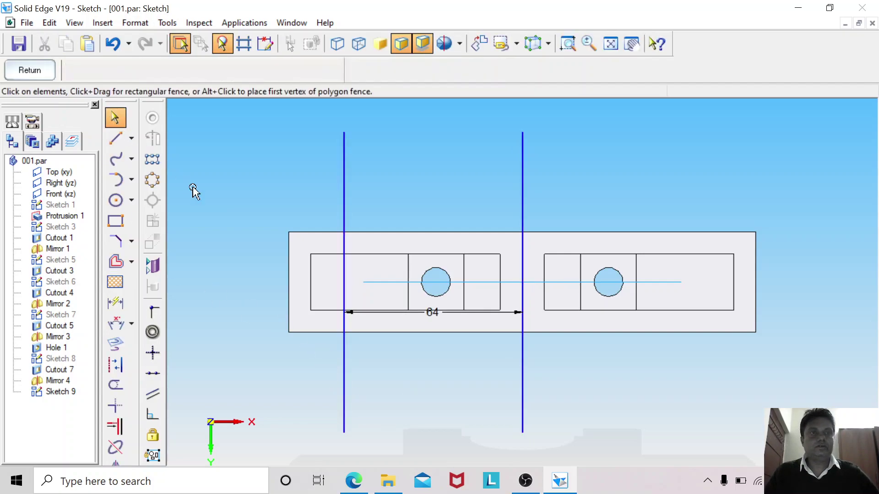
pyautogui.click(491, 314)
pyautogui.moveTo(482, 350); pyautogui.dragTo(478, 371)
pyautogui.click(413, 337)
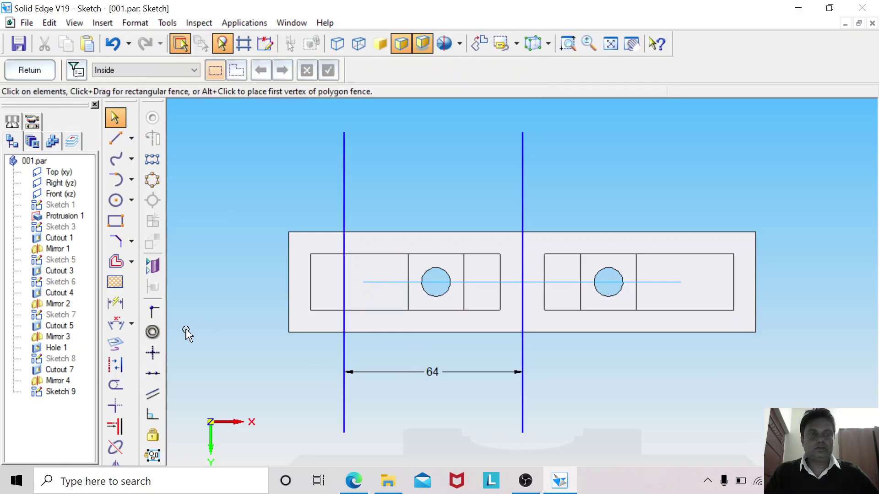
pyautogui.click(116, 344)
pyautogui.click(386, 282)
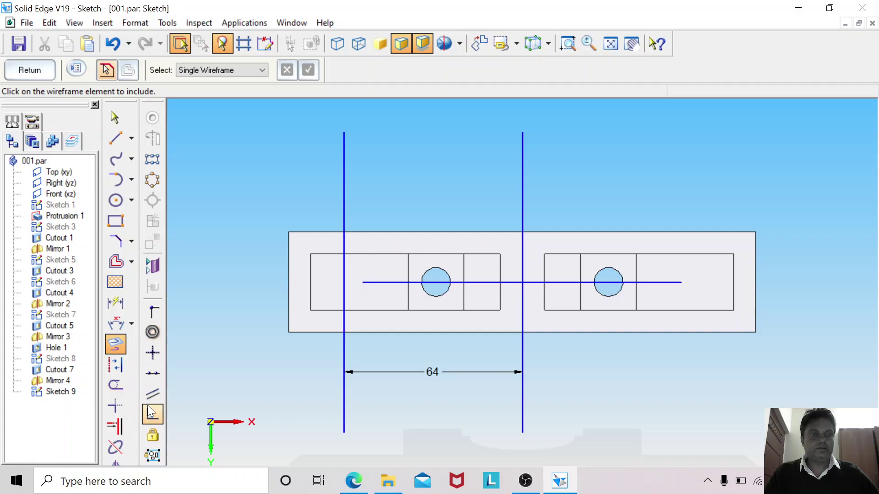
pyautogui.click(116, 426)
pyautogui.click(383, 283)
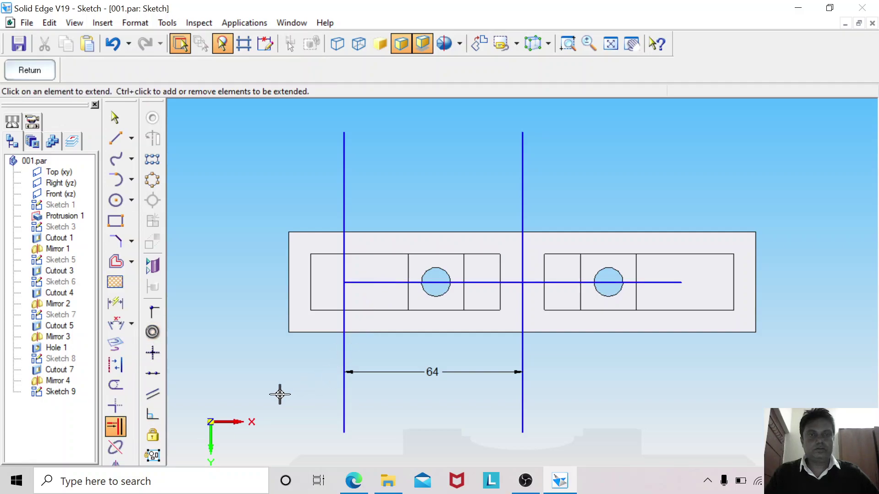
# Step: Offset the left vertical line 4 mm to each side
pyautogui.click(117, 261)
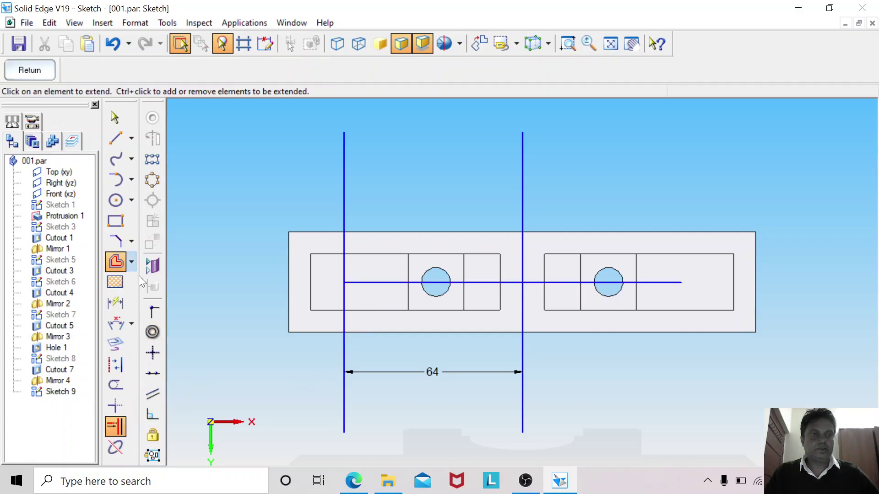
pyautogui.write('4')
pyautogui.press('Return')
pyautogui.click(382, 346)
pyautogui.click(382, 346)
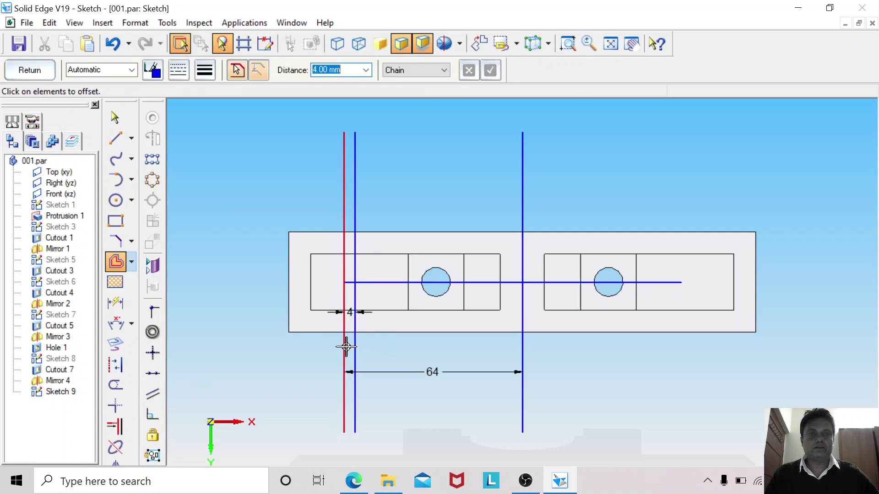
pyautogui.click(328, 348)
pyautogui.click(309, 351)
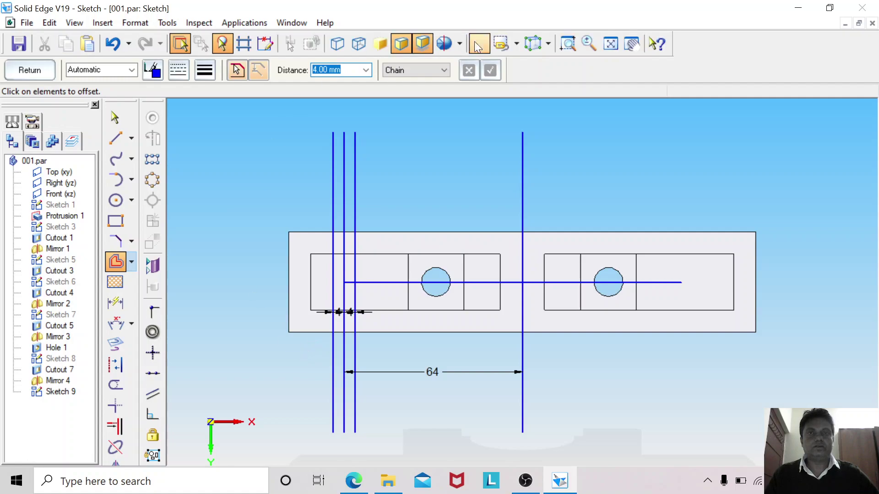
# Step: Zoom in on the left end and extend the horizontal line to the leftmost vertical
pyautogui.click(567, 43)
pyautogui.moveTo(292, 236); pyautogui.dragTo(407, 335)
pyautogui.click(116, 427)
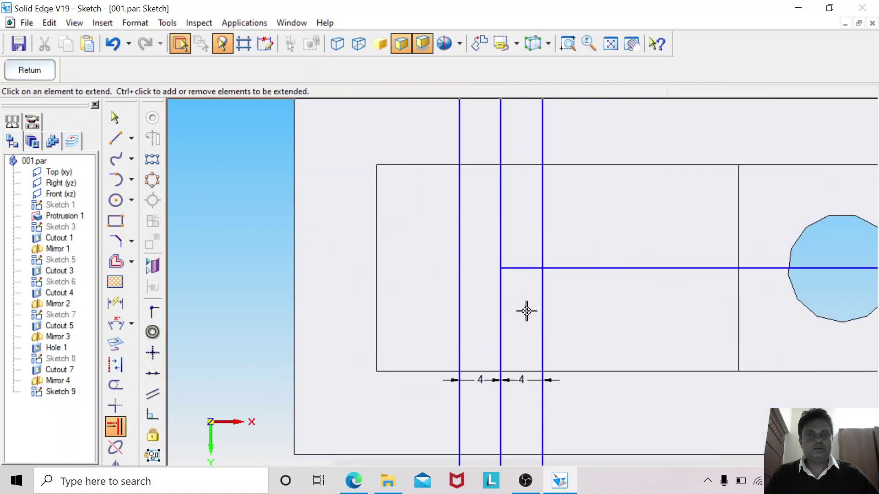
pyautogui.click(523, 268)
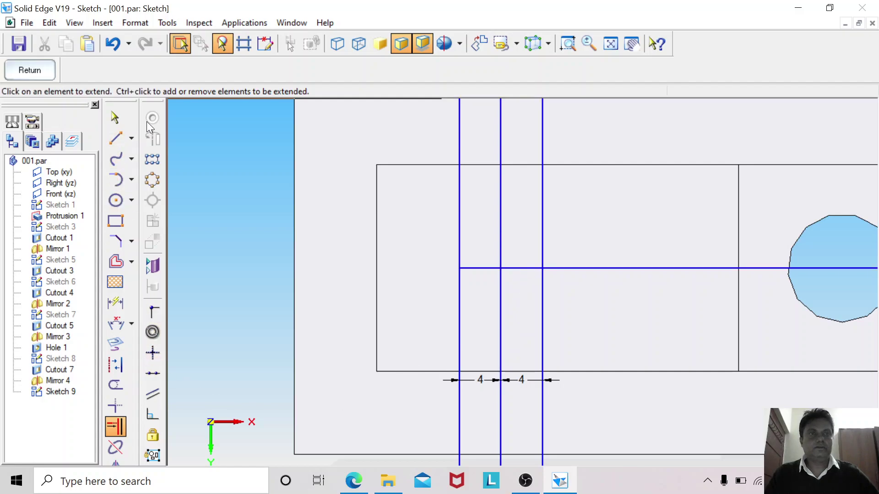
pyautogui.click(115, 118)
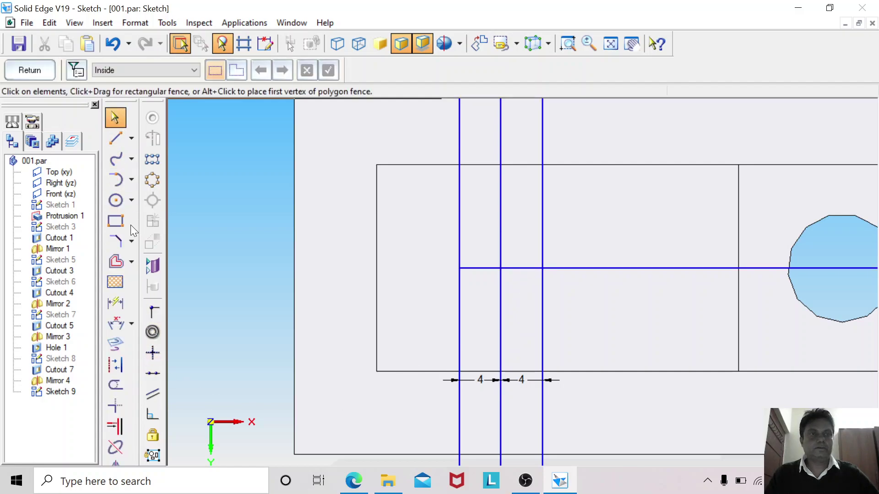
# Step: Offset the horizontal centreline 5 mm above and 5 mm below
pyautogui.click(116, 261)
pyautogui.click(479, 268)
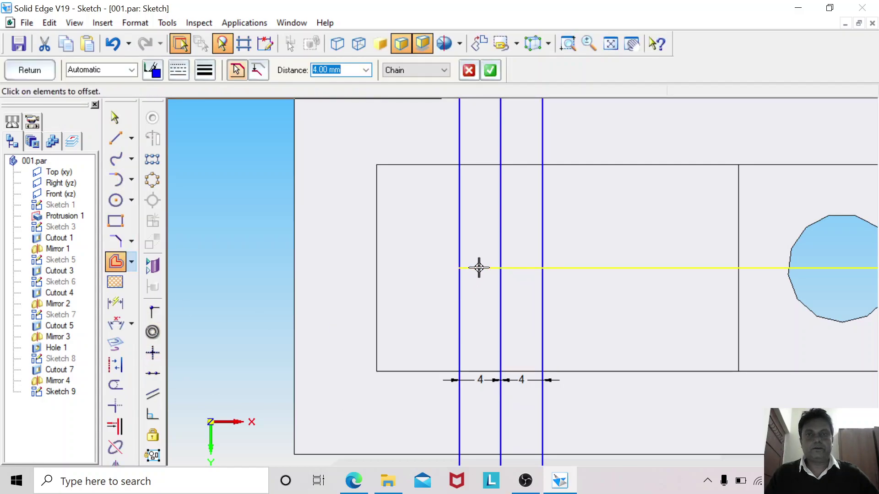
pyautogui.press('Return')
pyautogui.click(471, 229)
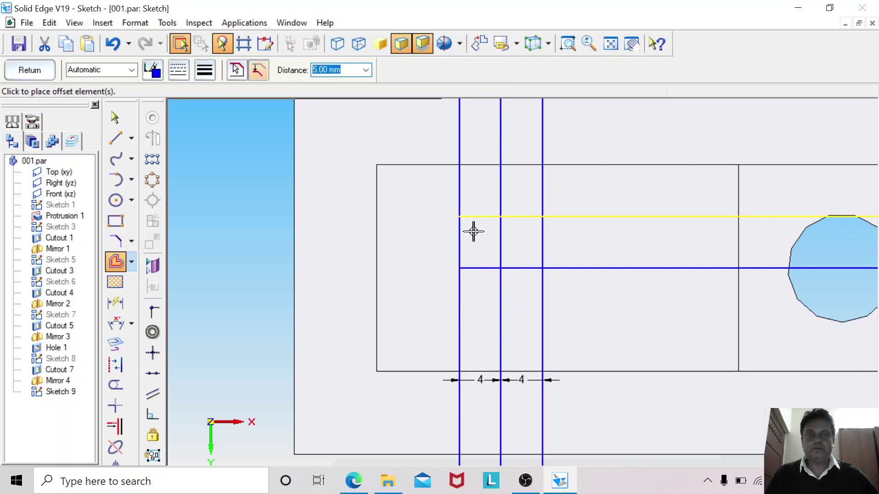
pyautogui.click(477, 268)
pyautogui.click(476, 288)
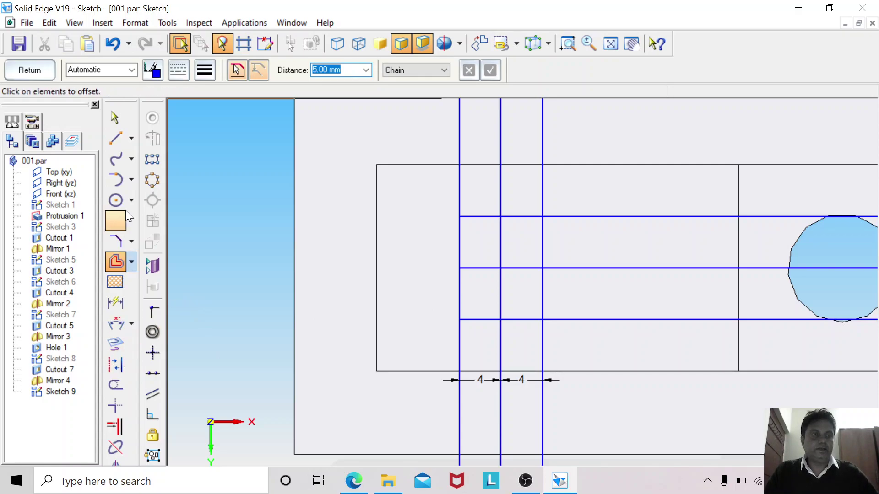
# Step: Draw a 10 mm circle centred on the leftmost line intersection
pyautogui.click(115, 200)
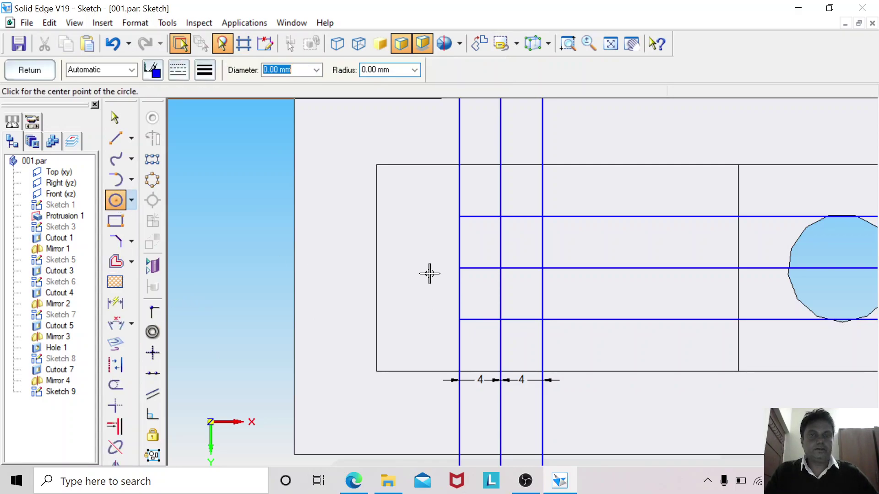
pyautogui.click(461, 269)
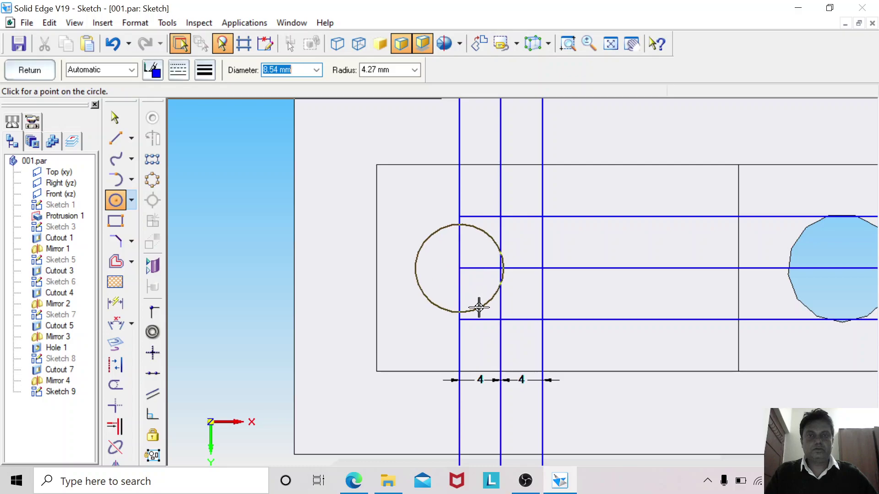
pyautogui.press('Return')
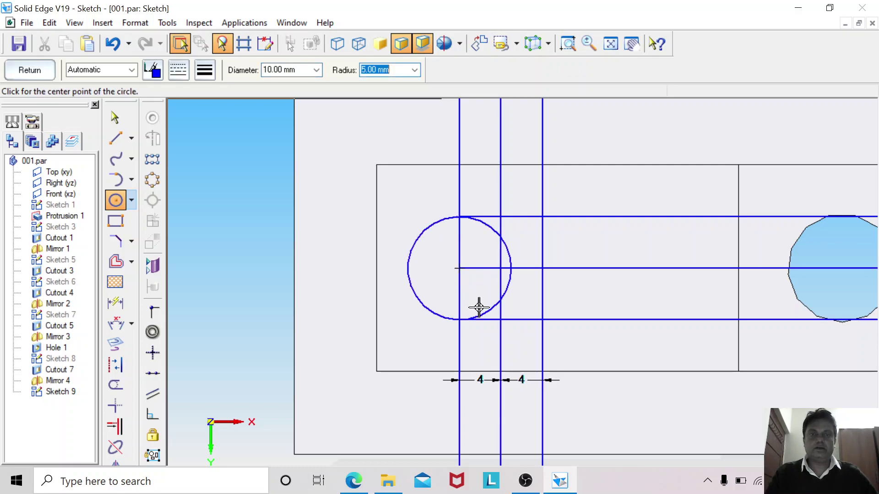
pyautogui.click(115, 118)
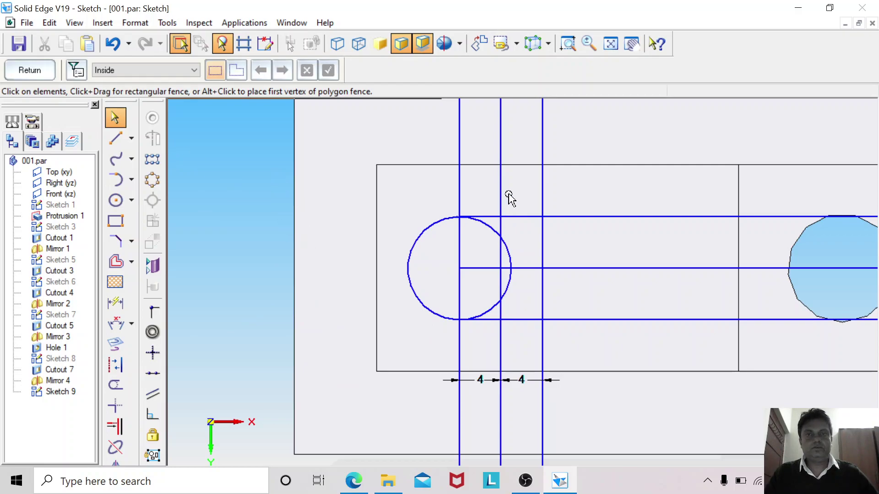
# Step: Trim the circle's right arcs and delete the leftover right arc, leaving the left slot end
pyautogui.click(115, 387)
pyautogui.click(481, 231)
pyautogui.click(483, 311)
pyautogui.click(115, 118)
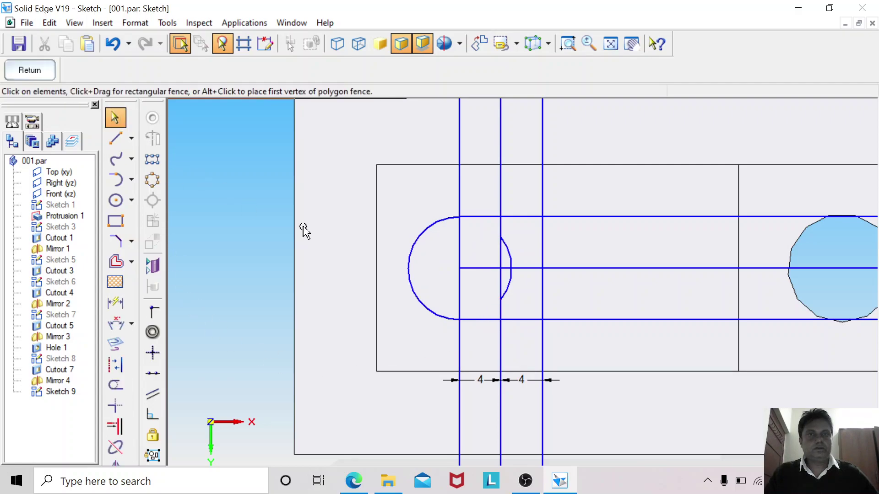
pyautogui.rightClick(508, 252)
pyautogui.click(523, 260)
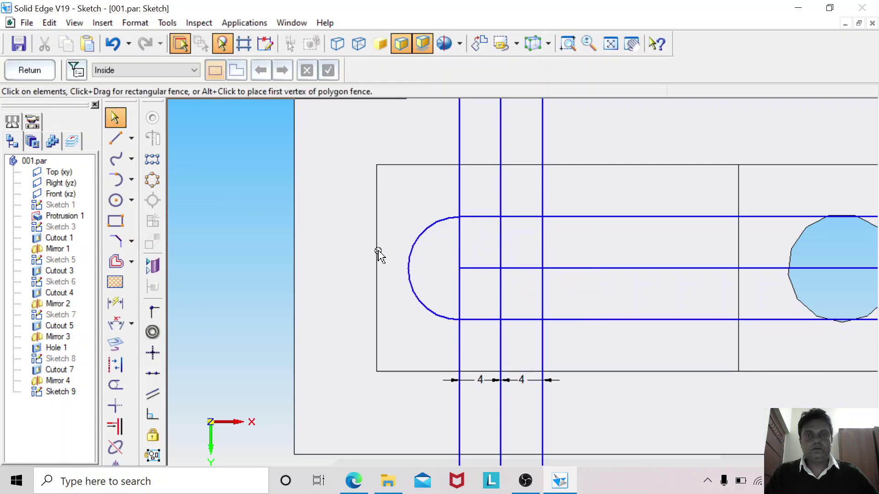
# Step: Mirror the left arc across the middle vertical line to form the slot's other end
pyautogui.click(116, 462)
pyautogui.click(414, 259)
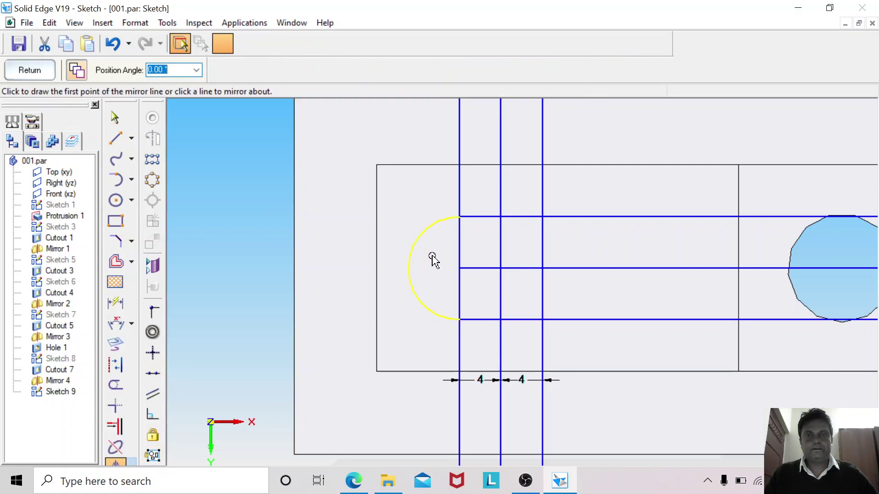
pyautogui.click(502, 238)
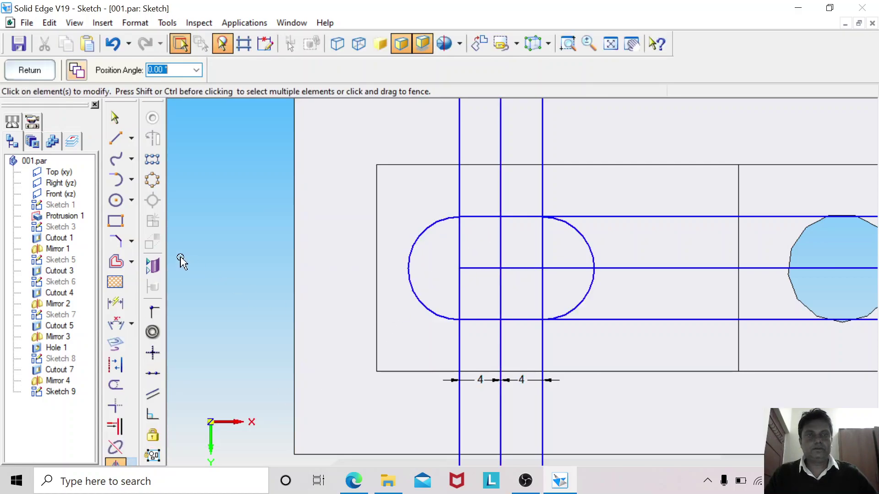
# Step: Delete the middle, right and left vertical helper lines and the horizontal centreline
pyautogui.click(115, 118)
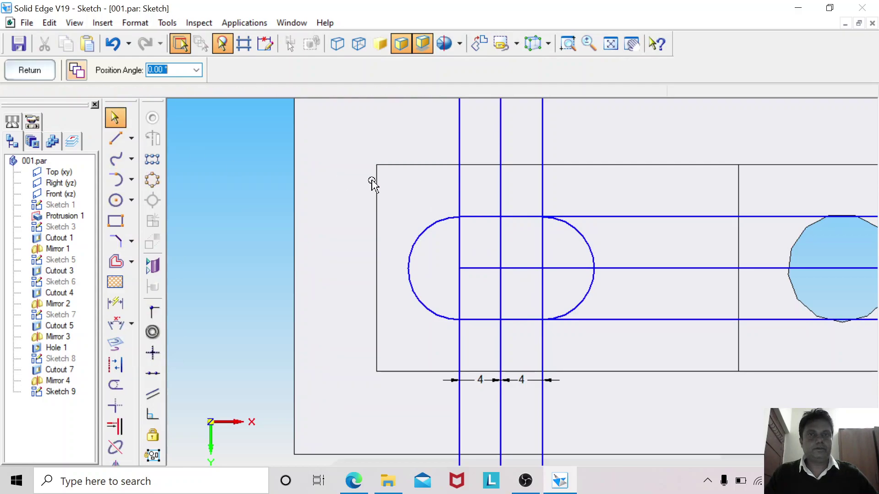
pyautogui.rightClick(503, 145)
pyautogui.click(513, 151)
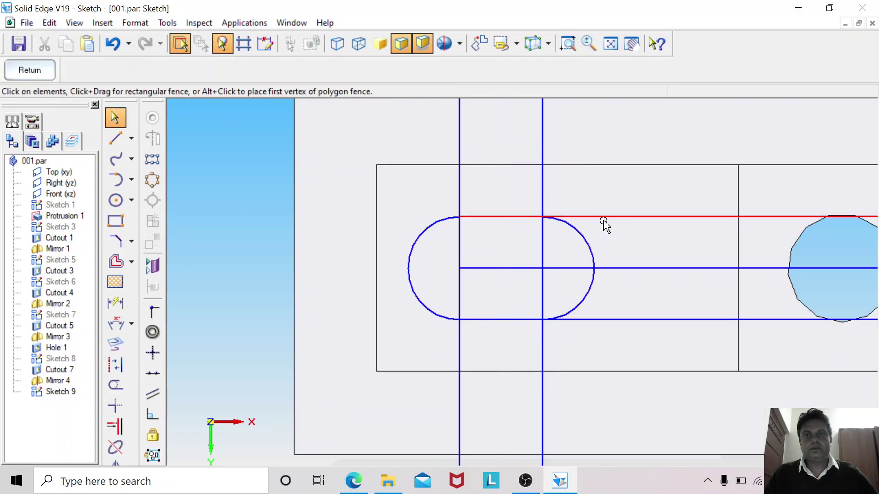
pyautogui.rightClick(544, 175)
pyautogui.click(560, 183)
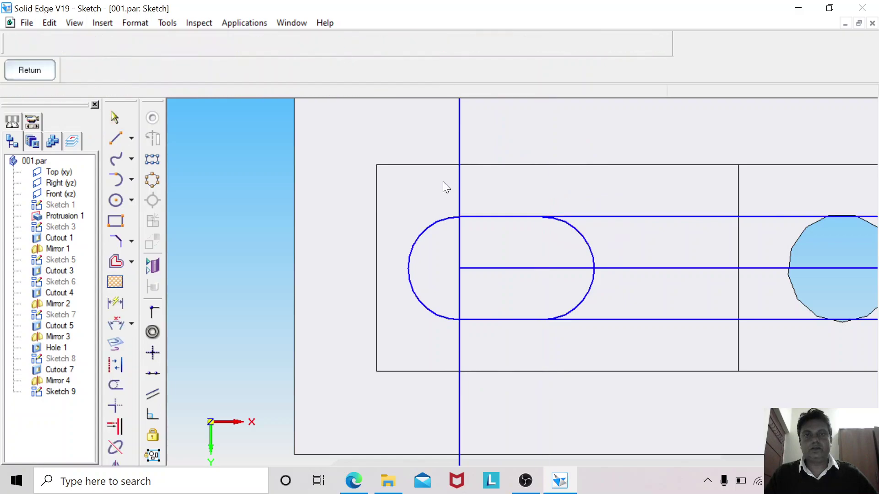
pyautogui.rightClick(459, 175)
pyautogui.click(471, 182)
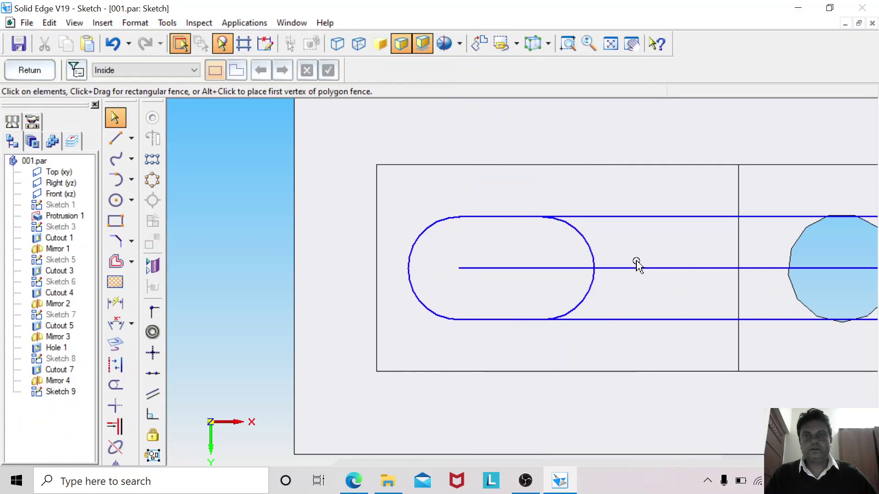
pyautogui.rightClick(503, 268)
pyautogui.click(517, 274)
# Step: Trim the slot edges past the rounded end and fence-select the leftover right-half lines to clear them
pyautogui.click(116, 385)
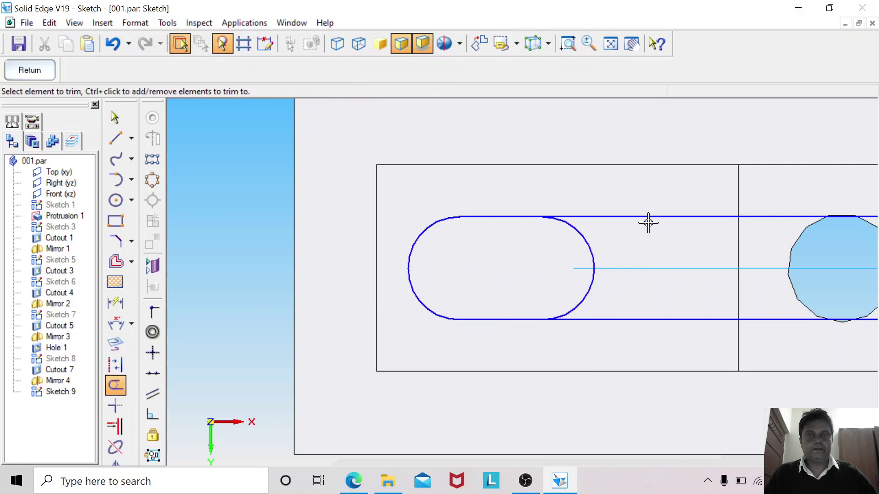
pyautogui.click(614, 319)
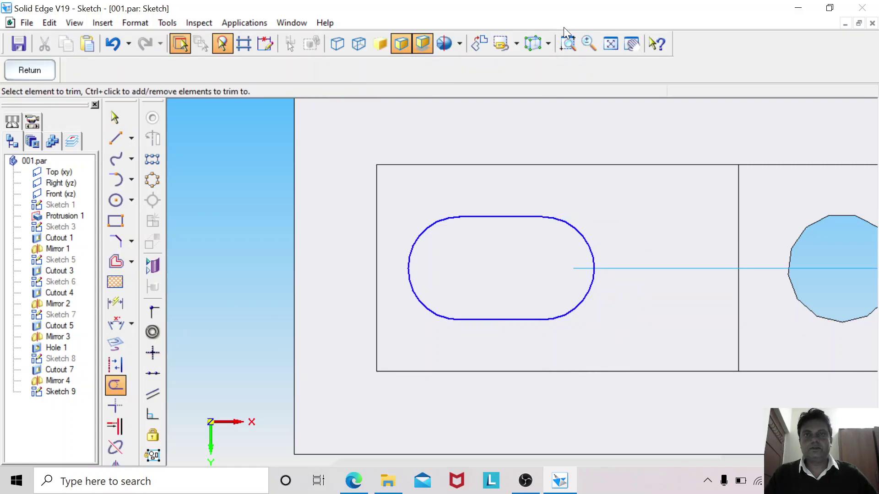
pyautogui.click(611, 44)
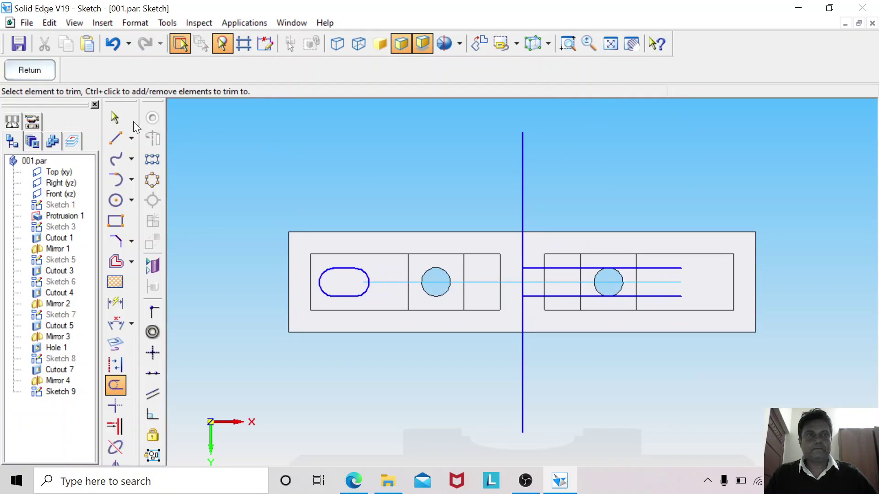
pyautogui.click(115, 118)
pyautogui.moveTo(464, 123)
pyautogui.mouseDown()
pyautogui.moveTo(680, 398)
pyautogui.moveTo(709, 453)
pyautogui.mouseUp()
pyautogui.press('Escape')
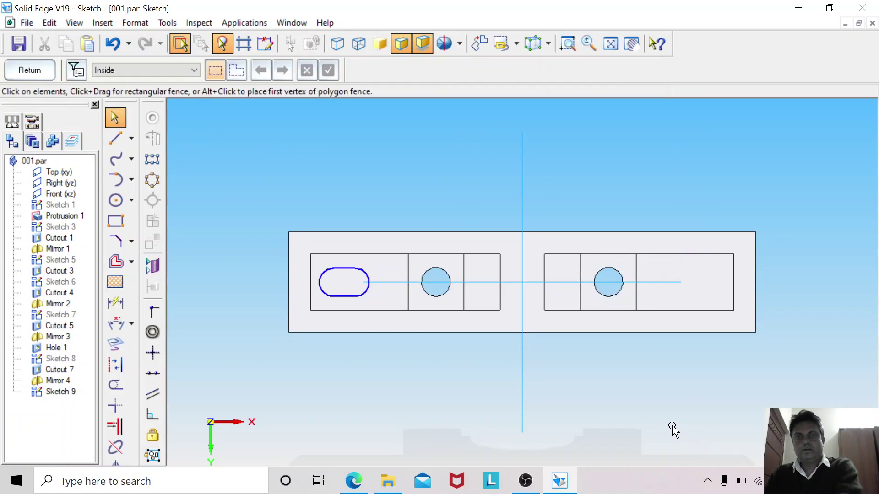
# Step: Finish the slot sketch and pick the slot outline as the cutout profile, checking the drawing
pyautogui.click(55, 77)
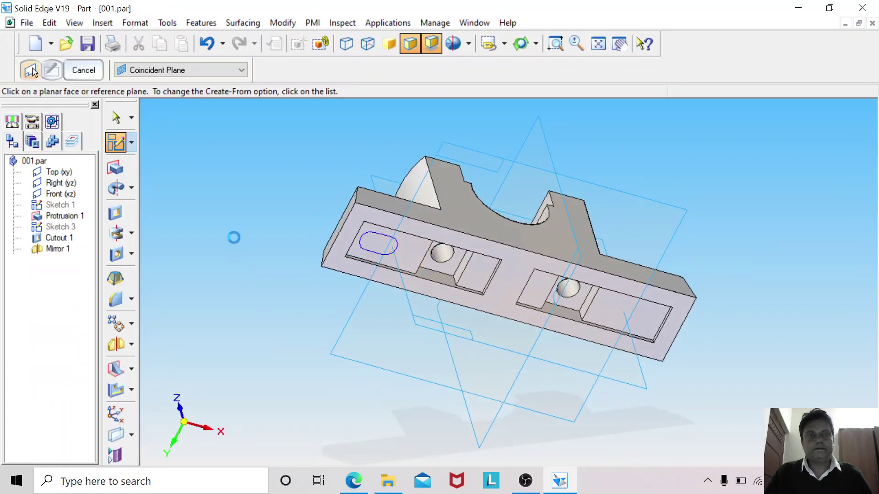
pyautogui.click(117, 211)
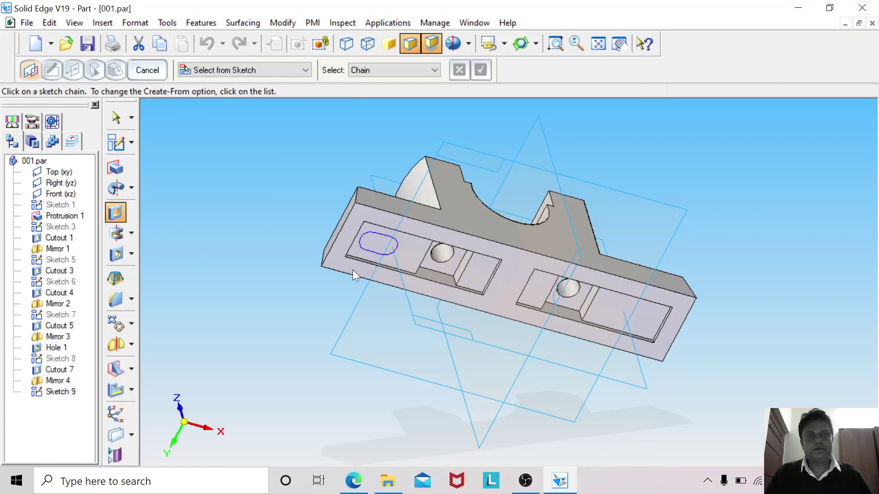
pyautogui.click(369, 251)
pyautogui.rightClick(303, 188)
pyautogui.moveTo(308, 216); pyautogui.dragTo(277, 285, button='middle')
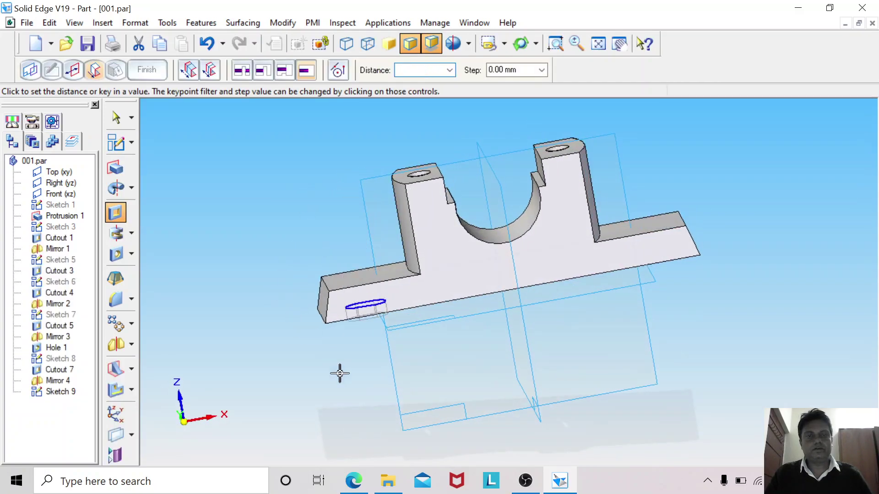
pyautogui.click(353, 481)
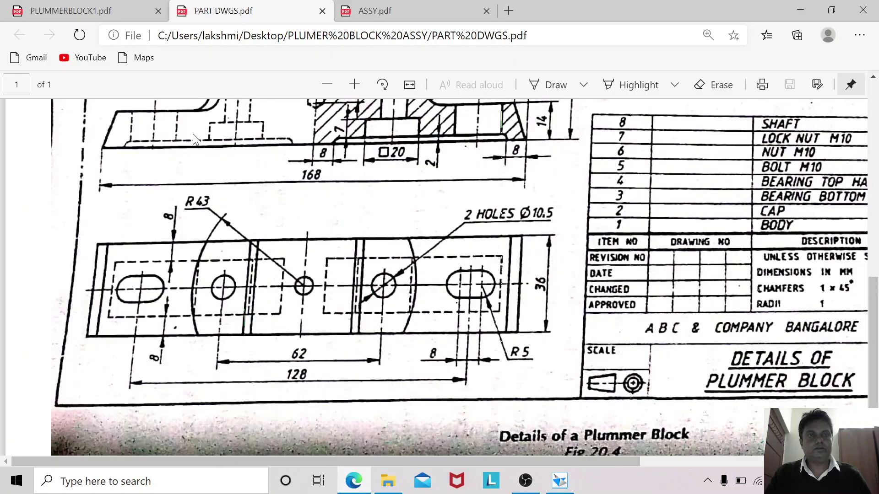
pyautogui.scroll(1, 224, 203)
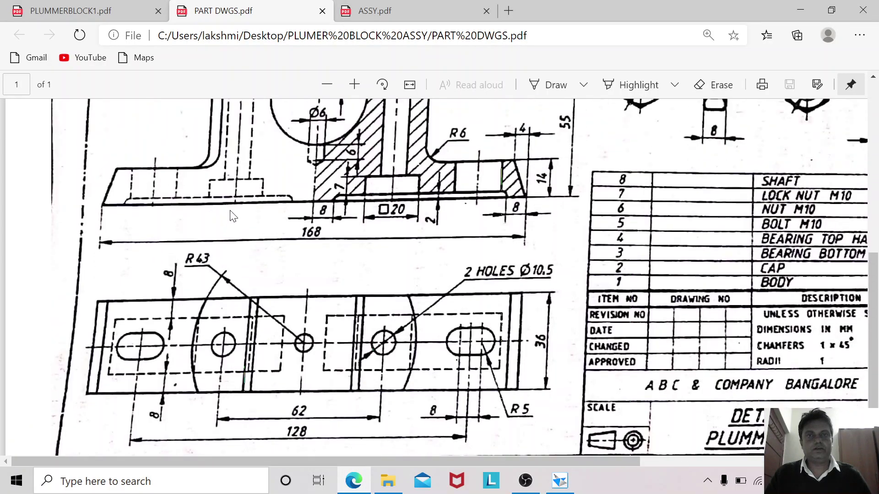
pyautogui.click(559, 480)
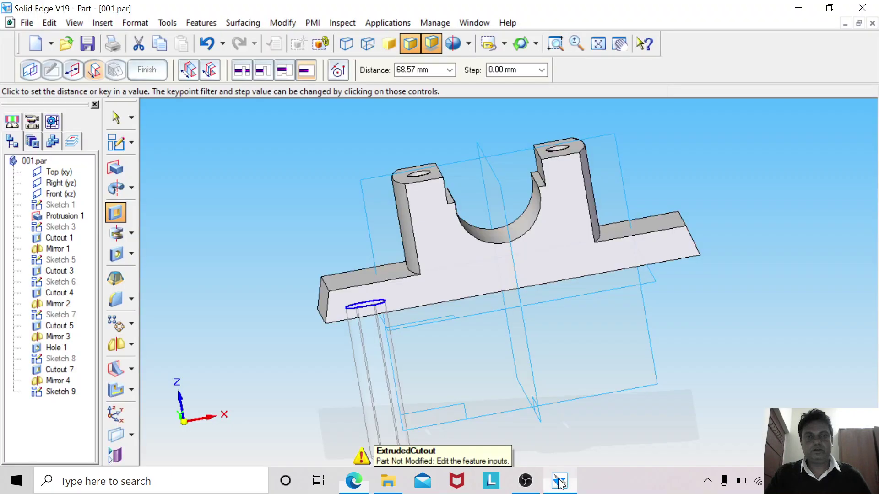
# Step: Cut the slot 14 mm deep into the base's left end as Cutout 9
pyautogui.write('14')
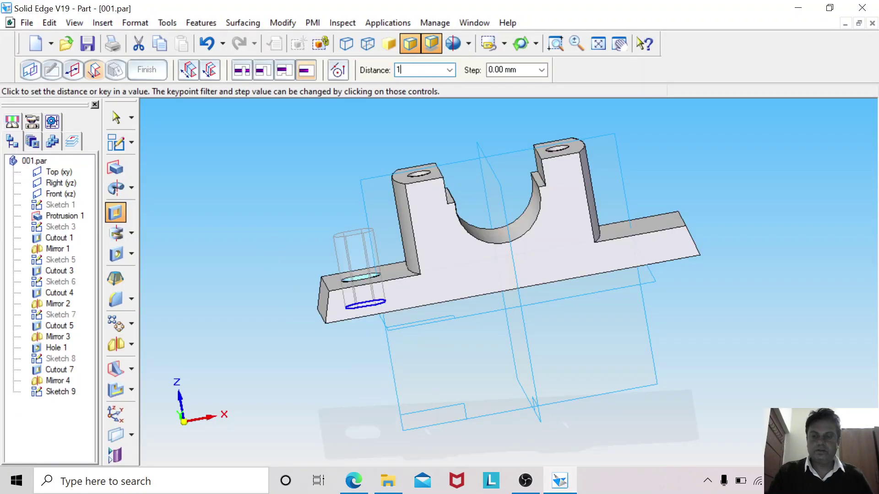
pyautogui.press('Return')
pyautogui.click(295, 256)
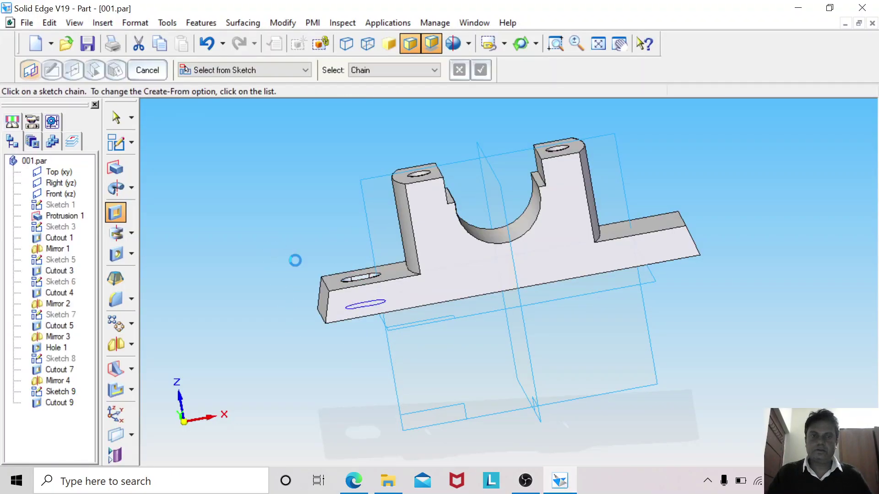
pyautogui.moveTo(288, 218); pyautogui.dragTo(281, 148, button='middle')
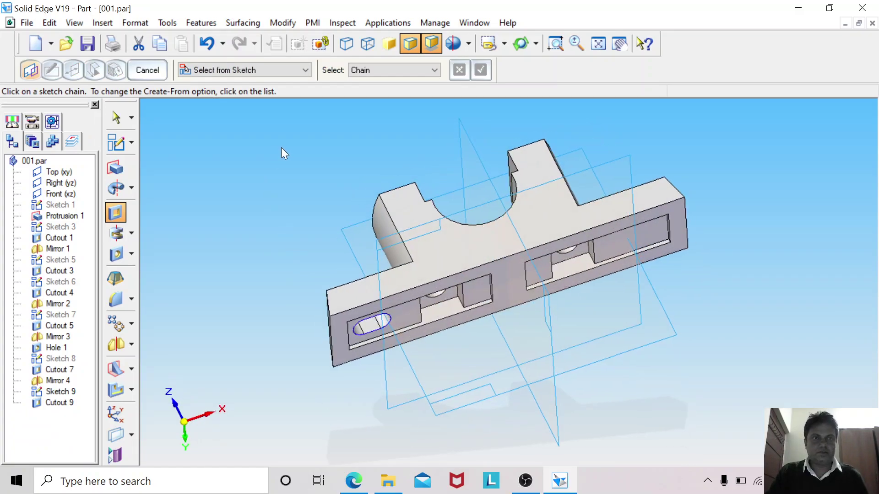
pyautogui.click(114, 116)
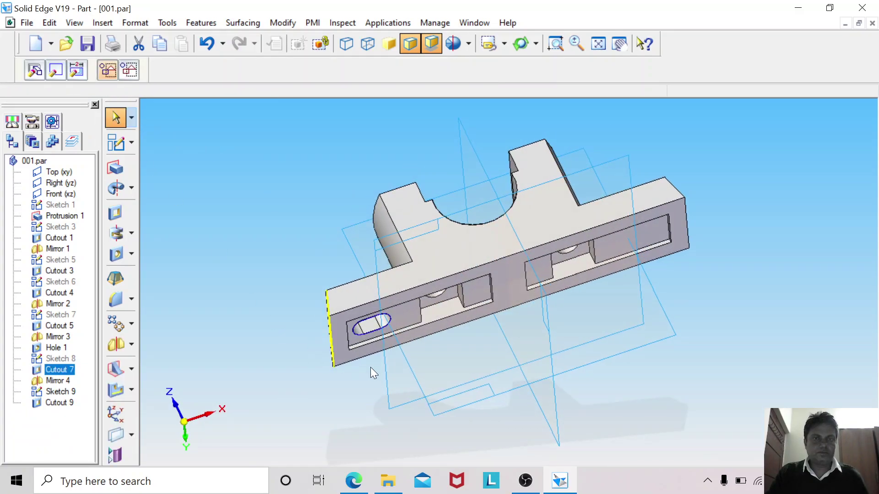
# Step: Hide the slot sketch, Sketch 9
pyautogui.rightClick(364, 329)
pyautogui.click(408, 206)
pyautogui.moveTo(321, 275)
pyautogui.mouseDown(button='middle')
pyautogui.moveTo(284, 299)
pyautogui.moveTo(262, 234)
pyautogui.moveTo(248, 245)
pyautogui.moveTo(237, 295)
pyautogui.mouseUp(button='middle')
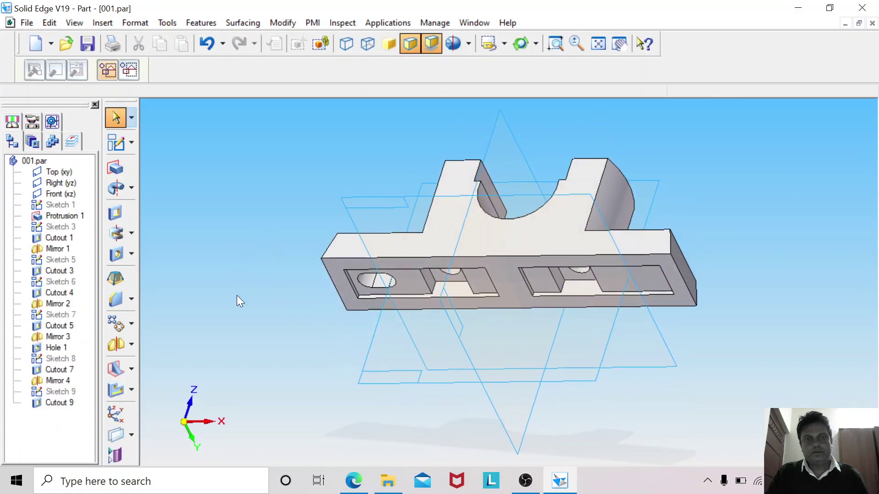
# Step: Mirror Cutout 9 across the central reference plane to the base's right end
pyautogui.click(59, 403)
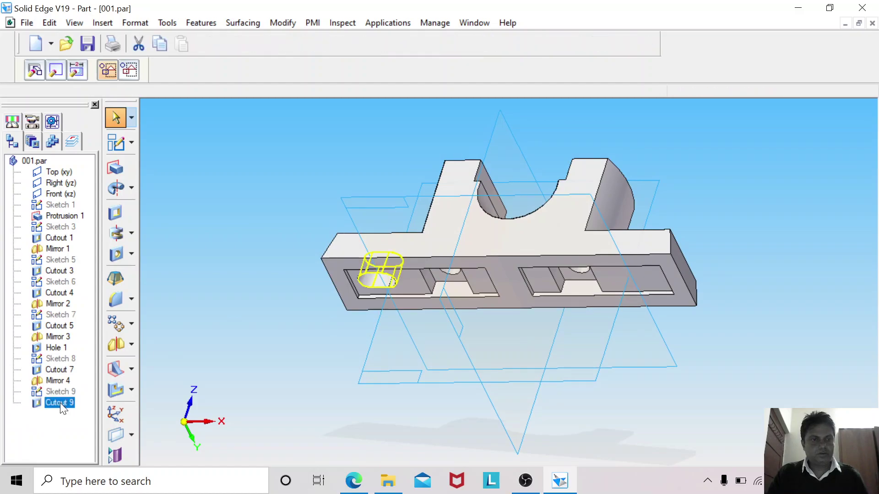
pyautogui.click(116, 346)
pyautogui.moveTo(268, 314); pyautogui.dragTo(277, 416, button='middle')
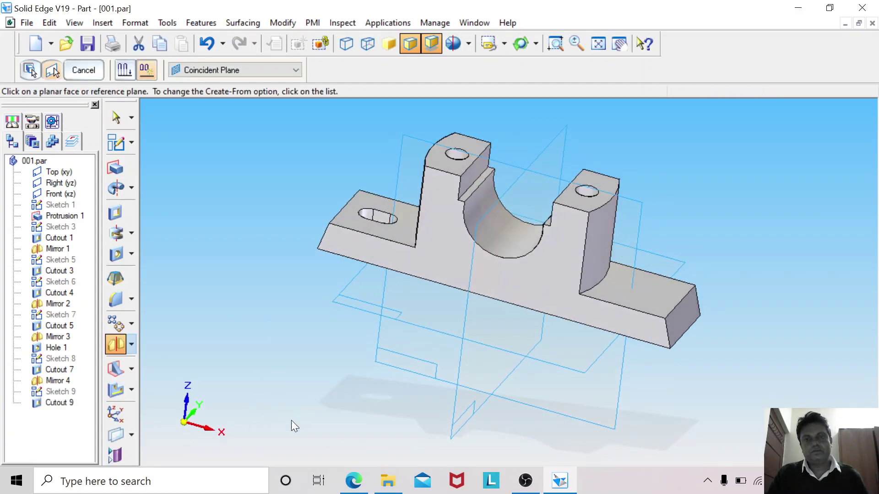
pyautogui.click(474, 411)
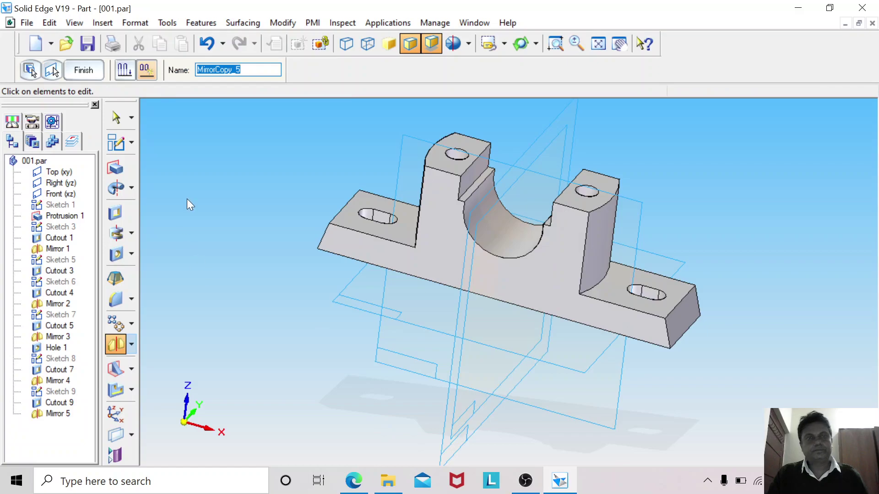
pyautogui.click(237, 241)
pyautogui.moveTo(268, 208); pyautogui.dragTo(307, 169, button='middle')
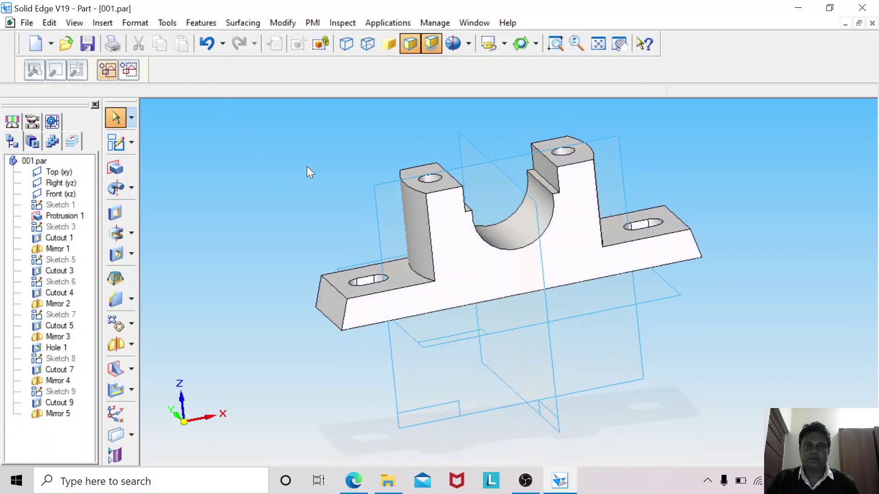
pyautogui.click(353, 480)
pyautogui.keyDown('ctrl'); pyautogui.scroll(2, 322, 373); pyautogui.keyUp('ctrl')
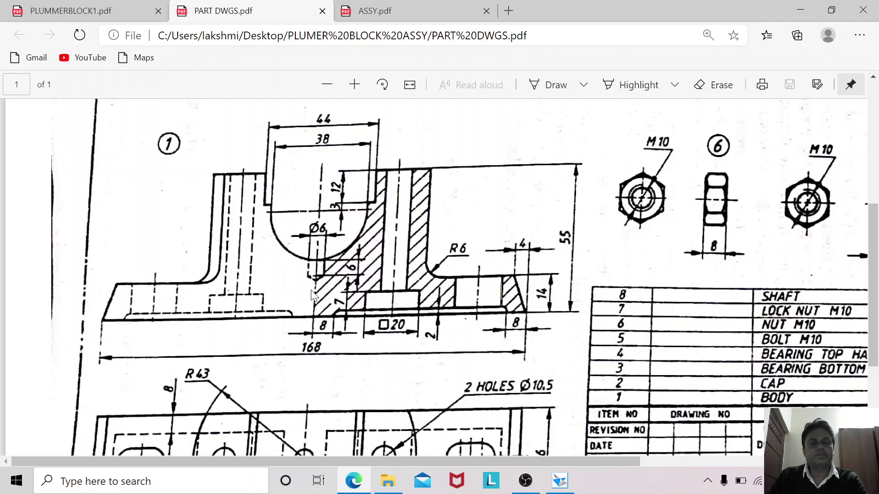
pyautogui.scroll(-1, 313, 293)
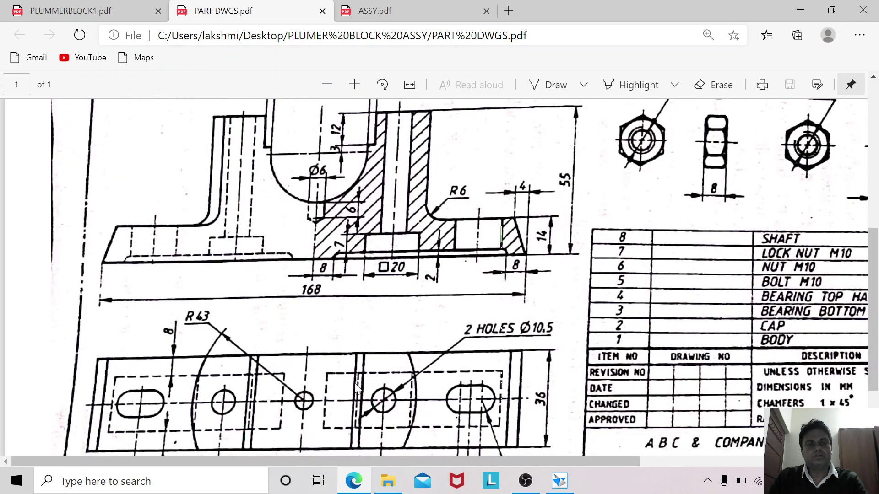
pyautogui.click(551, 476)
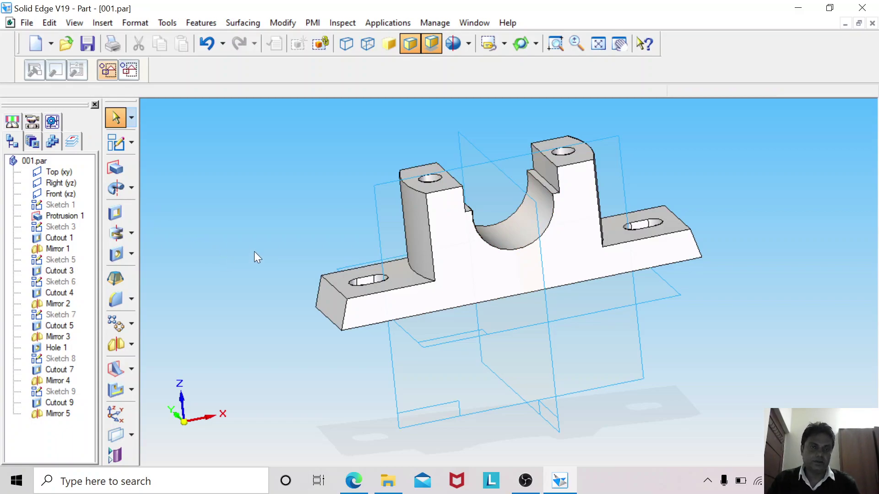
# Step: Start a sketch on the Front plane including the bearing arc and base bottom edge
pyautogui.click(115, 142)
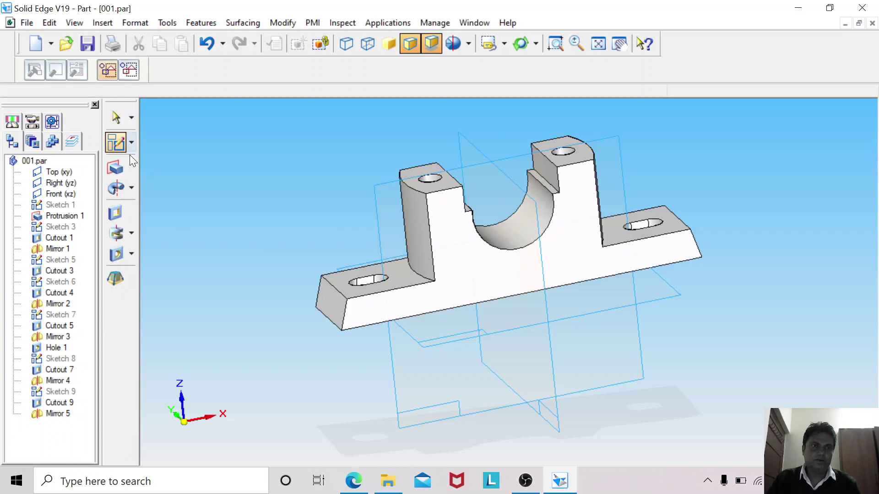
pyautogui.click(391, 355)
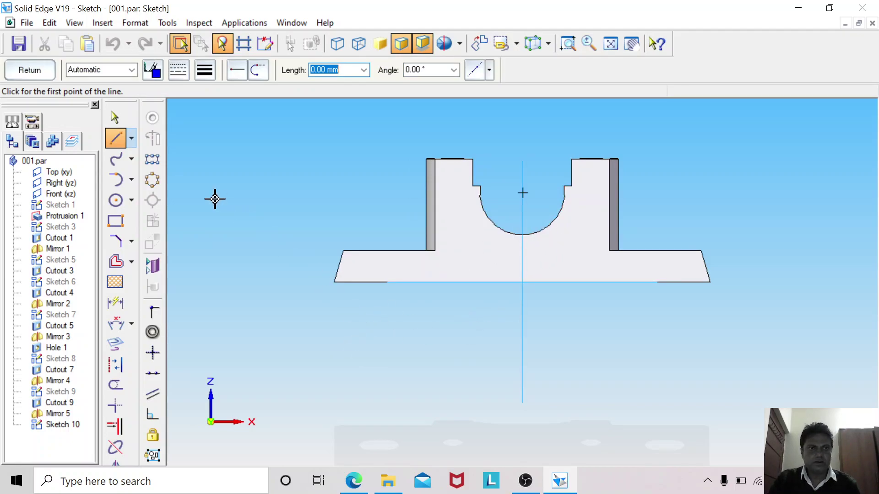
pyautogui.click(116, 344)
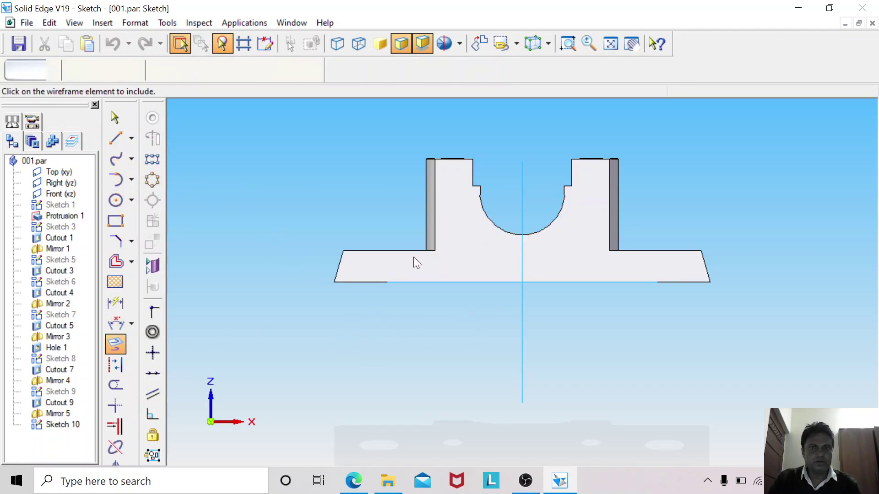
pyautogui.click(502, 231)
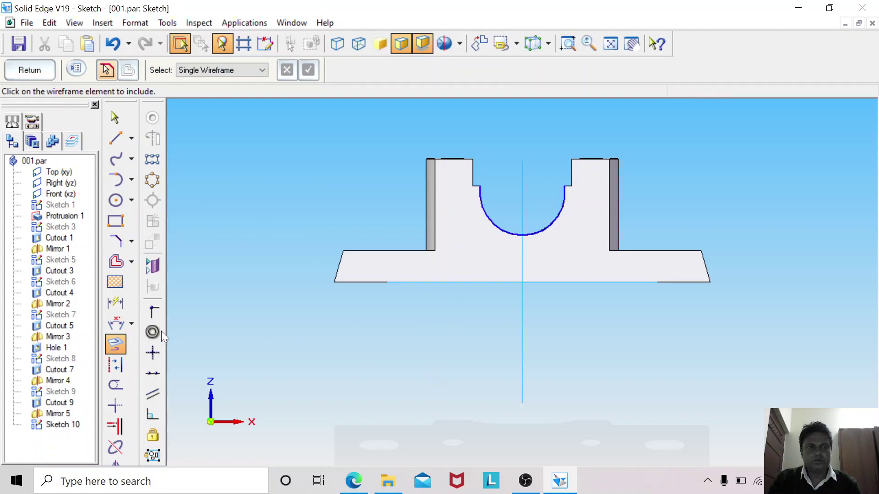
pyautogui.click(433, 282)
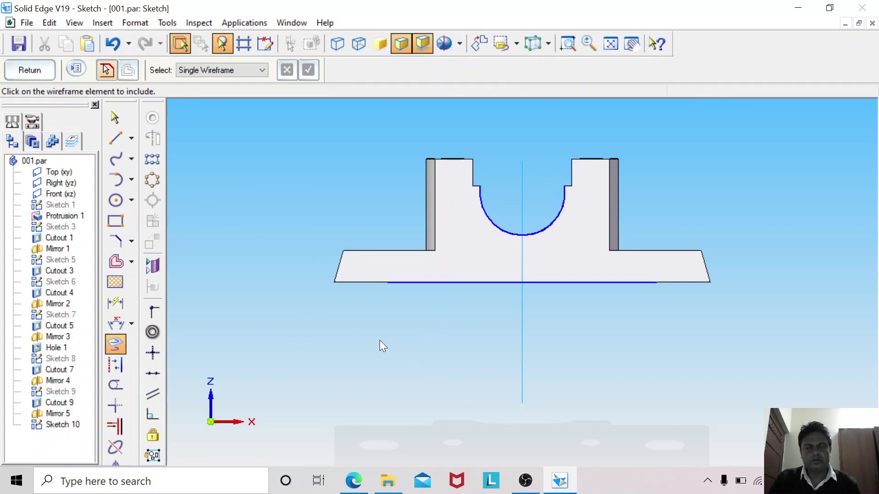
# Step: Zoom in and draw a horizontal line rightward from the bottom of the arc
pyautogui.click(573, 42)
pyautogui.moveTo(383, 190); pyautogui.dragTo(645, 337)
pyautogui.click(115, 138)
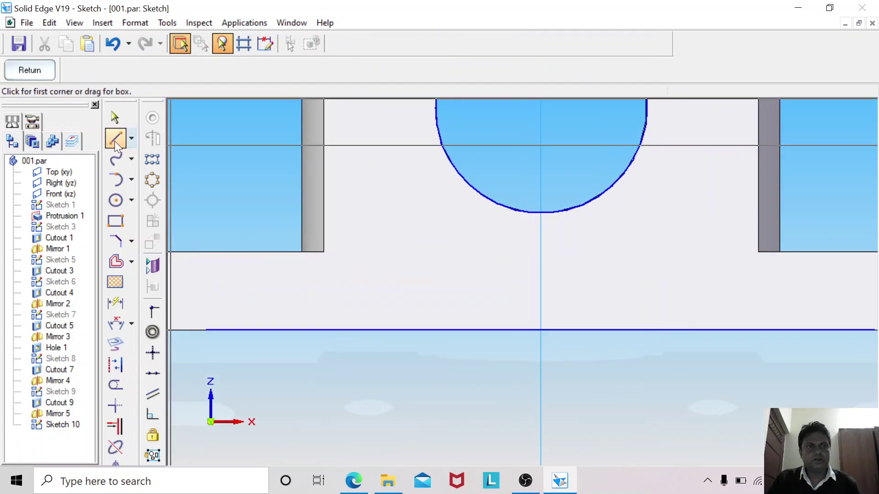
pyautogui.click(540, 213)
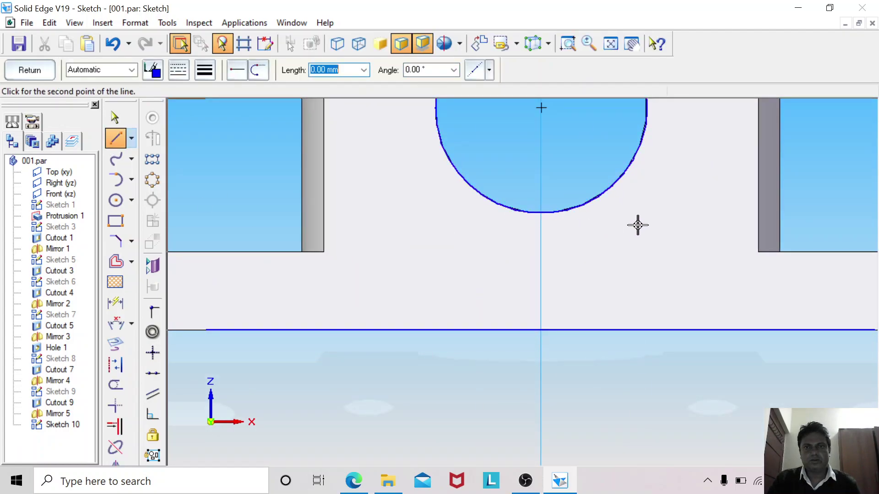
pyautogui.click(670, 211)
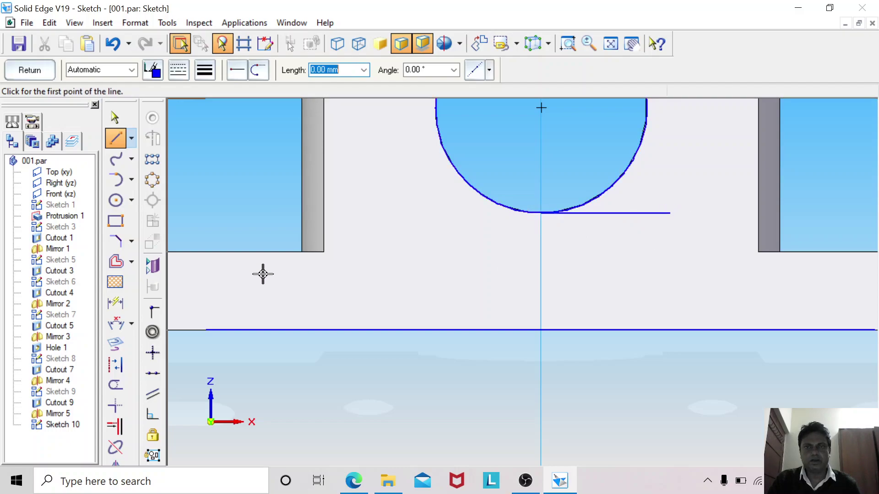
pyautogui.click(114, 302)
# Step: Add a trial 21 mm vertical dimension between the new line and the bottom edge
pyautogui.click(613, 212)
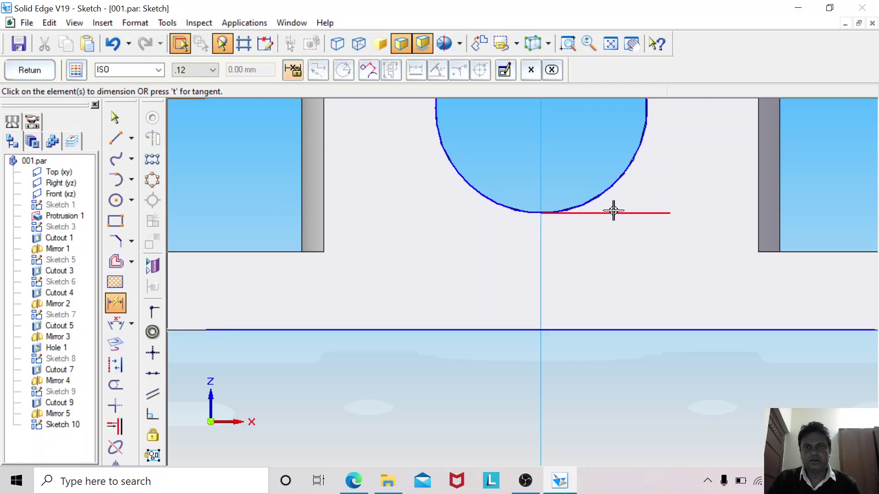
pyautogui.click(610, 329)
pyautogui.click(632, 278)
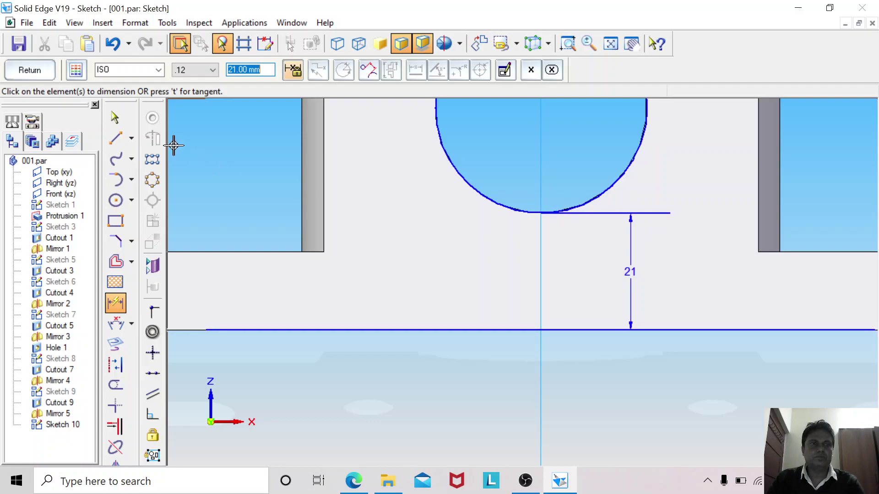
# Step: Cut the short line, arc and bottom line from the sketch, then close it
pyautogui.click(610, 44)
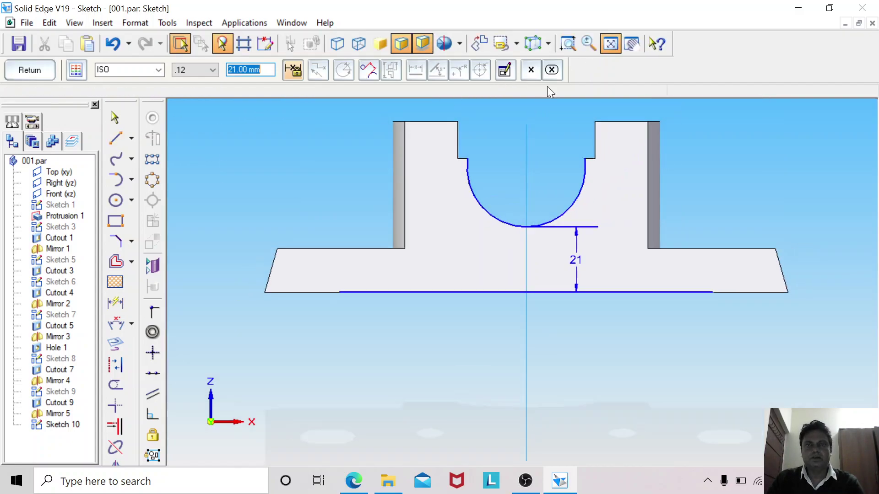
pyautogui.click(116, 116)
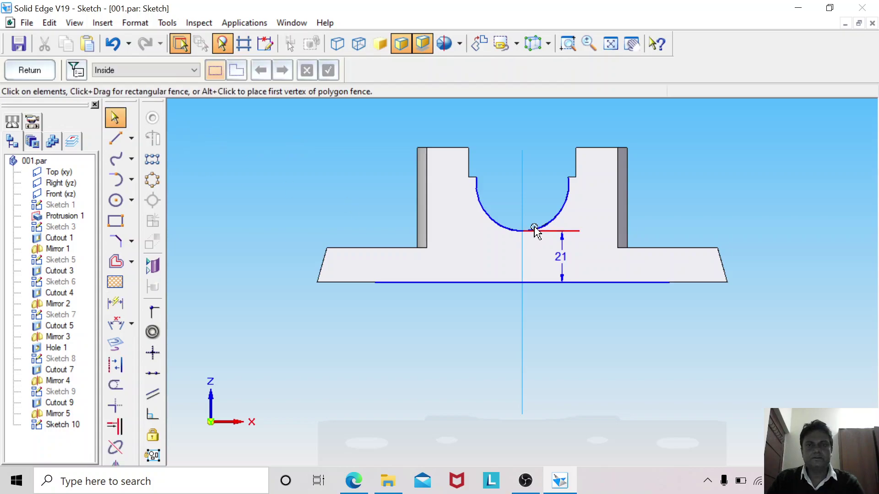
pyautogui.click(537, 230)
pyautogui.rightClick(540, 233)
pyautogui.click(556, 241)
pyautogui.click(555, 219)
pyautogui.rightClick(572, 219)
pyautogui.click(582, 224)
pyautogui.click(547, 282)
pyautogui.rightClick(547, 282)
pyautogui.click(558, 288)
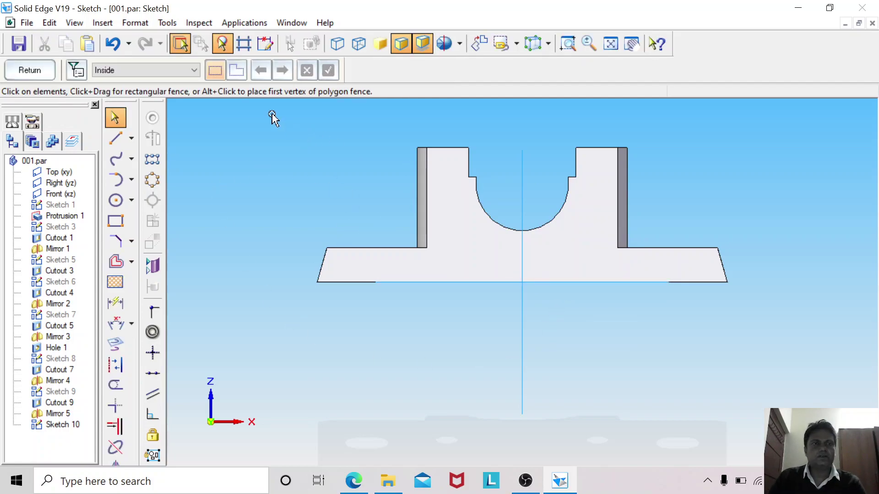
pyautogui.click(39, 72)
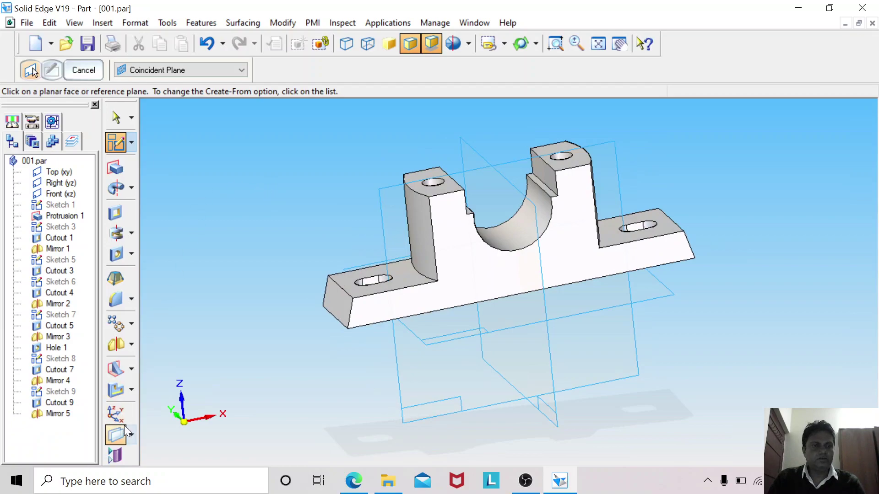
# Step: Create Plane 4 parallel to the Top (xy) plane, offset 23 mm upward
pyautogui.click(132, 434)
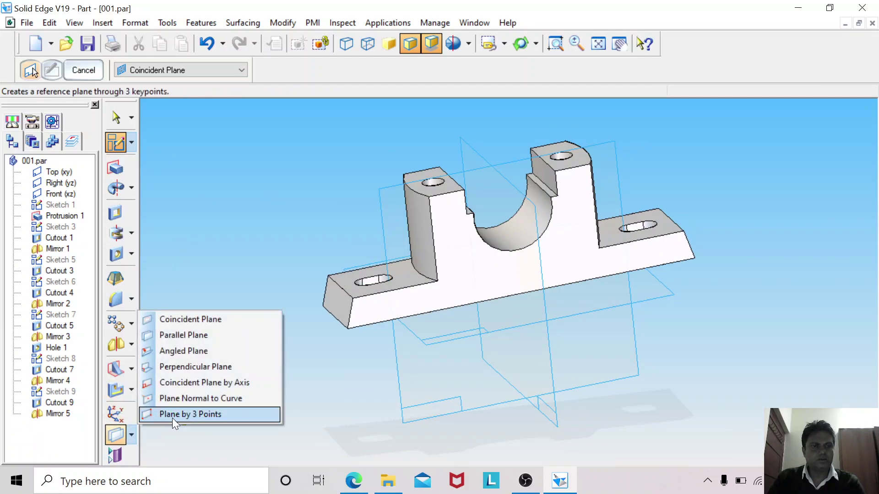
pyautogui.click(188, 334)
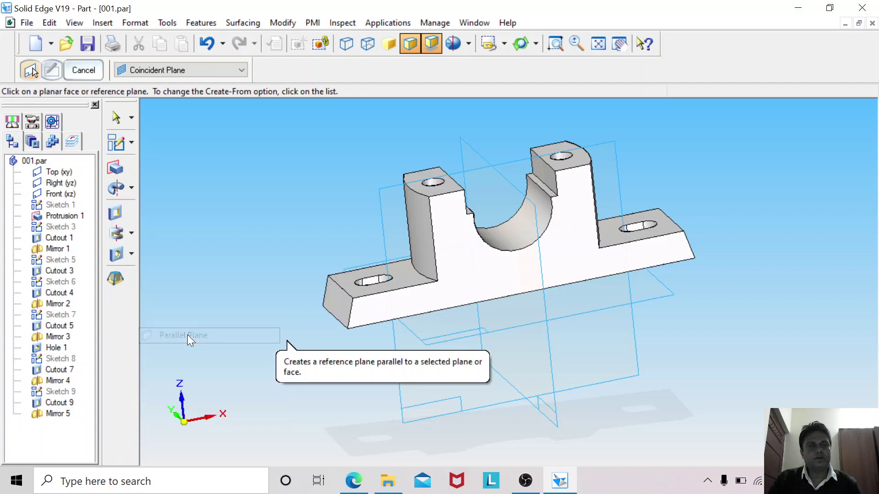
pyautogui.click(421, 344)
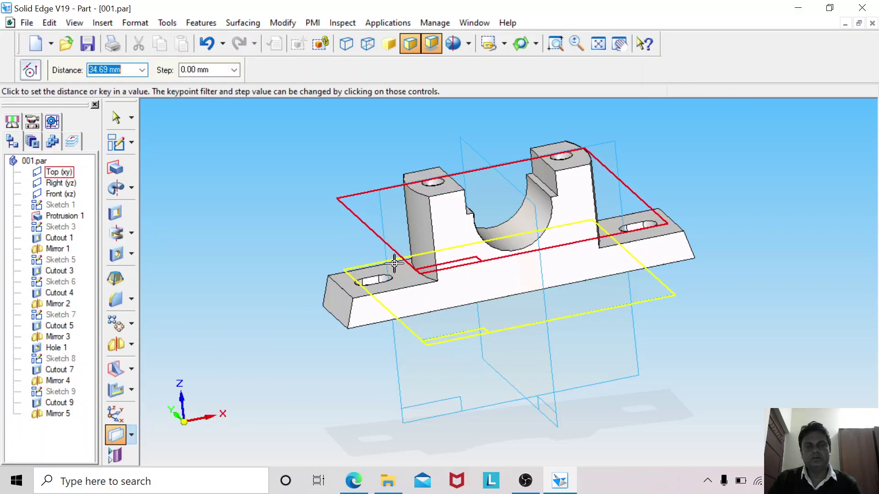
pyautogui.write('23')
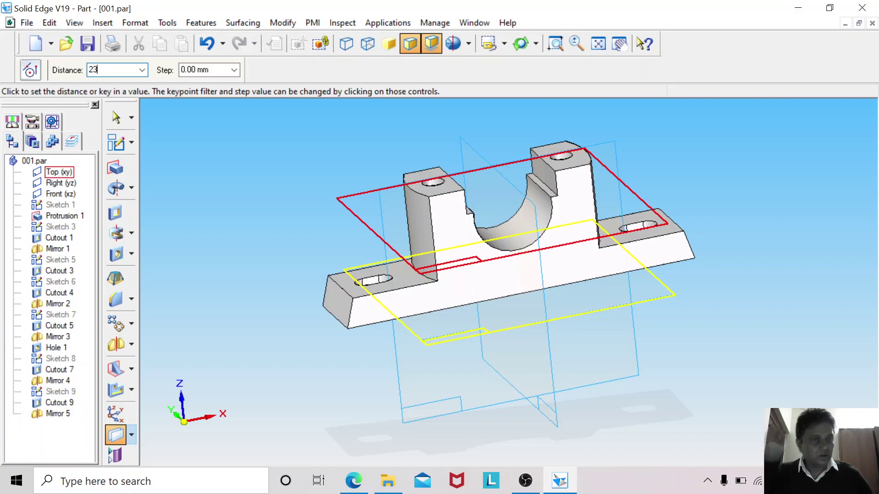
pyautogui.press('Return')
pyautogui.click(394, 263)
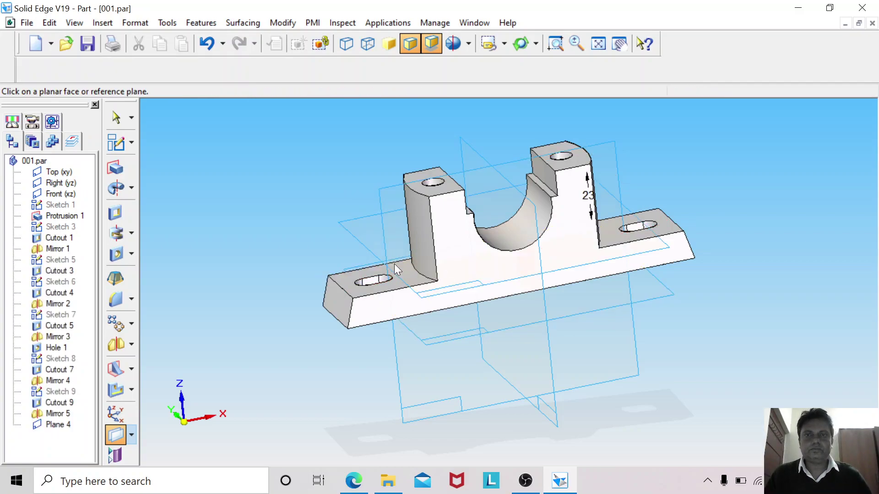
pyautogui.press('Escape')
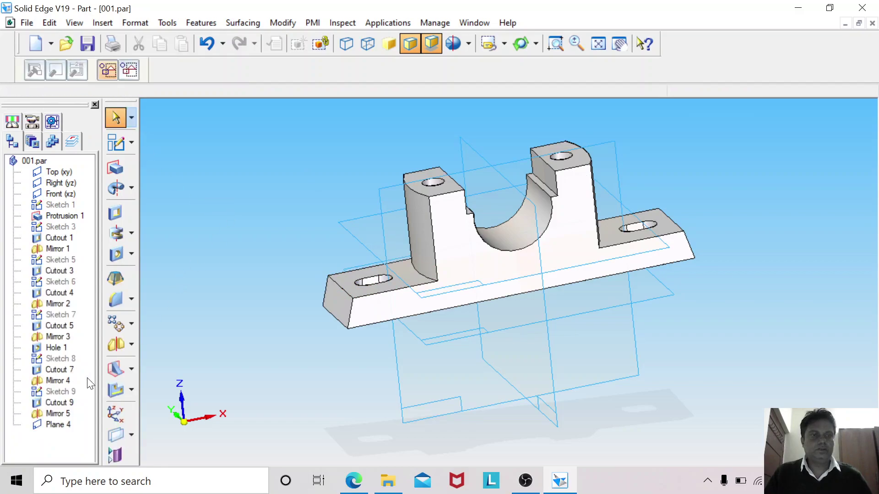
pyautogui.click(60, 425)
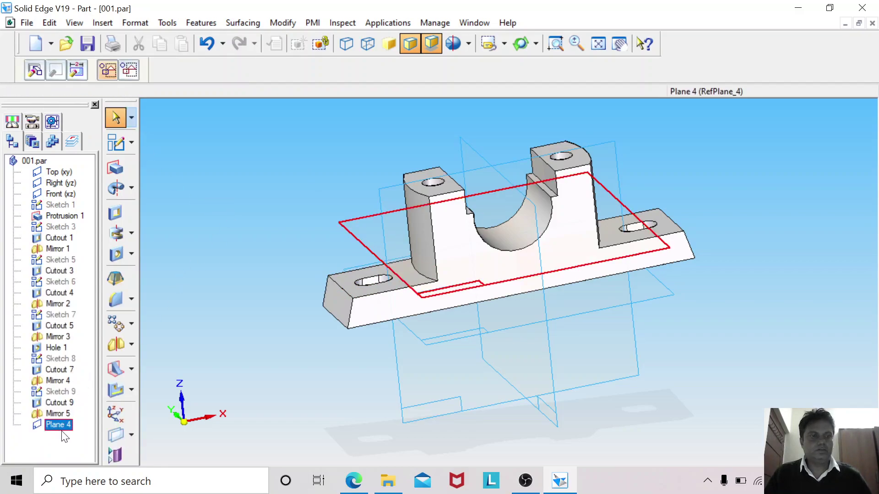
pyautogui.click(208, 354)
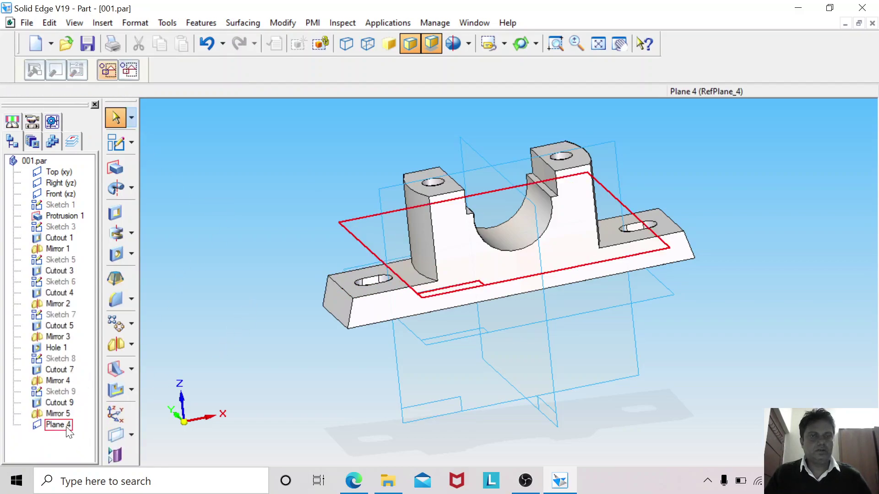
pyautogui.hotkey('ctrl', 'f')
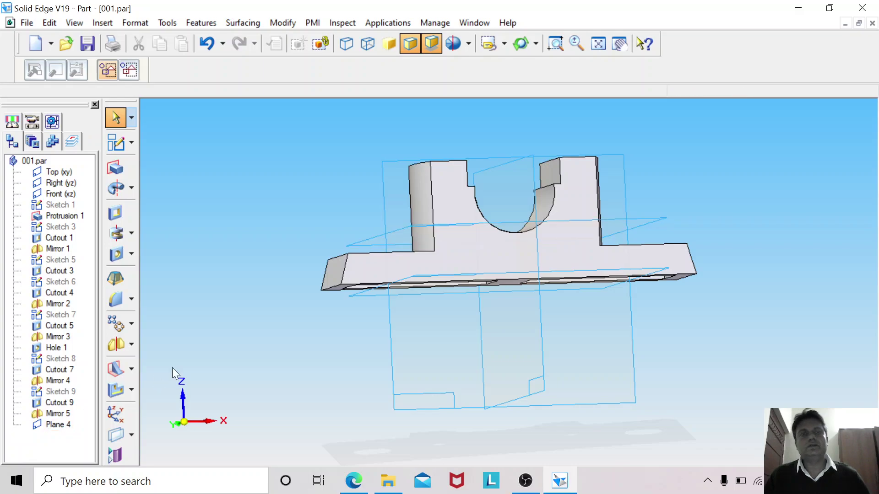
pyautogui.hotkey('ctrl', 'i')
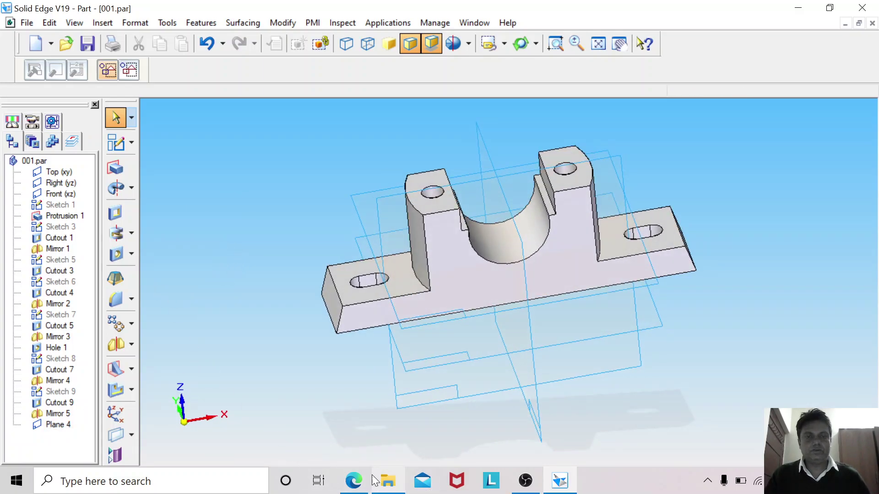
pyautogui.click(353, 480)
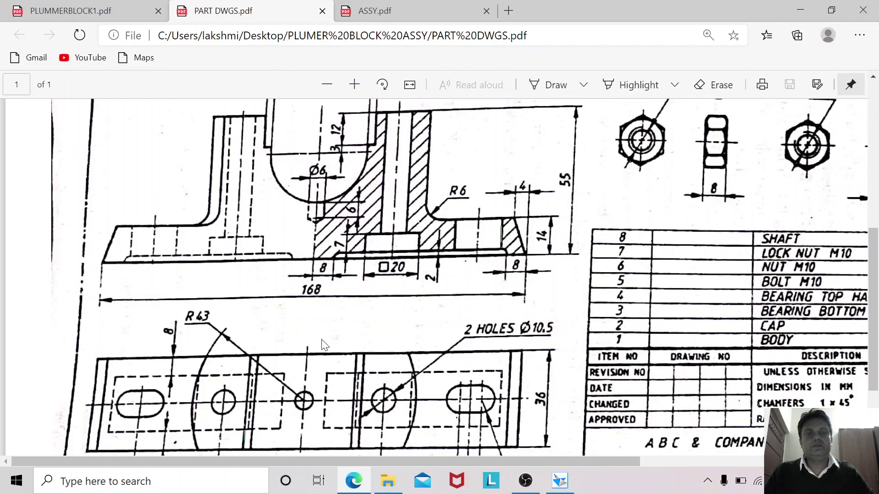
pyautogui.click(554, 480)
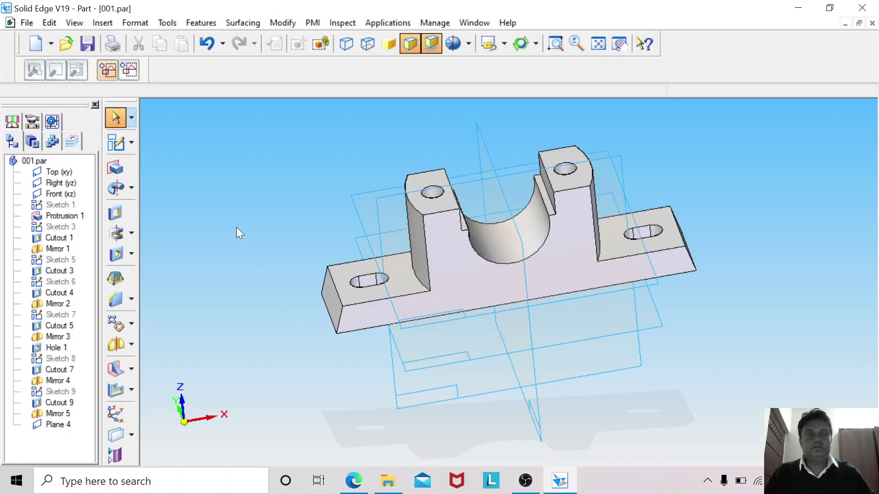
# Step: Start a Hole feature sketched on Plane 4, bringing up Hole Options
pyautogui.click(117, 254)
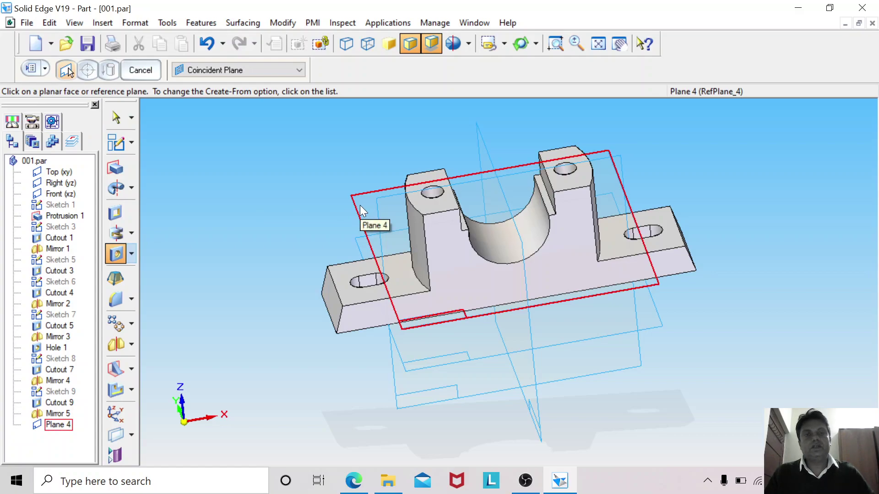
pyautogui.moveTo(273, 286); pyautogui.dragTo(302, 240, button='middle')
pyautogui.scroll(-1, 301, 240)
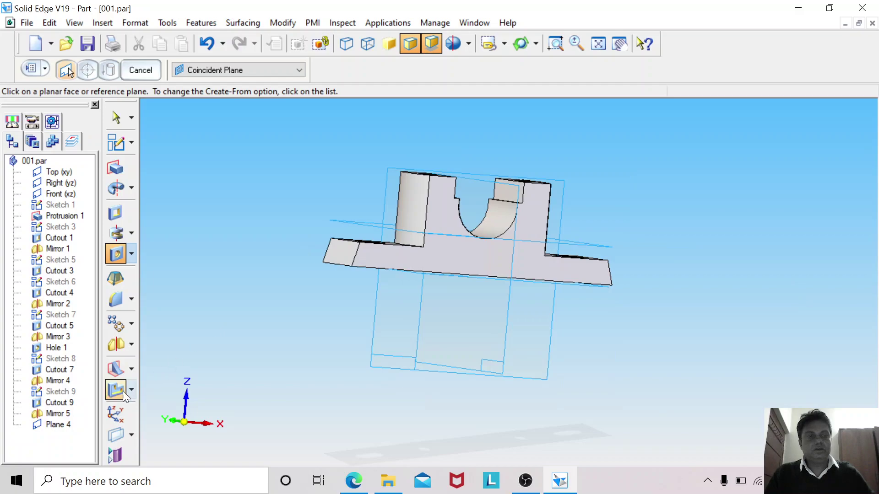
pyautogui.click(61, 425)
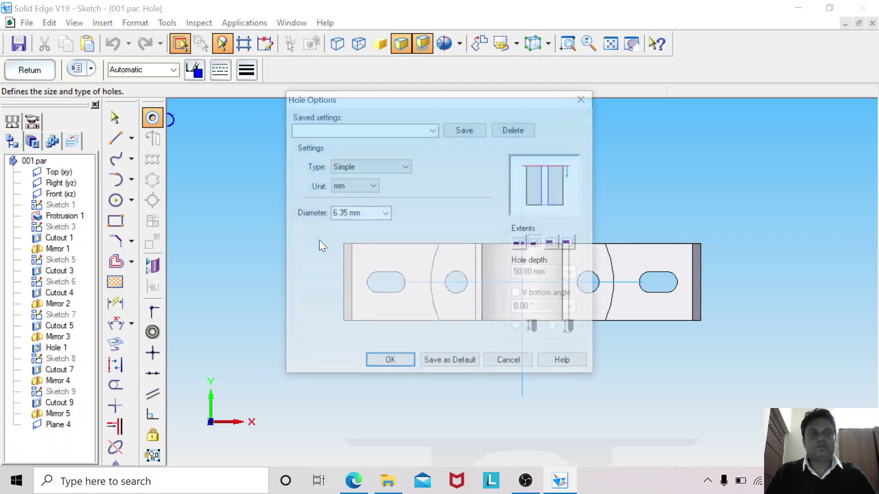
# Step: Set a 6 mm diameter, 6 mm deep hole with 118° V bottom and place it centrally
pyautogui.click(346, 214)
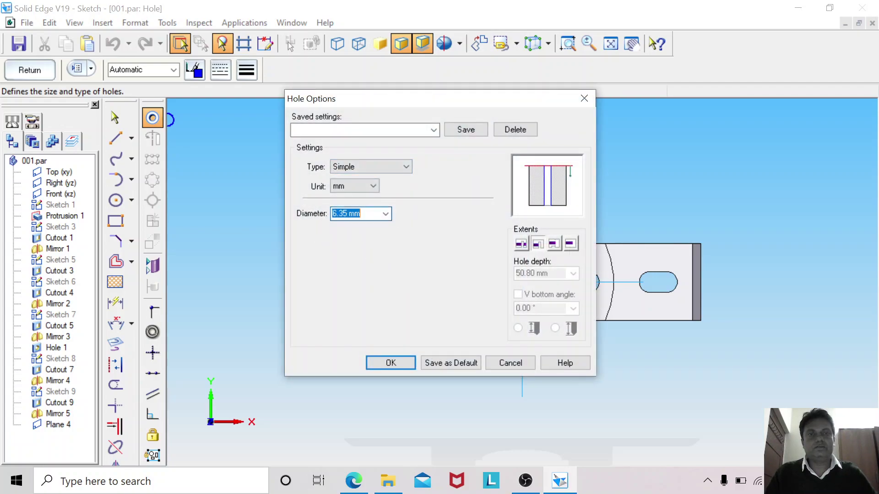
pyautogui.write('6')
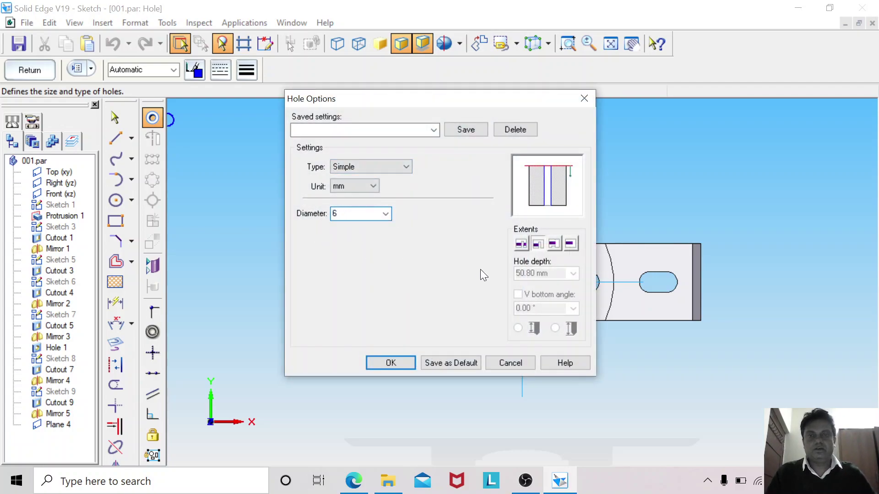
pyautogui.click(572, 246)
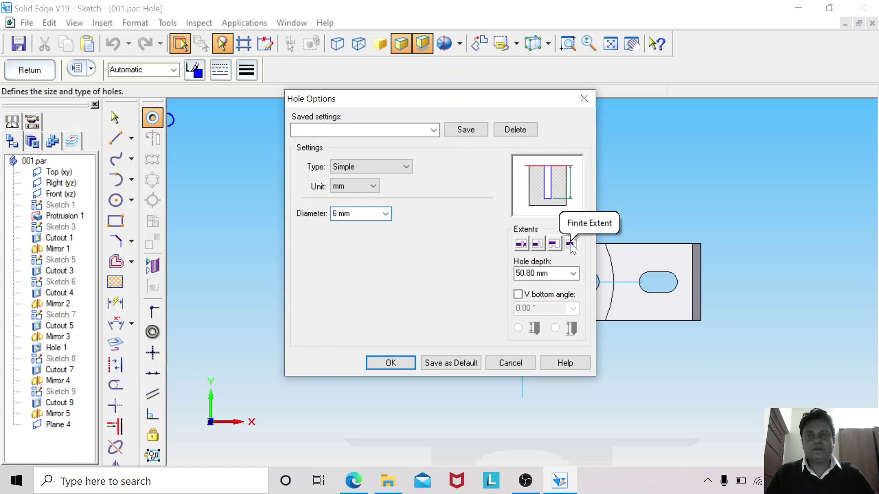
pyautogui.click(570, 243)
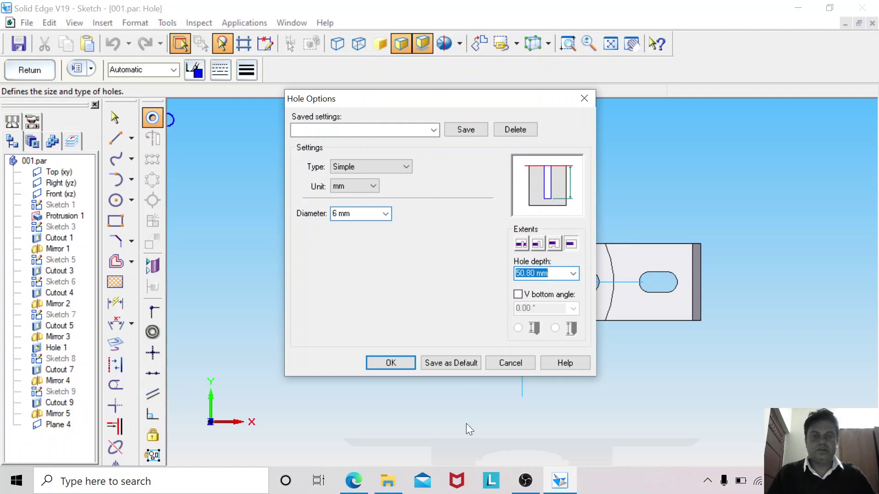
pyautogui.click(360, 482)
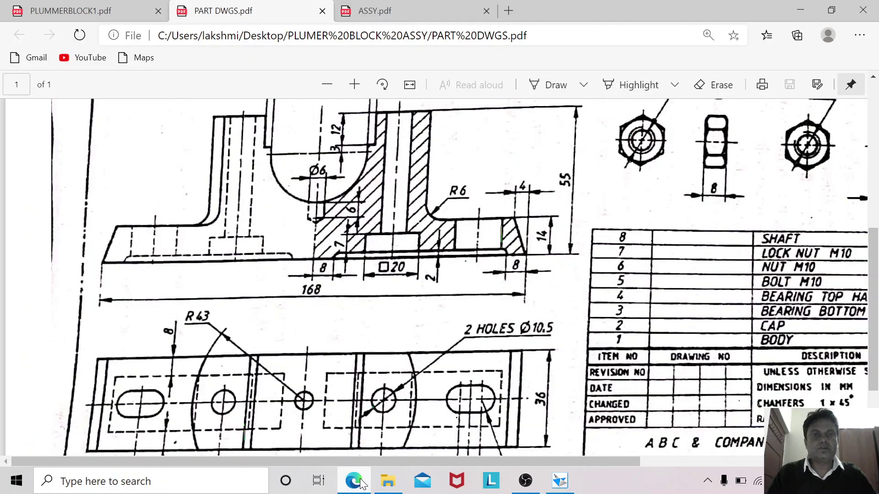
pyautogui.click(360, 481)
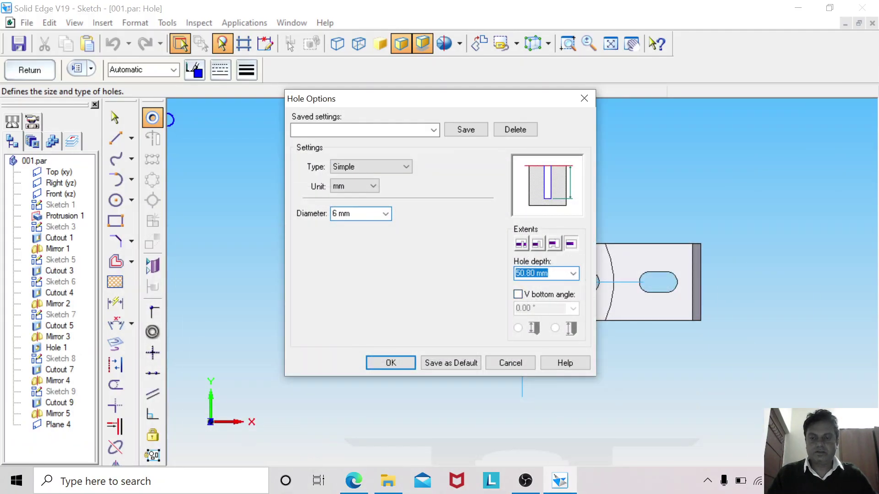
pyautogui.write('6')
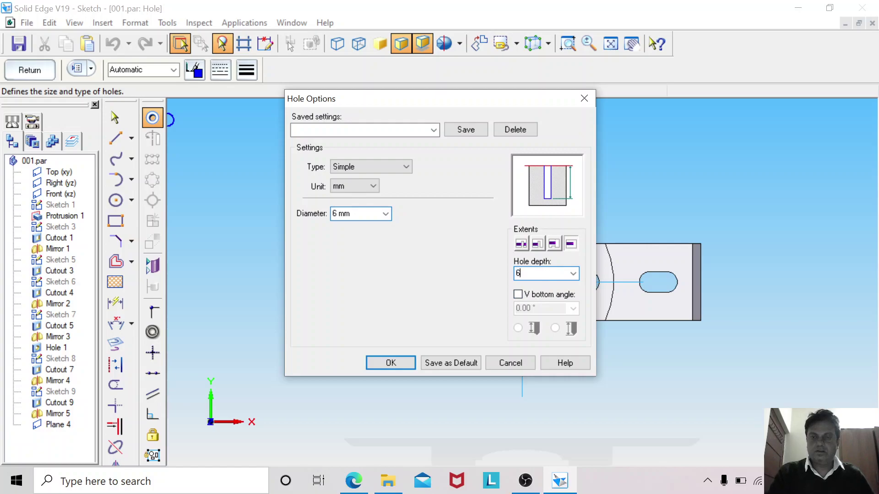
pyautogui.click(519, 296)
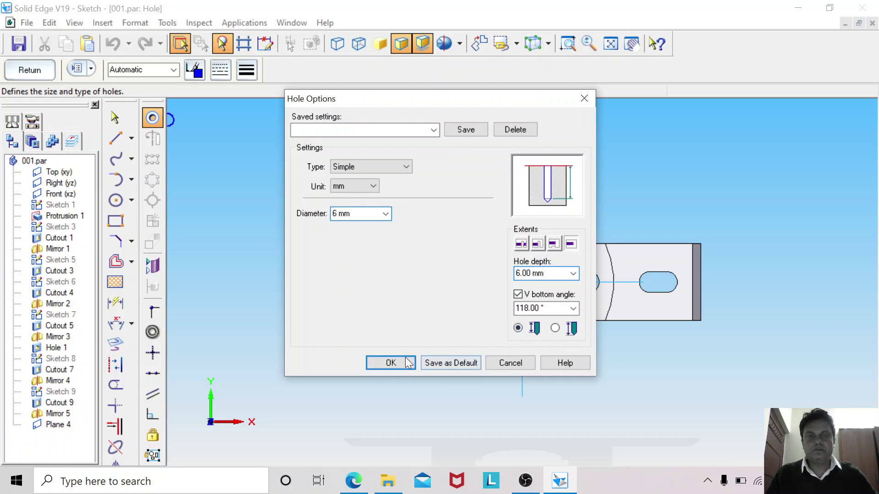
pyautogui.click(392, 363)
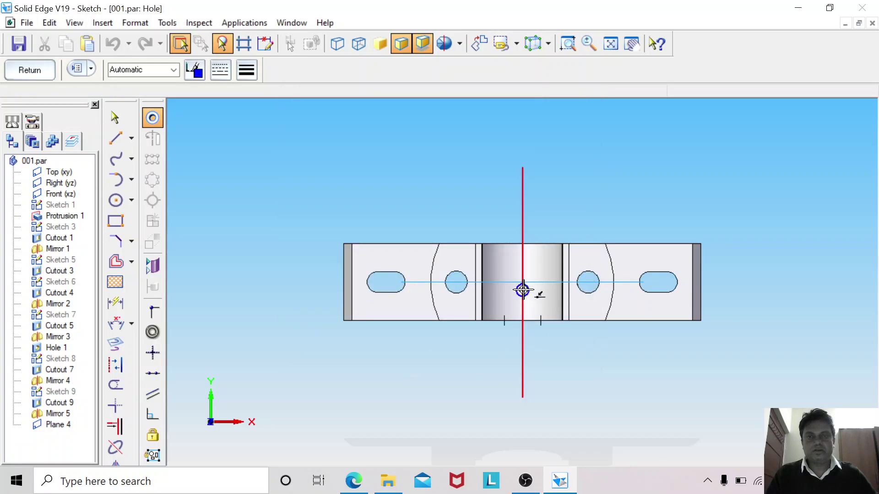
pyautogui.click(514, 308)
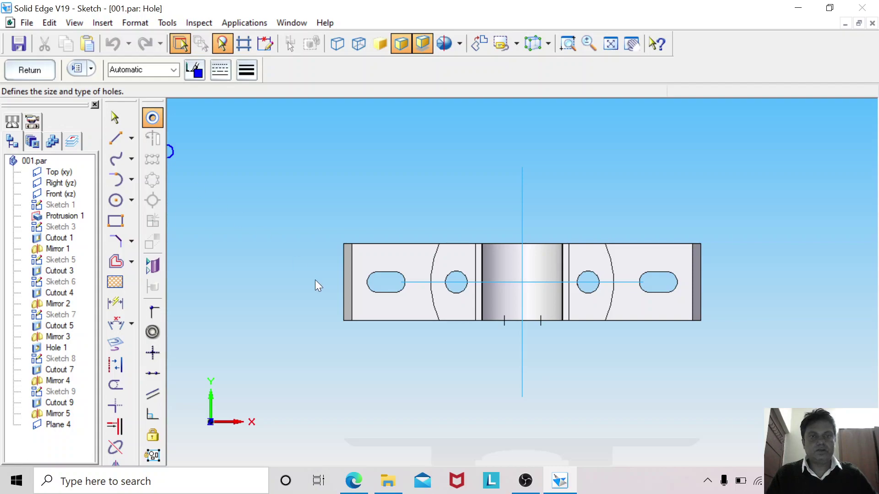
# Step: Make the hole 6 mm diameter, 8 mm deep at the sketch origin and finish it
pyautogui.click(348, 213)
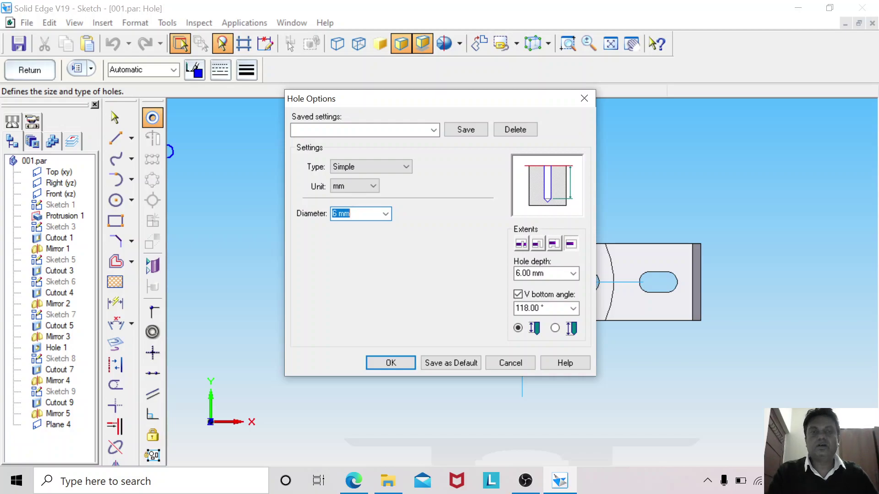
pyautogui.write('8')
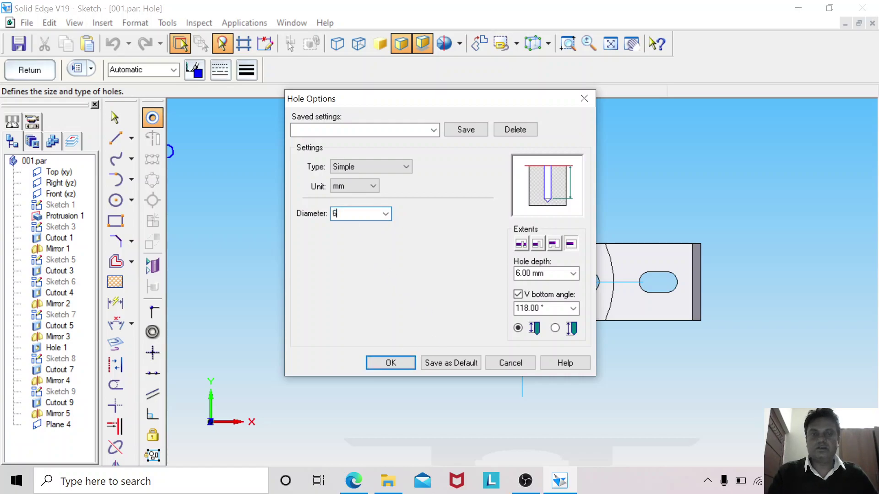
pyautogui.click(543, 273)
pyautogui.write('8')
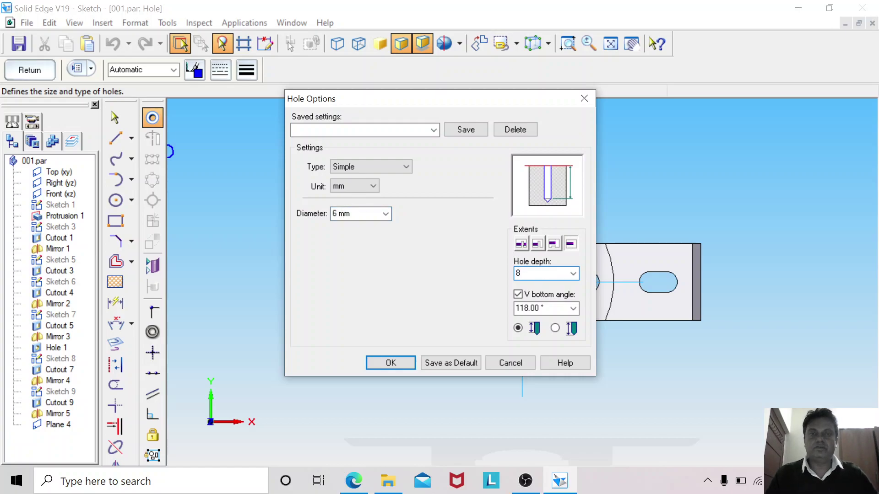
pyautogui.click(391, 362)
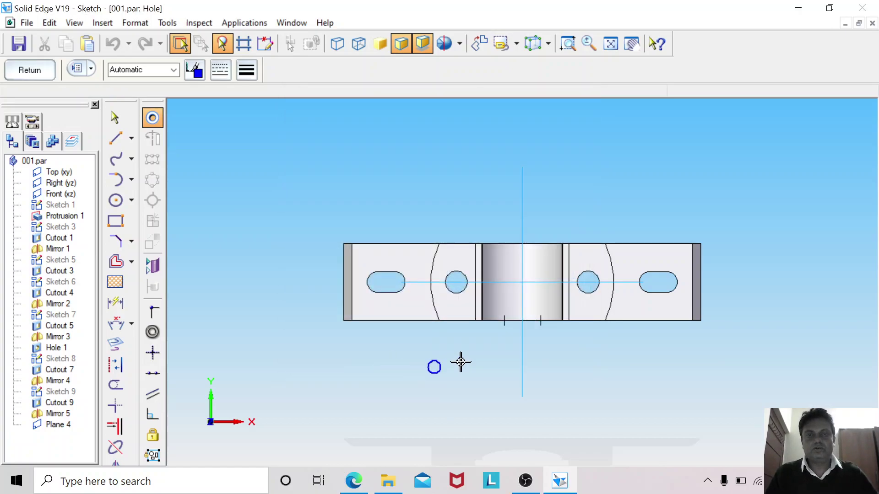
pyautogui.click(522, 283)
pyautogui.click(31, 71)
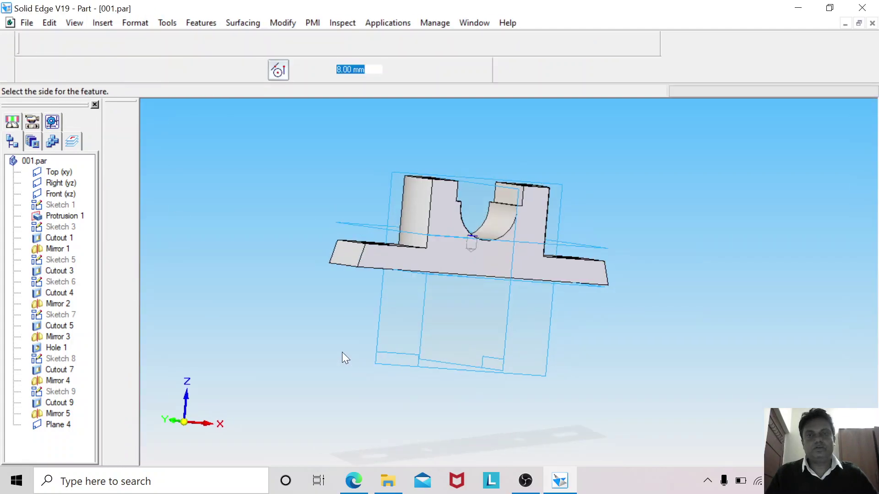
pyautogui.click(318, 325)
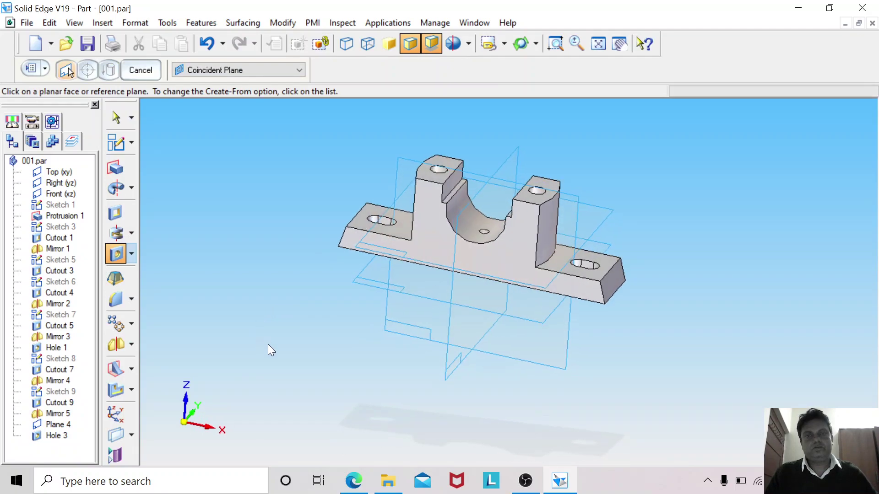
# Step: View the part from the front with hidden edges, zoomed on Hole 3 to check it
pyautogui.click(503, 44)
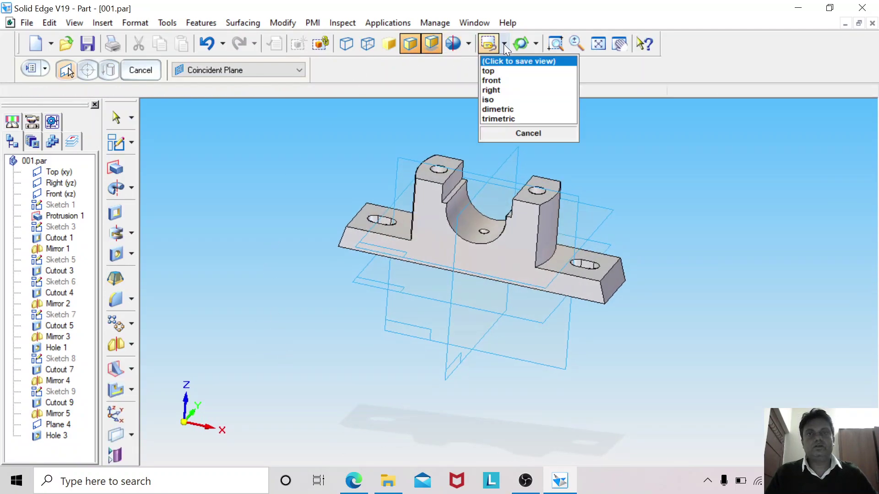
pyautogui.click(499, 80)
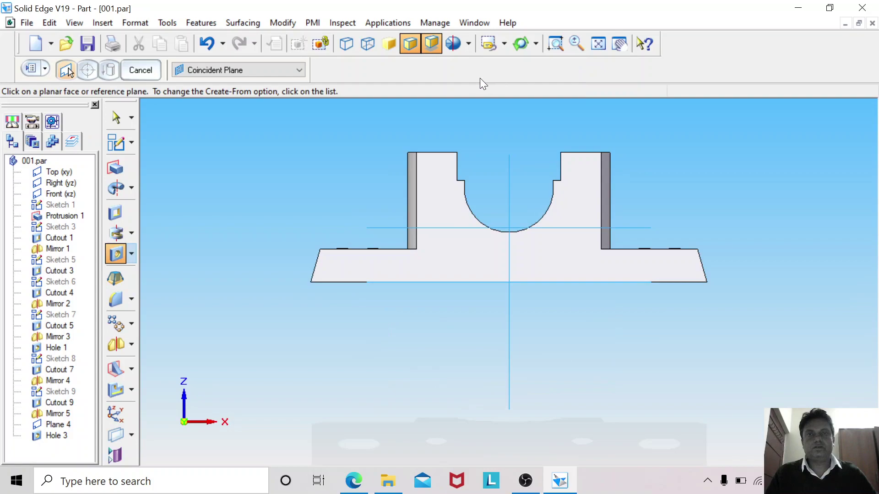
pyautogui.click(368, 44)
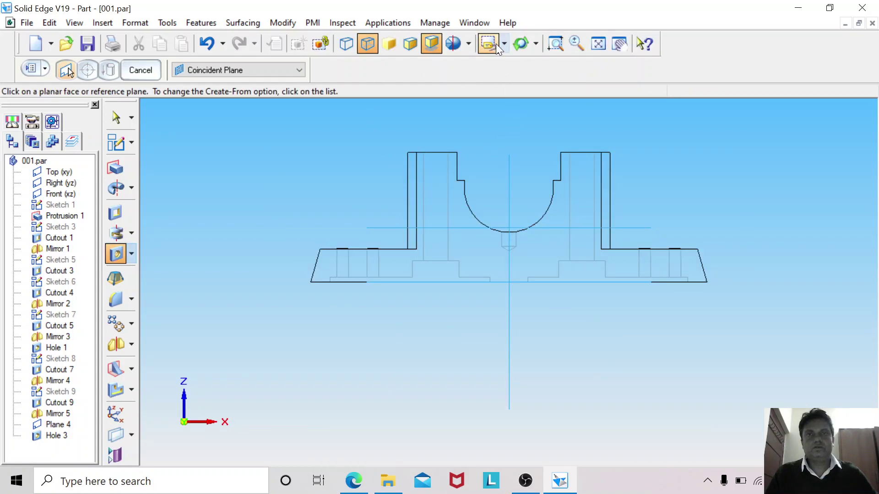
pyautogui.click(555, 44)
pyautogui.moveTo(473, 201); pyautogui.dragTo(567, 309)
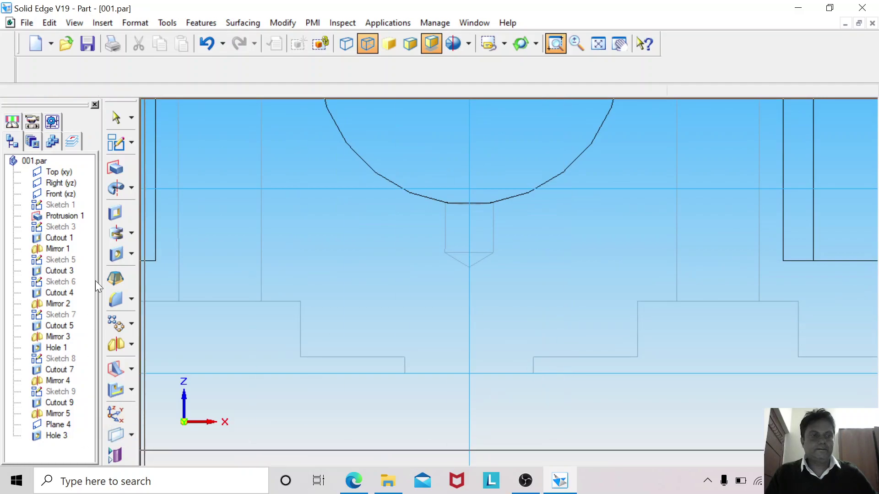
pyautogui.click(113, 116)
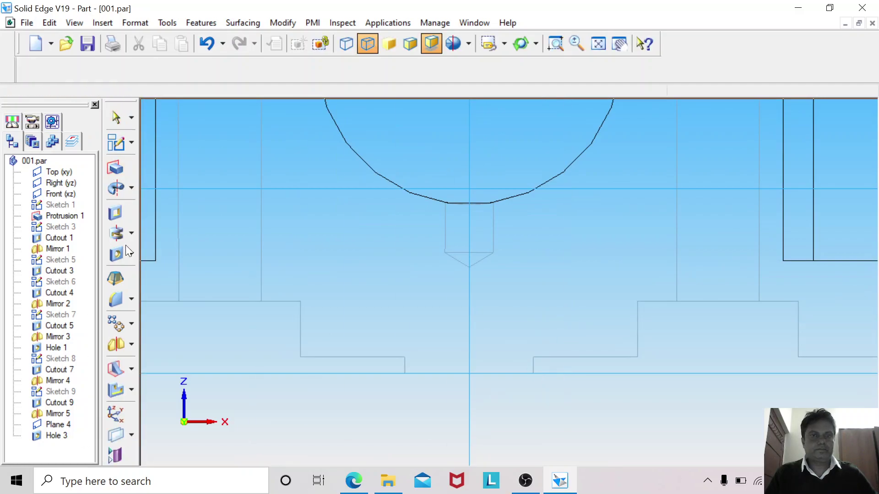
pyautogui.click(55, 436)
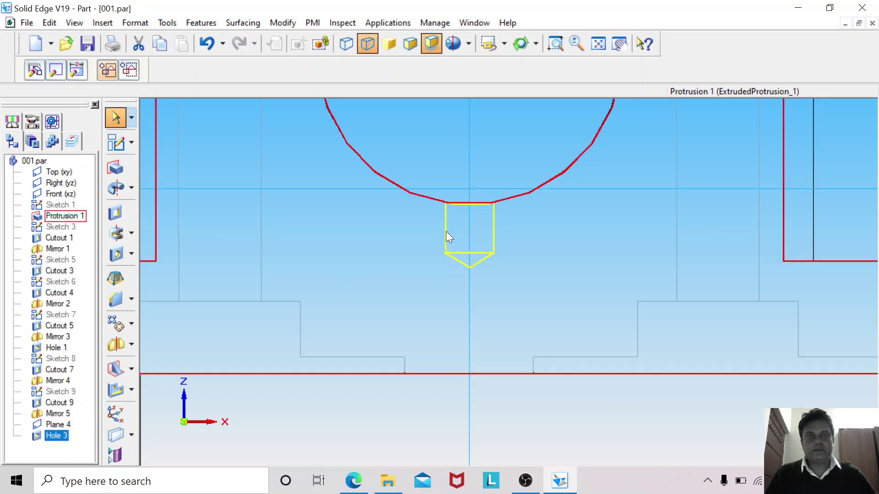
pyautogui.click(448, 135)
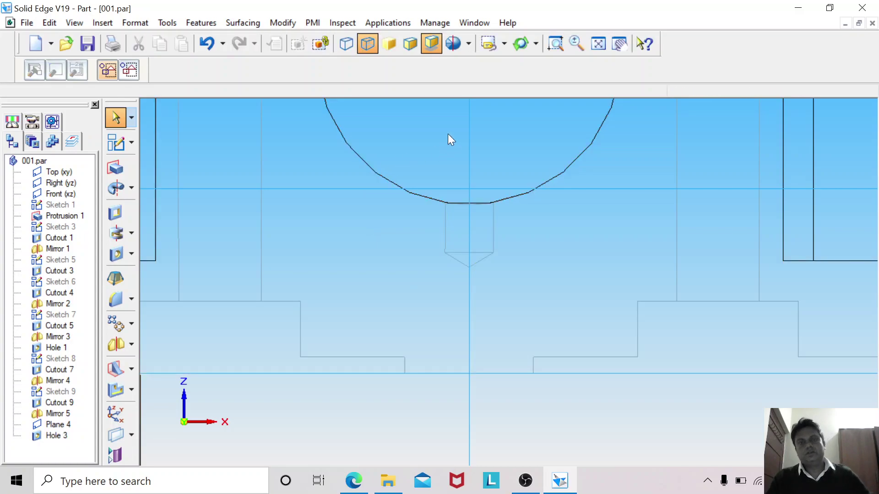
pyautogui.click(55, 436)
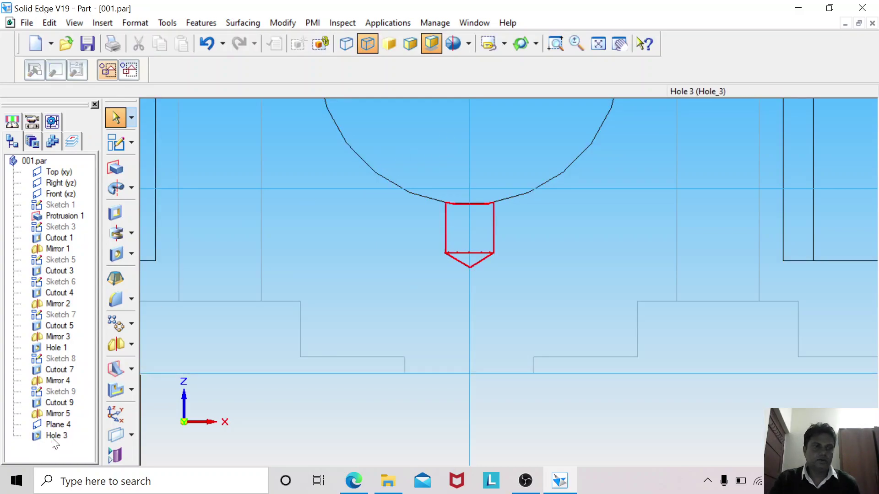
# Step: Return to a fitted shaded view and hide Plane 4
pyautogui.click(600, 43)
pyautogui.click(339, 193)
pyautogui.moveTo(406, 331); pyautogui.dragTo(365, 381, button='middle')
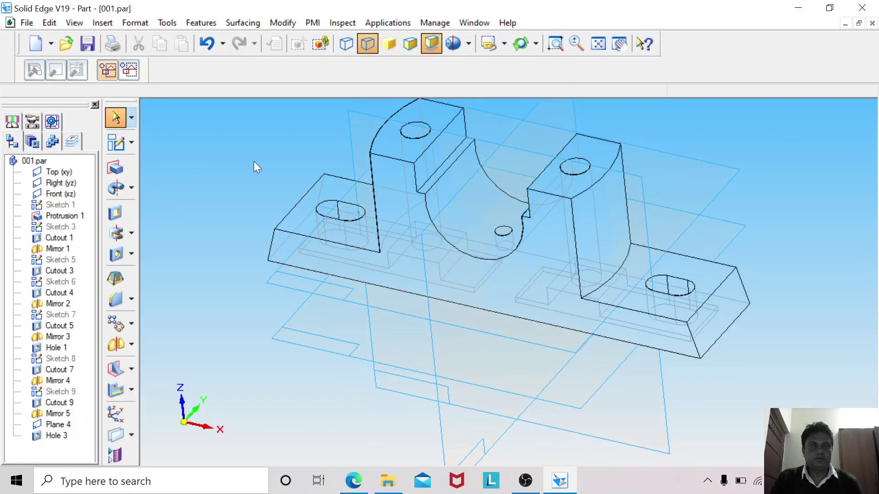
pyautogui.click(409, 45)
pyautogui.moveTo(249, 263); pyautogui.dragTo(319, 291, button='middle')
pyautogui.click(319, 291)
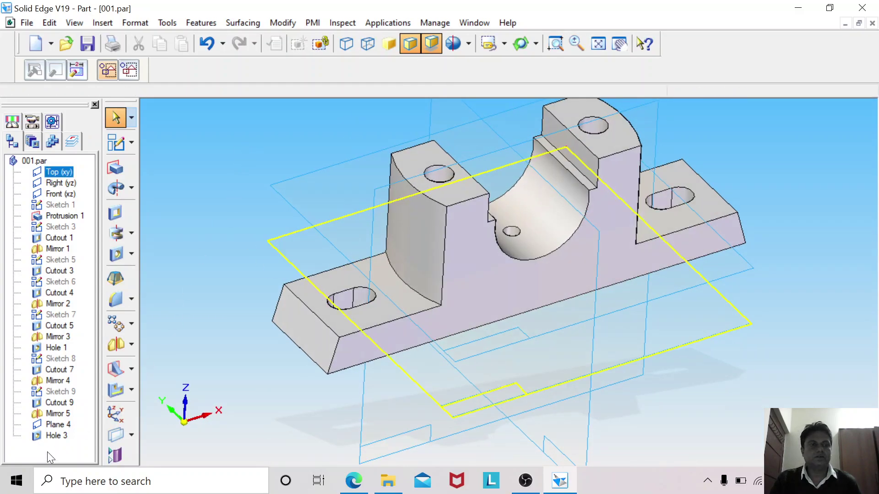
pyautogui.rightClick(64, 423)
pyautogui.click(111, 315)
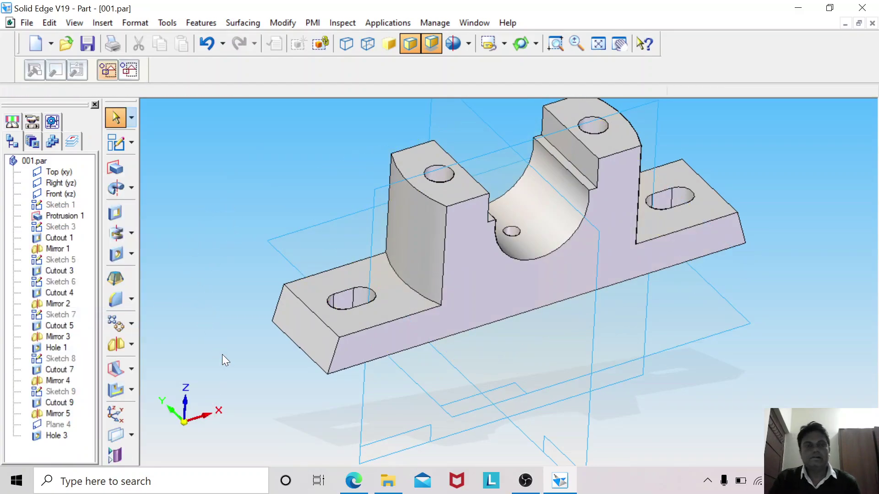
# Step: Switch to PART DWGS.pdf and scroll through the body drawing's dimensions
pyautogui.click(353, 480)
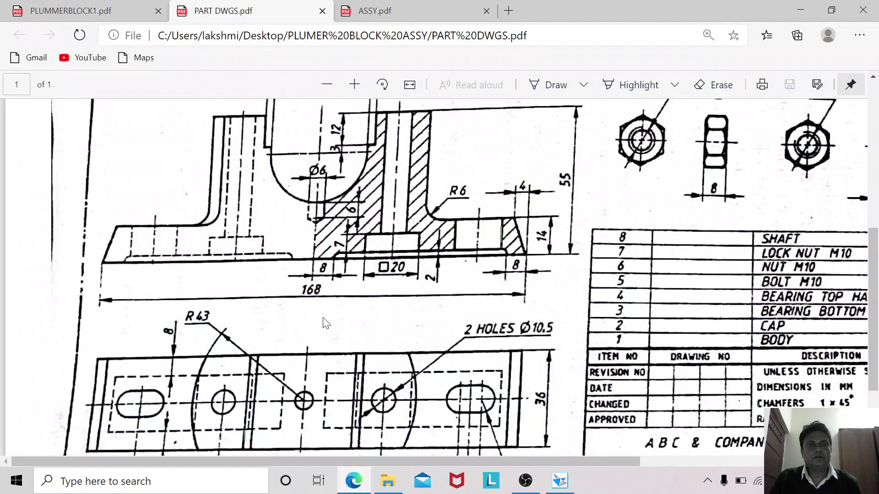
pyautogui.scroll(1, 325, 323)
pyautogui.scroll(-3, 325, 323)
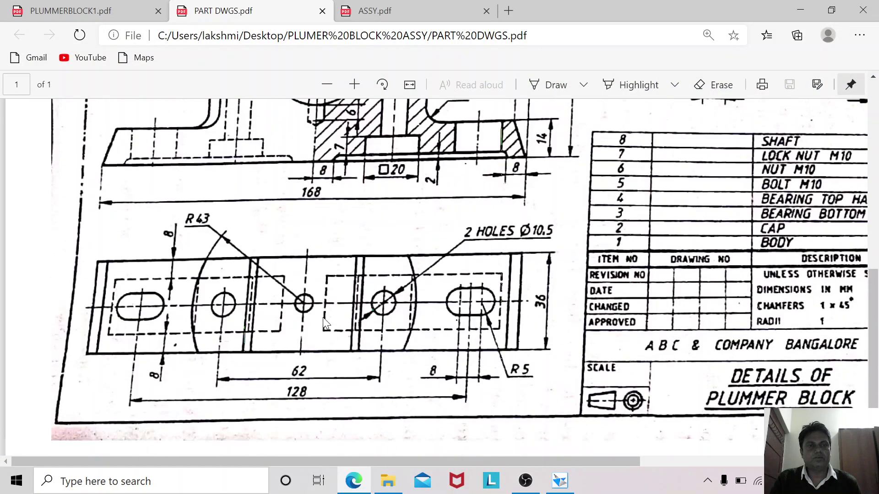
pyautogui.scroll(1, 324, 323)
pyautogui.scroll(2, 324, 323)
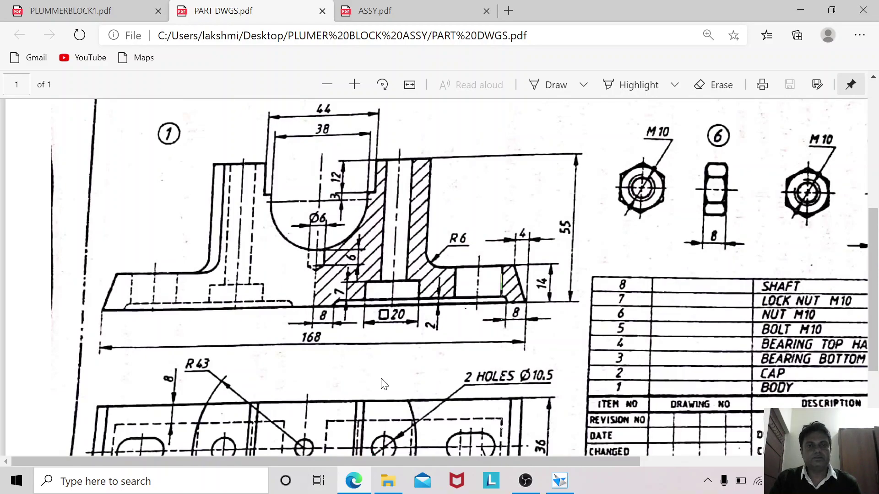
pyautogui.click(559, 481)
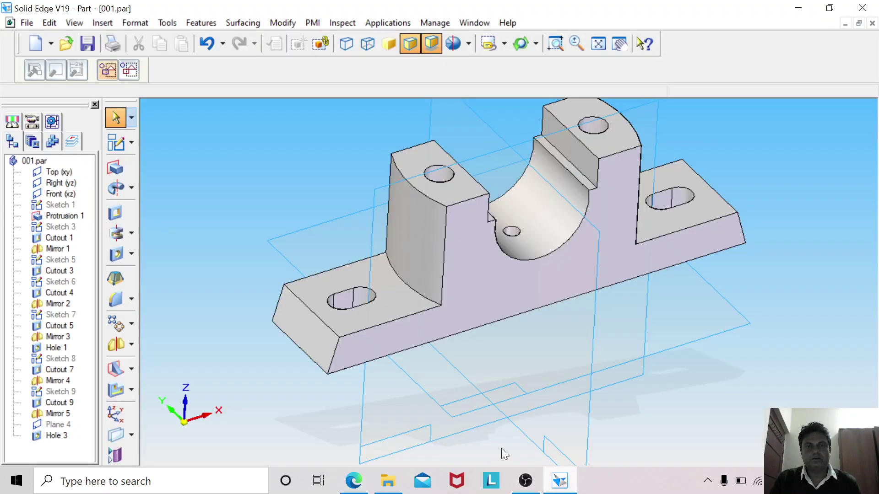
pyautogui.click(115, 299)
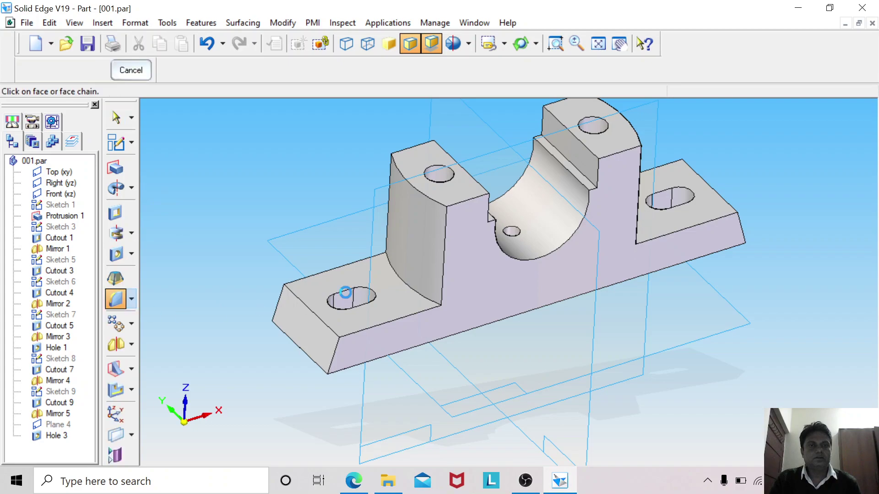
pyautogui.click(402, 277)
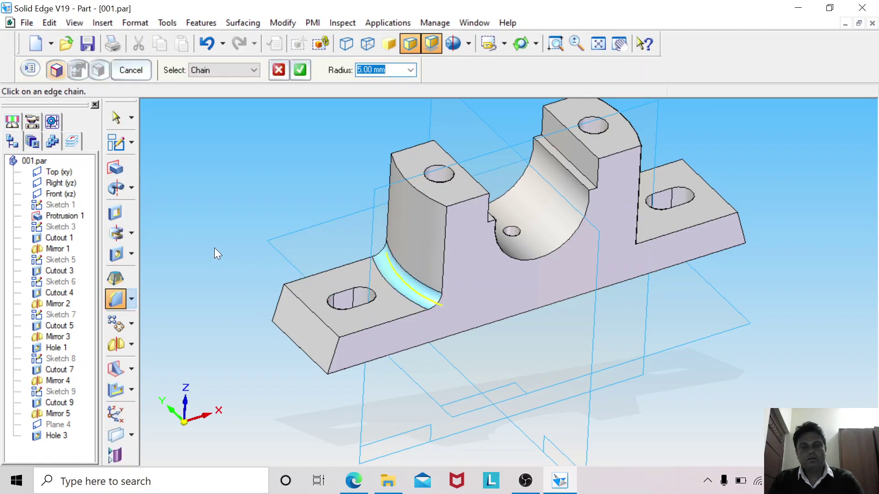
pyautogui.press('Return')
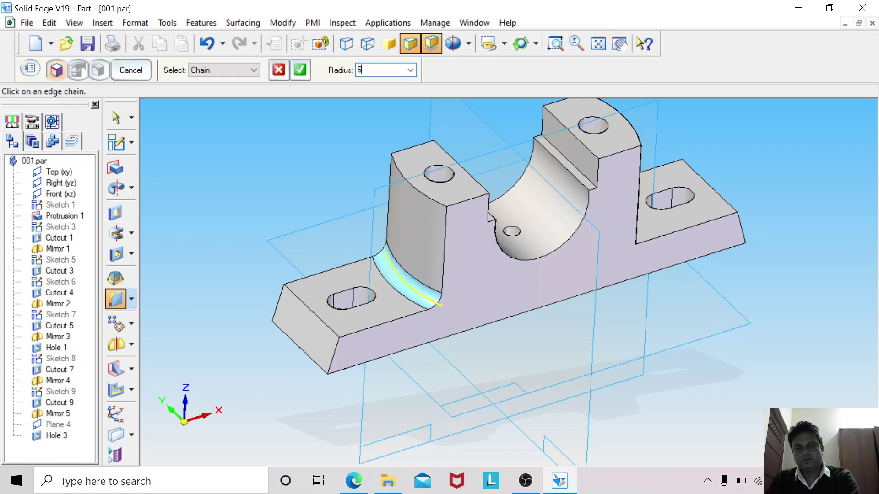
pyautogui.moveTo(773, 241); pyautogui.dragTo(627, 295, button='middle')
pyautogui.click(608, 234)
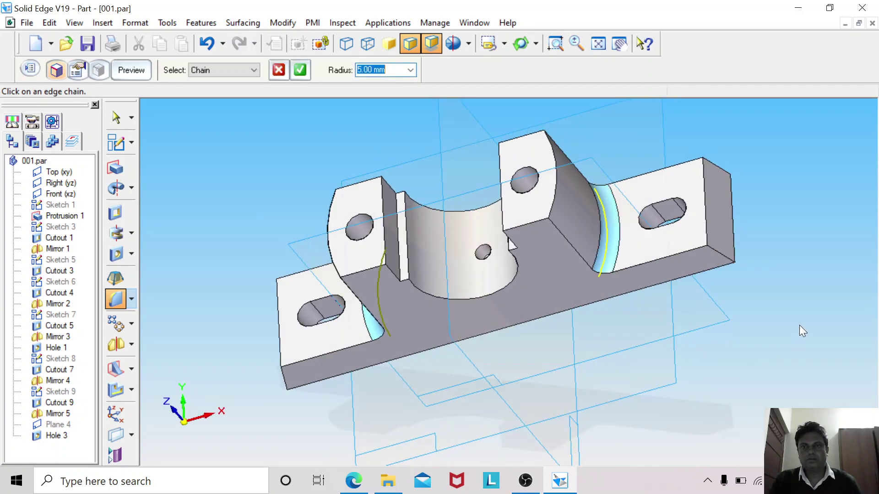
pyautogui.write('6')
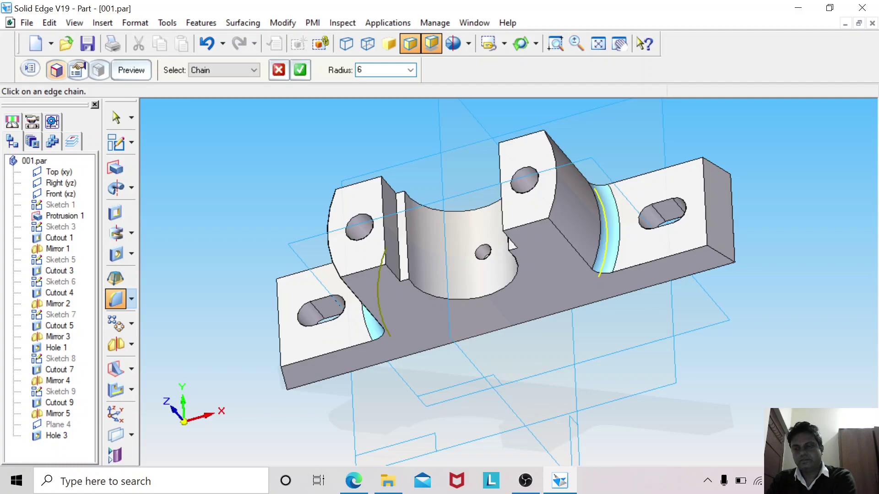
pyautogui.press('Escape')
pyautogui.rightClick(780, 256)
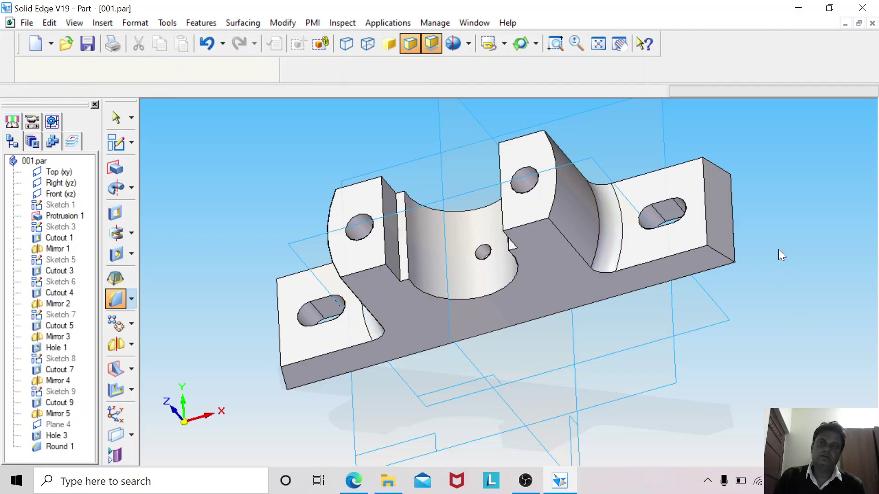
pyautogui.moveTo(246, 293); pyautogui.dragTo(289, 251, button='middle')
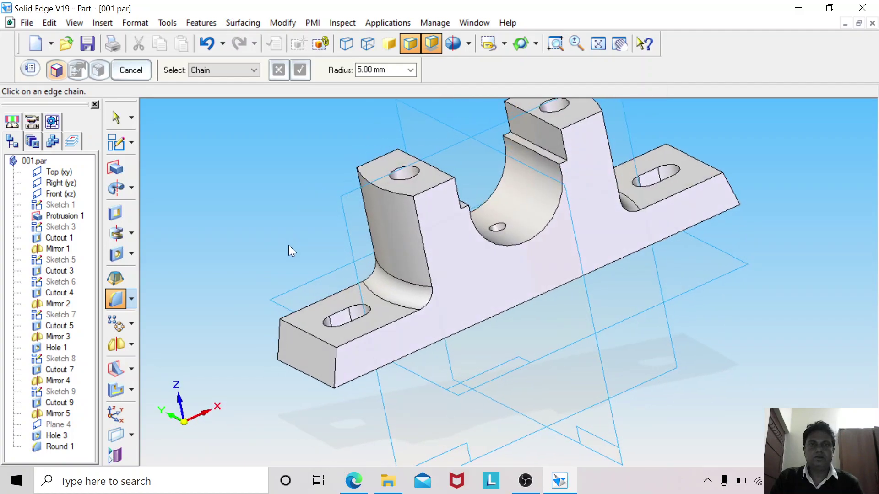
pyautogui.click(603, 50)
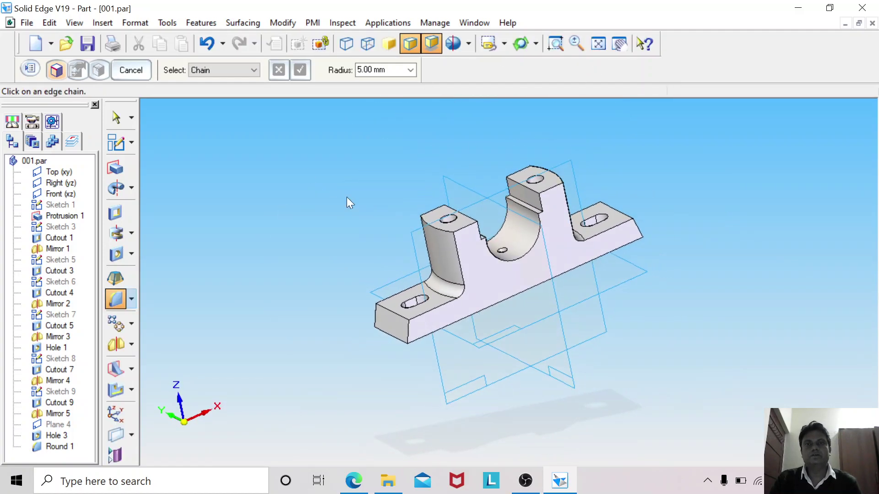
pyautogui.click(350, 488)
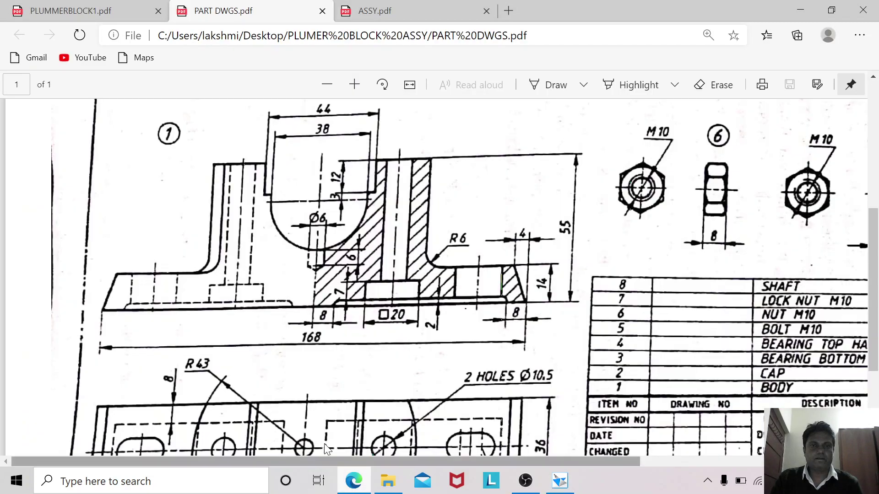
pyautogui.scroll(5, 378, 324)
pyautogui.scroll(-10, 378, 326)
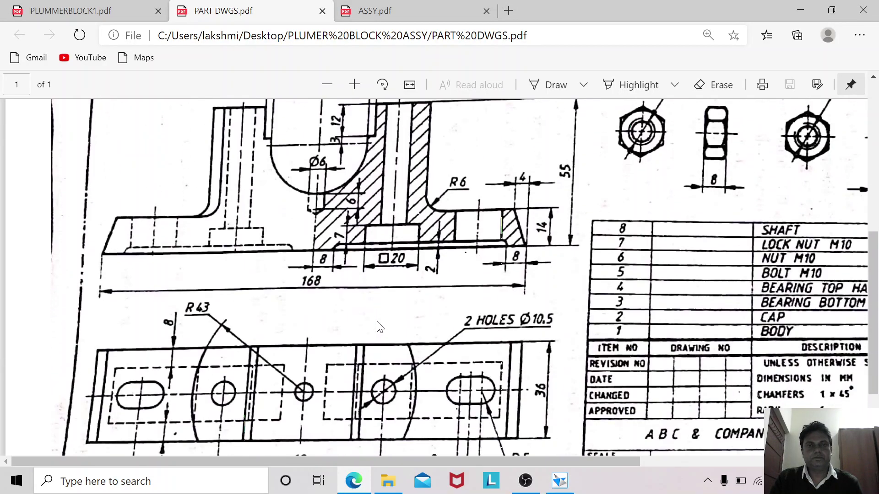
pyautogui.scroll(4, 378, 326)
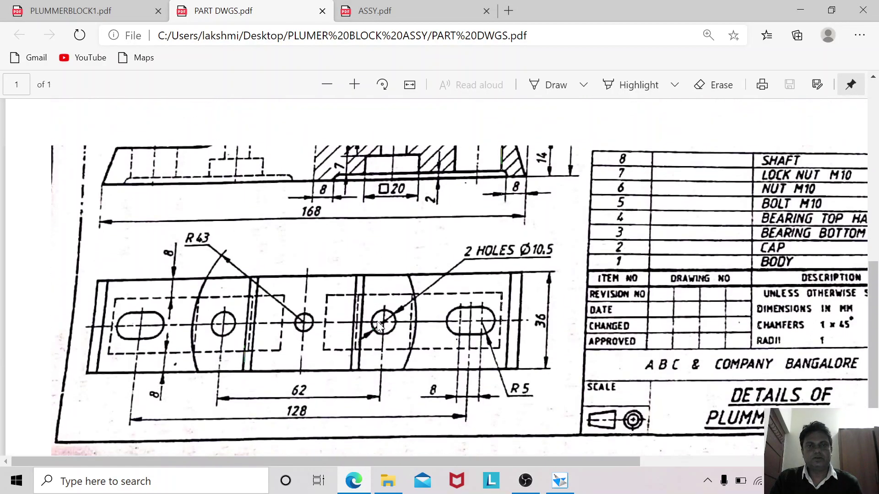
# Step: Switch the part to the iso named view, hide all reference planes, and fit the body to the window
pyautogui.click(560, 481)
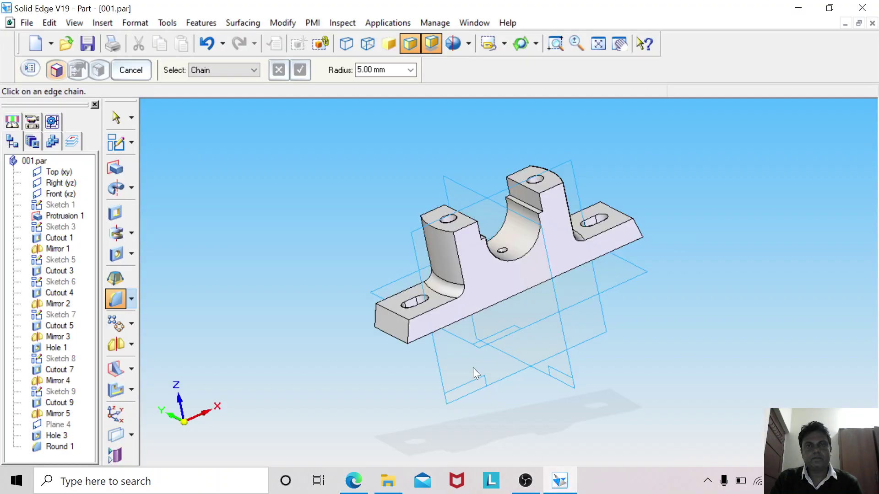
pyautogui.click(504, 44)
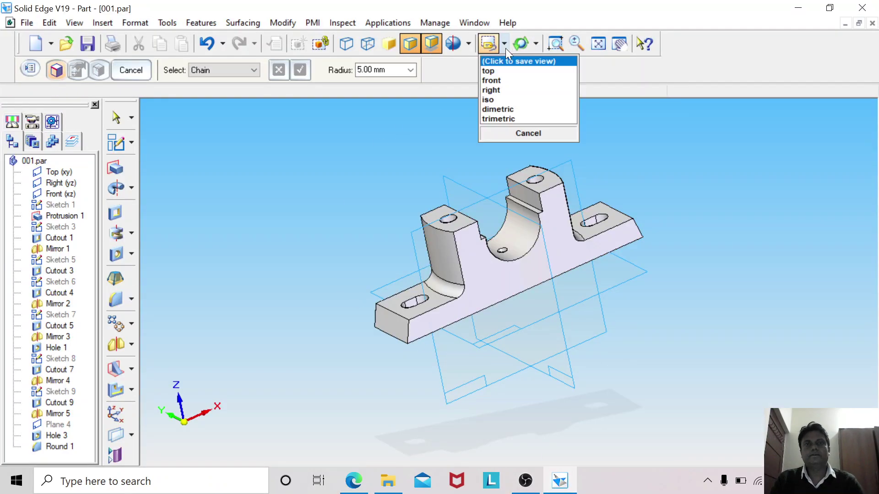
pyautogui.click(501, 98)
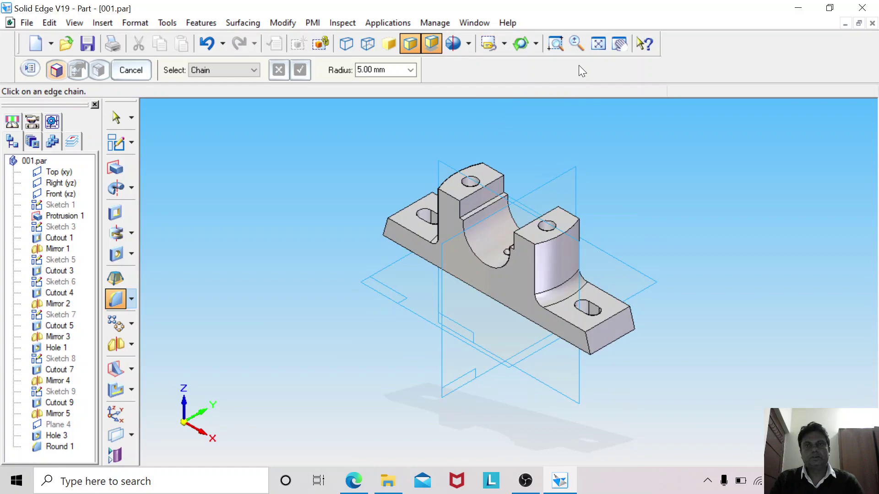
pyautogui.click(162, 23)
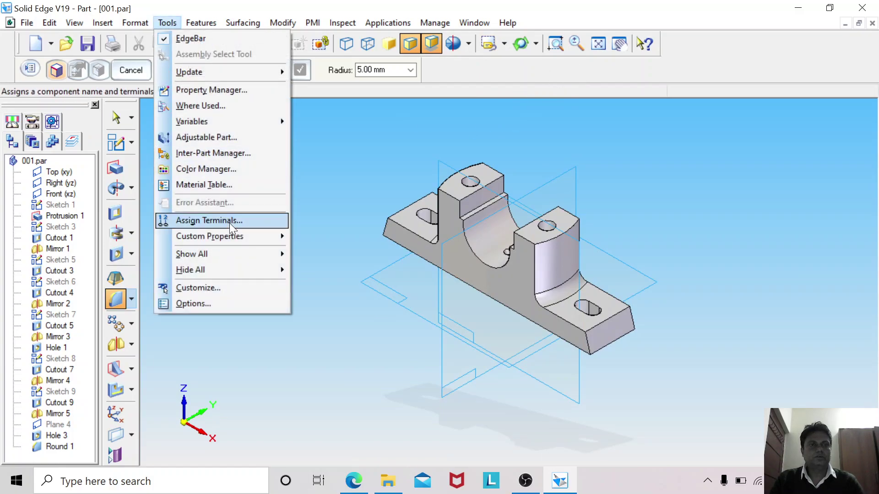
pyautogui.moveTo(241, 270)
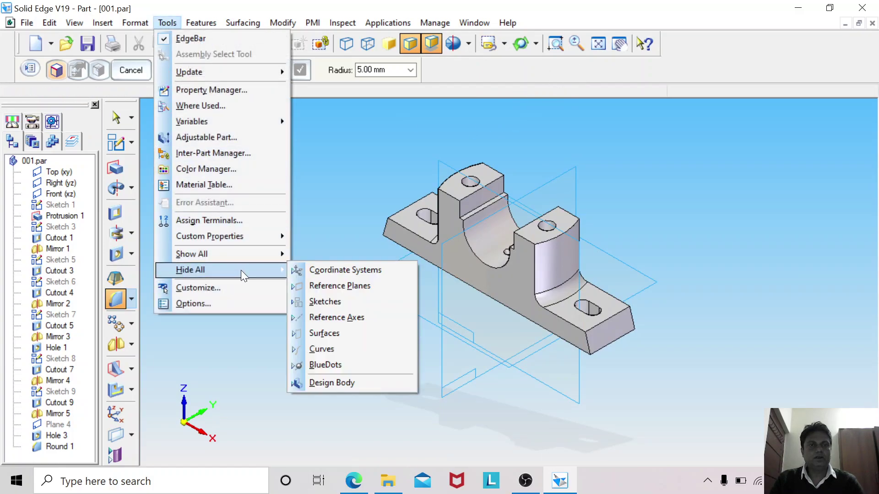
pyautogui.click(325, 287)
pyautogui.click(598, 44)
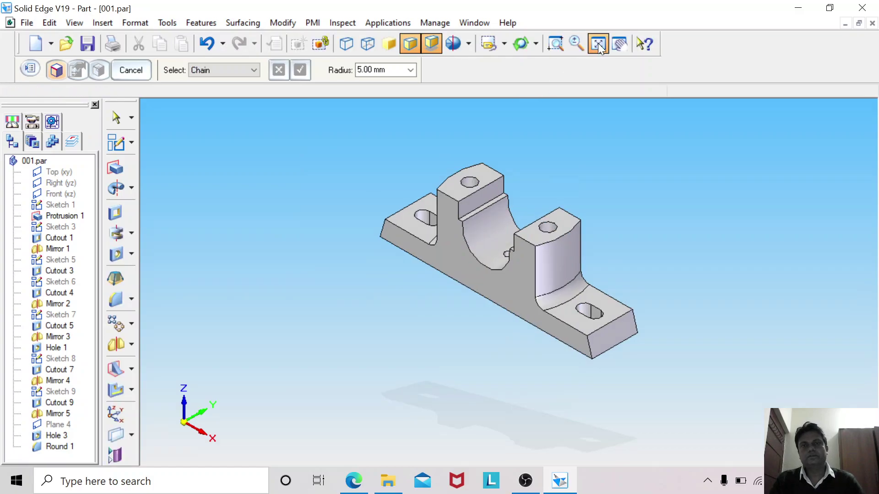
# Step: Set the part style to Green in the Color Manager
pyautogui.click(160, 23)
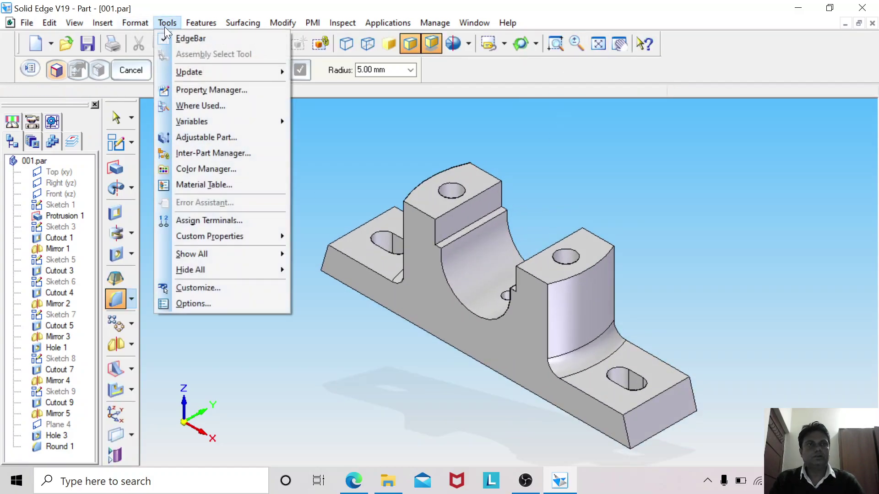
pyautogui.click(188, 168)
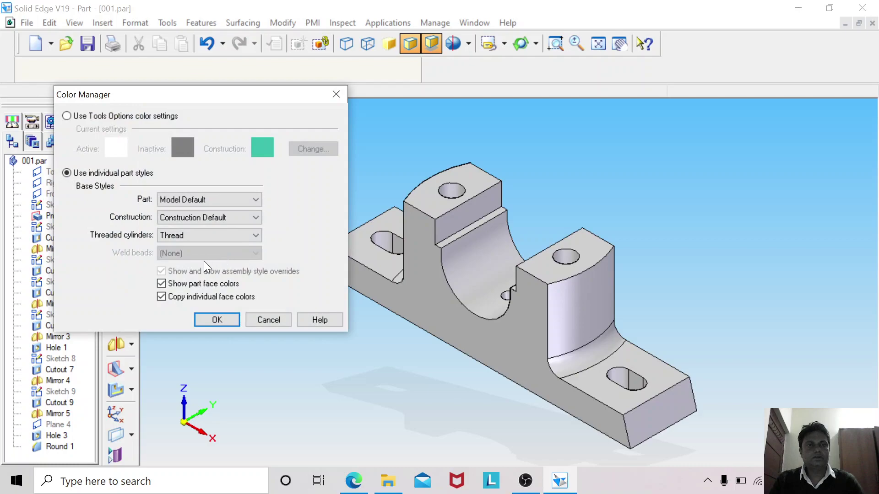
pyautogui.click(255, 200)
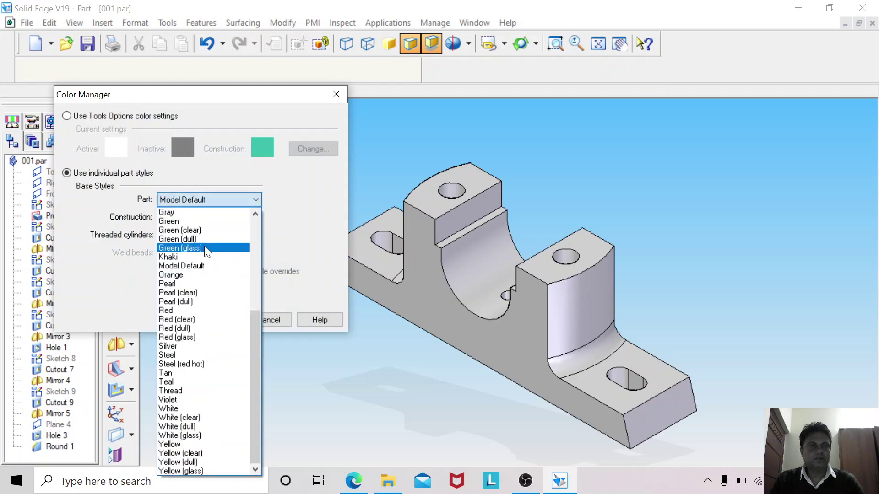
pyautogui.click(193, 221)
pyautogui.click(217, 320)
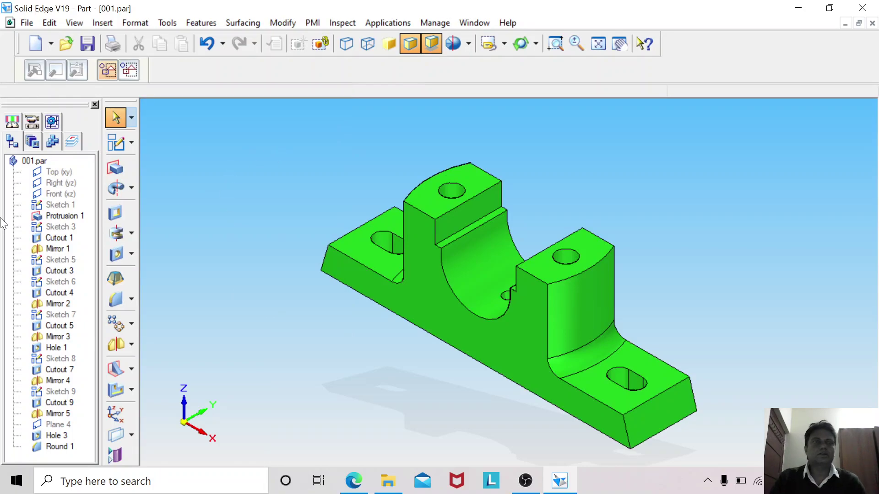
# Step: Save 001.par, check Protrusion 1 from another angle, and save the part again
pyautogui.click(27, 23)
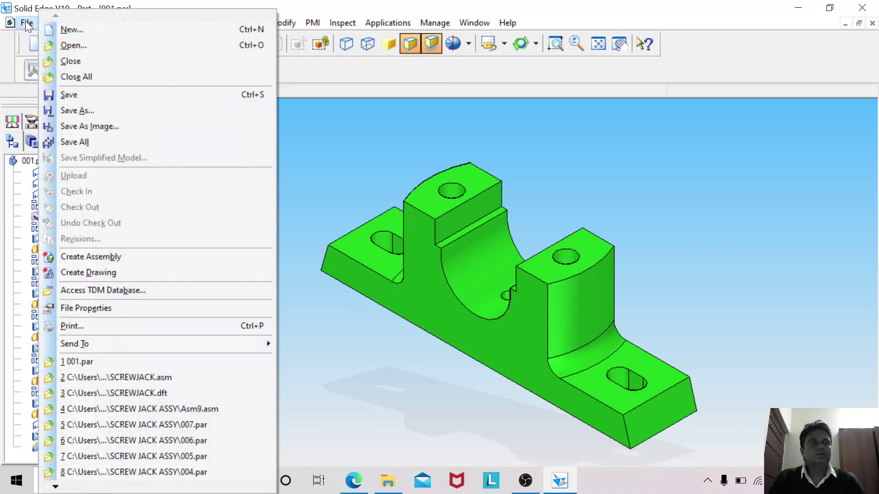
pyautogui.click(65, 93)
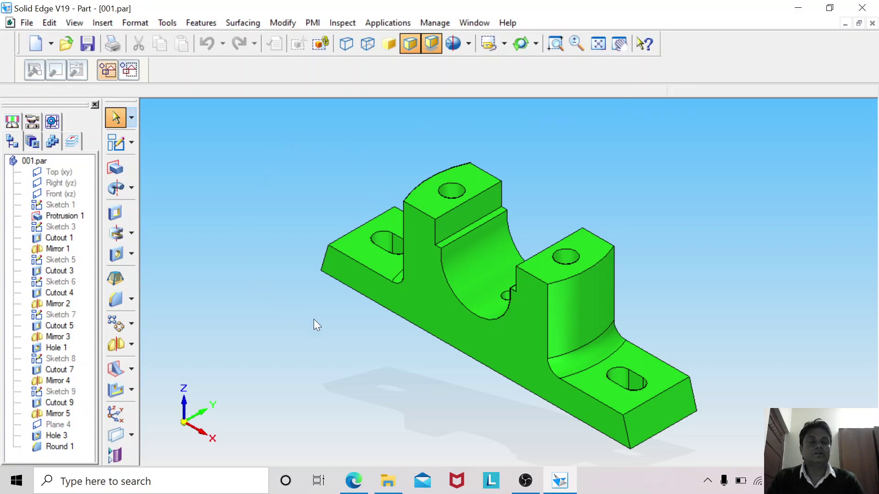
pyautogui.moveTo(363, 303); pyautogui.dragTo(371, 363, button='middle')
pyautogui.click(371, 362)
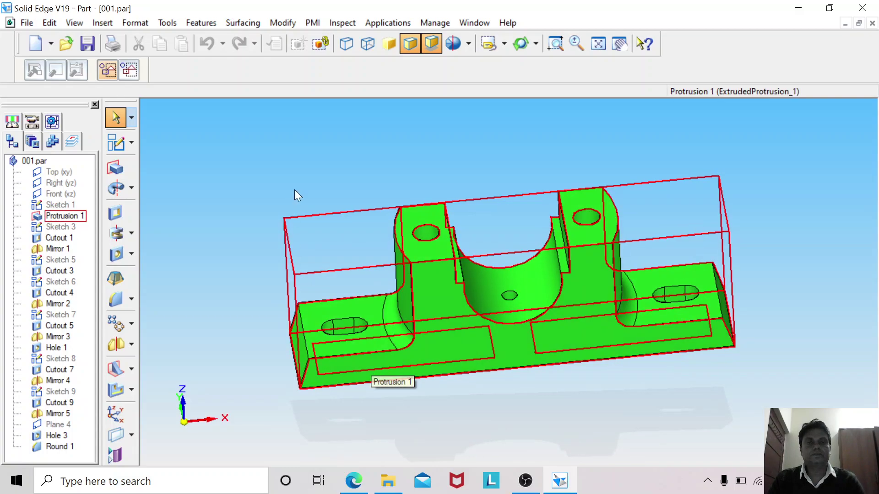
pyautogui.click(193, 134)
pyautogui.click(87, 45)
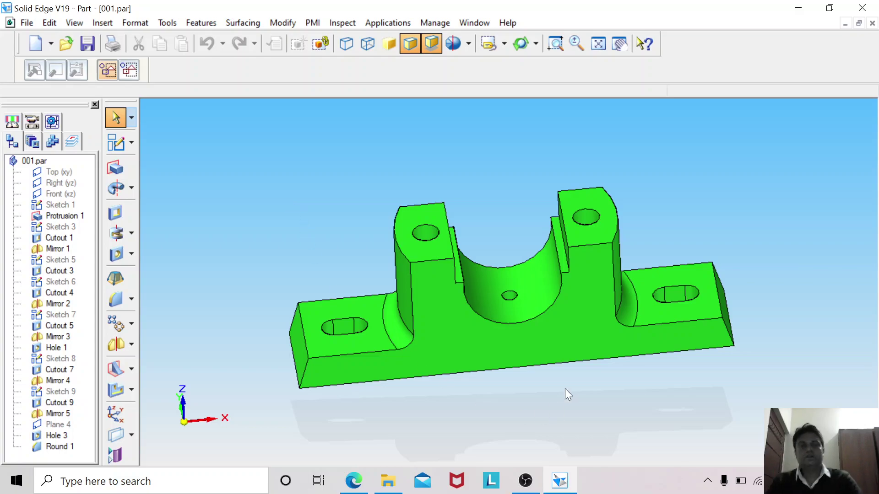
pyautogui.moveTo(543, 390); pyautogui.dragTo(485, 414, button='middle')
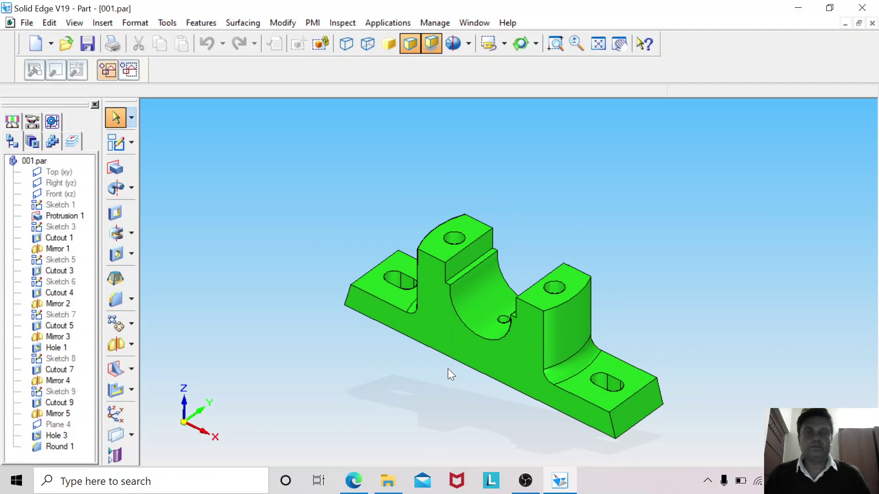
pyautogui.click(348, 484)
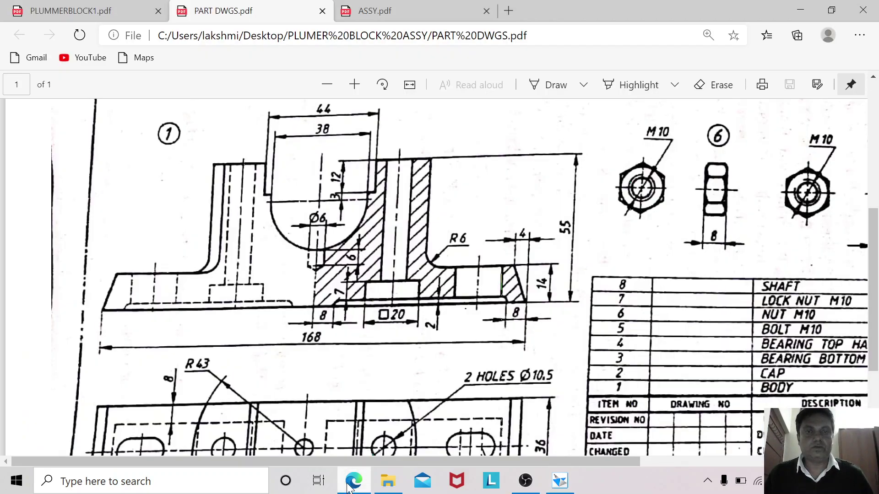
pyautogui.scroll(-3, 374, 366)
pyautogui.scroll(2, 374, 366)
pyautogui.scroll(1, 375, 366)
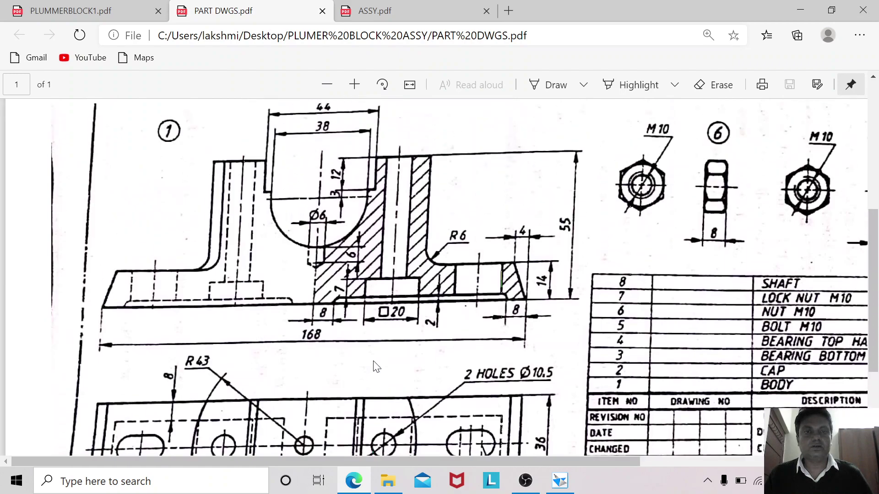
pyautogui.scroll(-1, 374, 366)
pyautogui.scroll(-1, 374, 366)
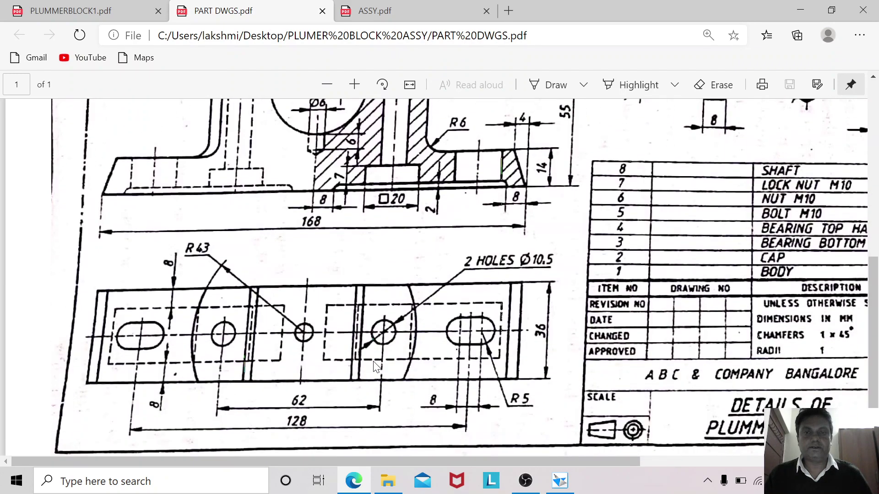
pyautogui.scroll(1, 374, 366)
pyautogui.scroll(1, 375, 366)
pyautogui.scroll(-1, 375, 366)
pyautogui.scroll(1, 375, 366)
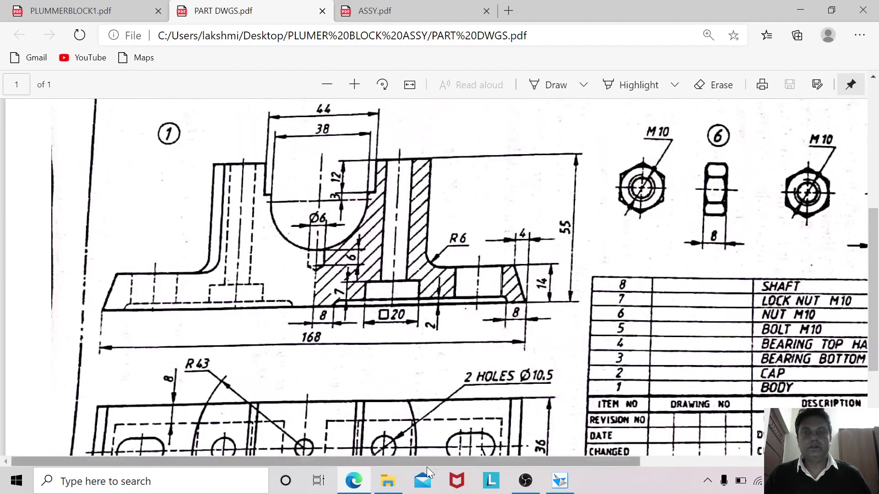
pyautogui.click(559, 481)
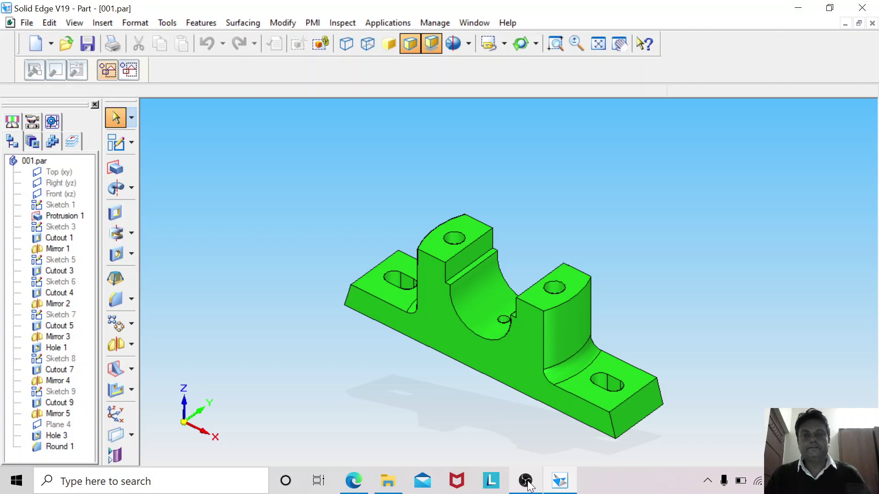
pyautogui.moveTo(529, 485)
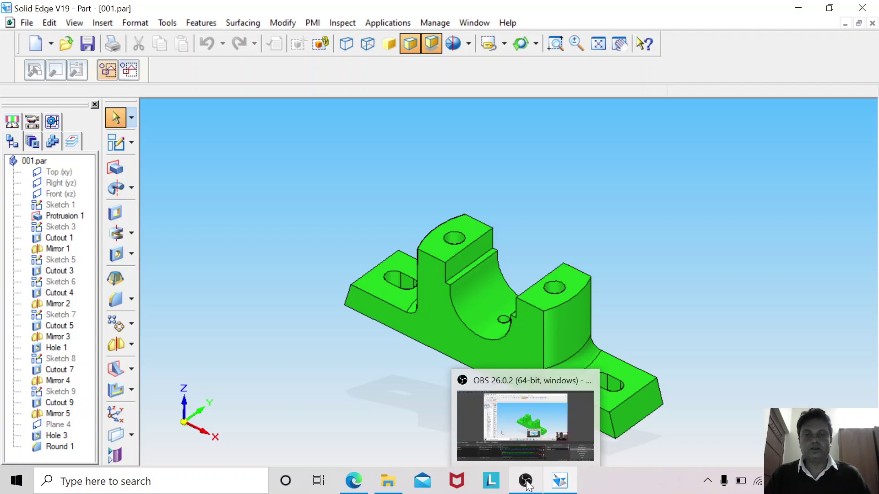